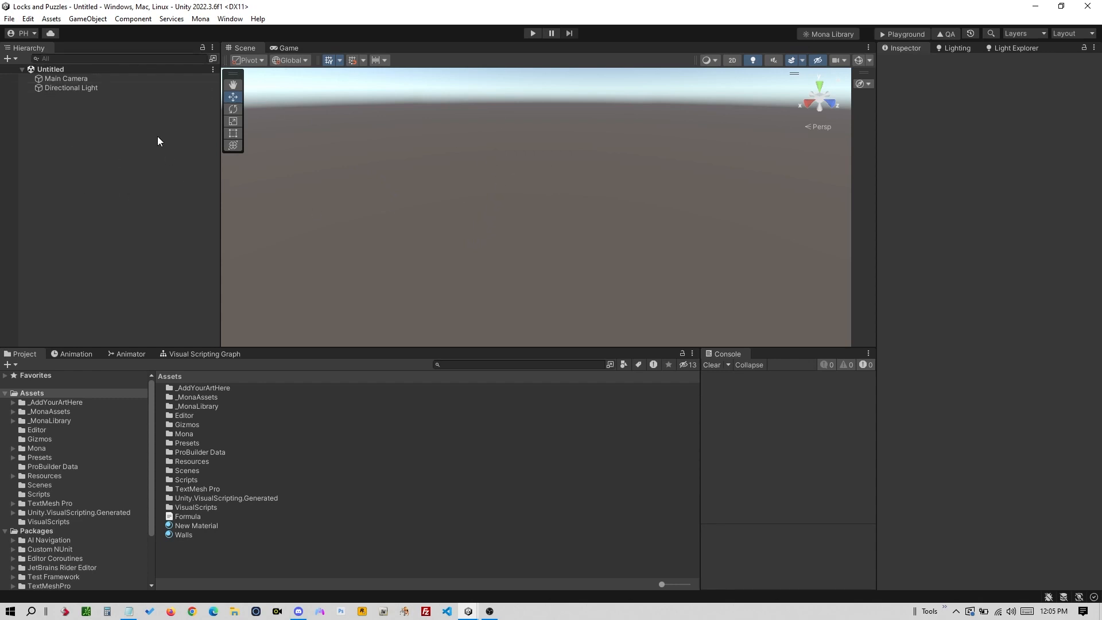
- Load the Space, Portals and Artifacts scenes from the Mona menu
left_click(200, 18)
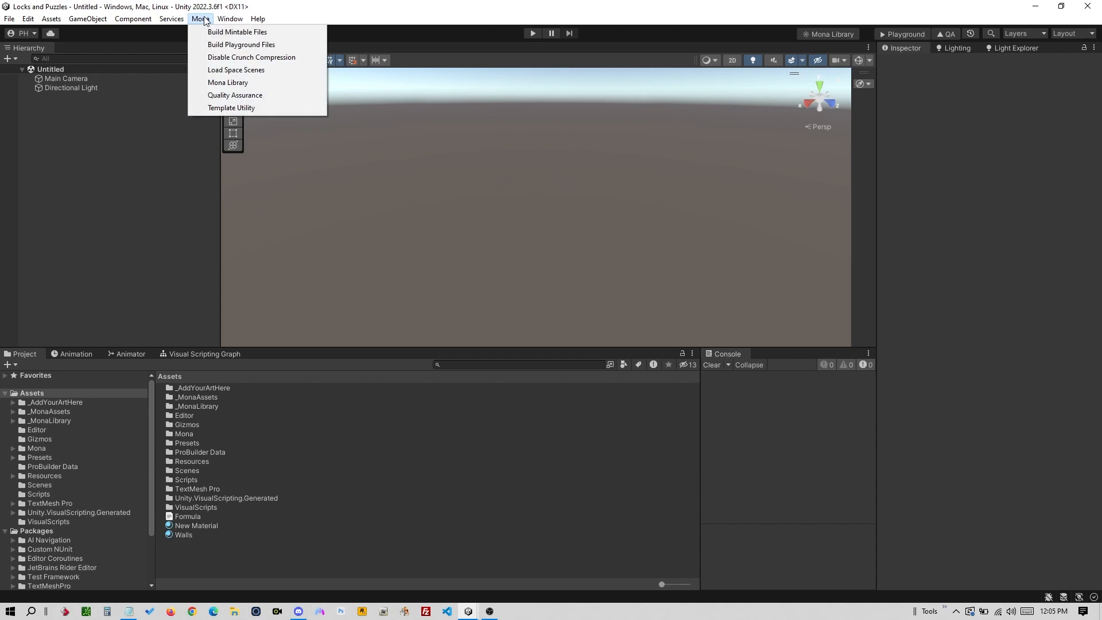
left_click(212, 71)
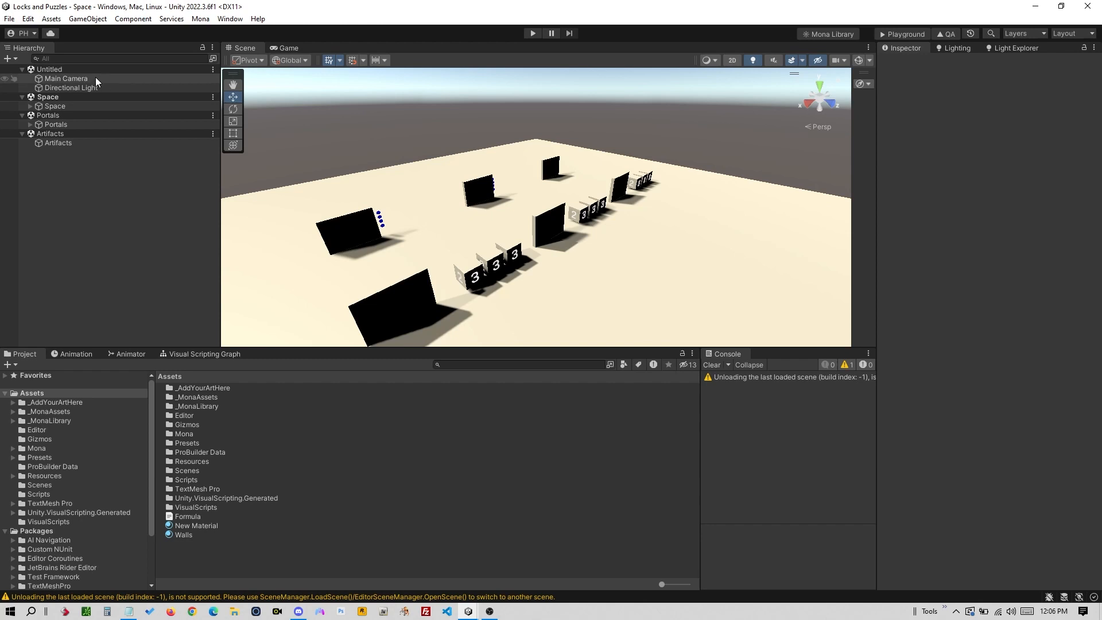
left_click_drag(275, 183, 402, 173, "alt")
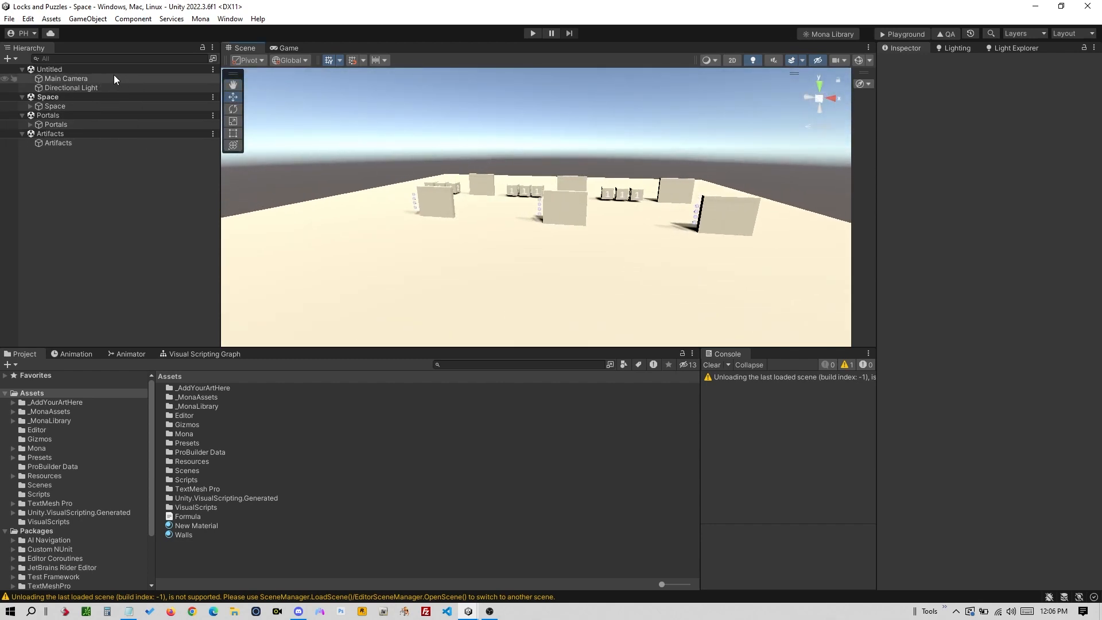
- Remove the Untitled scene from the Hierarchy
left_click(73, 70)
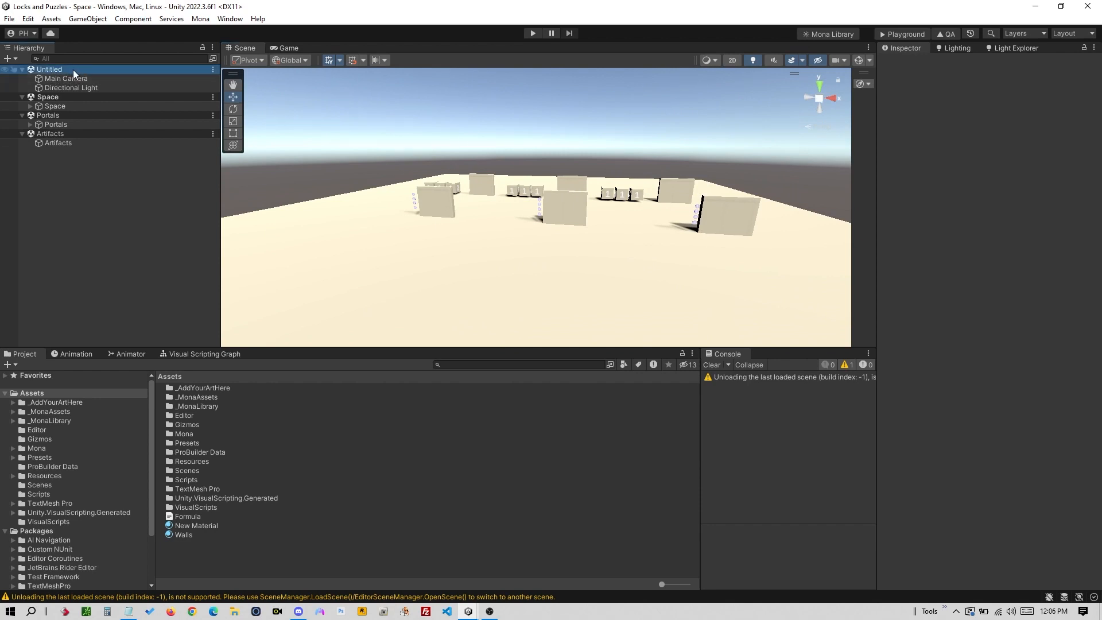
right_click(76, 69)
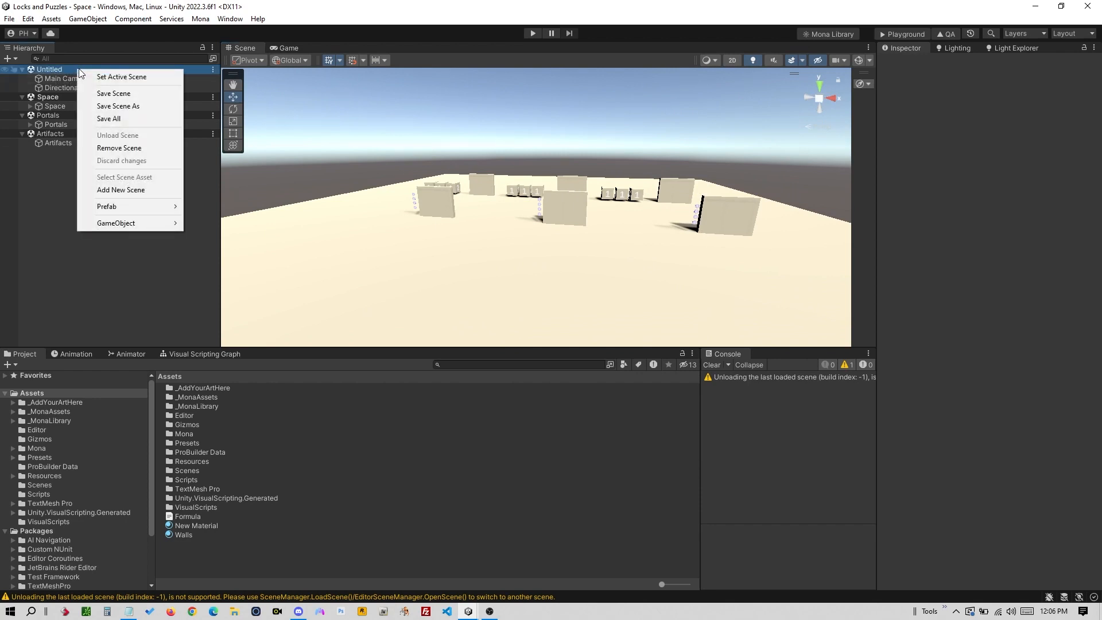
left_click(109, 148)
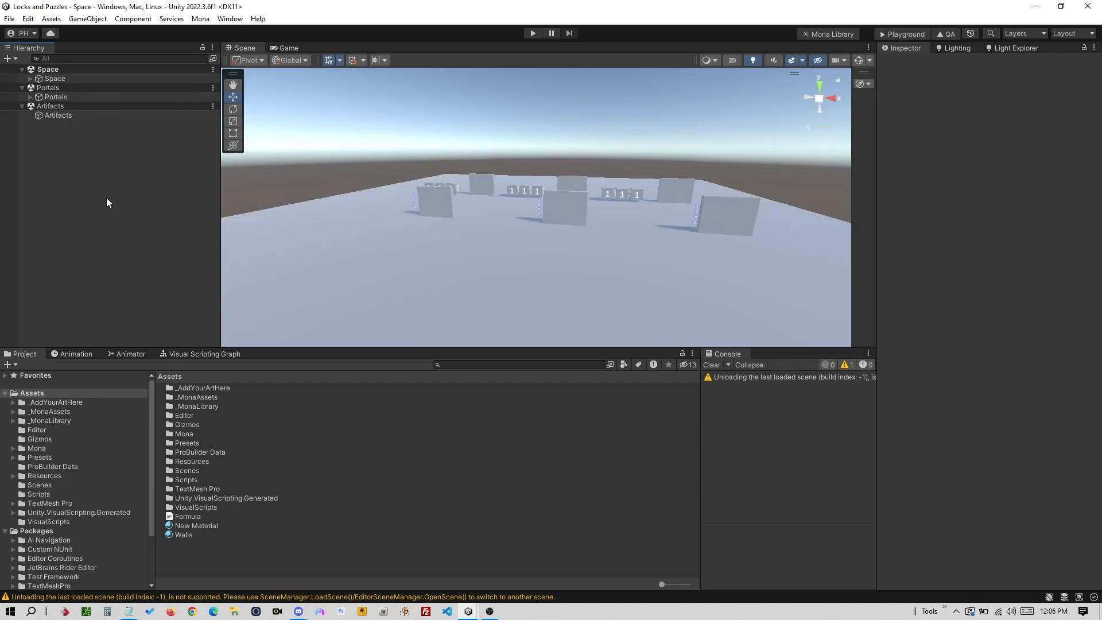
- Deactivate the Puzzle Lock Module and Keypad Lock Module under Space
left_click_drag(525, 227, 519, 272, "alt")
left_click(31, 79)
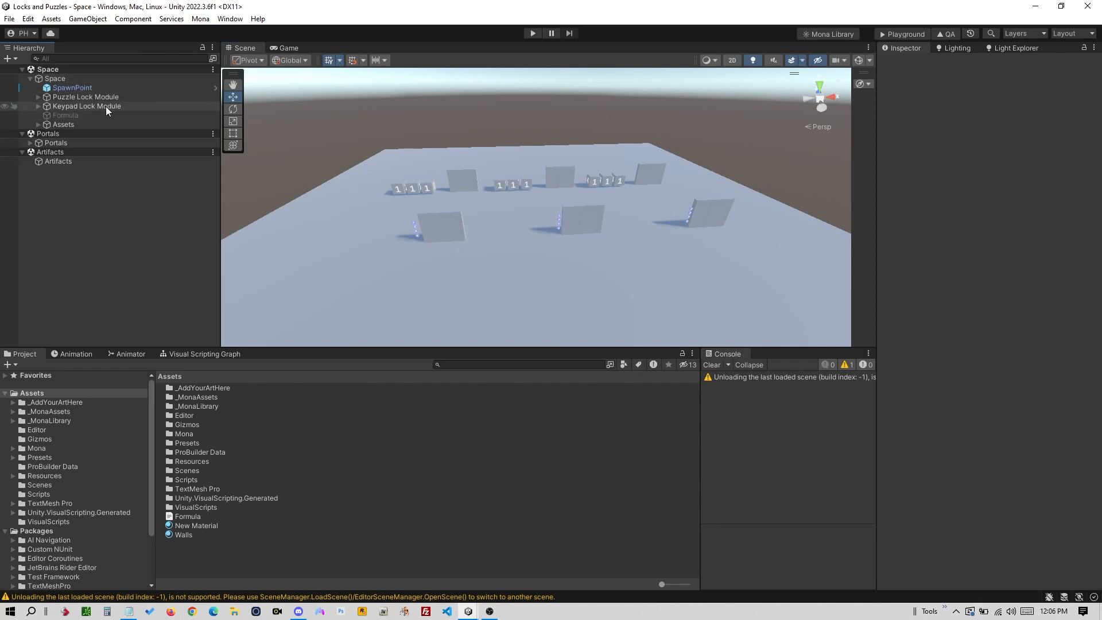
left_click(104, 98)
left_click(105, 106, "shift")
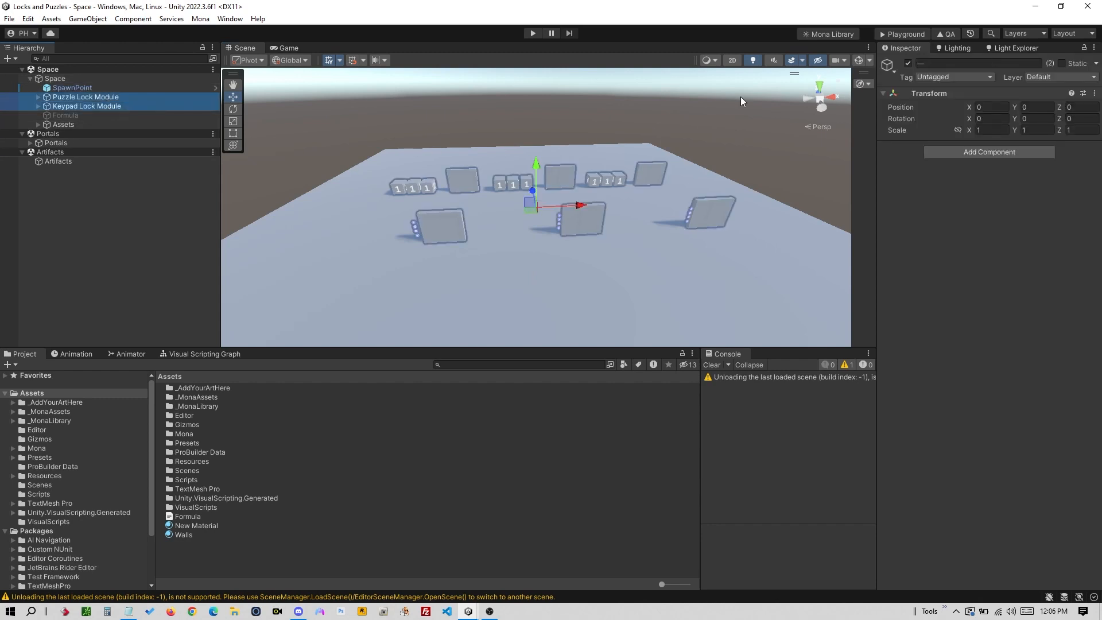
left_click(908, 63)
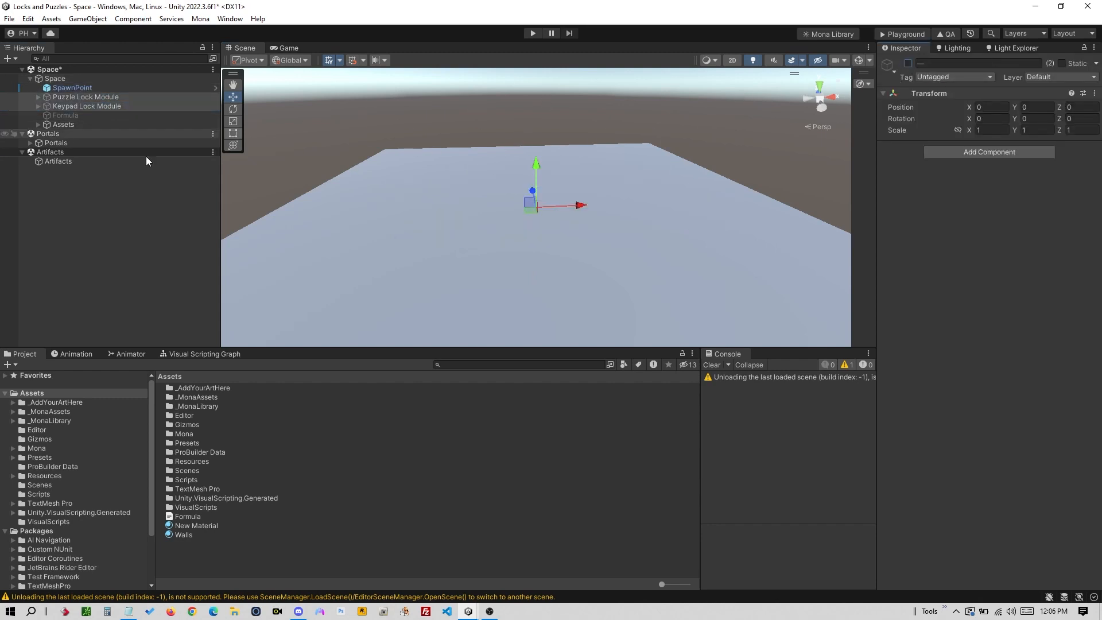
- Import Locks-and-Puzzles-Kit.unitypackage as a custom package, importing all its contents
left_click(137, 172)
left_click(51, 18)
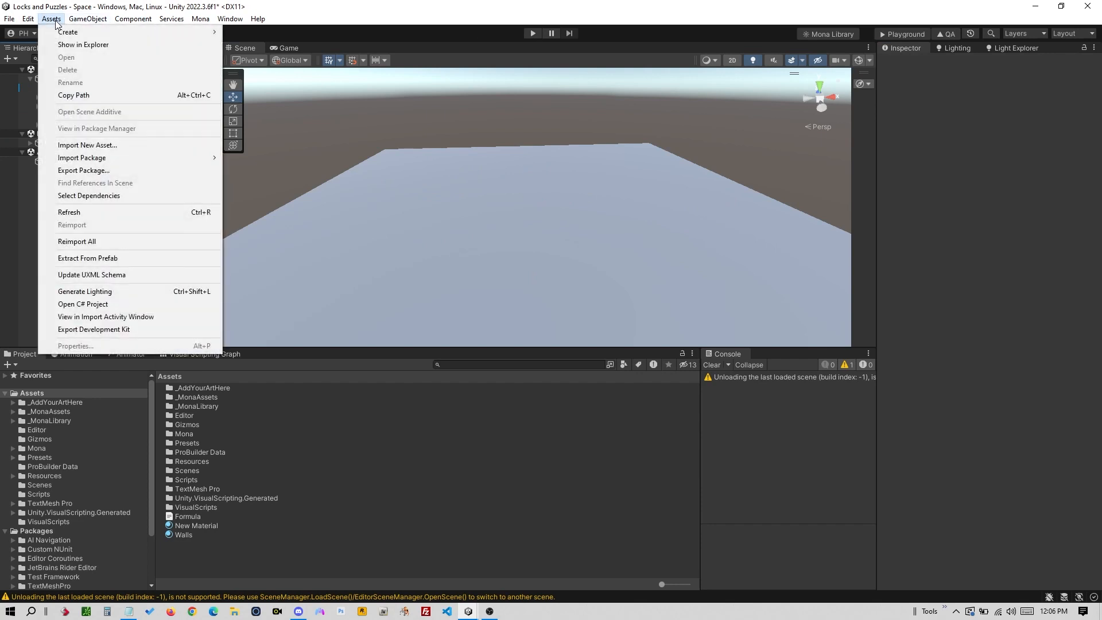
mouse_move(66, 32)
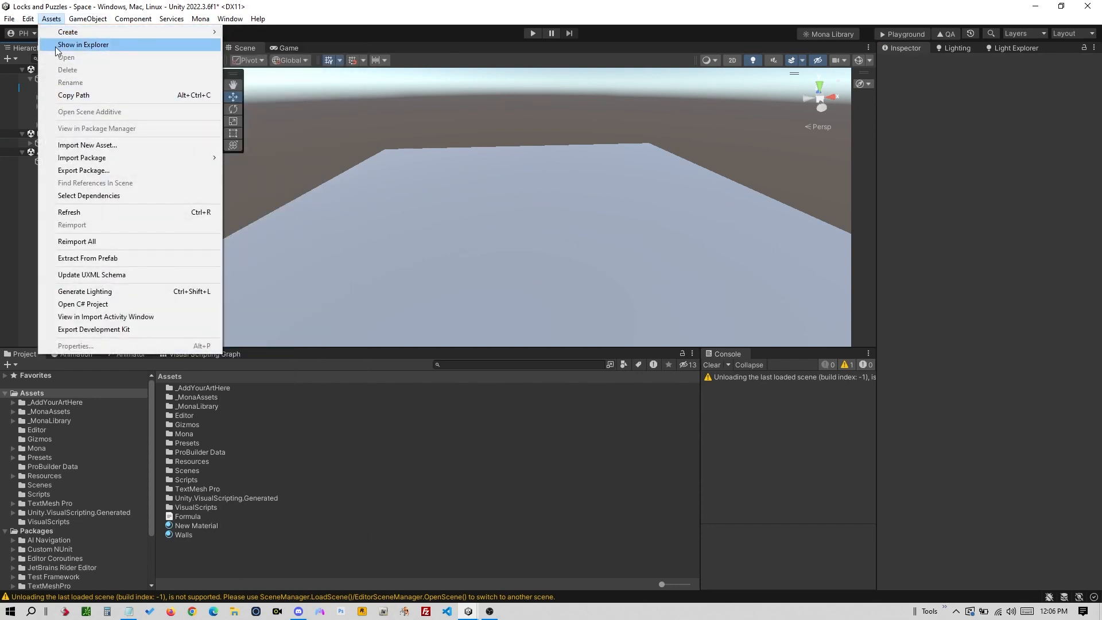
mouse_move(158, 163)
left_click(265, 157)
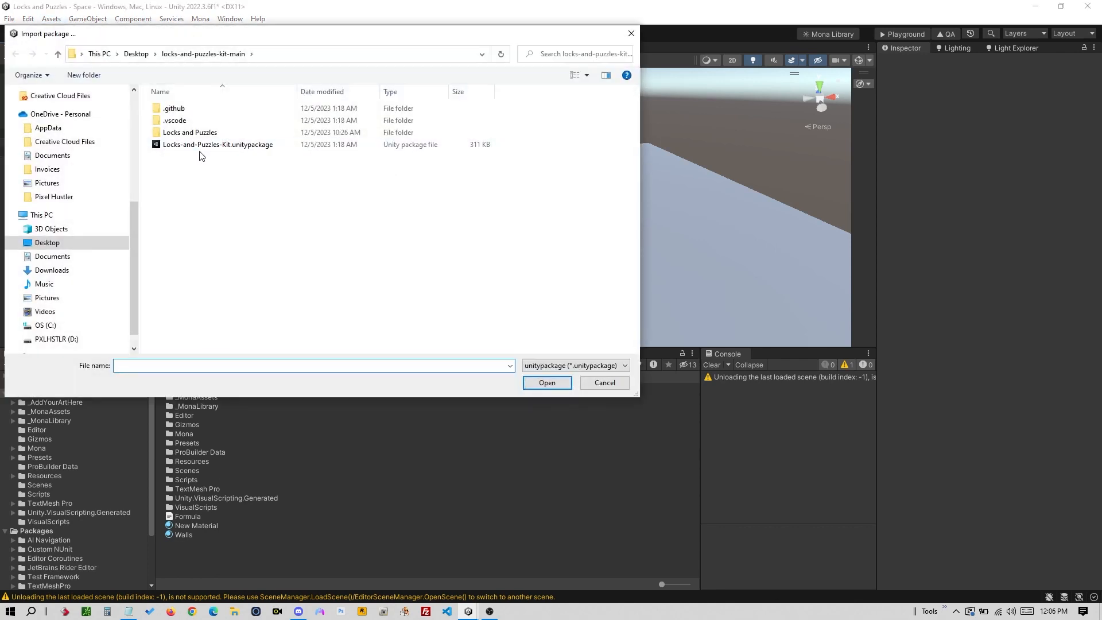
left_click(226, 148)
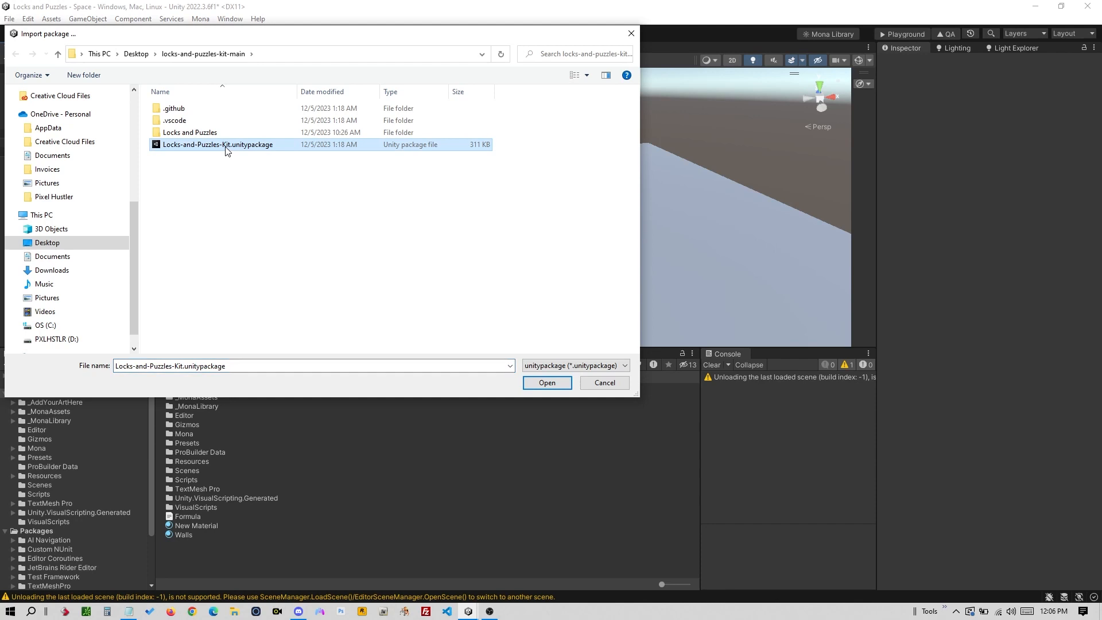
double_click(226, 148)
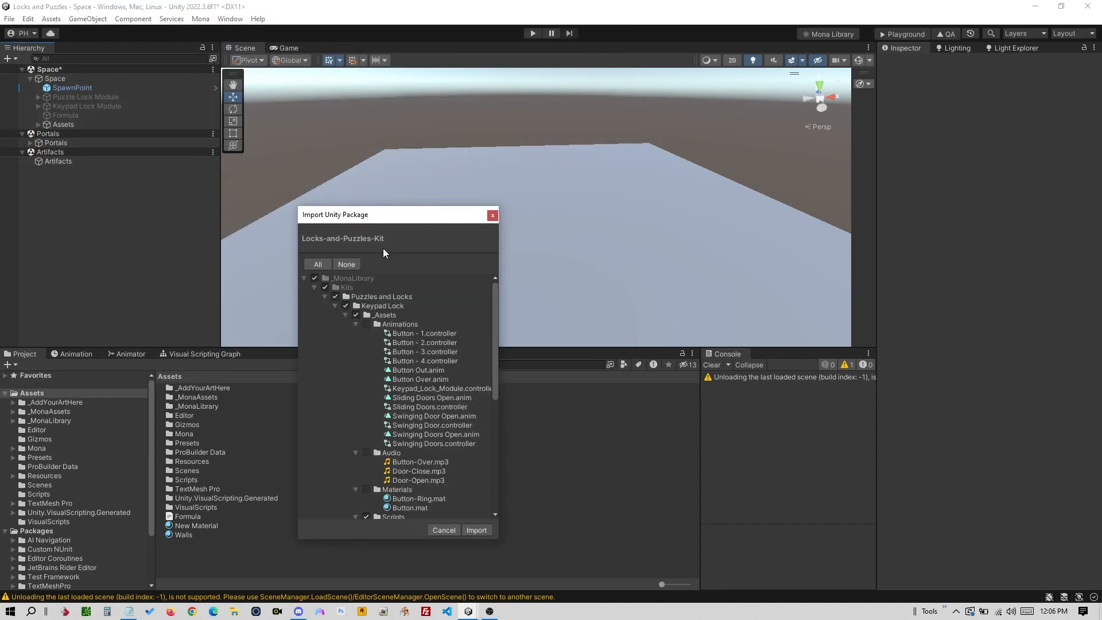
left_click(477, 530)
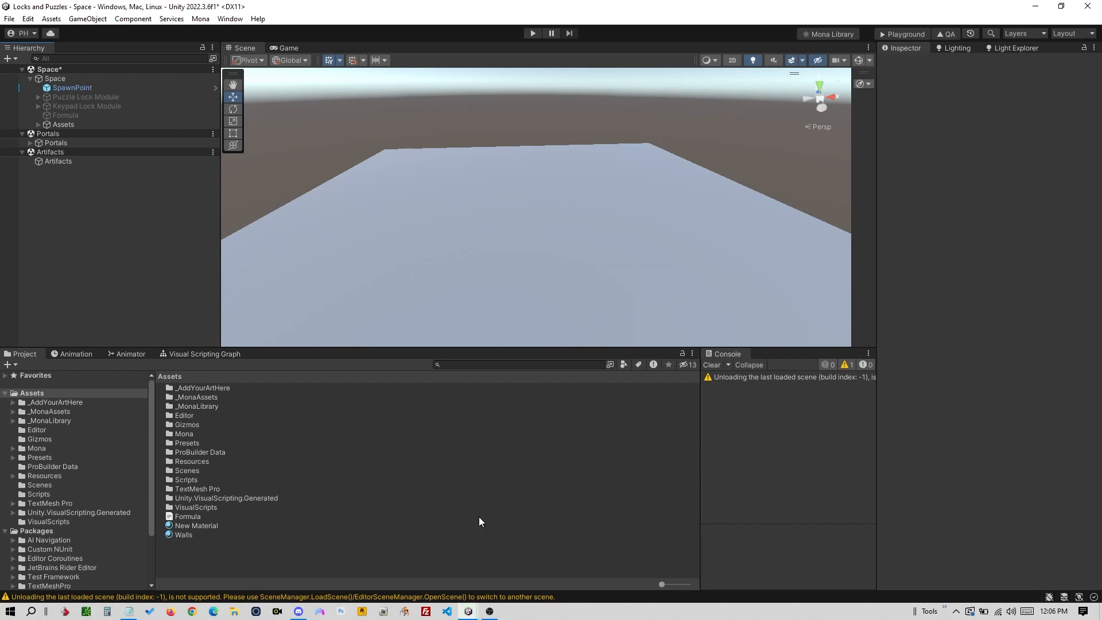
- Browse to the _MonaLibrary > Kits > Puzzles and Locks folder in the Project window
left_click(13, 421)
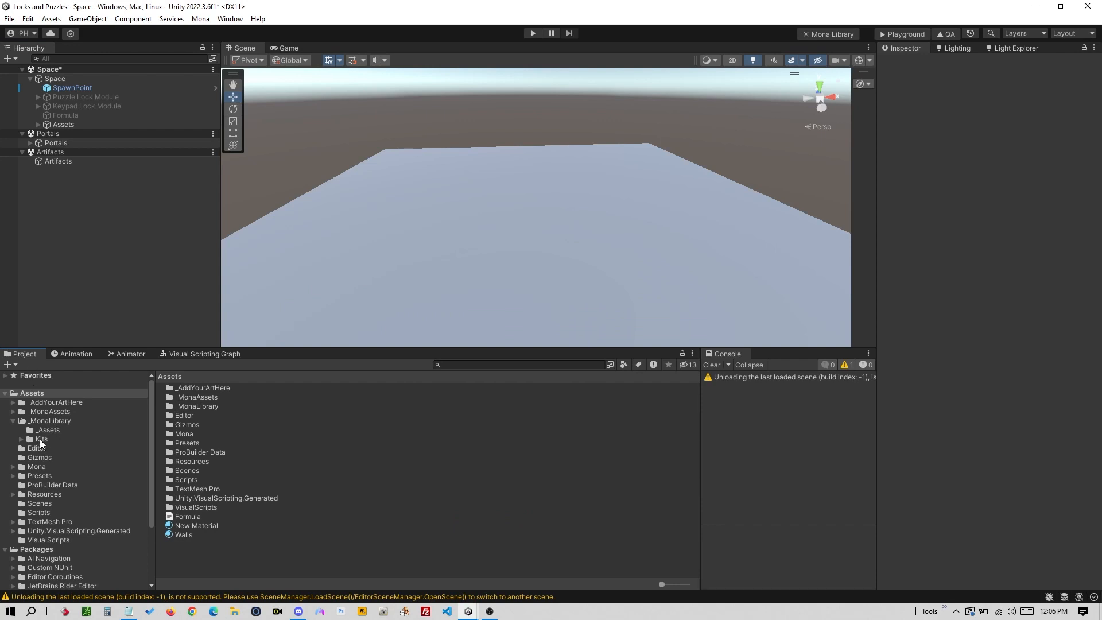
left_click(44, 422)
left_click(41, 442)
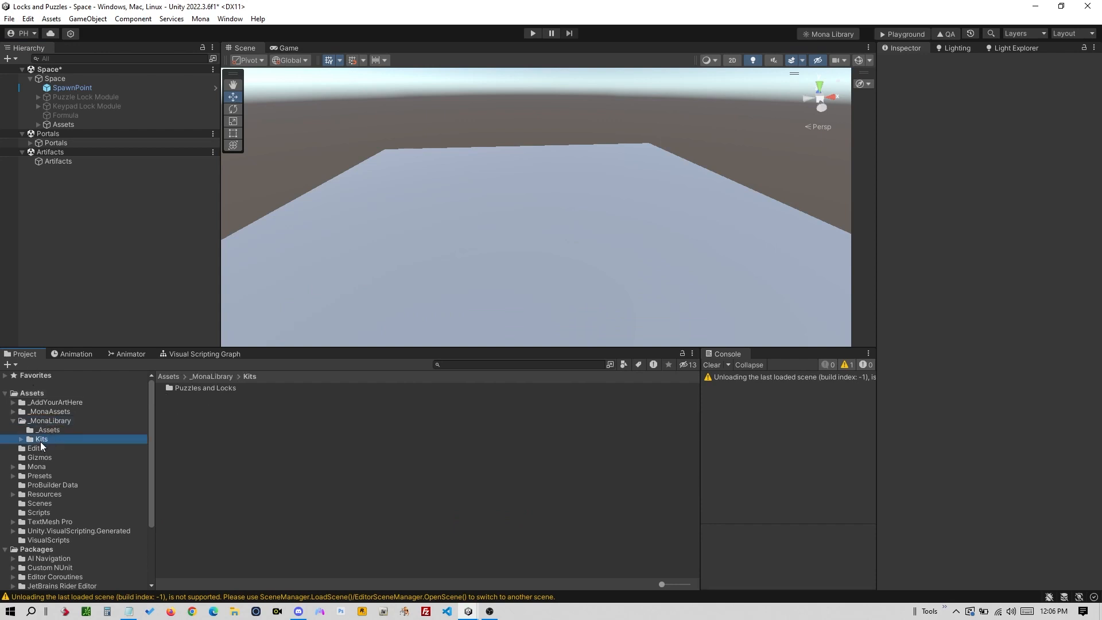
left_click(22, 438)
left_click(57, 449)
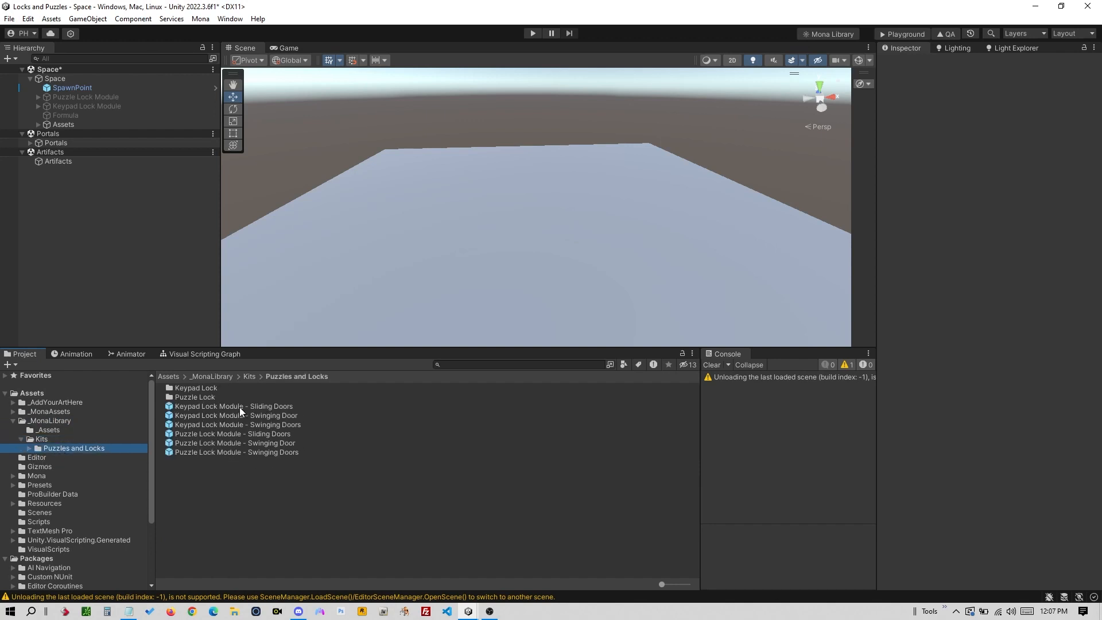
- Test-place the Keypad Lock (Sliding Doors) and Puzzle Lock (Swinging Door) prefabs, then undo them
left_click_drag(230, 407, 408, 177)
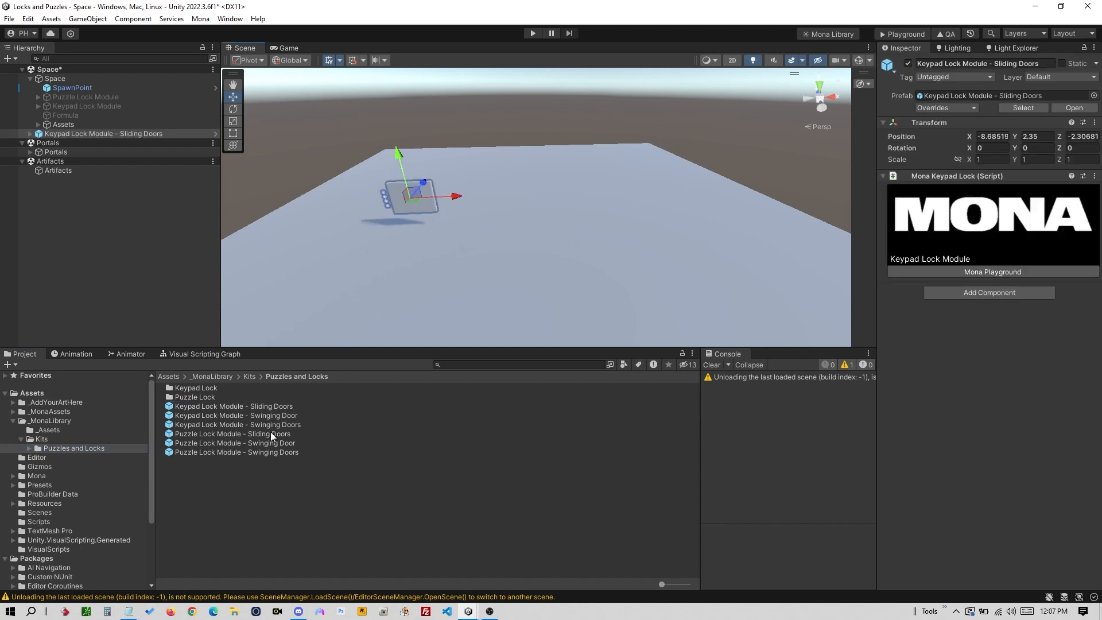
left_click(274, 443)
left_click_drag(270, 443, 525, 173)
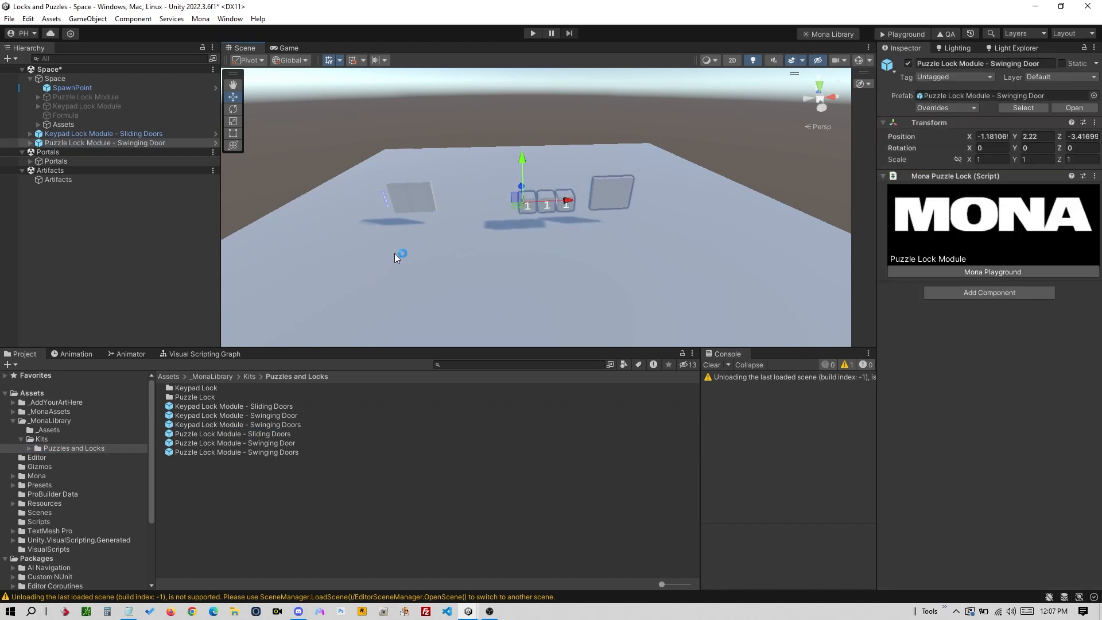
key("ctrl+z")
key("ctrl+z")
key("ctrl+z")
key("ctrl+z")
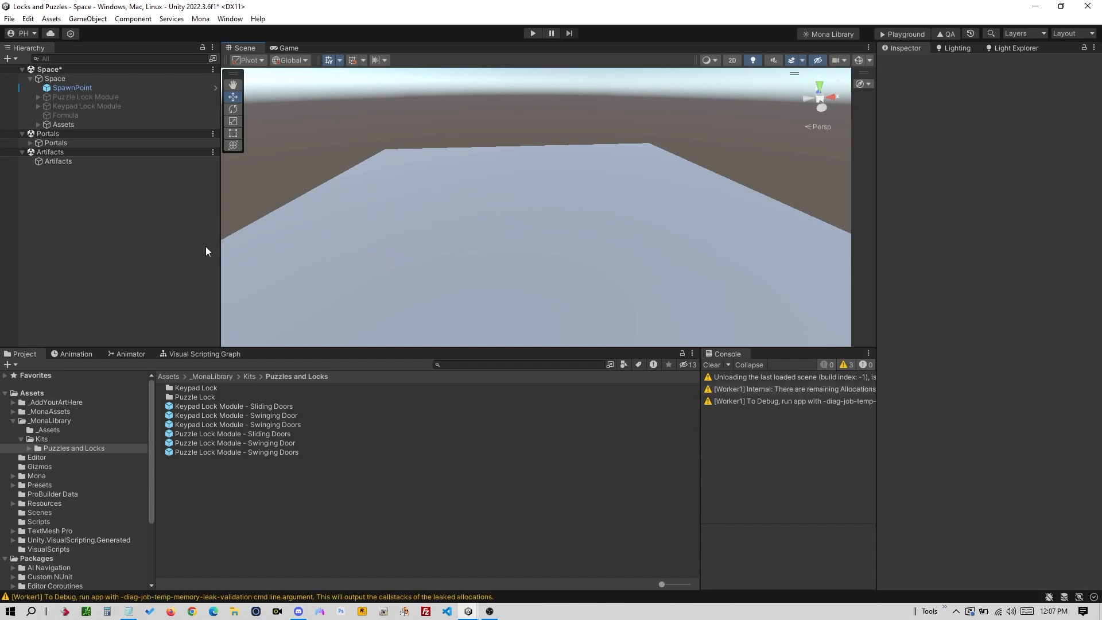
key("alt+Tab")
key("alt+Tab")
key("alt+Tab")
key("alt+Tab")
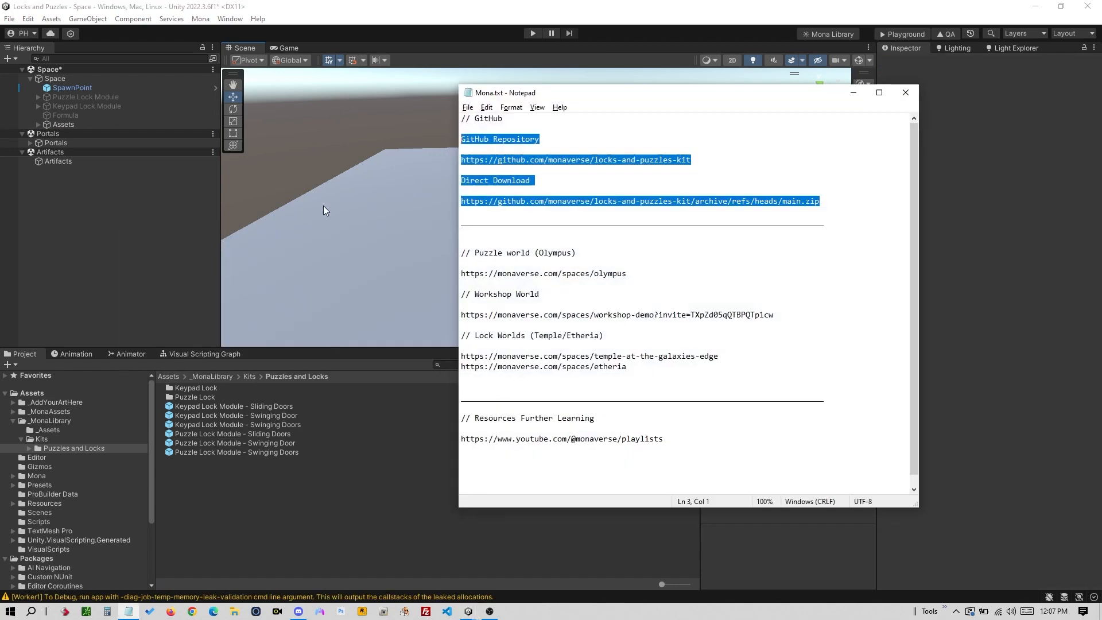
- Select the Olympus space link in Mona.txt and return to Unity
left_click(628, 215)
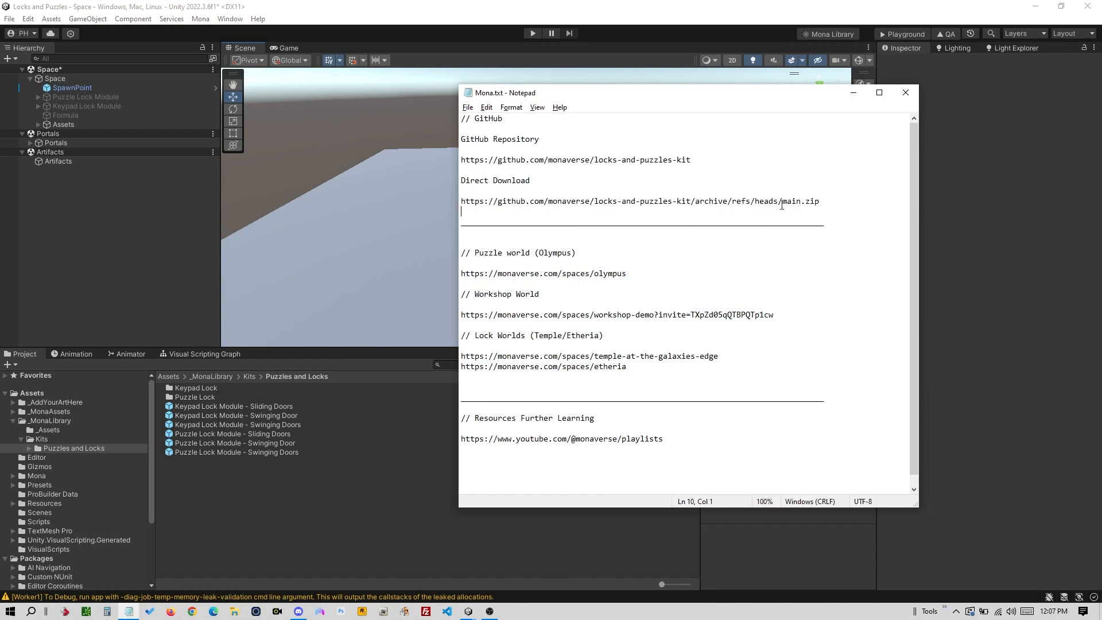
left_click_drag(634, 273, 460, 275)
key("ctrl+c")
key("alt+Tab")
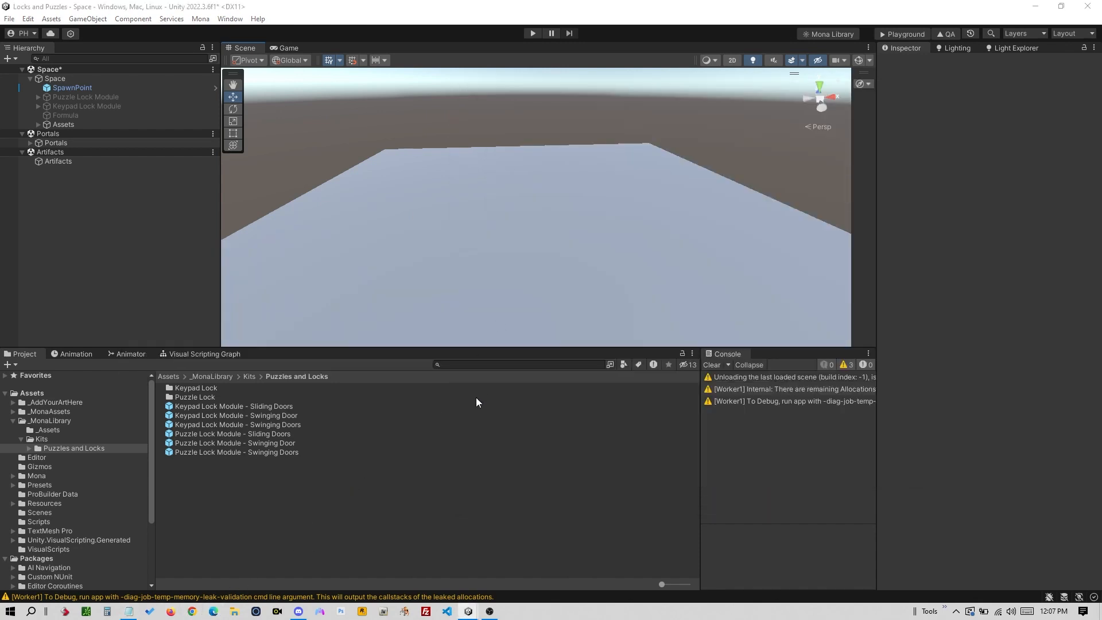
key("alt+Tab")
key("Tab")
- Paste and send the Olympus space link as a Discord voice chat message
key("alt+Tab")
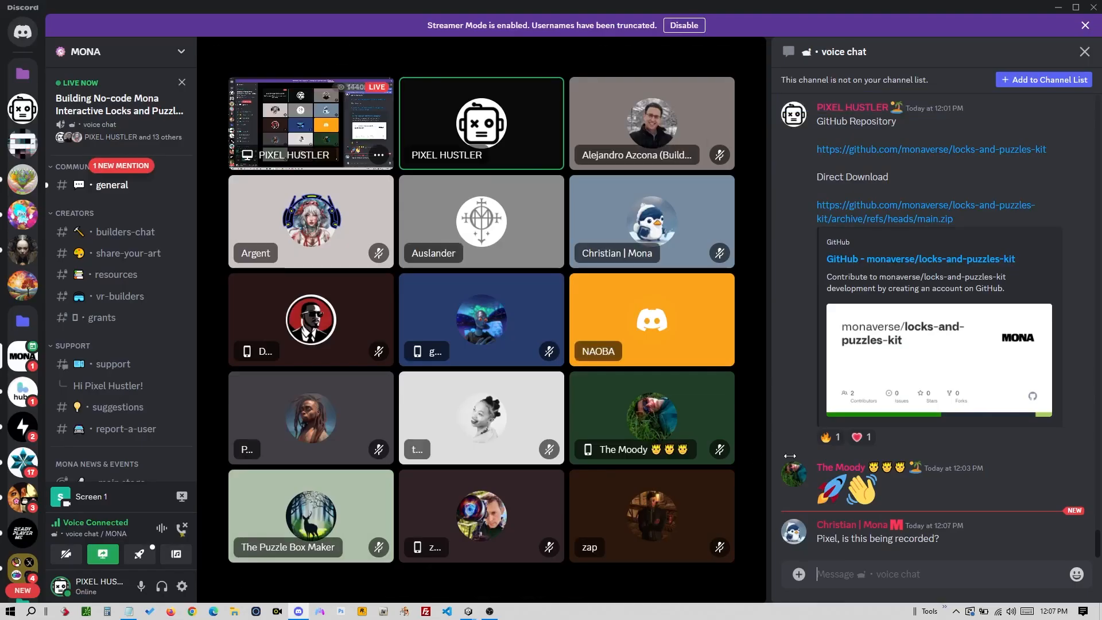
key("ctrl+v")
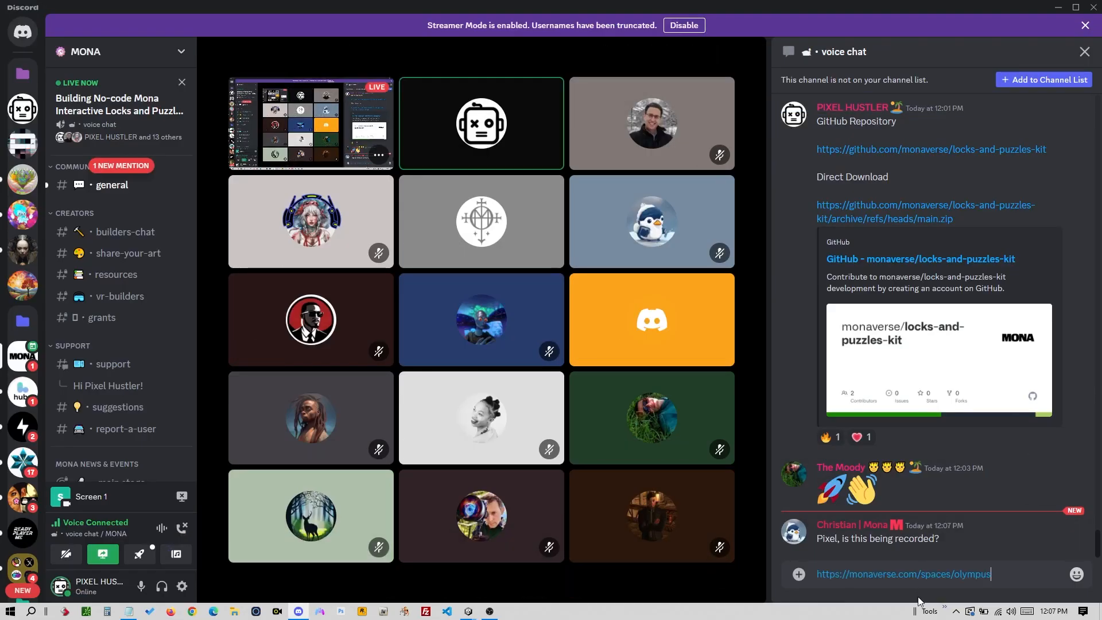
key("Return")
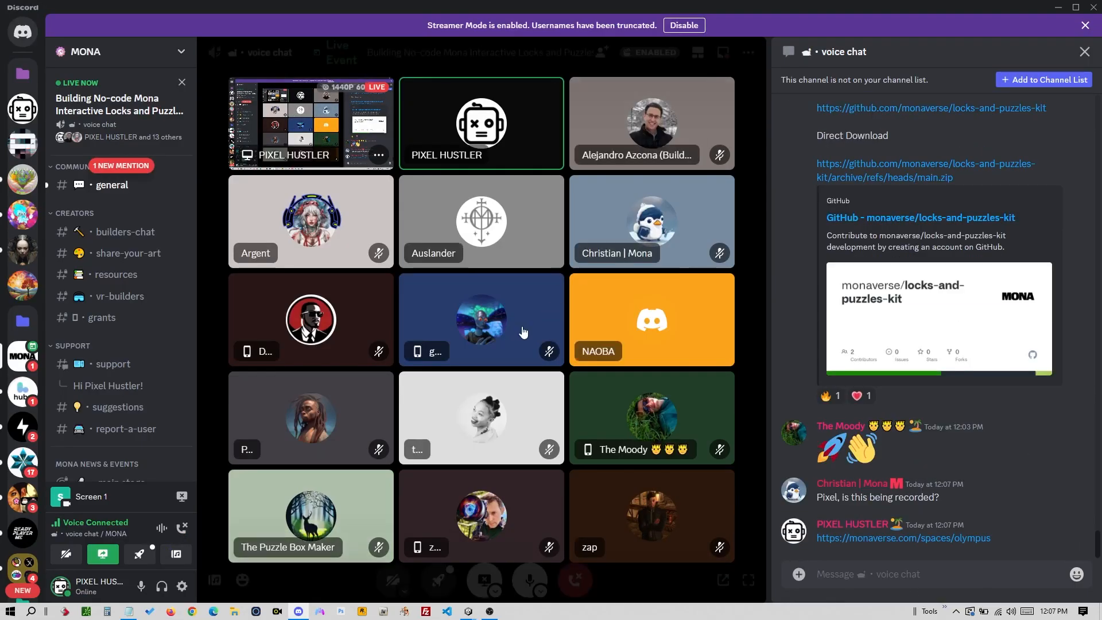
left_click(214, 611)
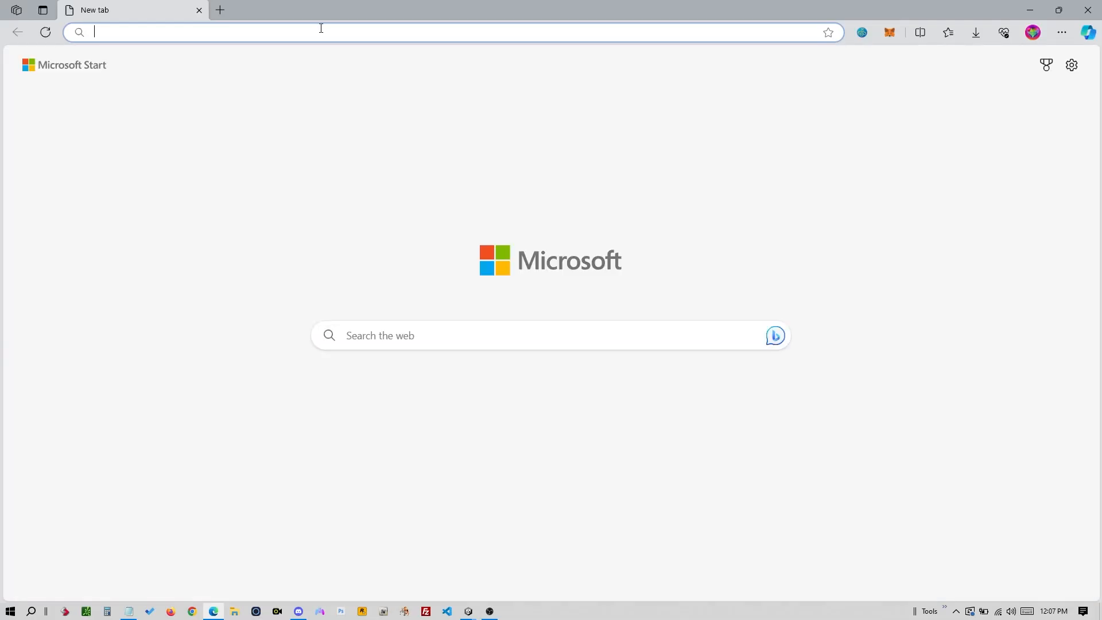
- Paste the Olympus link into Edge's address bar and load the space
left_click(320, 32)
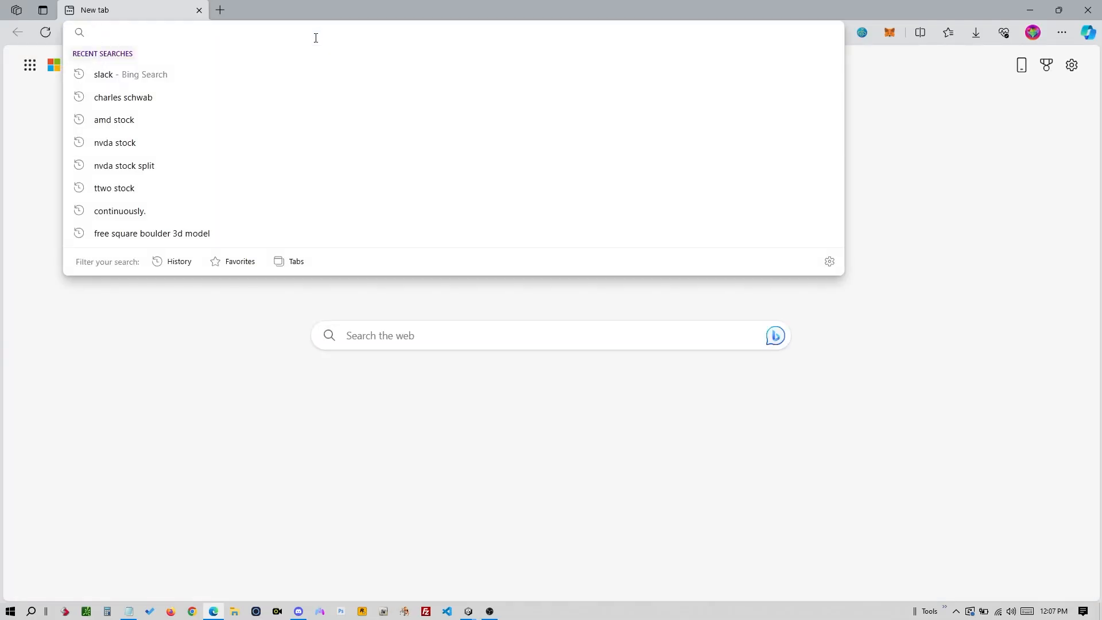
key("ctrl+v")
key("Return")
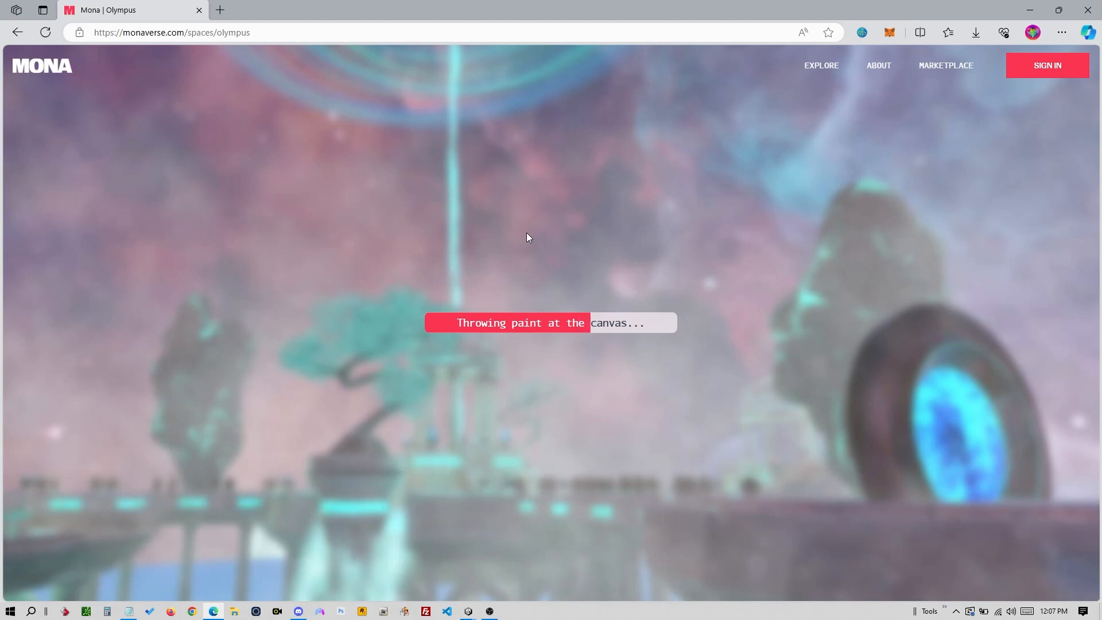
key("alt+Tab")
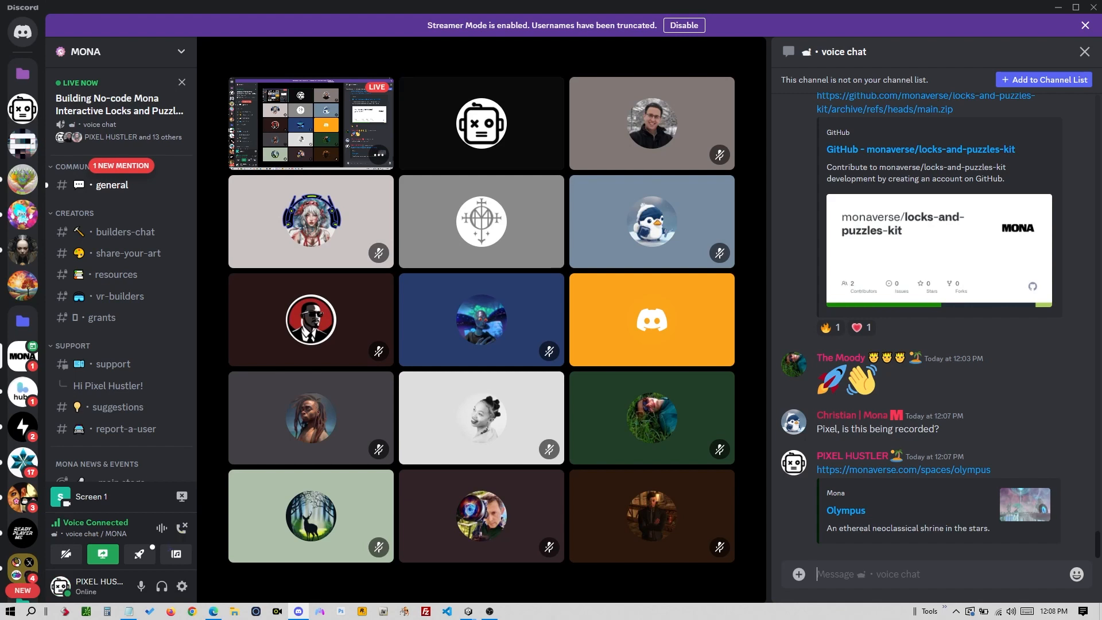
key("alt+Tab")
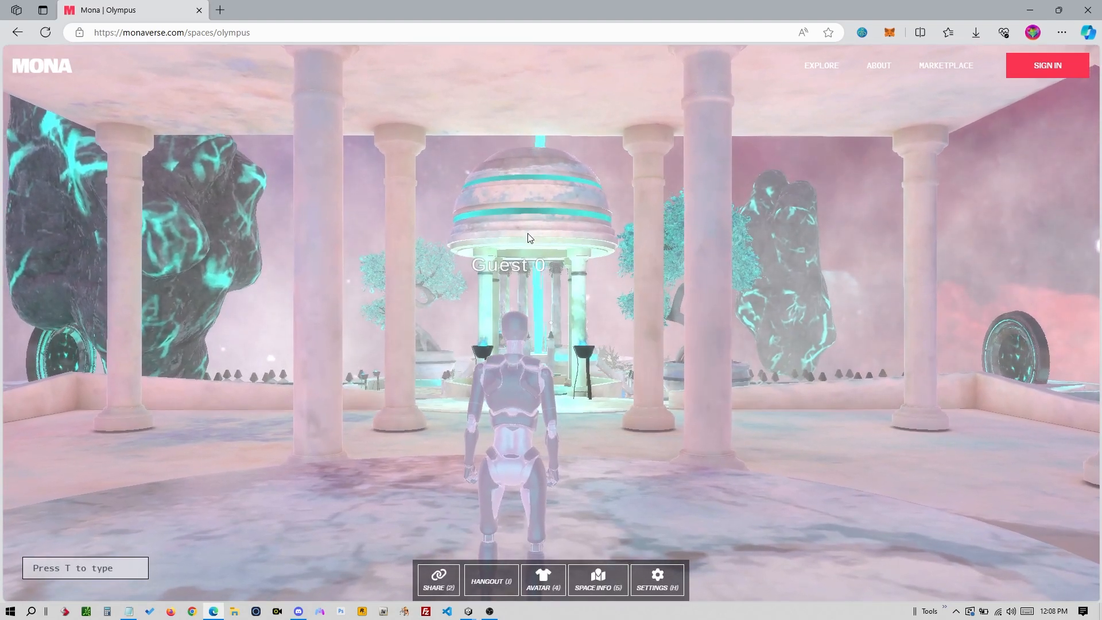
- Walk the avatar toward the domed pavilion and jump down to the lower floor
left_click(551, 323)
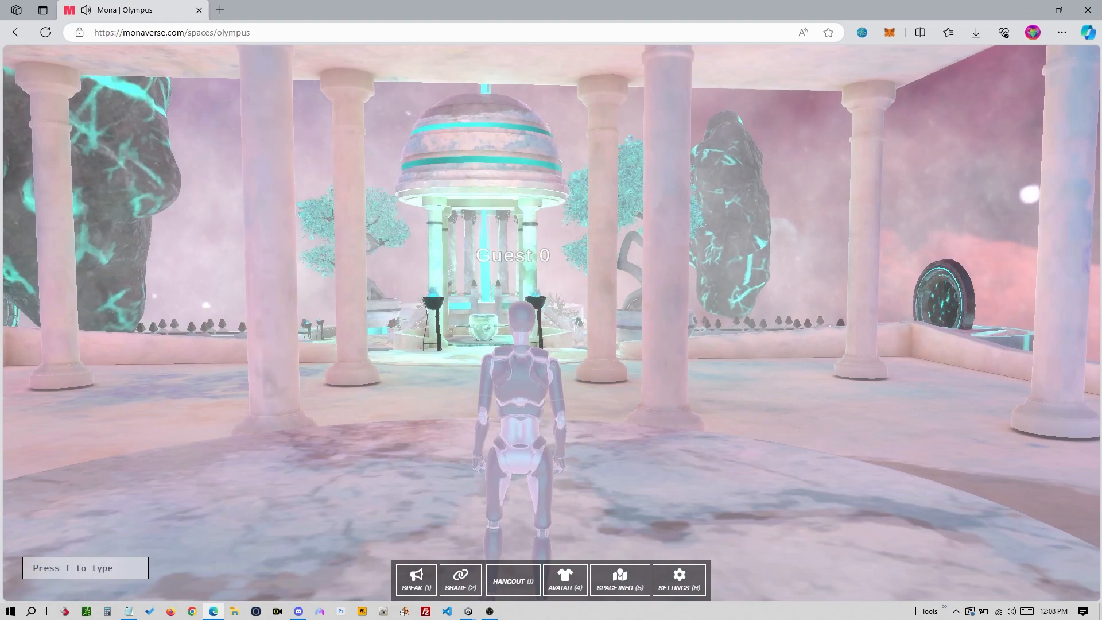
key("w")
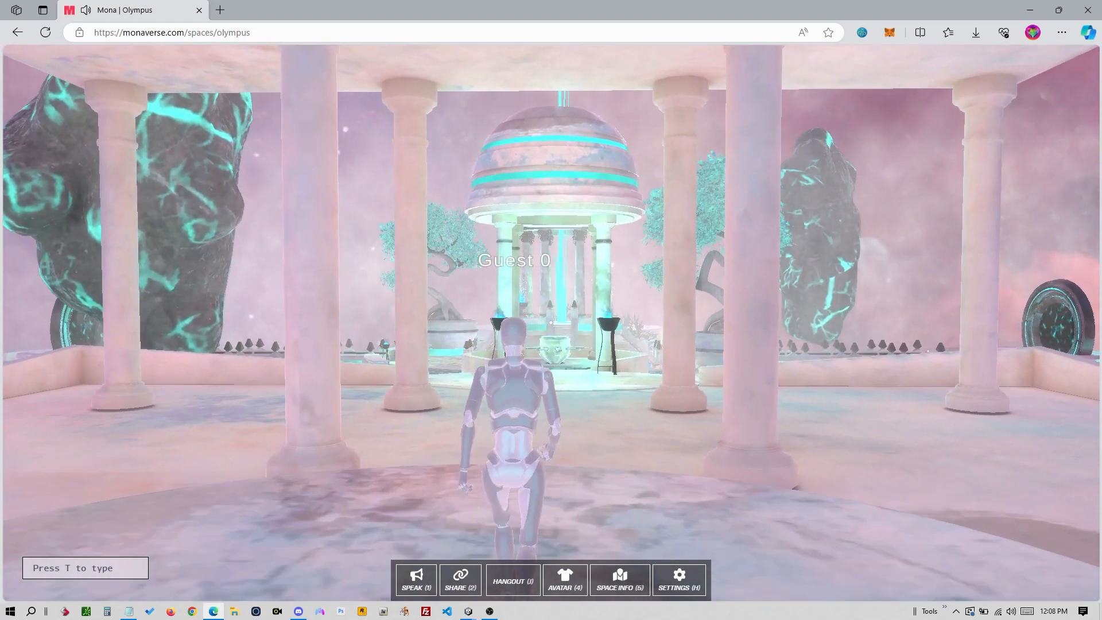
key("w")
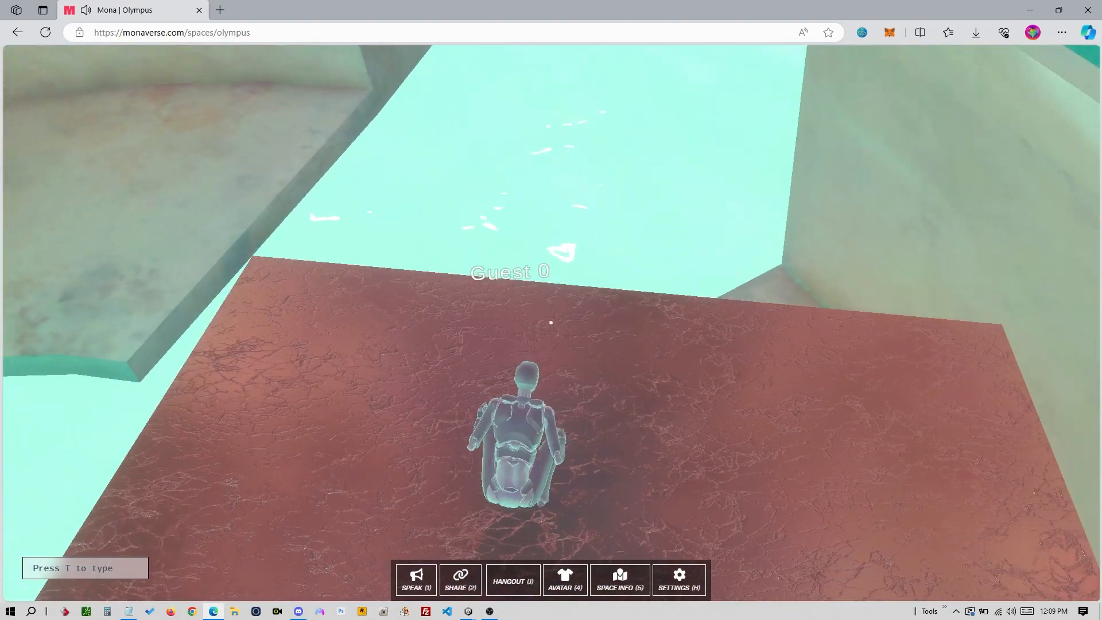
key("w")
key("space")
key("w")
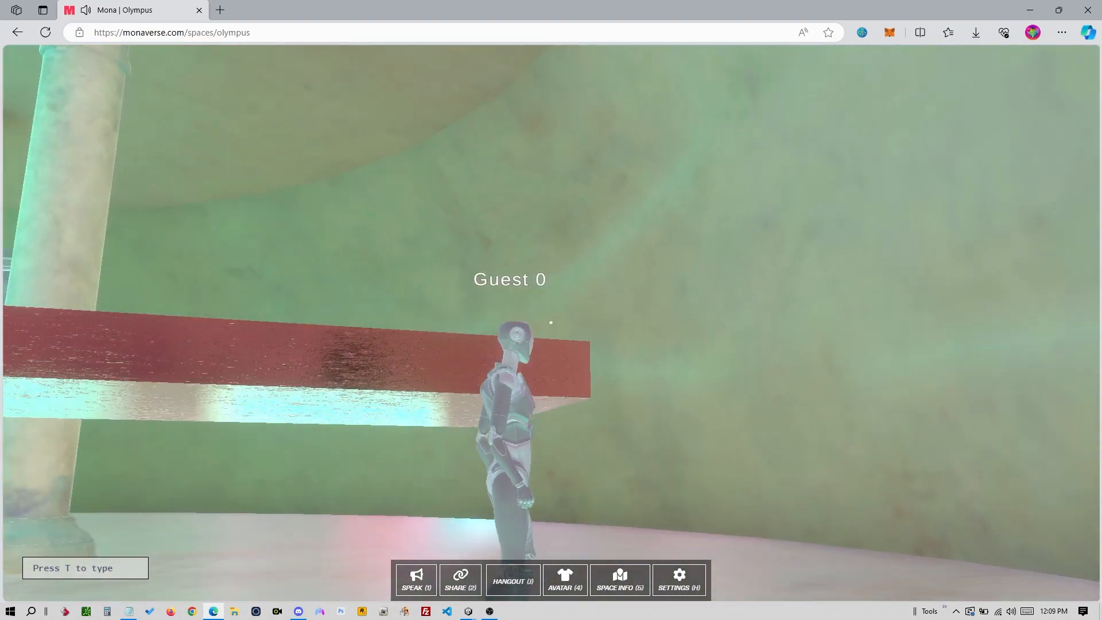
key("w")
key("w")
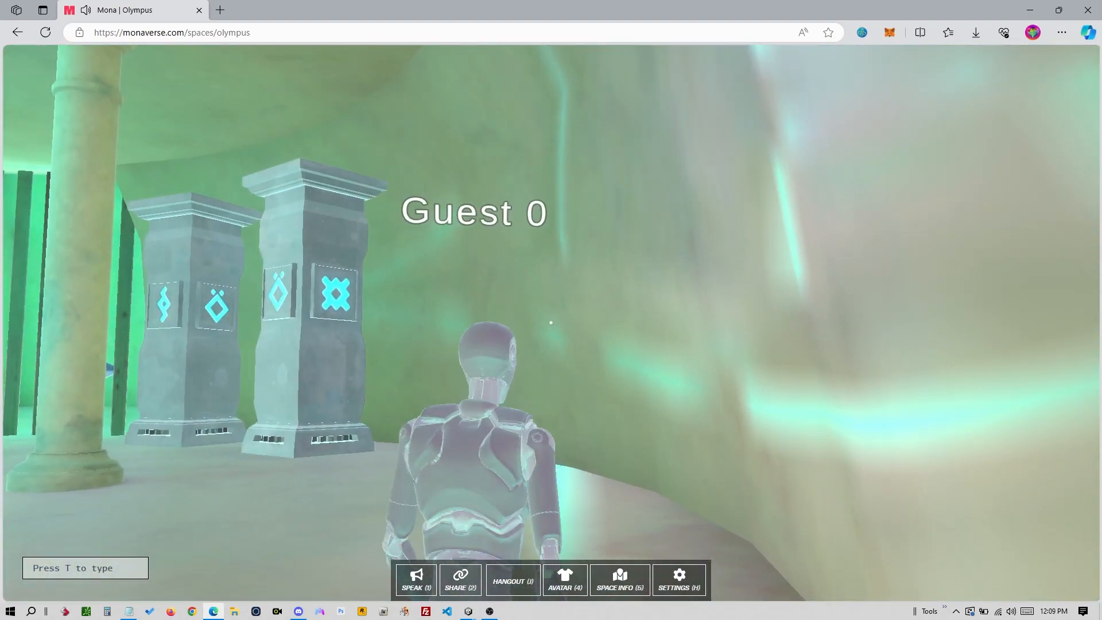
- Inspect the glyph pillars near the barred gate, then release the view and leave
key("w")
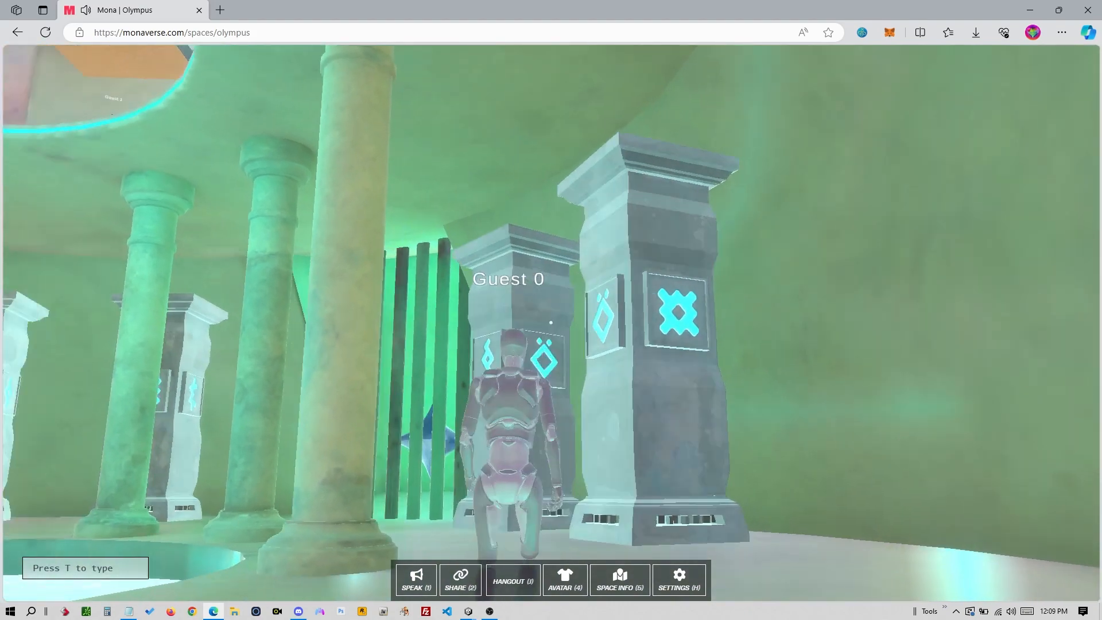
key("w")
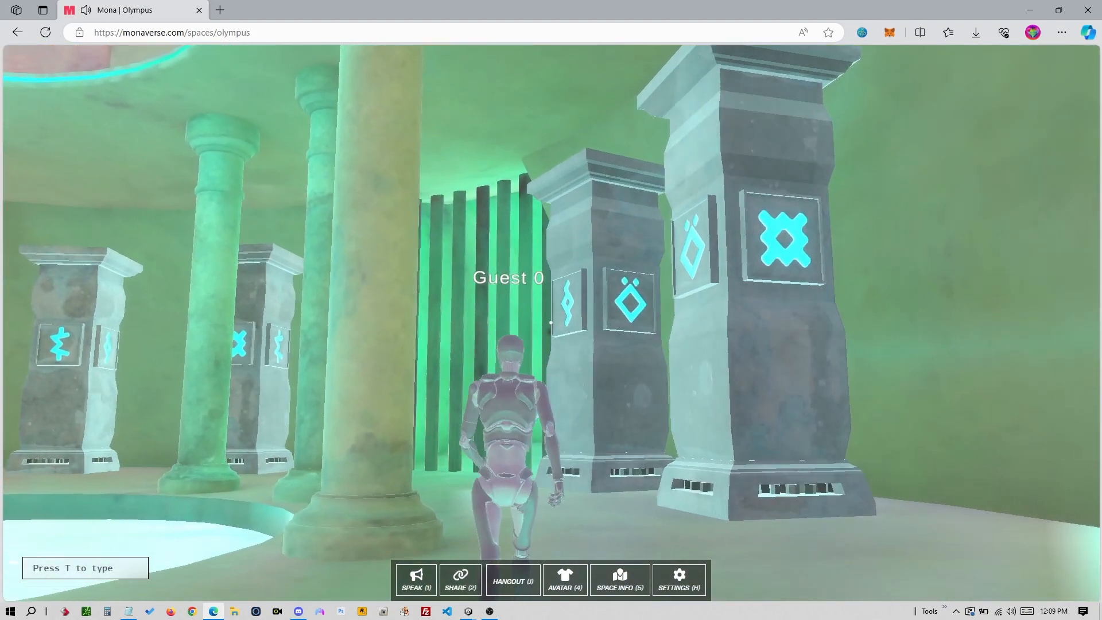
key("w")
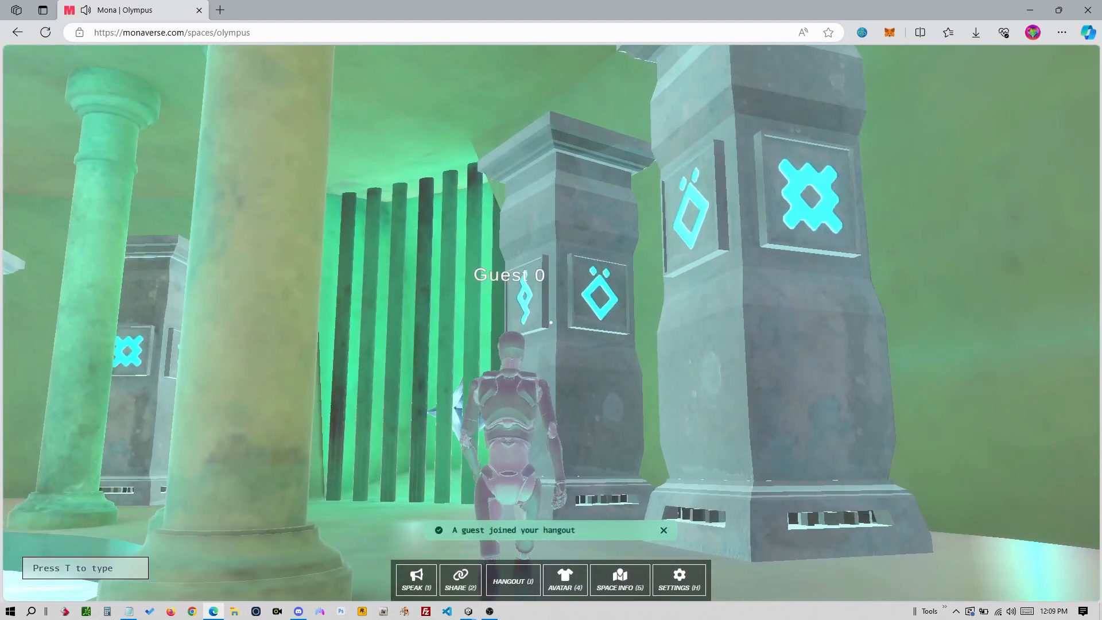
key("w")
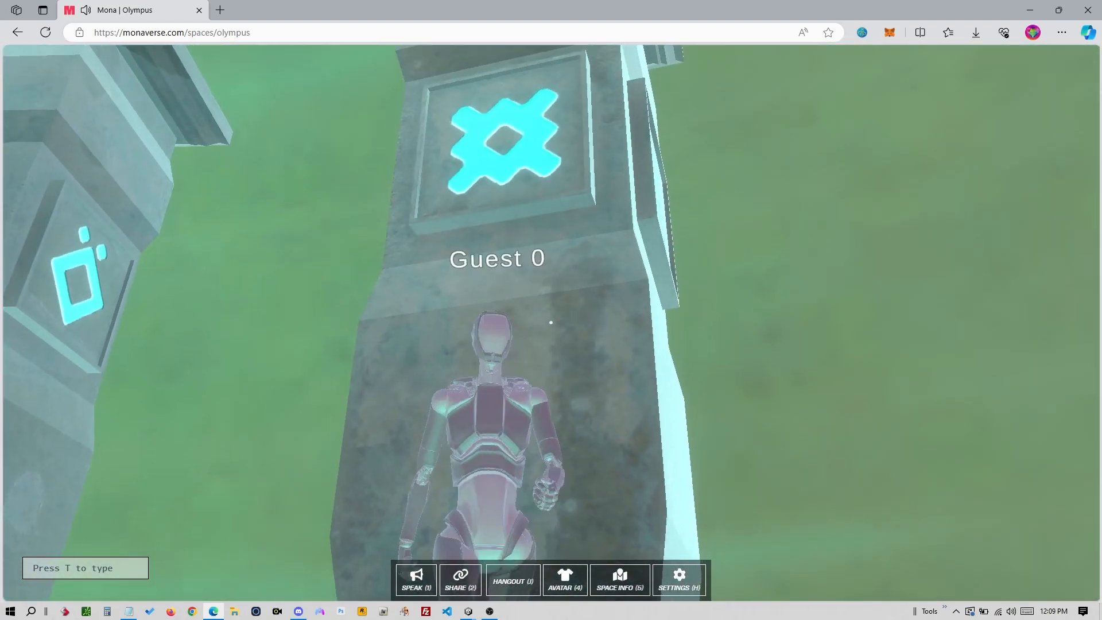
key("w")
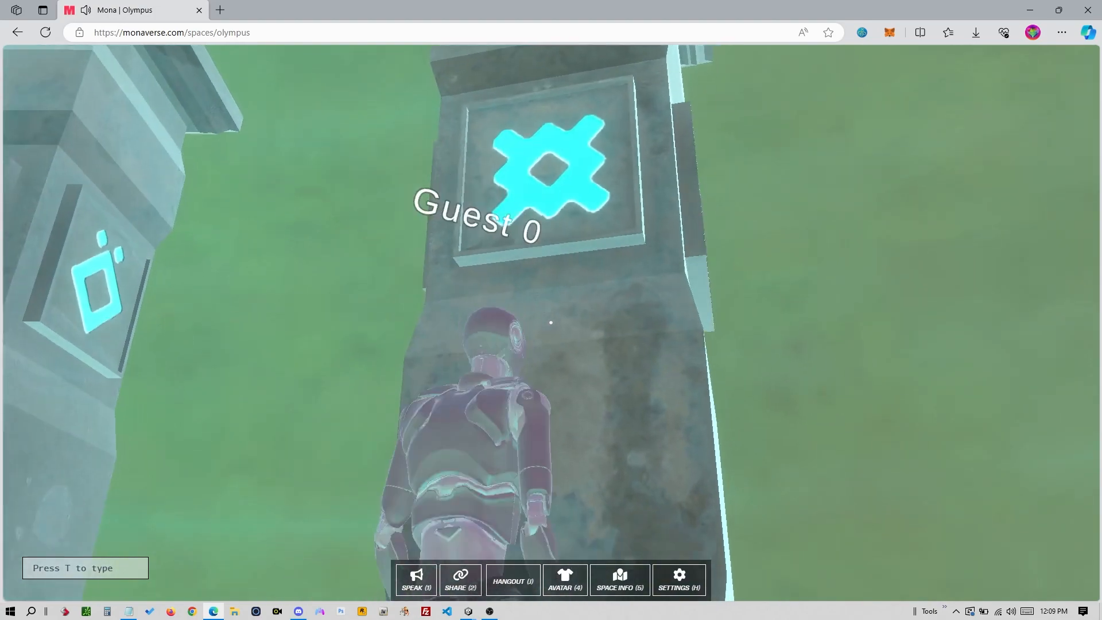
key("w")
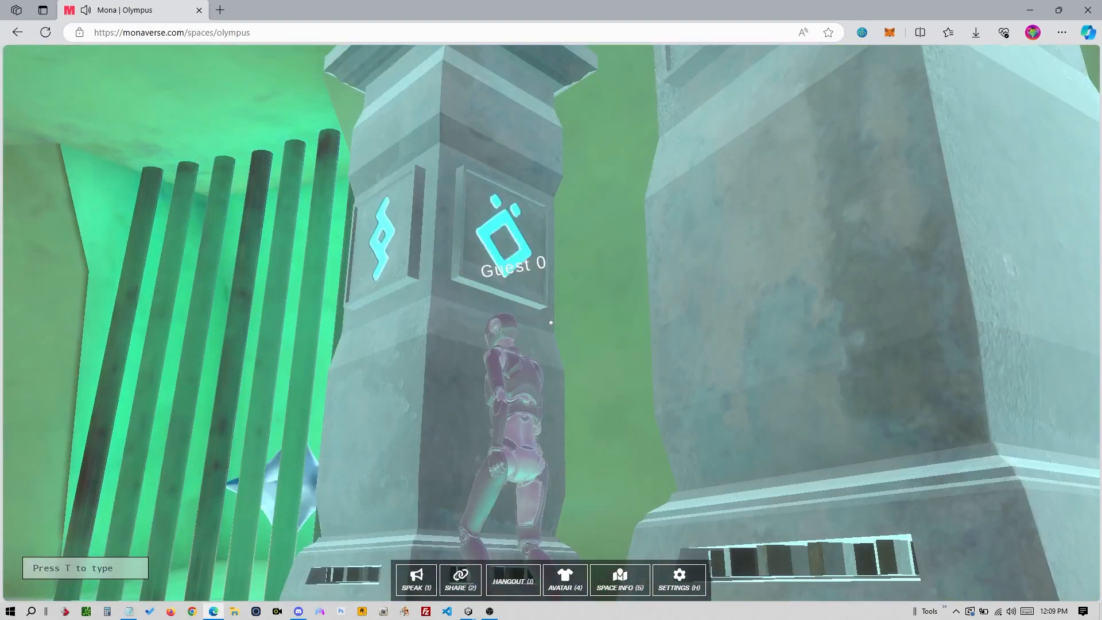
key("w")
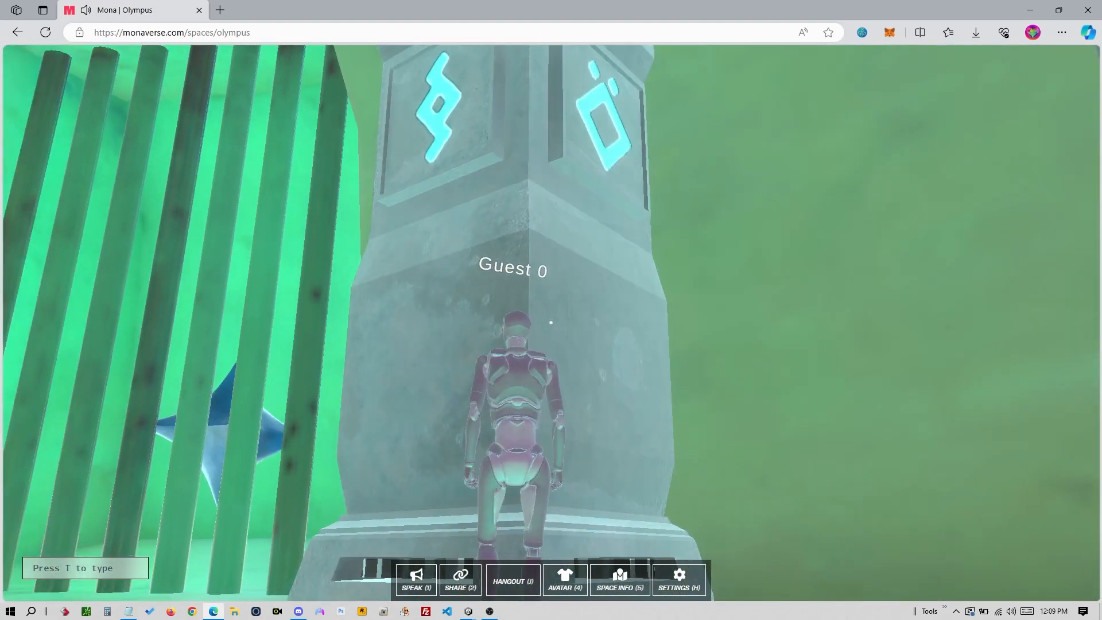
key("a")
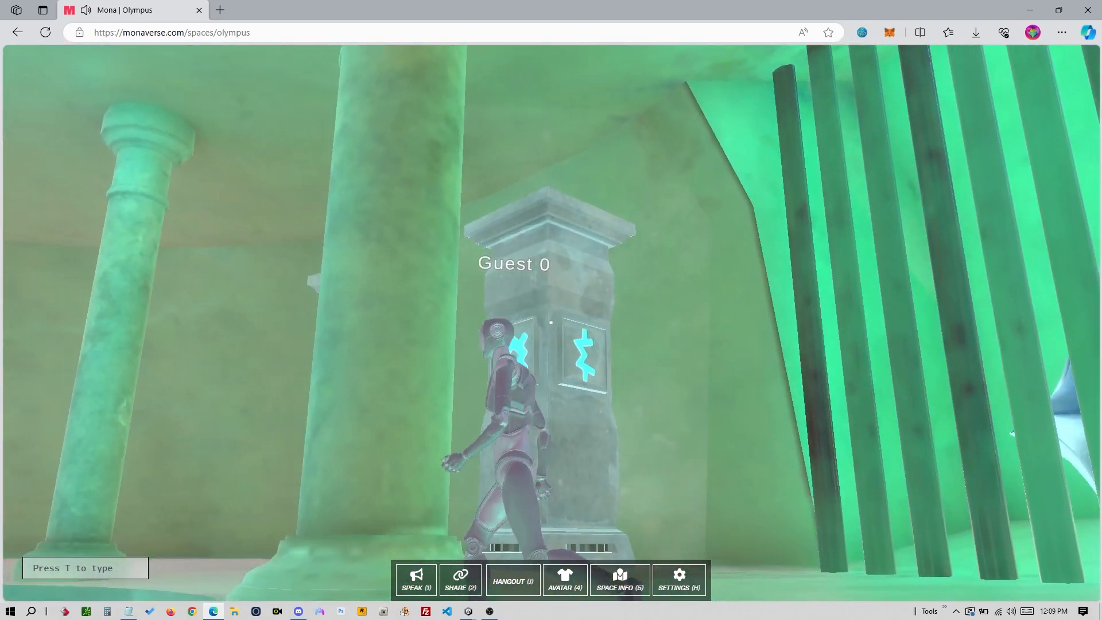
key("w")
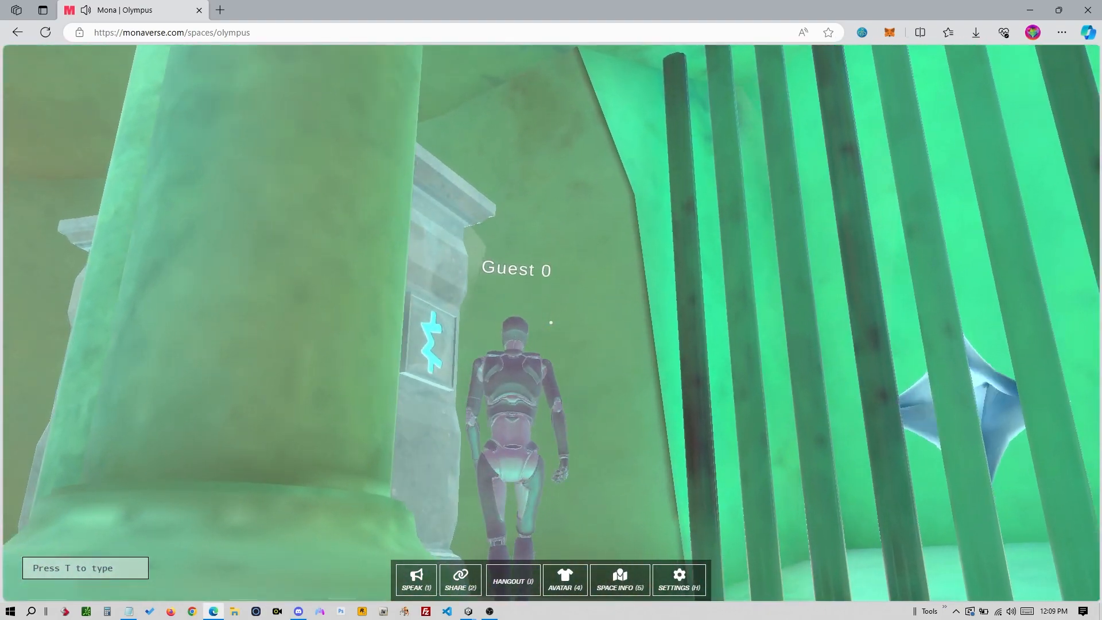
key("w")
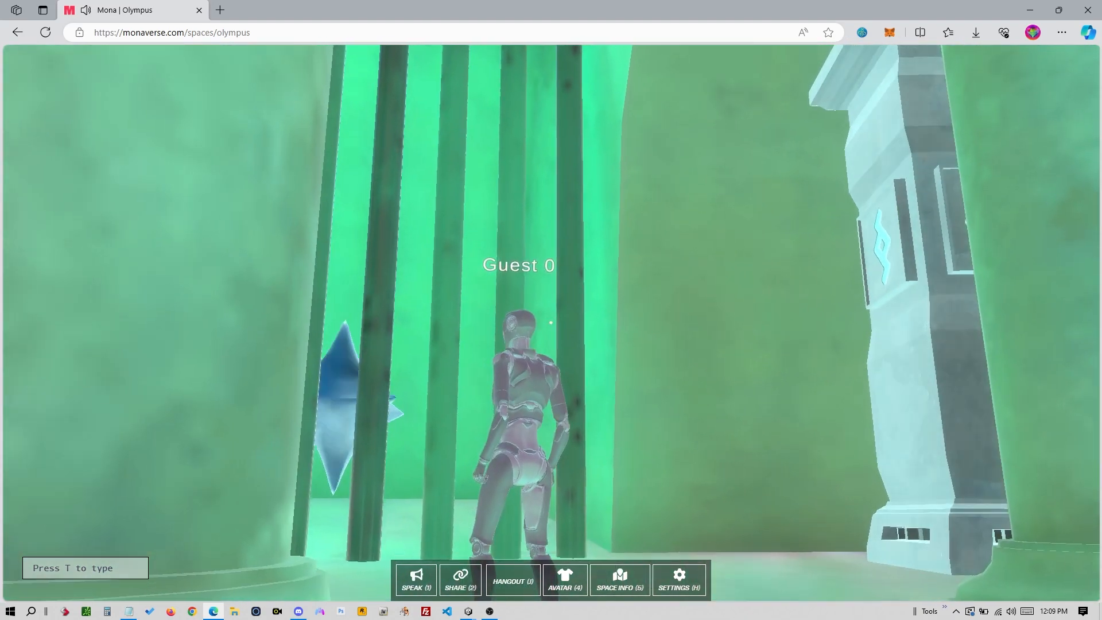
key("Escape")
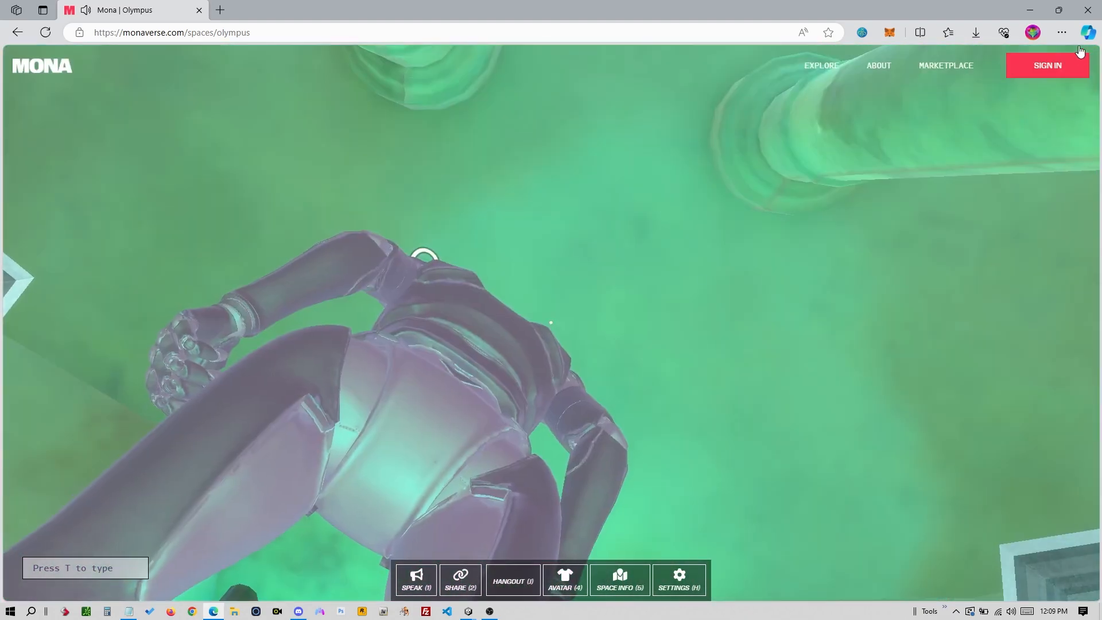
key("alt+Tab")
key("alt+Tab")
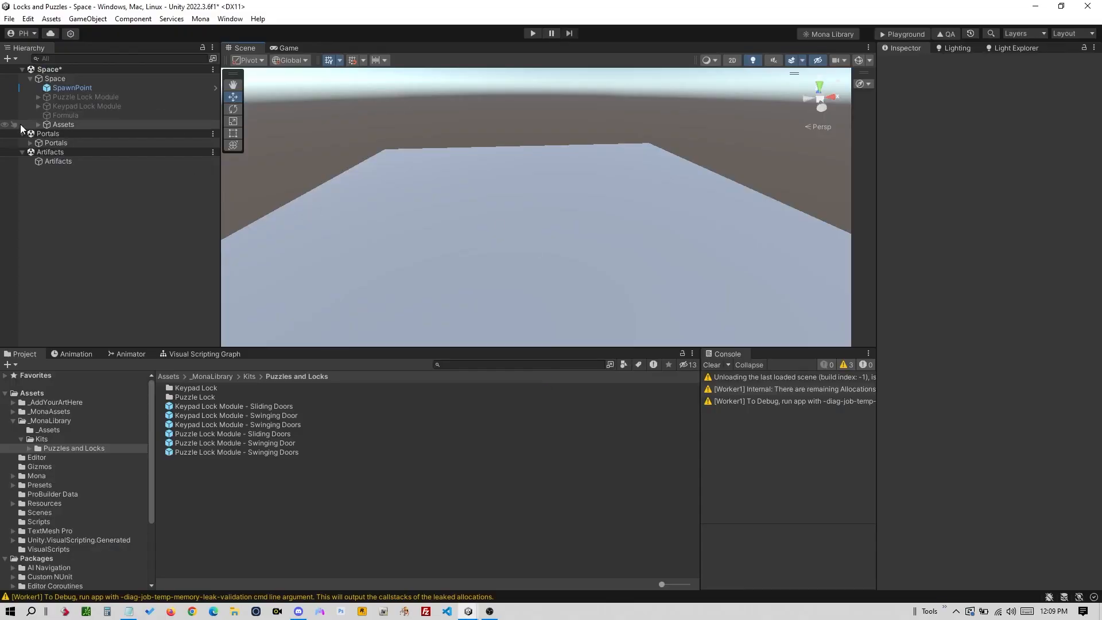
- Reactivate the Puzzle Lock Module and view its three door variants and number cubes
left_click(35, 97)
left_click(37, 98)
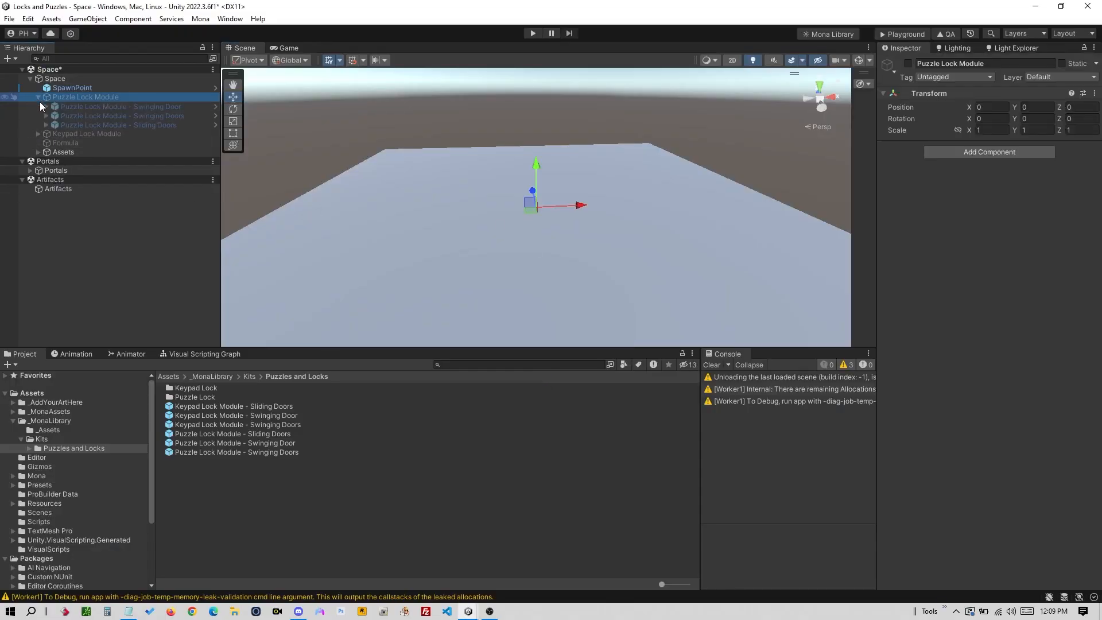
left_click(907, 63)
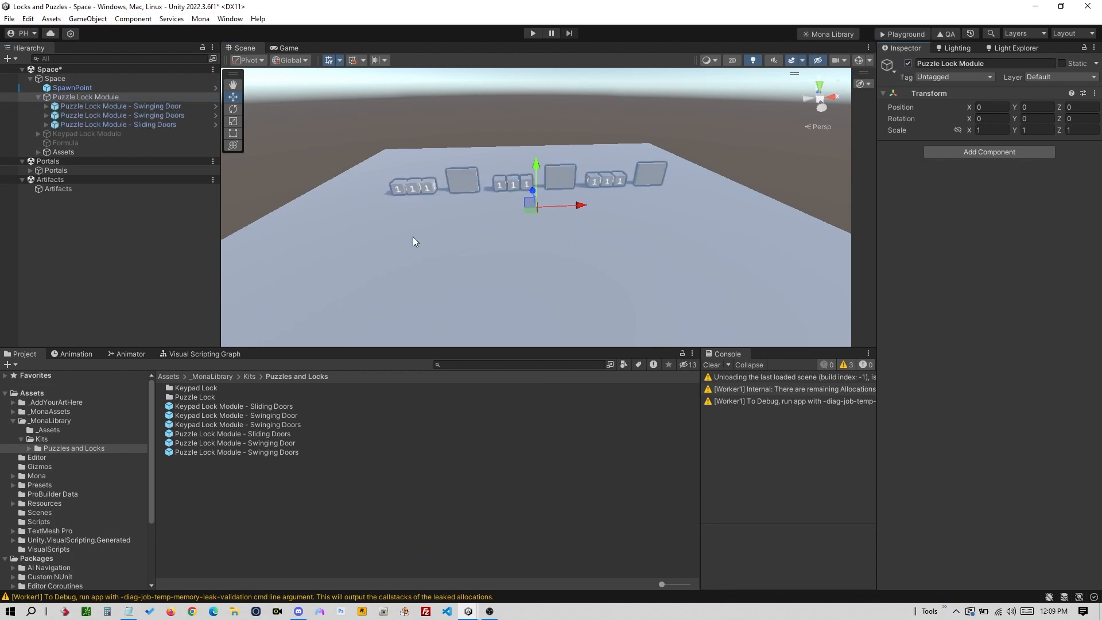
scroll(593, 170, "up", 5)
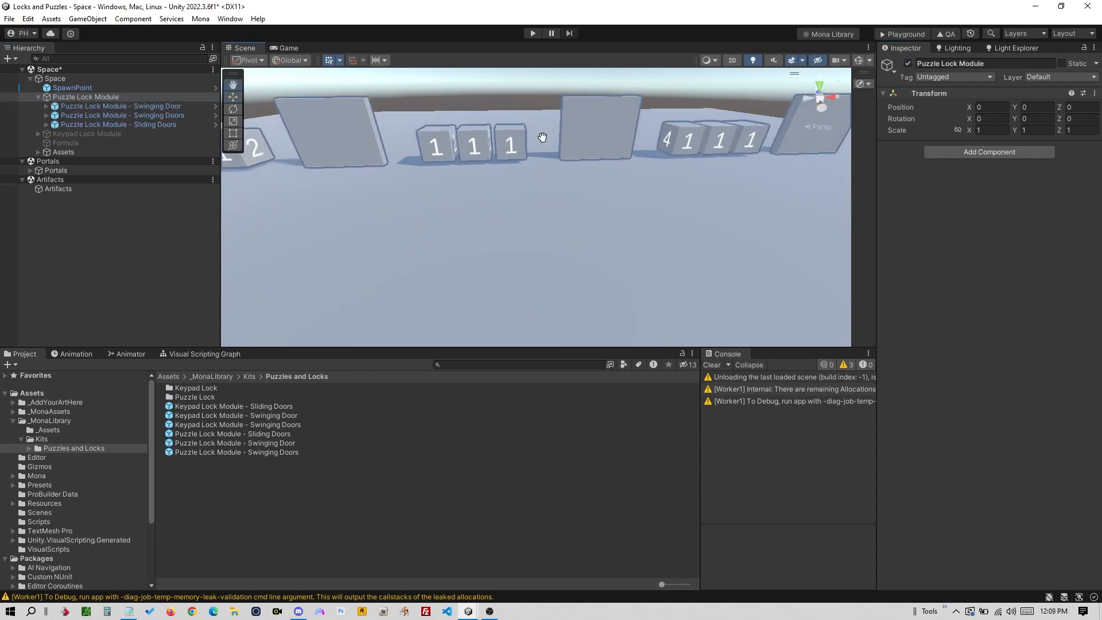
middle_click_drag(543, 137, 607, 251)
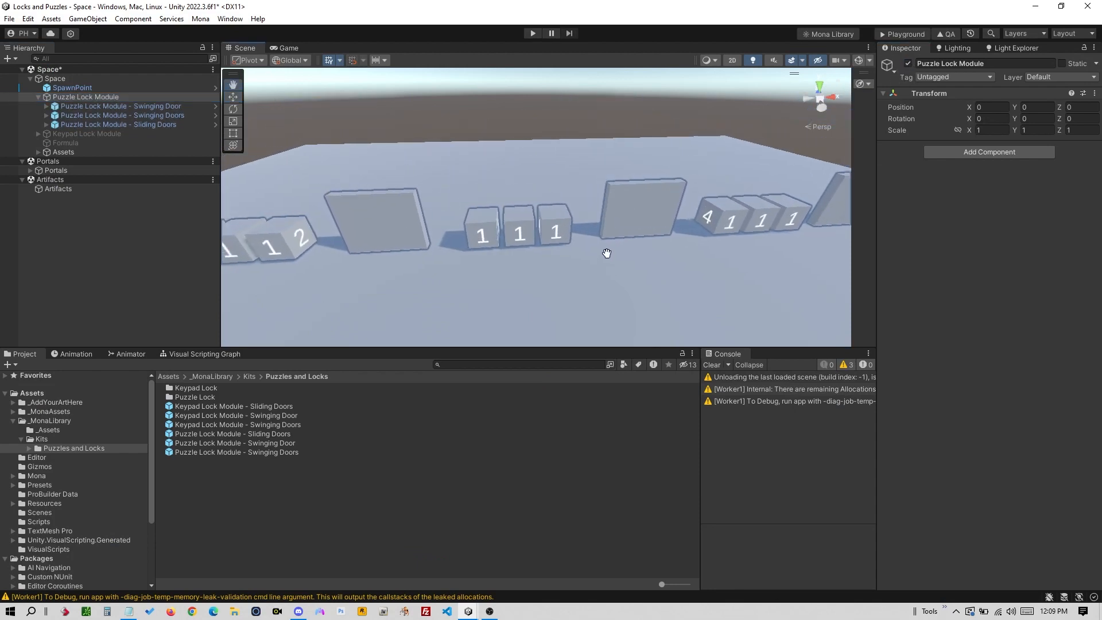
scroll(607, 251, "up", 2)
left_click_drag(501, 266, 547, 200, "alt")
middle_click_drag(469, 251, 732, 241)
left_click_drag(579, 254, 671, 251, "alt")
- Select the workshop-demo invite link in Mona.txt
key("alt+Tab")
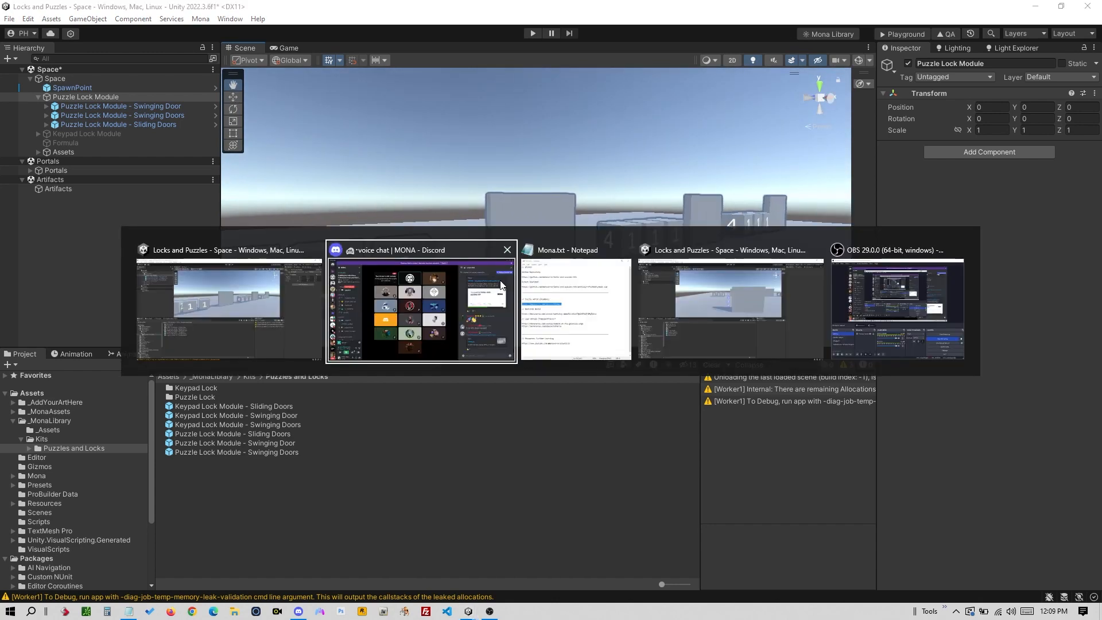
key("alt+Tab")
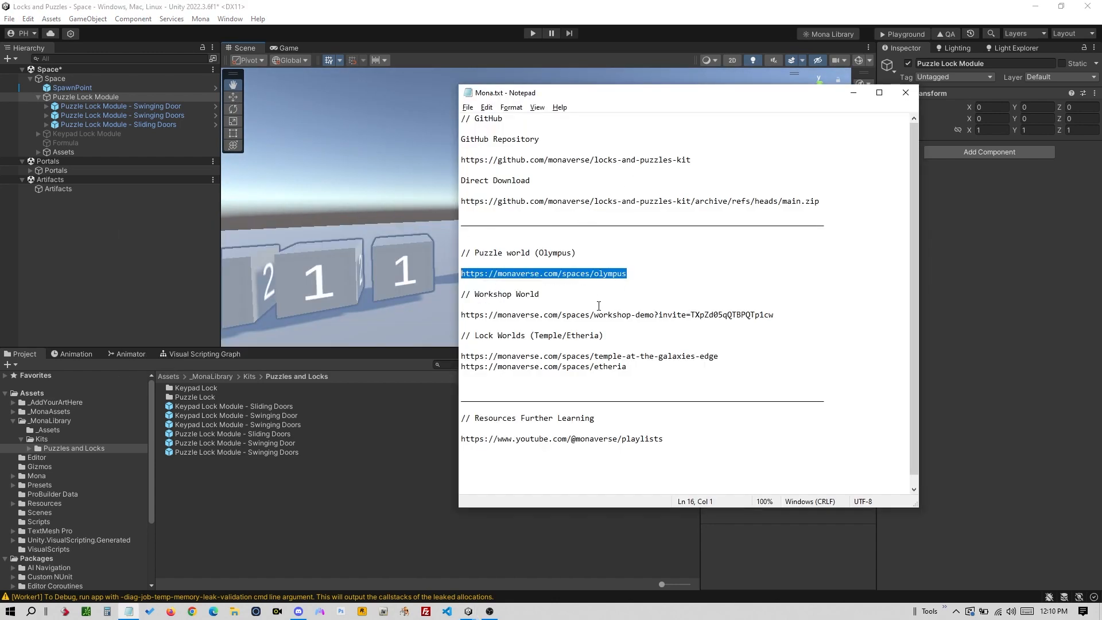
left_click_drag(747, 314, 463, 314)
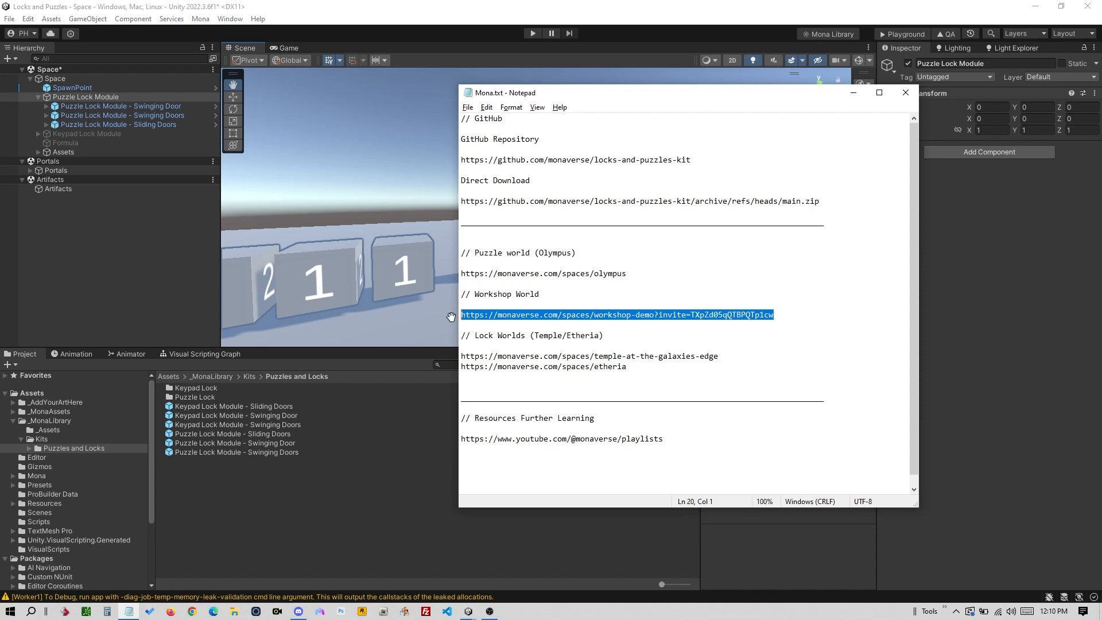
key("alt+Tab")
key("alt+Tab")
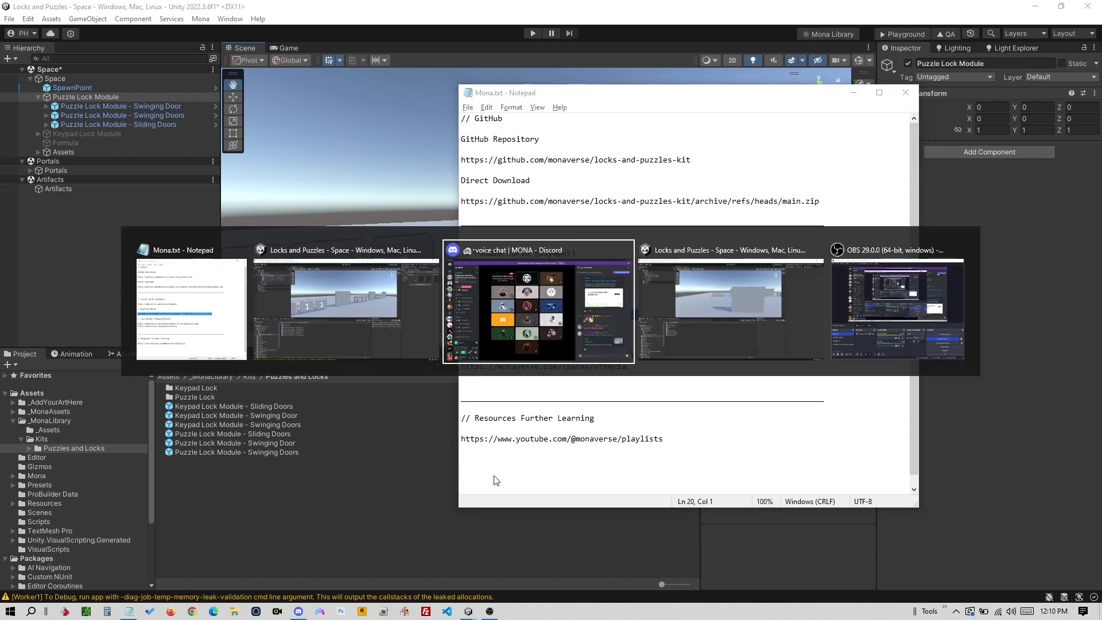
key("alt+Tab")
key("alt+Tab")
key("alt+Tab")
key("alt+Tab")
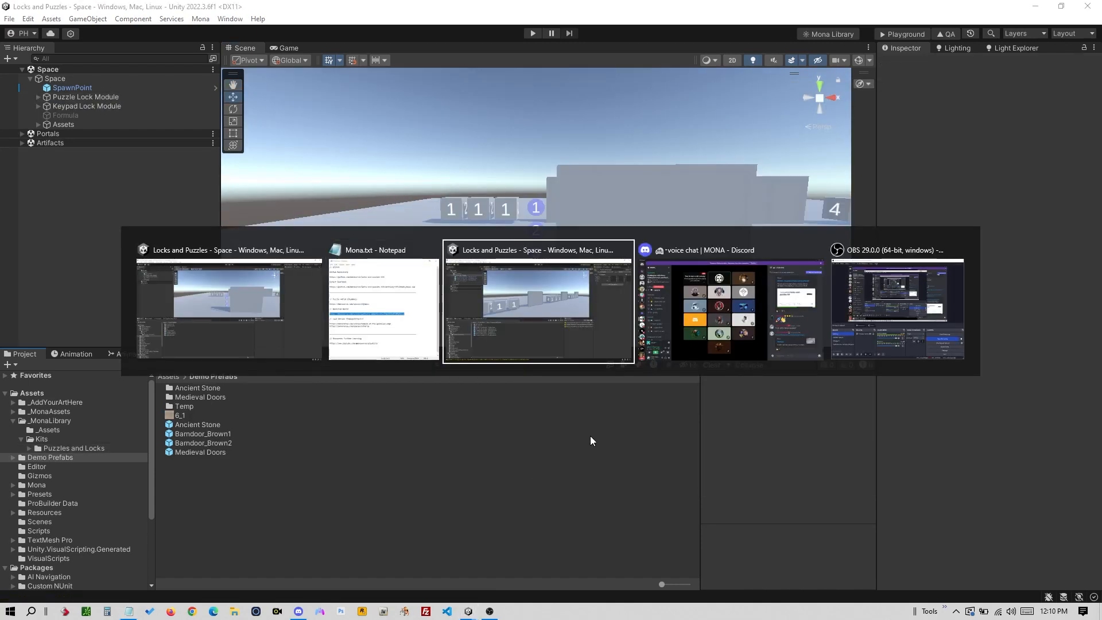
- Send the workshop-demo link in the voice chat, then open the posted link
left_click(844, 576)
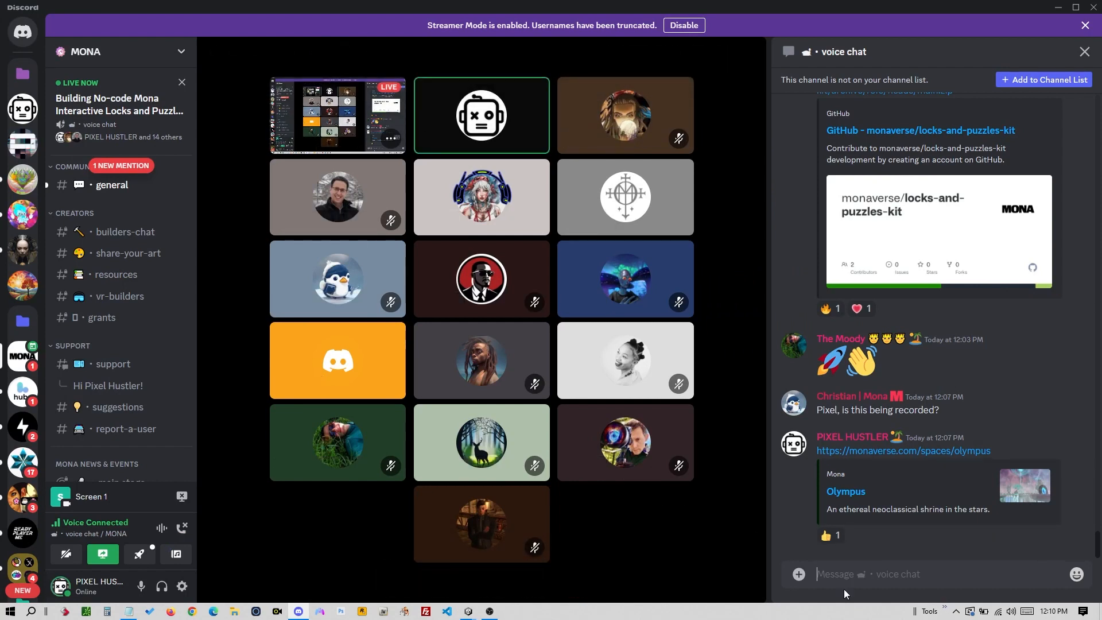
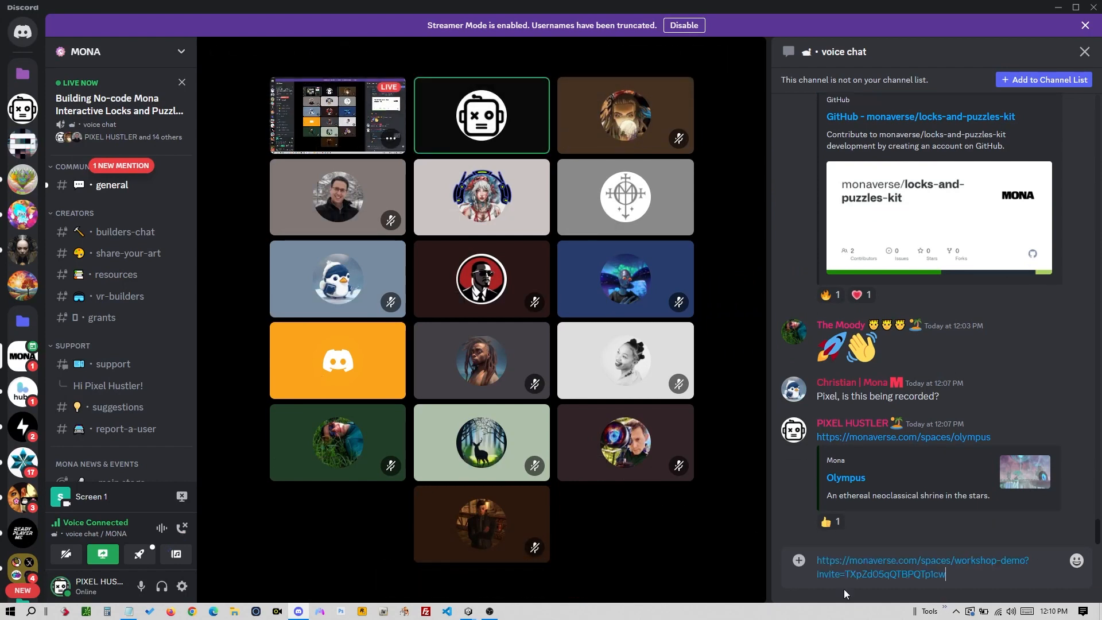
key("Return")
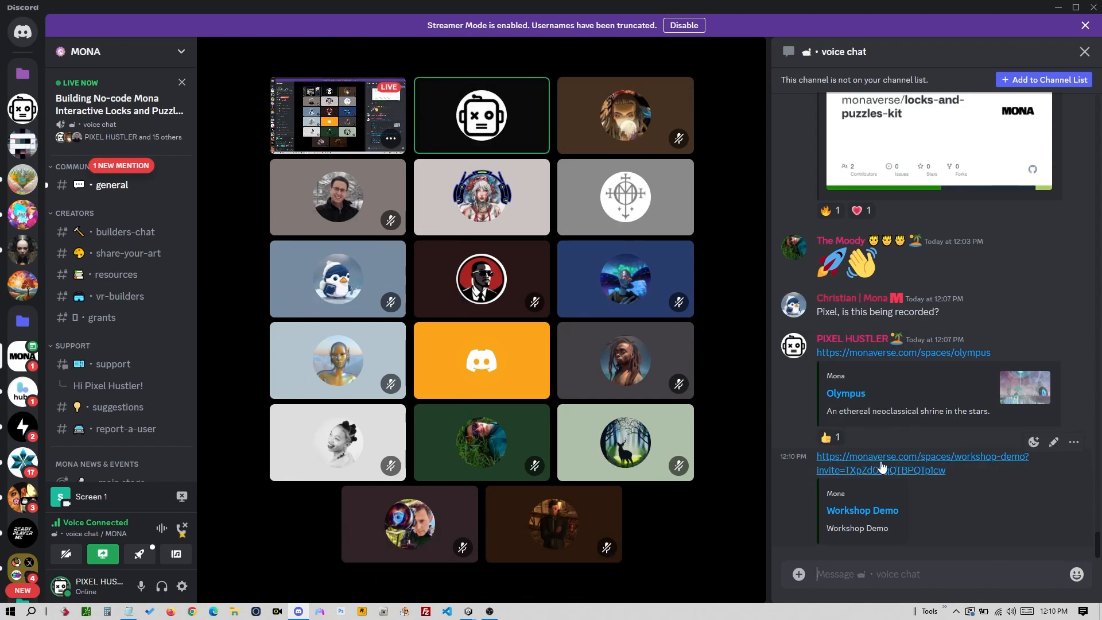
left_click(882, 465)
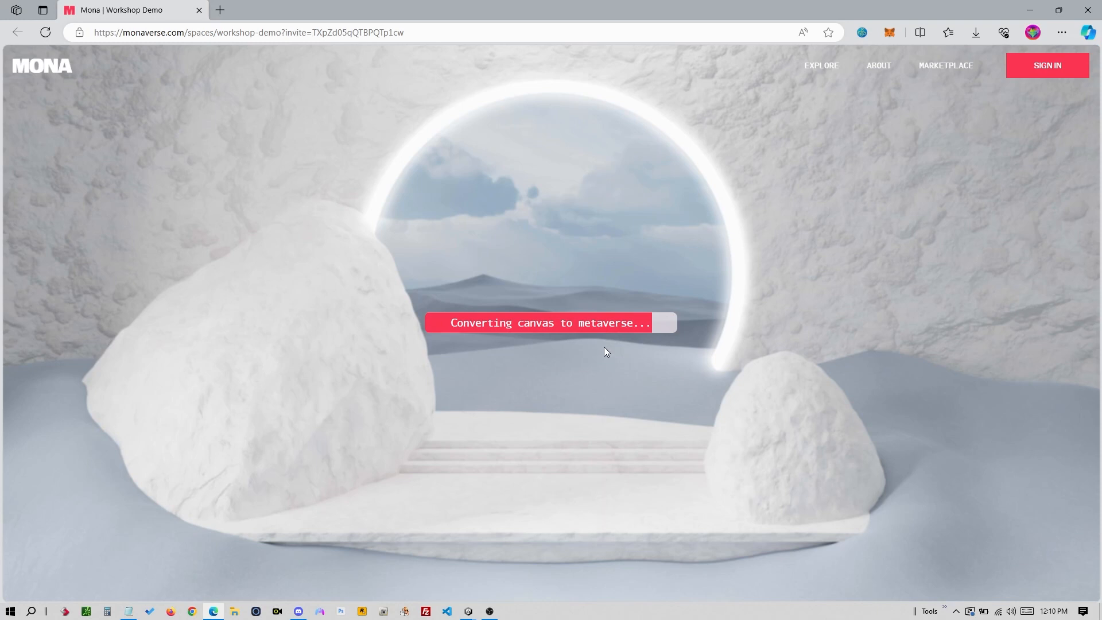
- Edit the page address, then walk the avatar left and right past the numbered cubes
left_click(384, 33)
left_click(364, 34)
type("edwedwedwedx")
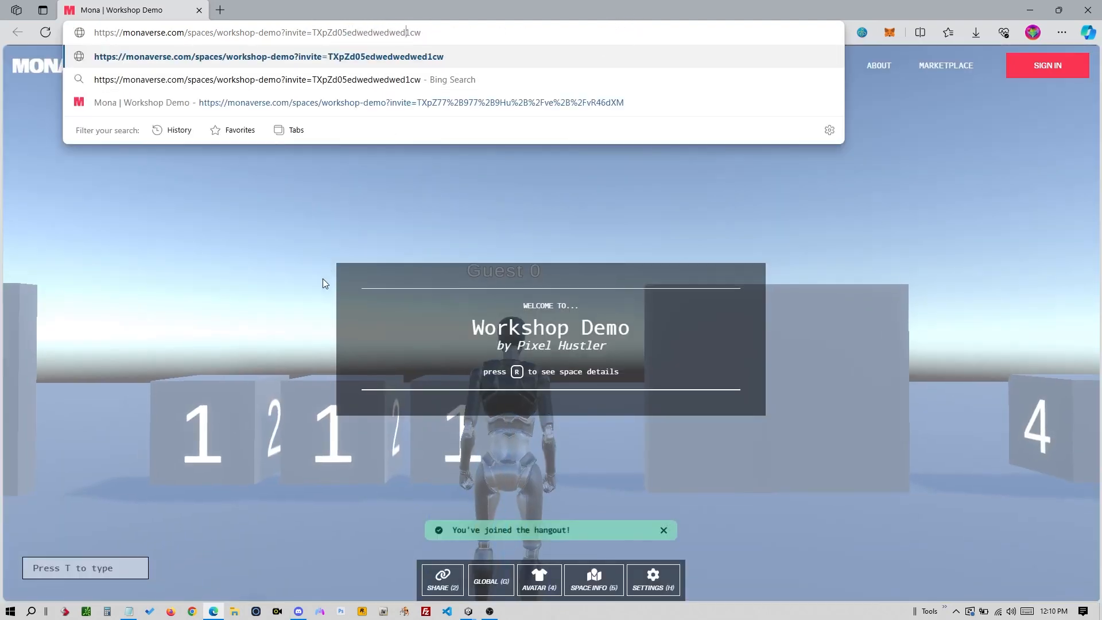
left_click(303, 304)
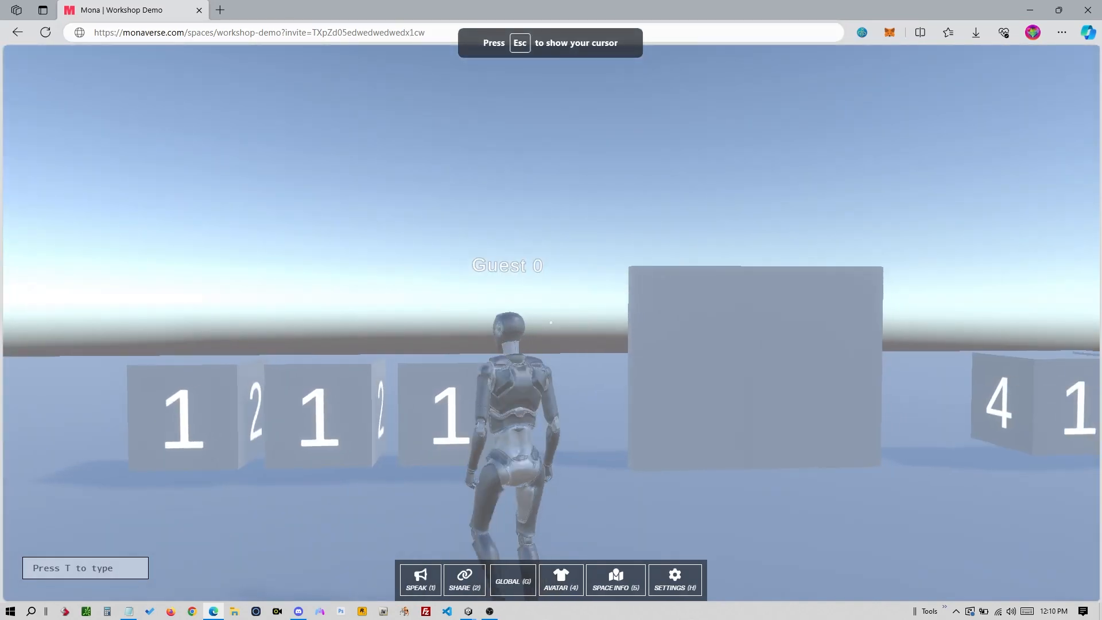
key("a")
key("a")
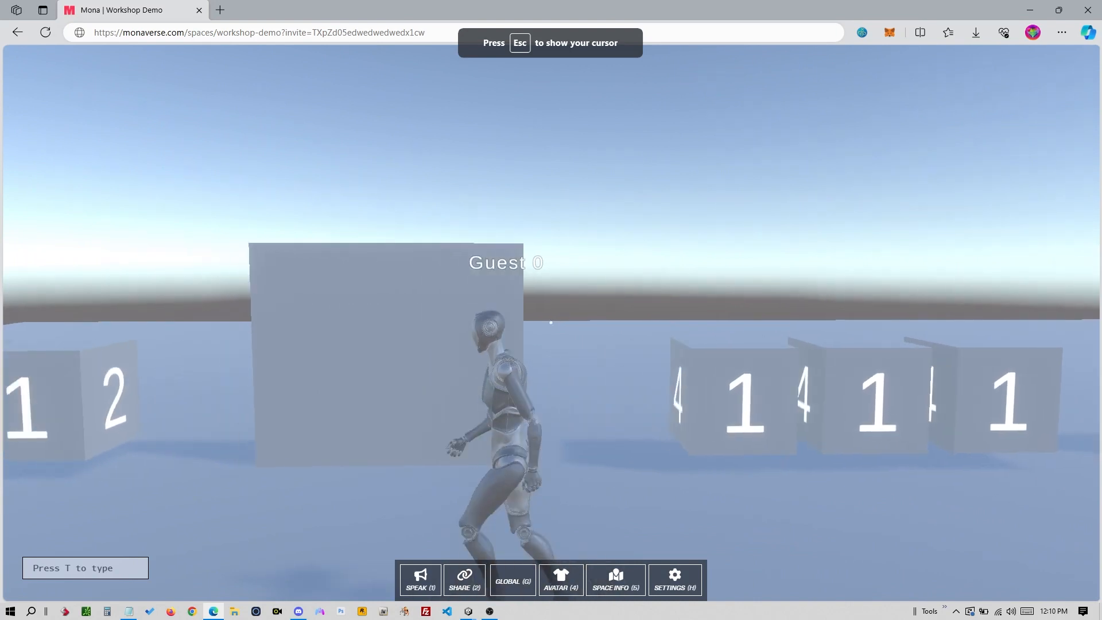
key("a")
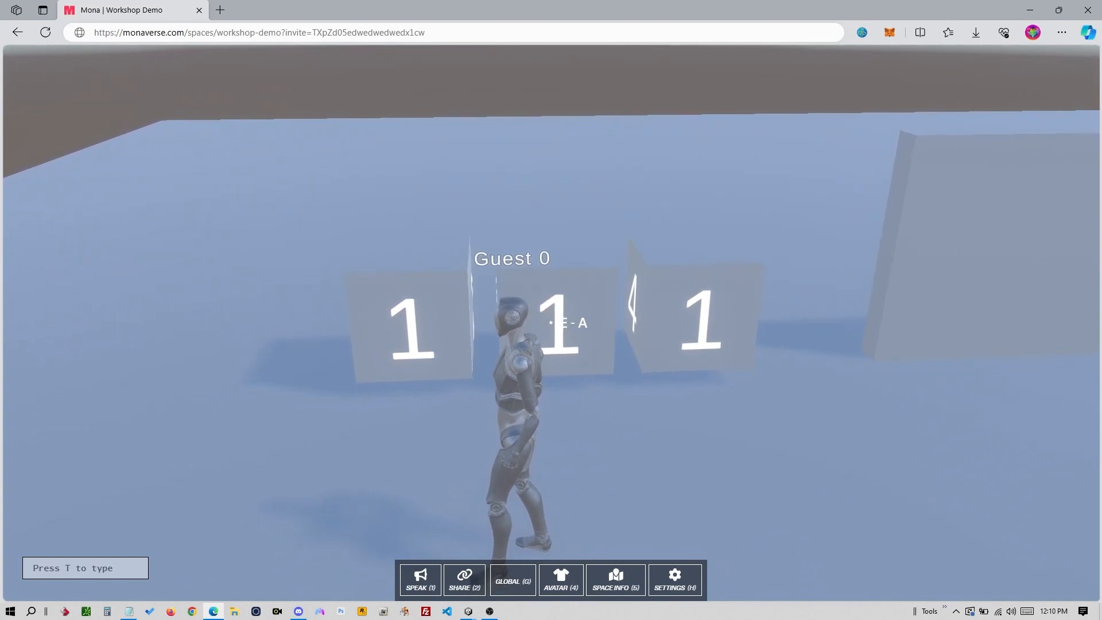
key("d")
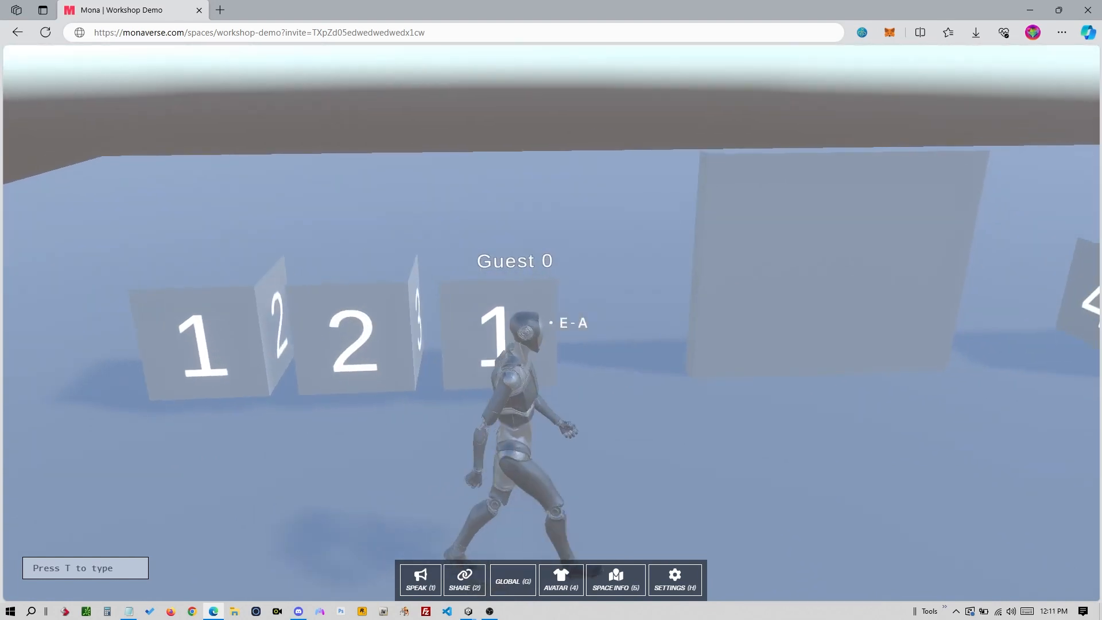
key("s")
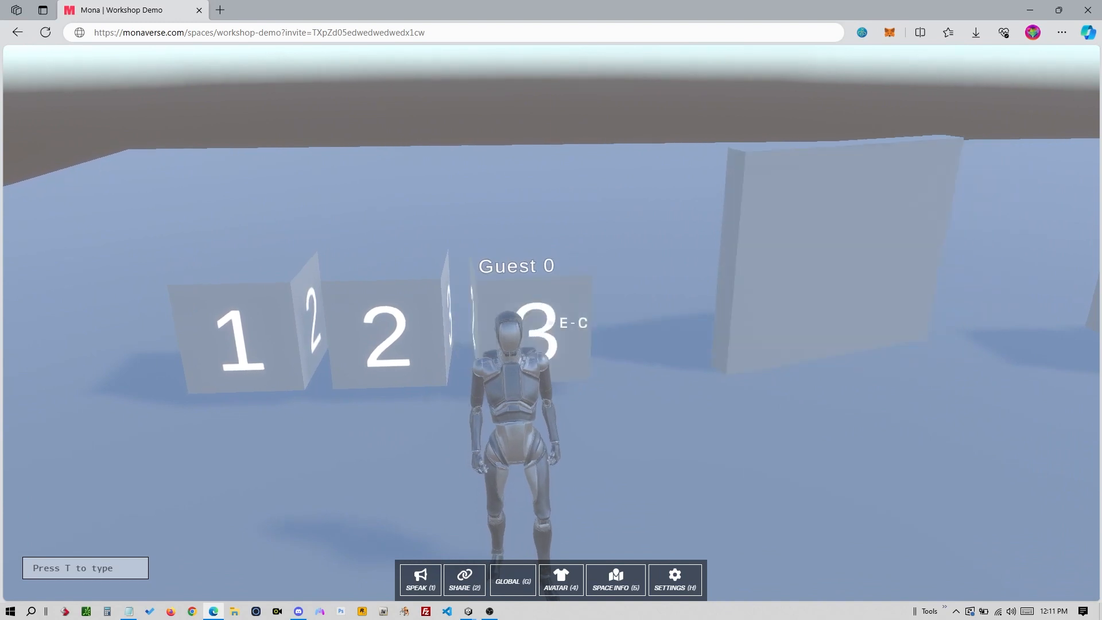
- Run along the cube row to the three 1 cubes and past cubes 2 and 3
key("d")
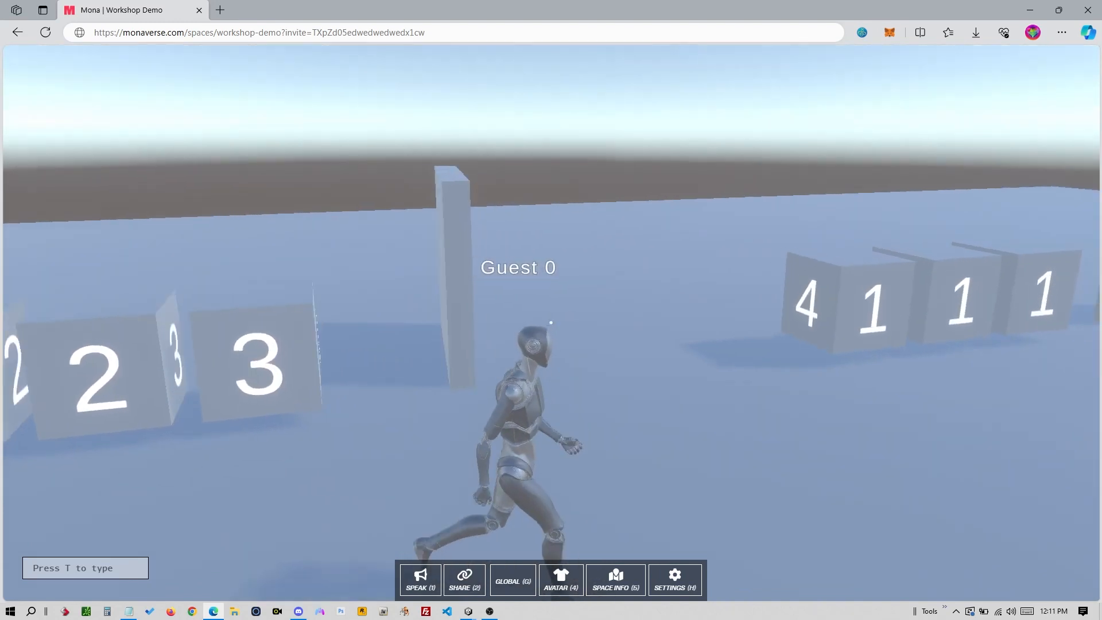
key("d")
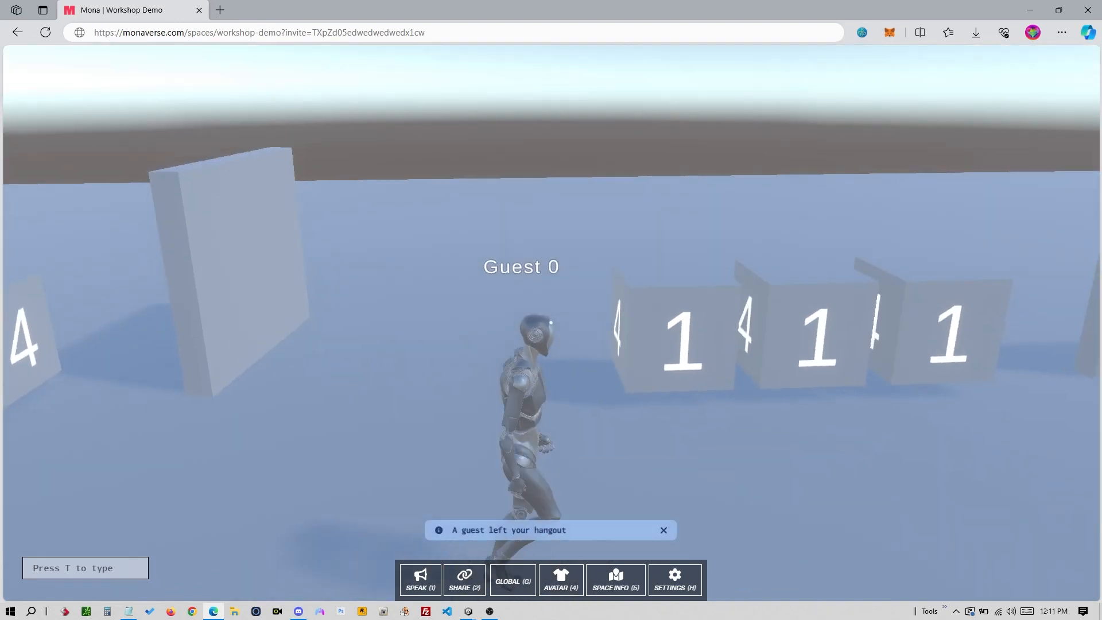
key("d")
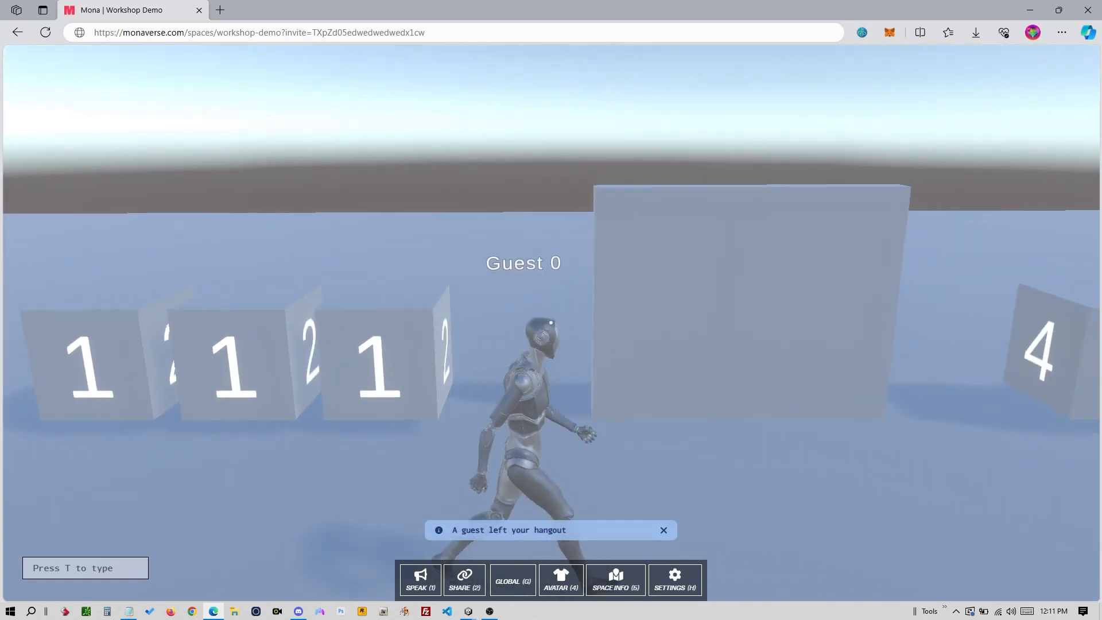
key("a")
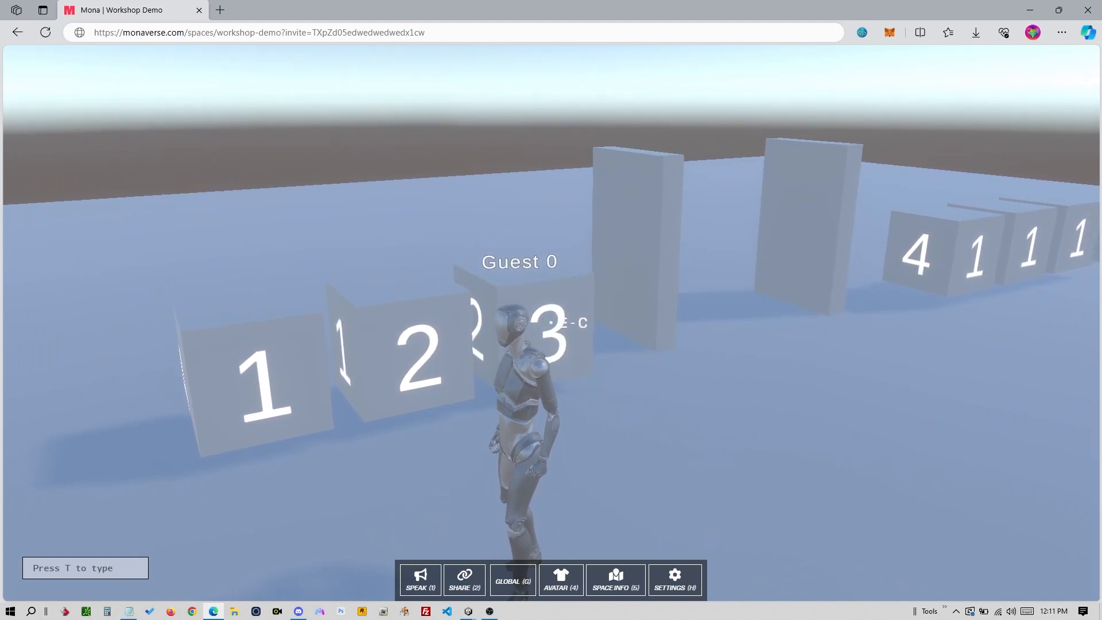
key("d")
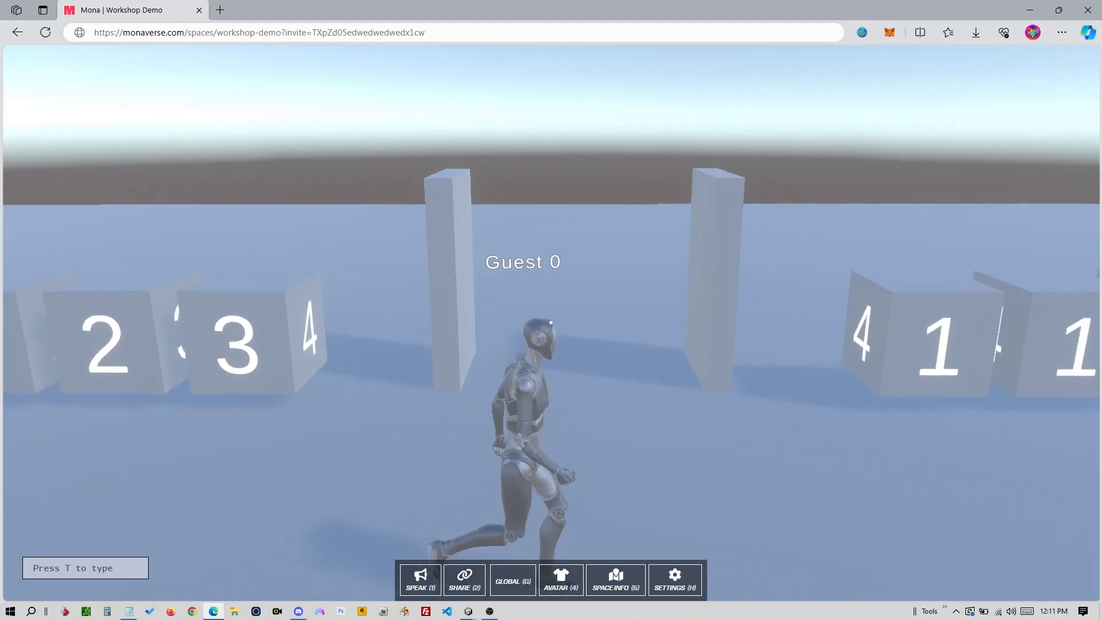
key("d")
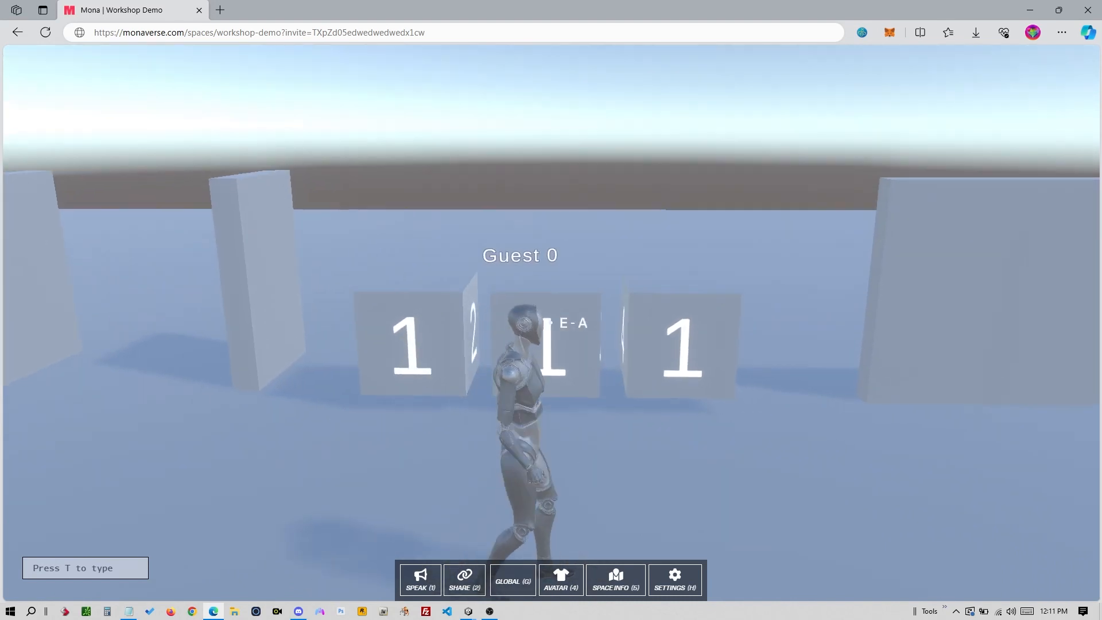
- Copy the space's invite link, revisit the cubes, then close the browser window
key("2")
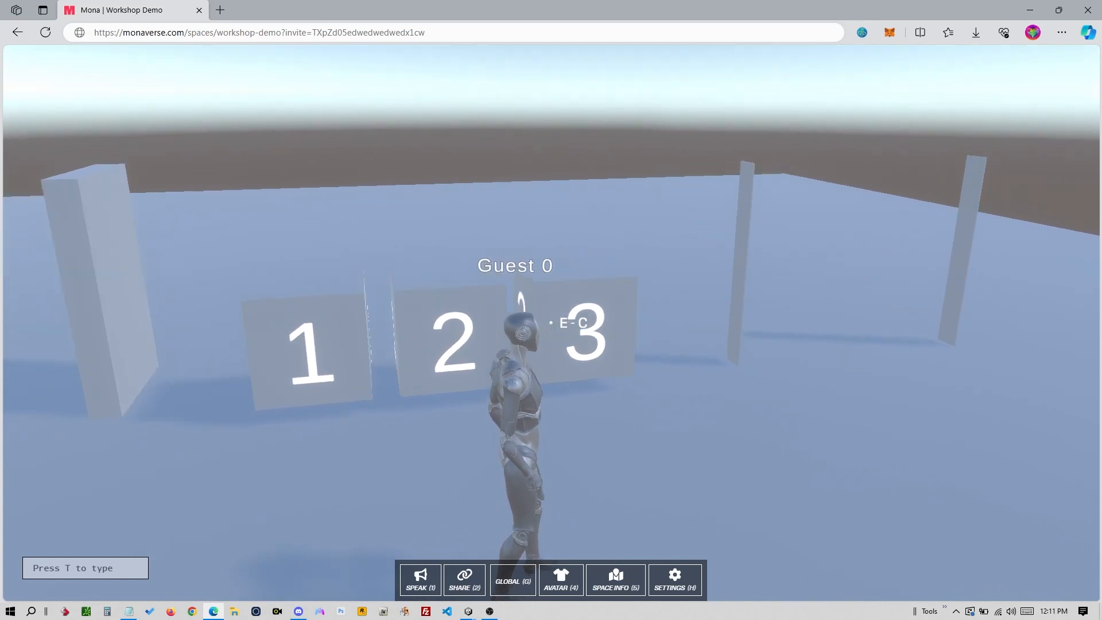
key("w")
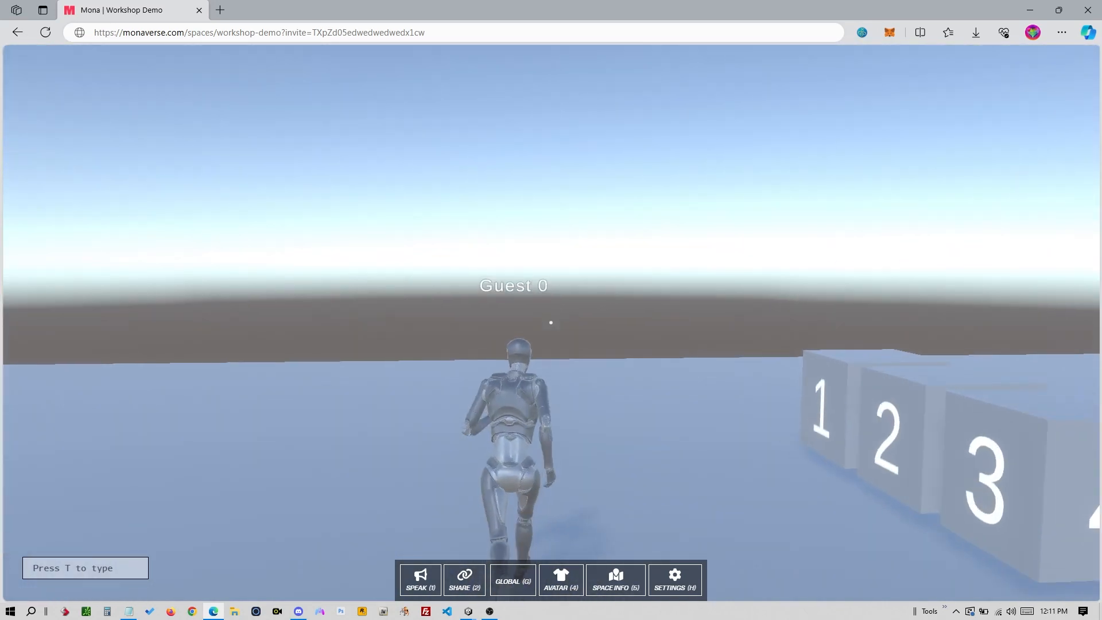
key("d")
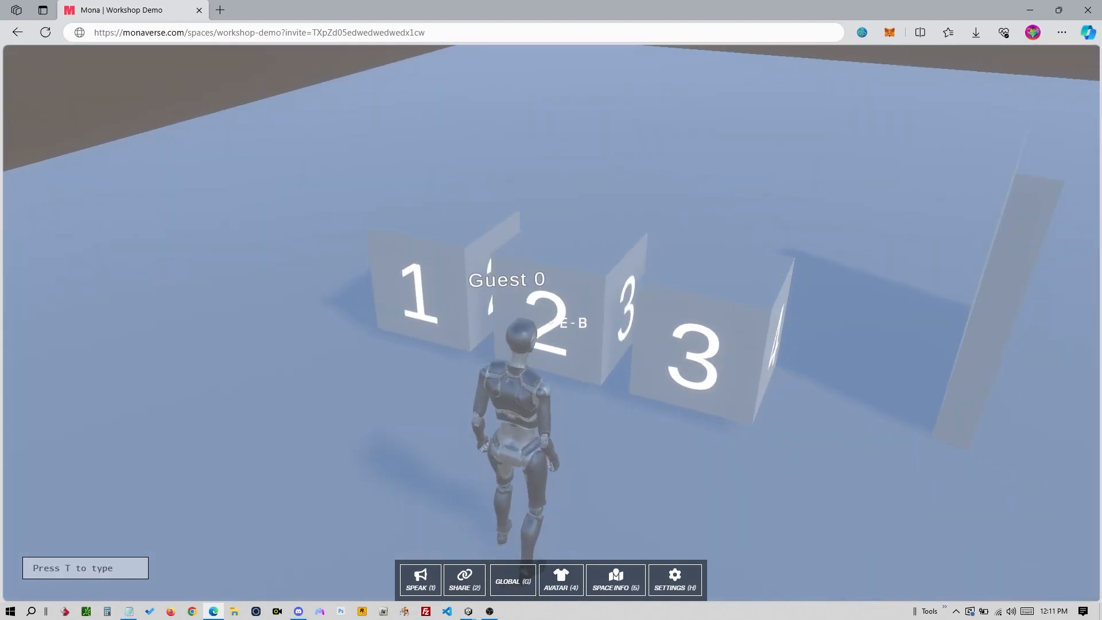
key("Escape")
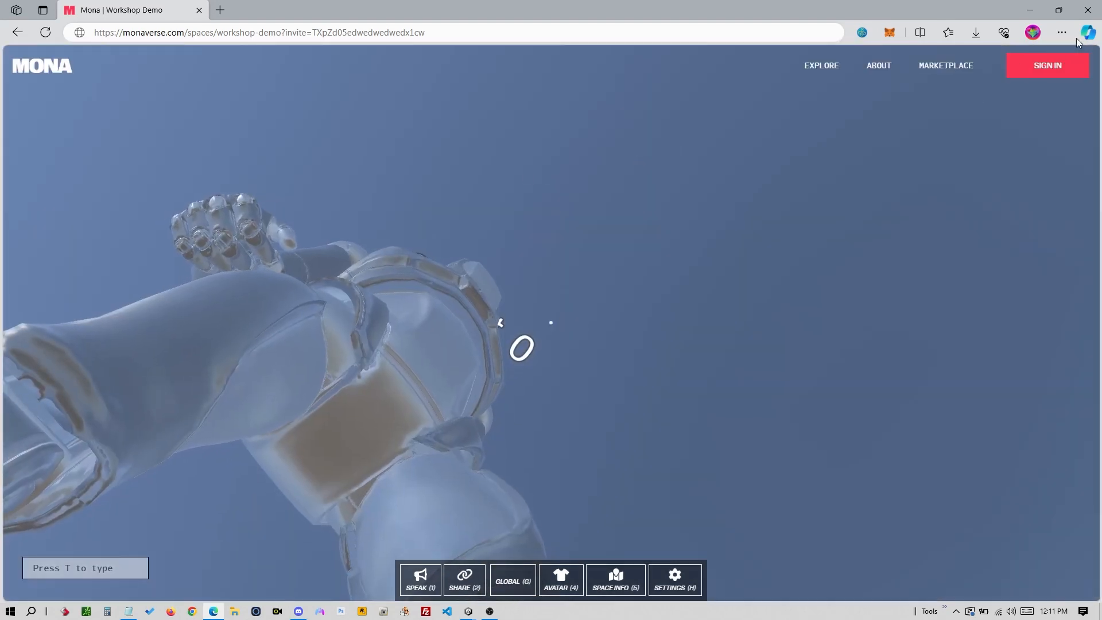
left_click(1089, 11)
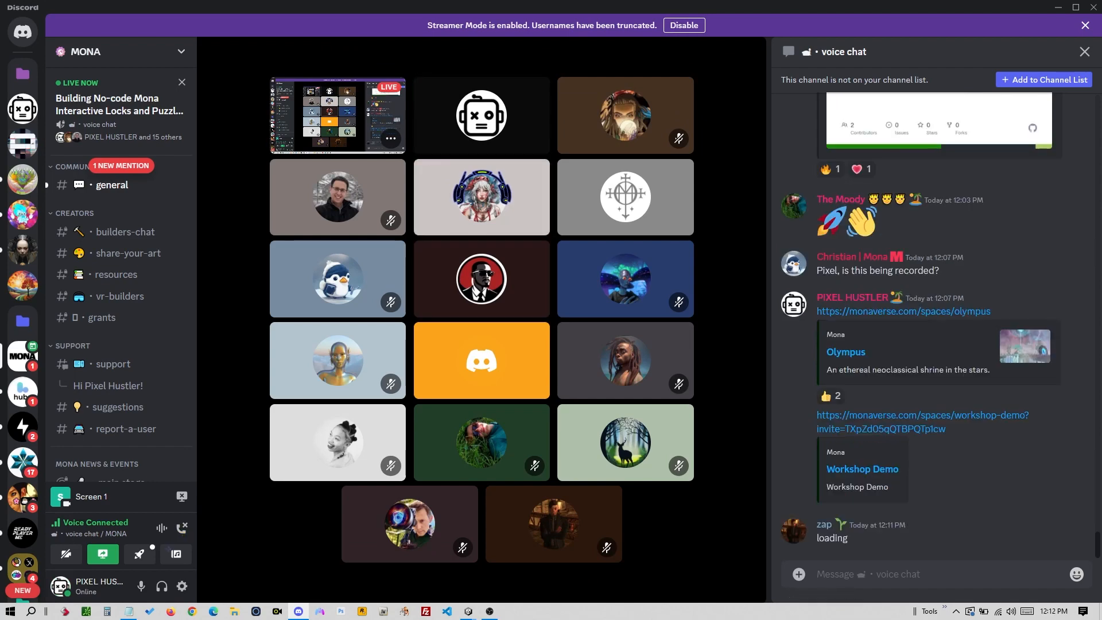
- Return to Unity and fly the Scene camera toward the three cubes reading 1
key("alt+Tab")
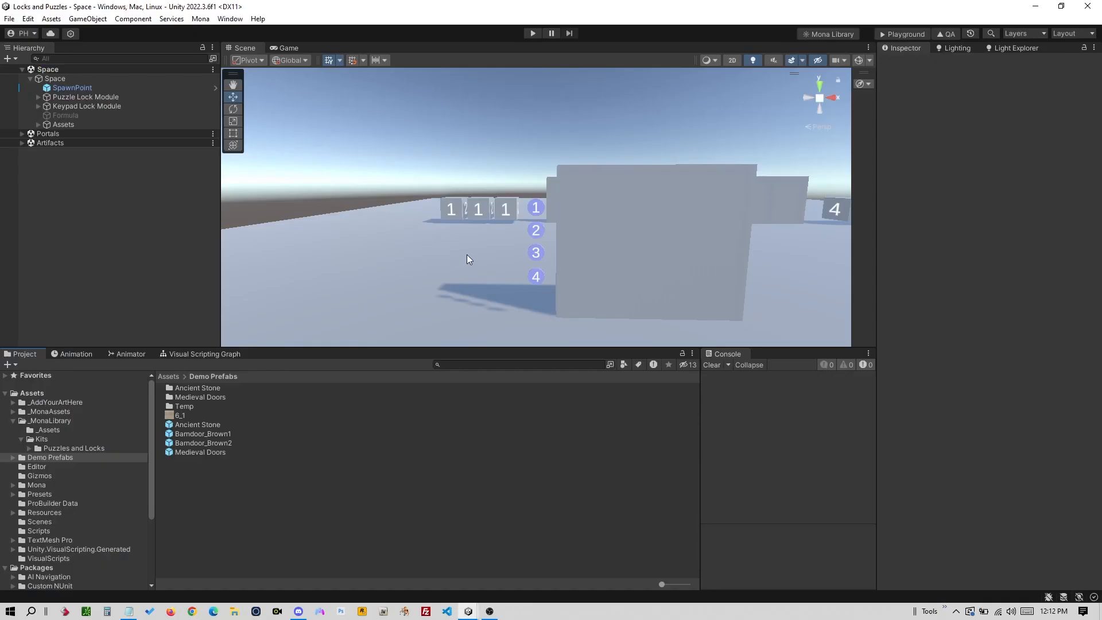
right_click_drag(494, 253, 989, 184, "alt")
right_click_drag(683, 201, 854, 200, "alt")
key("Up")
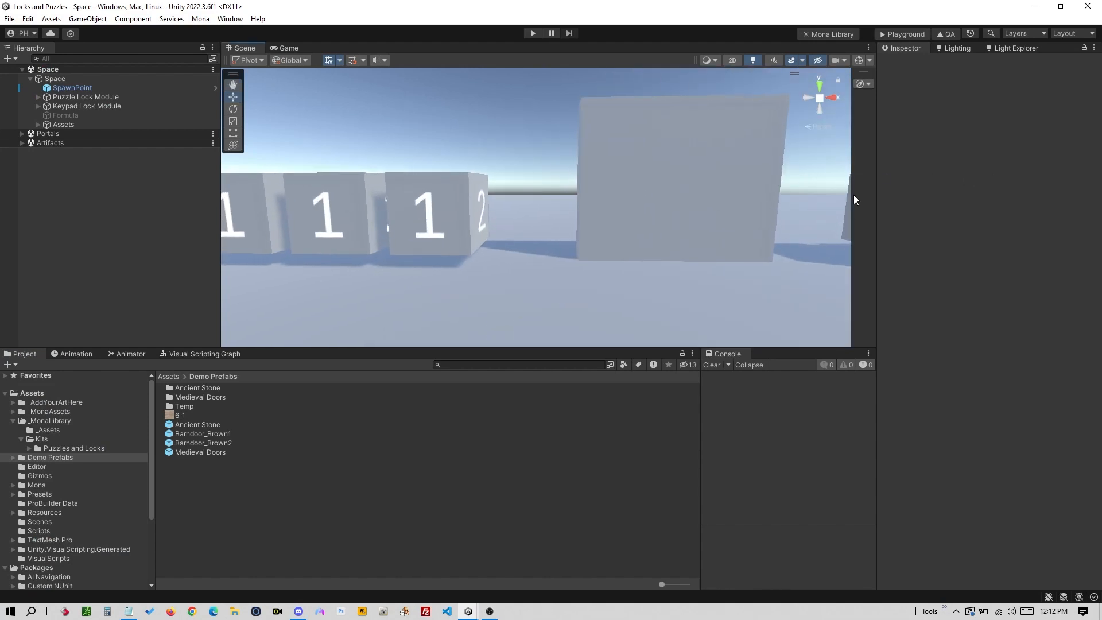
key("Left")
key("Left")
key("Up")
key("Right")
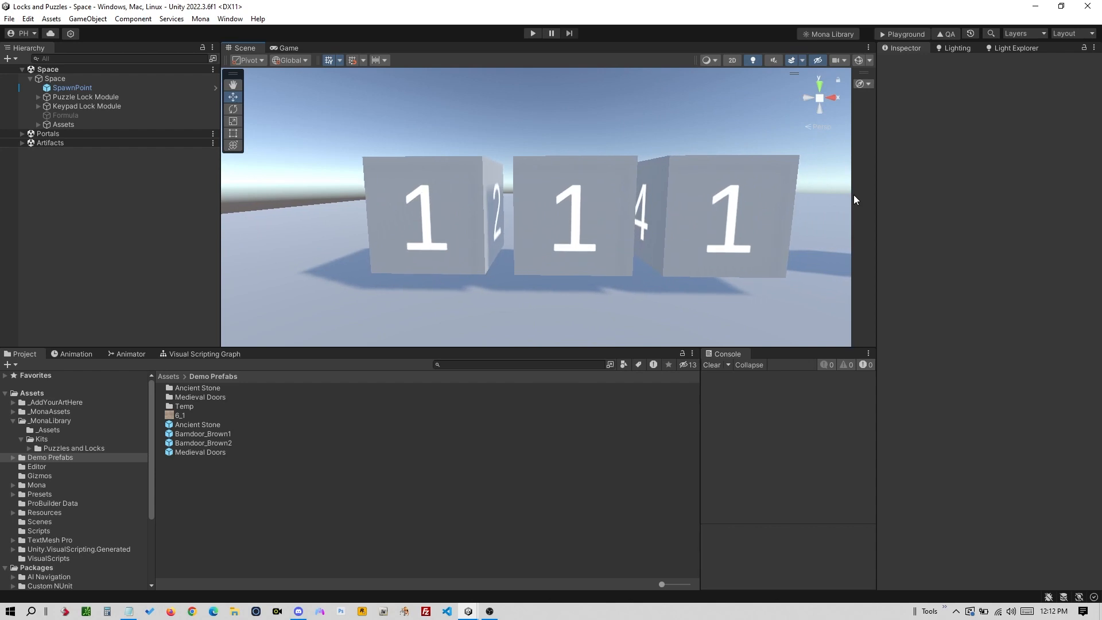
- Frame the cubes and expand Puzzle Lock Module and Swinging Door to list Code (1)–(3)
right_click_drag(643, 283, 458, 271)
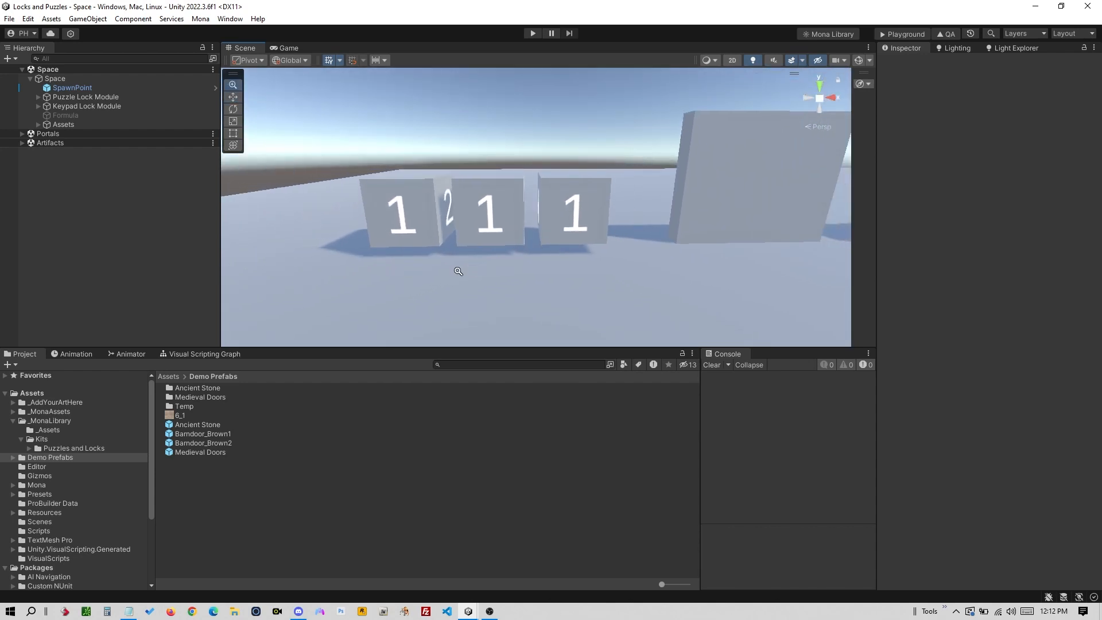
left_click_drag(458, 271, 594, 267, "alt")
middle_click_drag(548, 281, 692, 270)
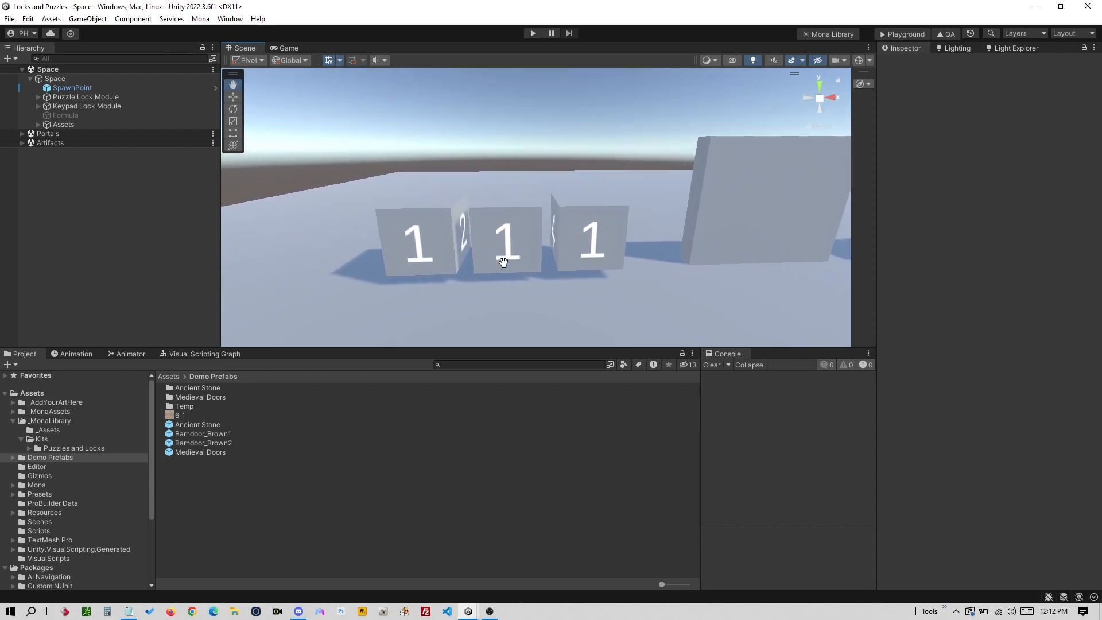
left_click(39, 97)
left_click(47, 106)
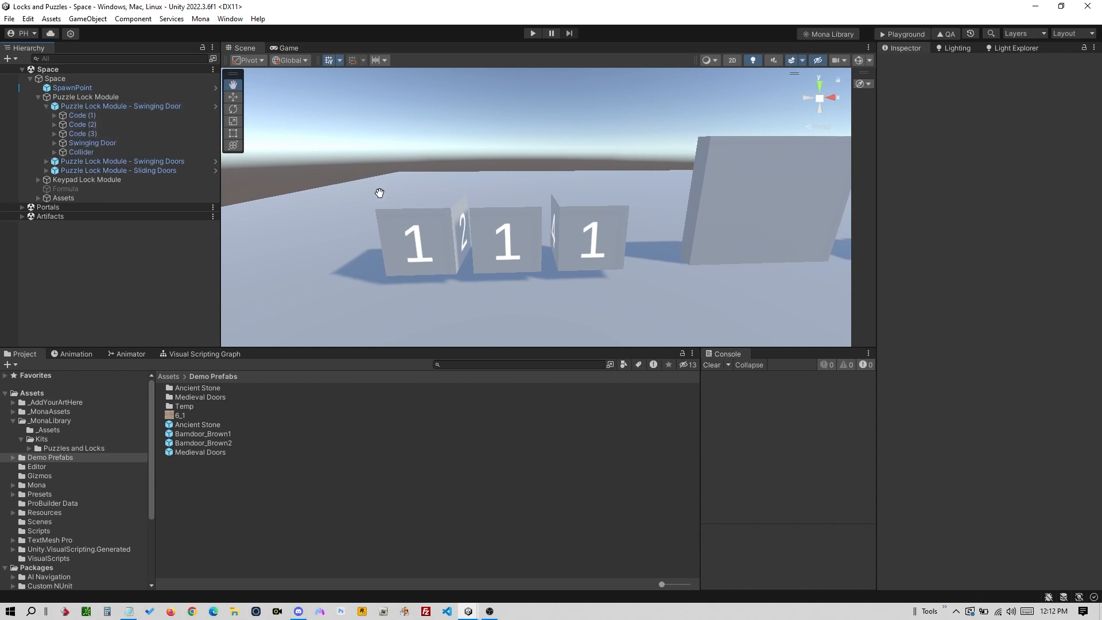
- Drag the Ancient Stone prefab into the first code's Puzzle Piece
left_click(442, 227)
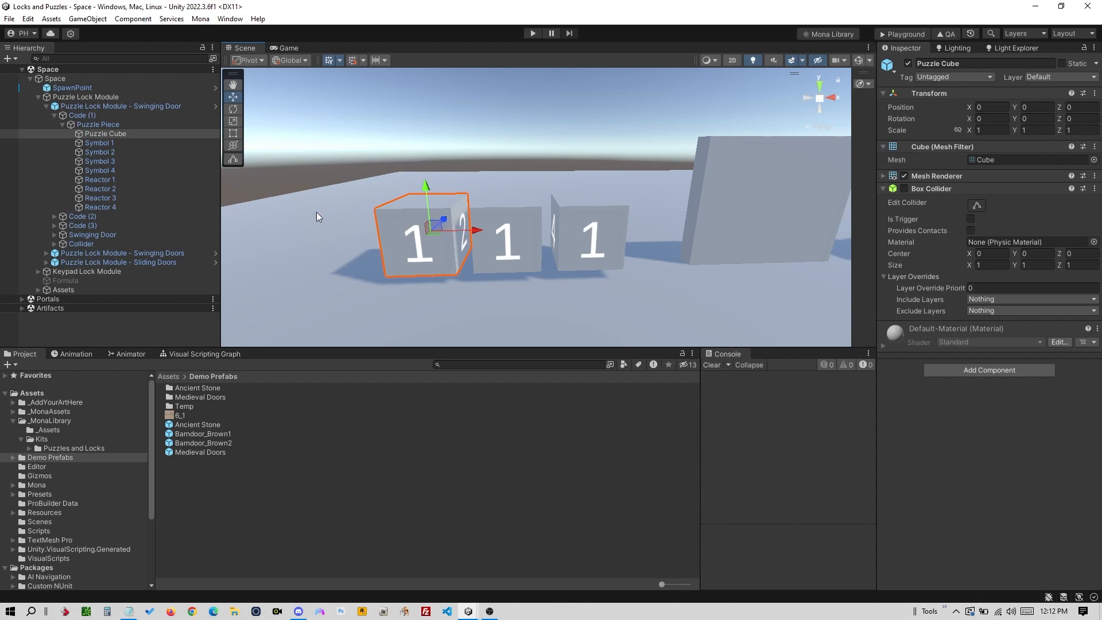
left_click(126, 125)
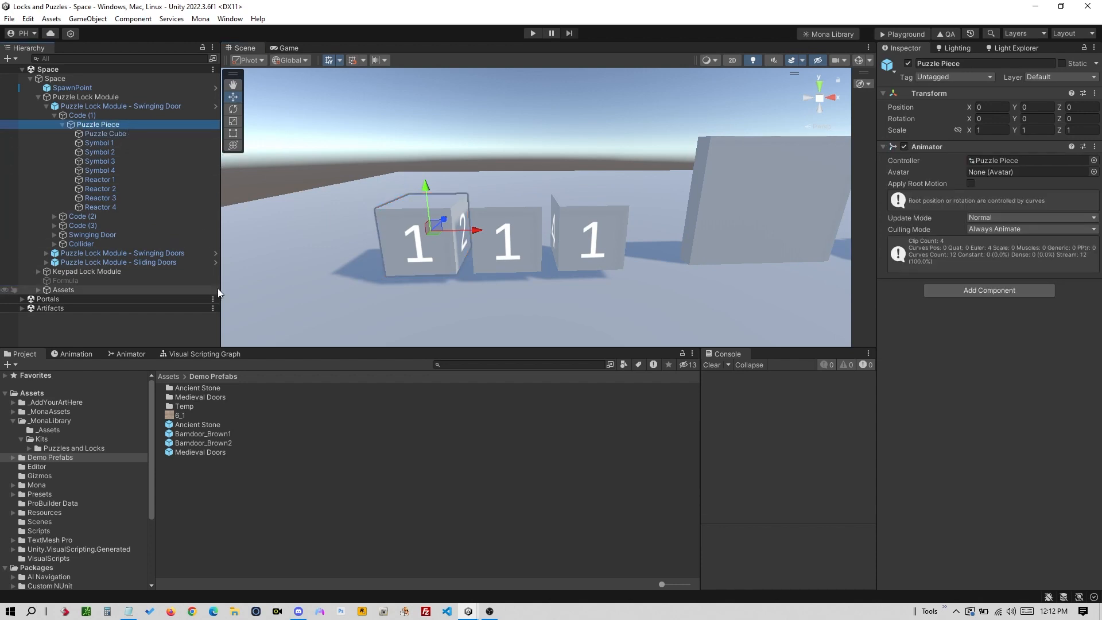
left_click(210, 425)
left_click_drag(209, 427, 152, 129)
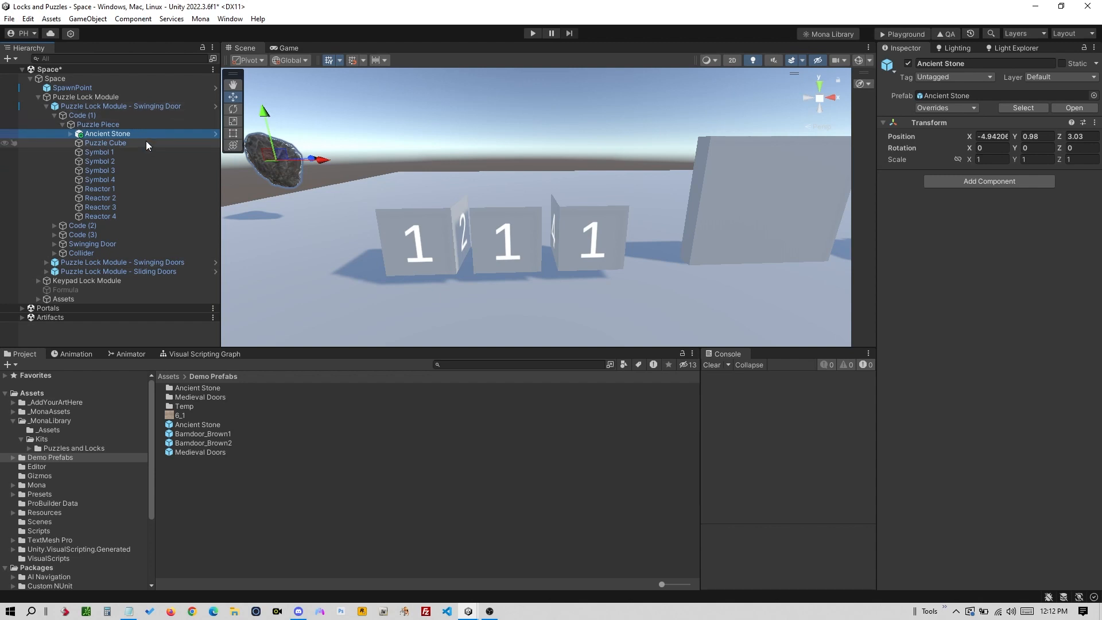
left_click(105, 153)
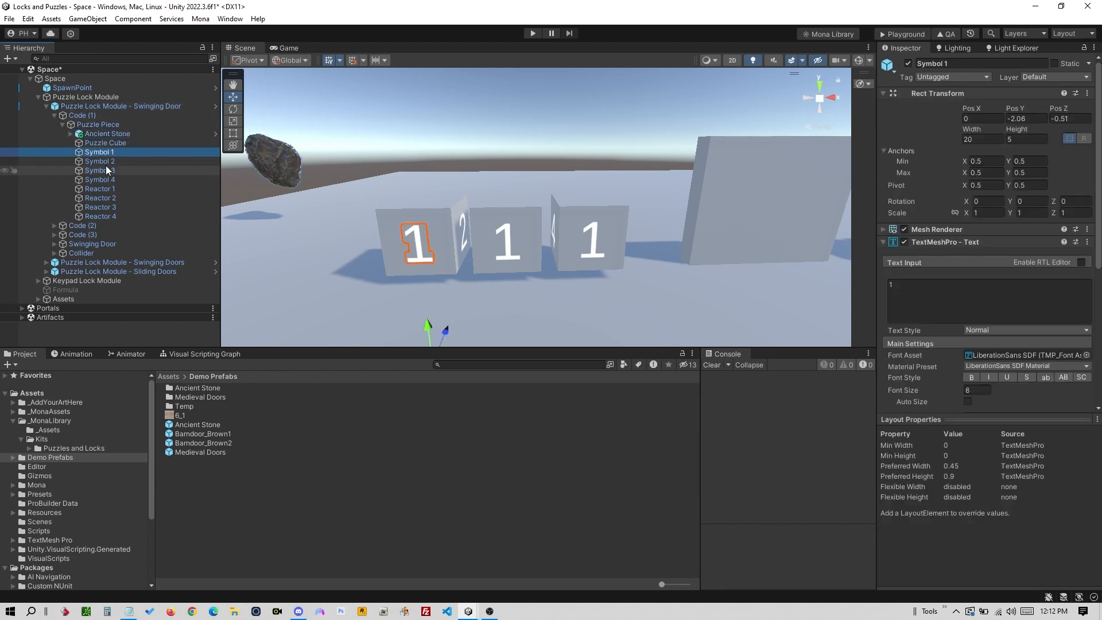
- Select the first code's Puzzle Cube and Ancient Stone, trying to nest the stone under the cube
left_click(397, 213)
left_click(407, 210)
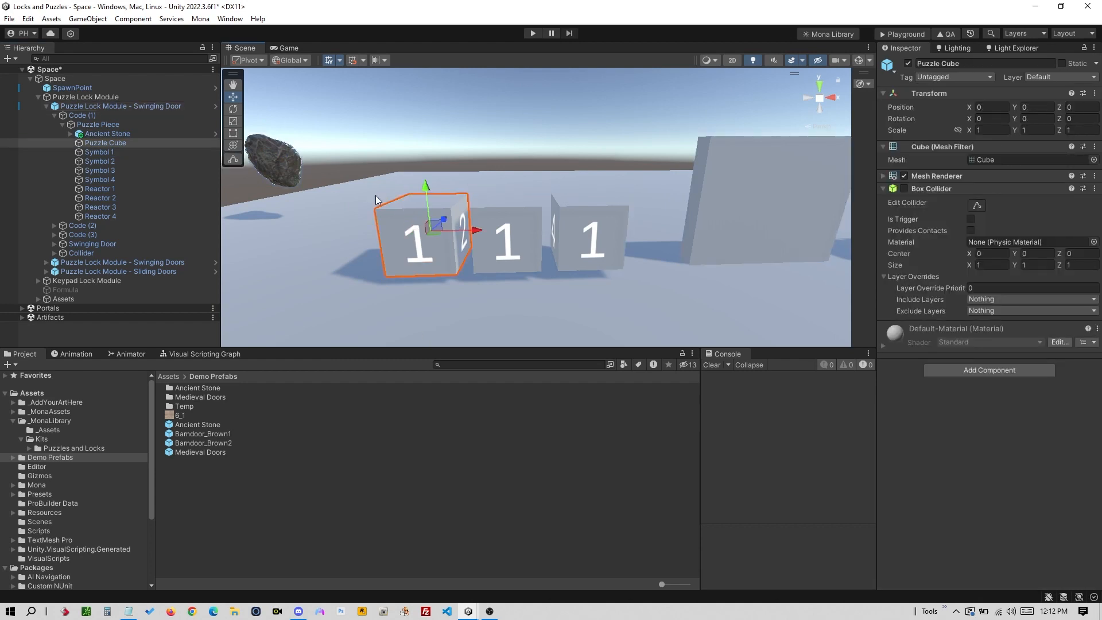
left_click(111, 133)
left_click_drag(111, 132, 132, 143)
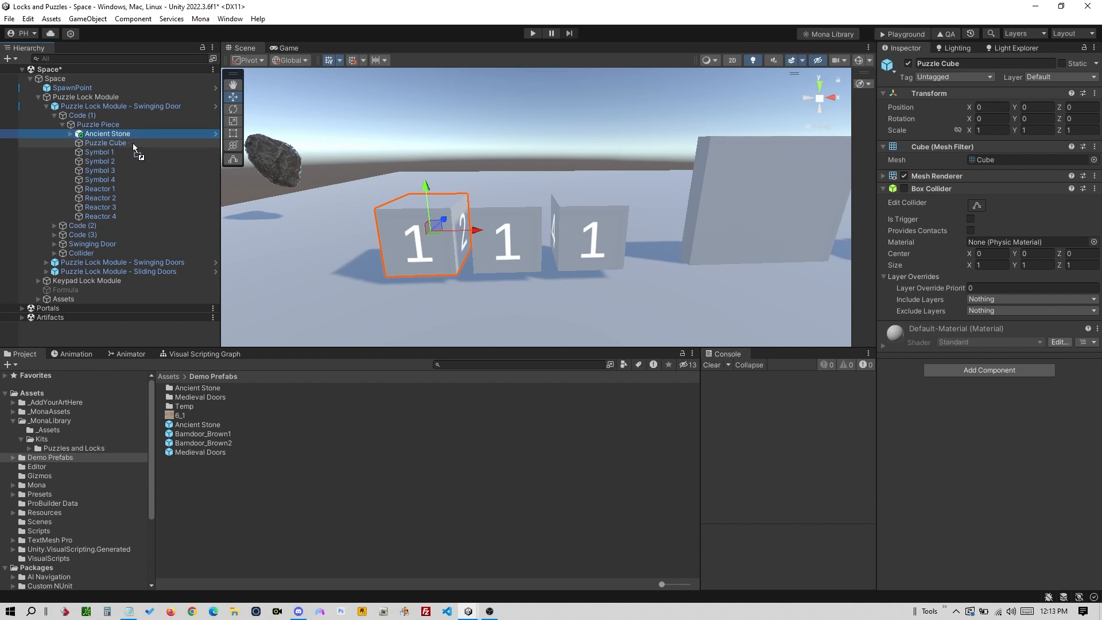
left_click_drag(132, 143, 133, 133)
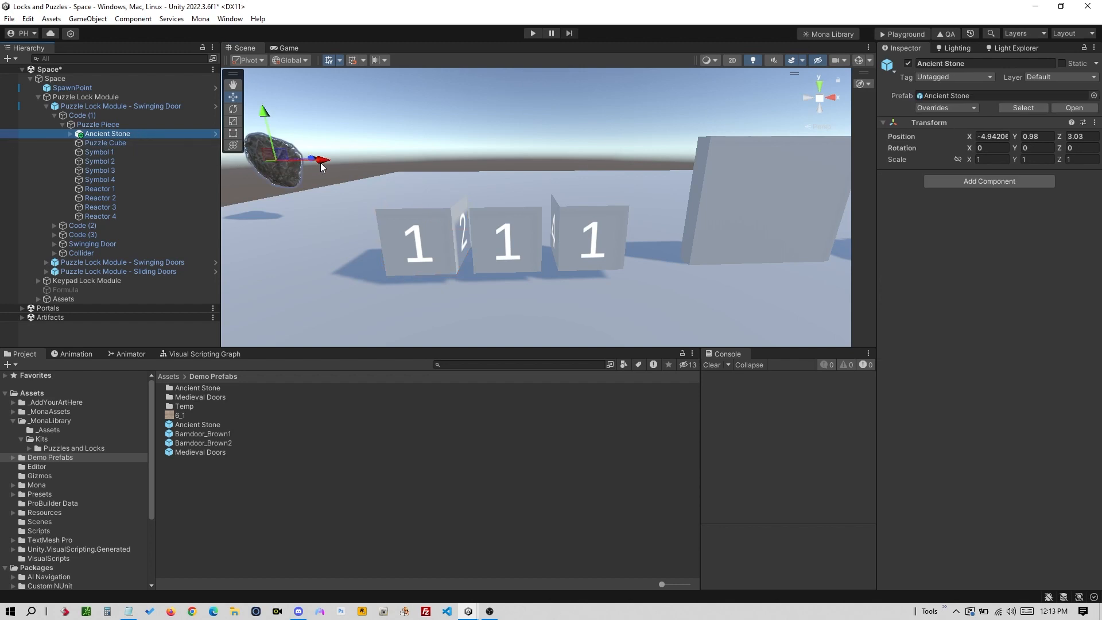
- Move the Ancient Stone down onto the first code cube
left_click_drag(322, 163, 481, 177)
left_click_drag(481, 178, 390, 236, "alt")
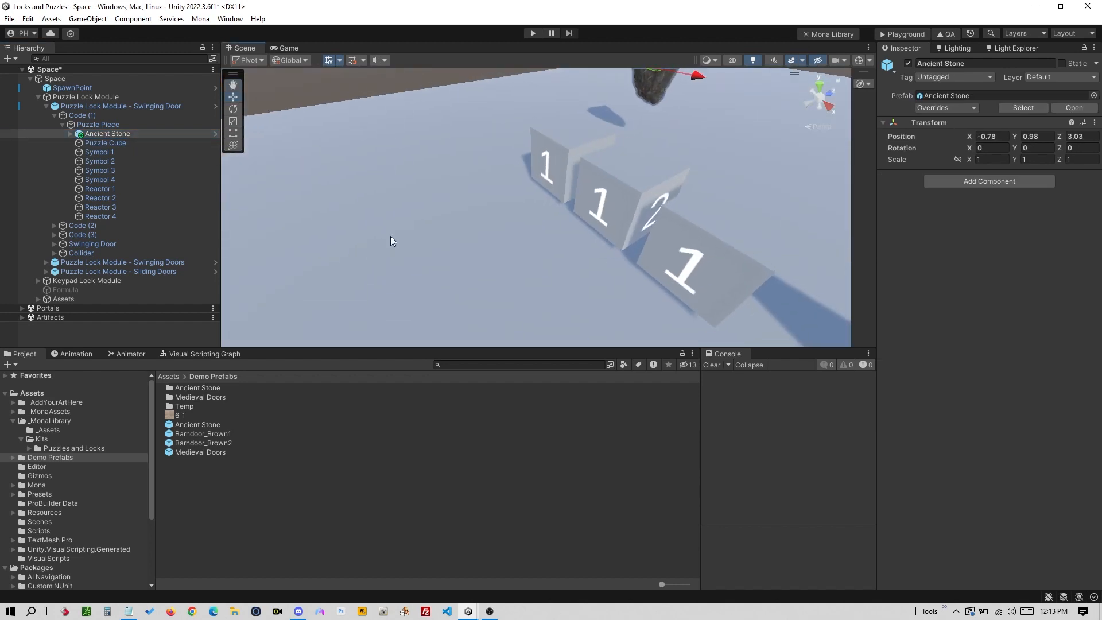
left_click_drag(670, 119, 588, 163, "alt")
left_click_drag(568, 111, 604, 182)
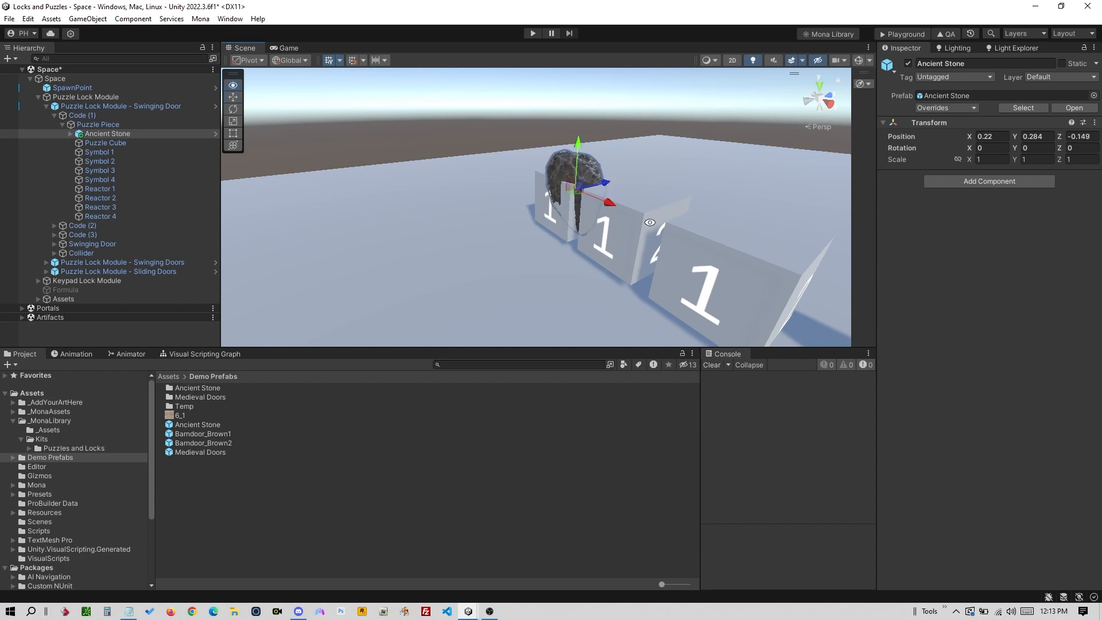
left_click_drag(650, 222, 798, 152, "alt")
left_click_drag(514, 234, 498, 230)
left_click_drag(499, 231, 578, 222, "alt")
left_click_drag(404, 201, 406, 216)
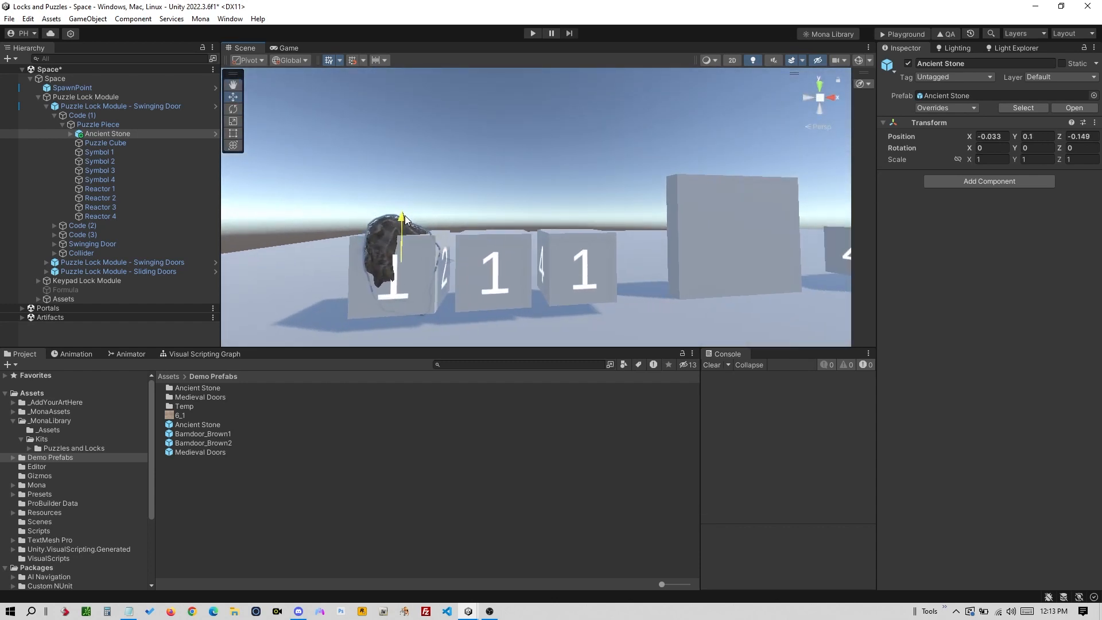
- Disable the first Puzzle Cube and push the Ancient Stone forward along Z
left_click(106, 142)
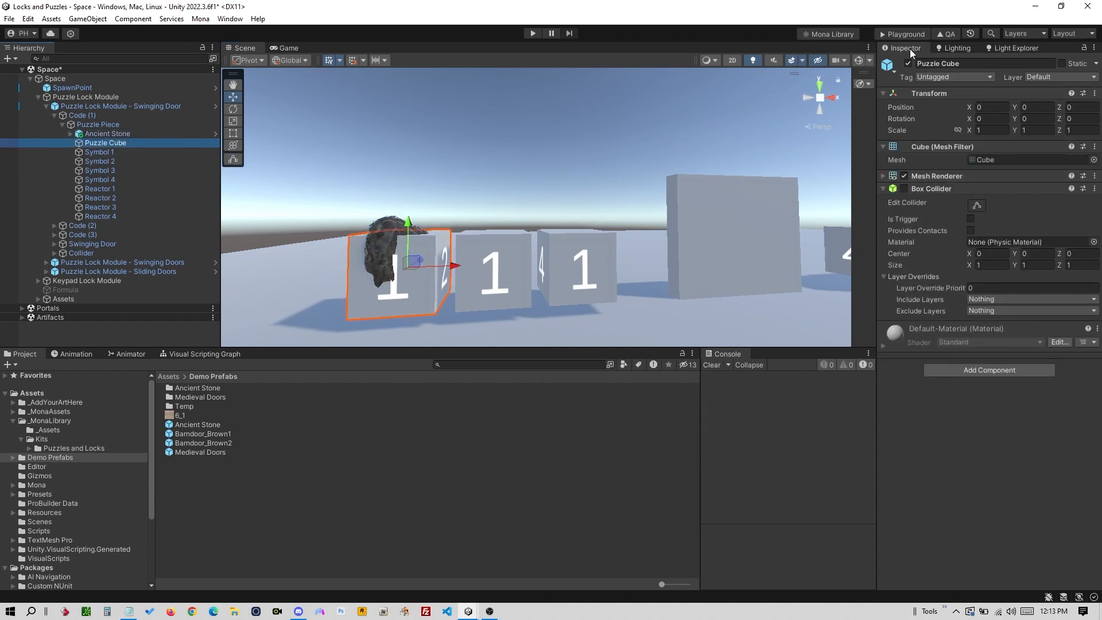
left_click(907, 63)
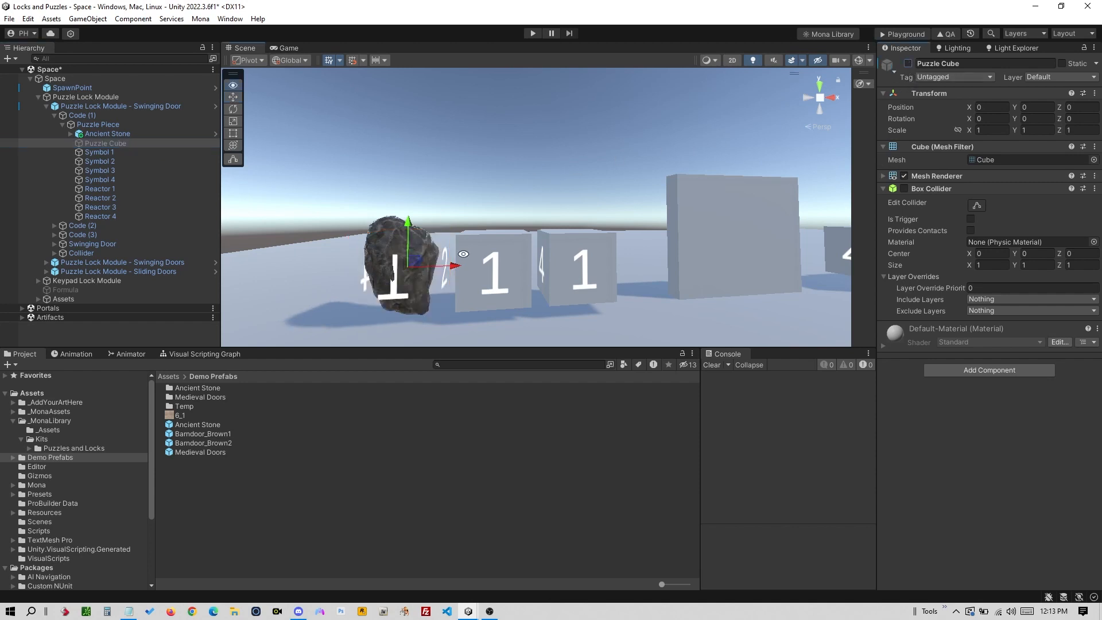
left_click_drag(461, 251, 469, 220, "alt")
left_click(136, 133)
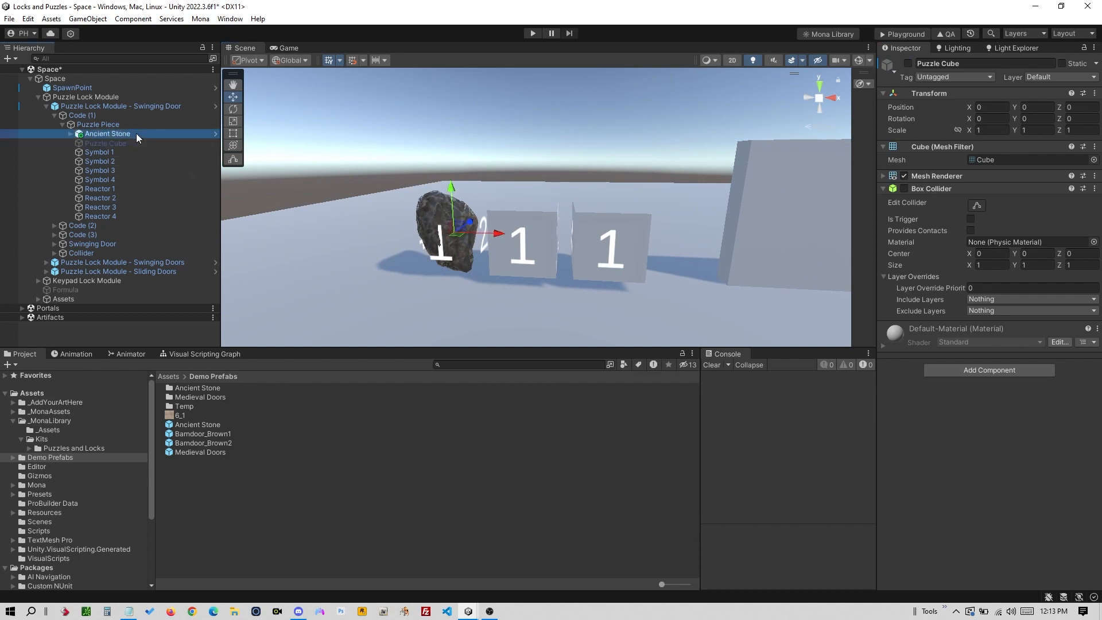
left_click_drag(469, 223, 554, 212)
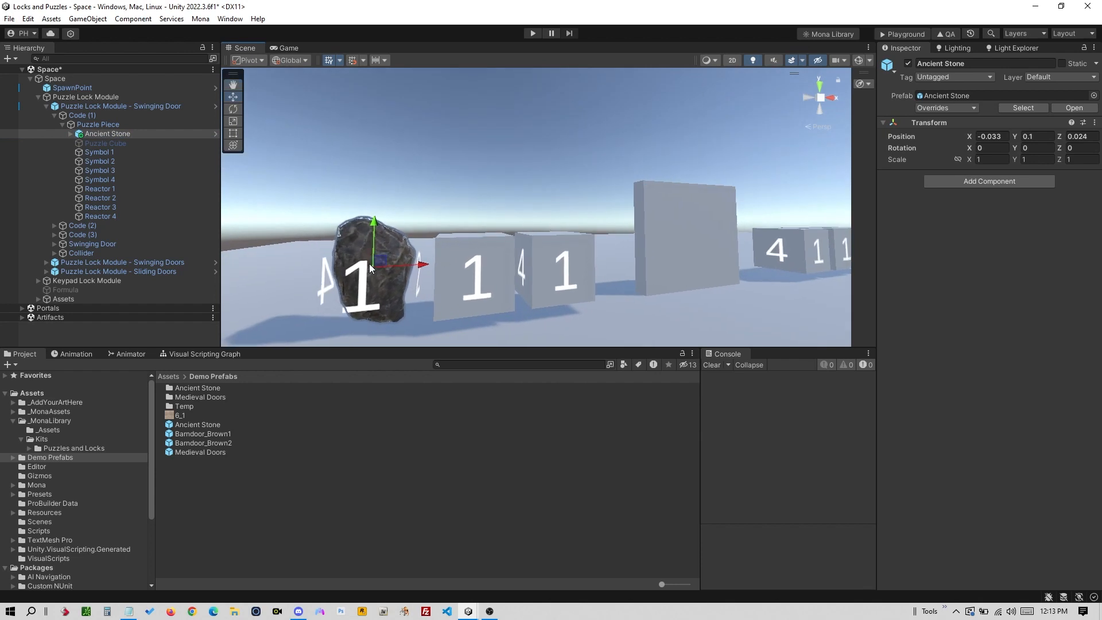
left_click(129, 153)
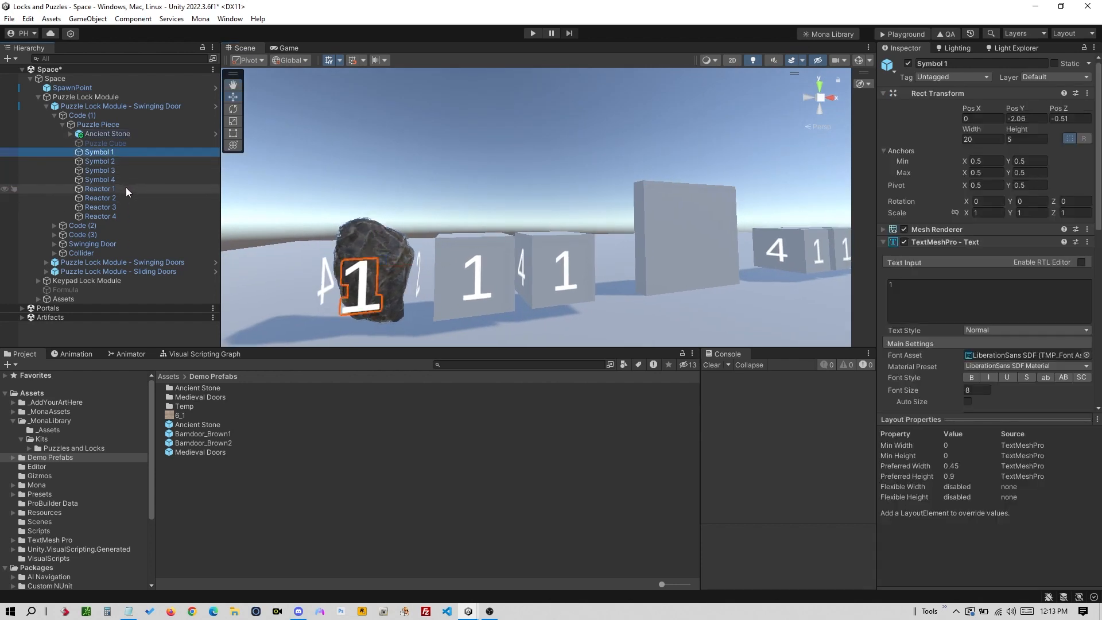
left_click(125, 162)
left_click(123, 171)
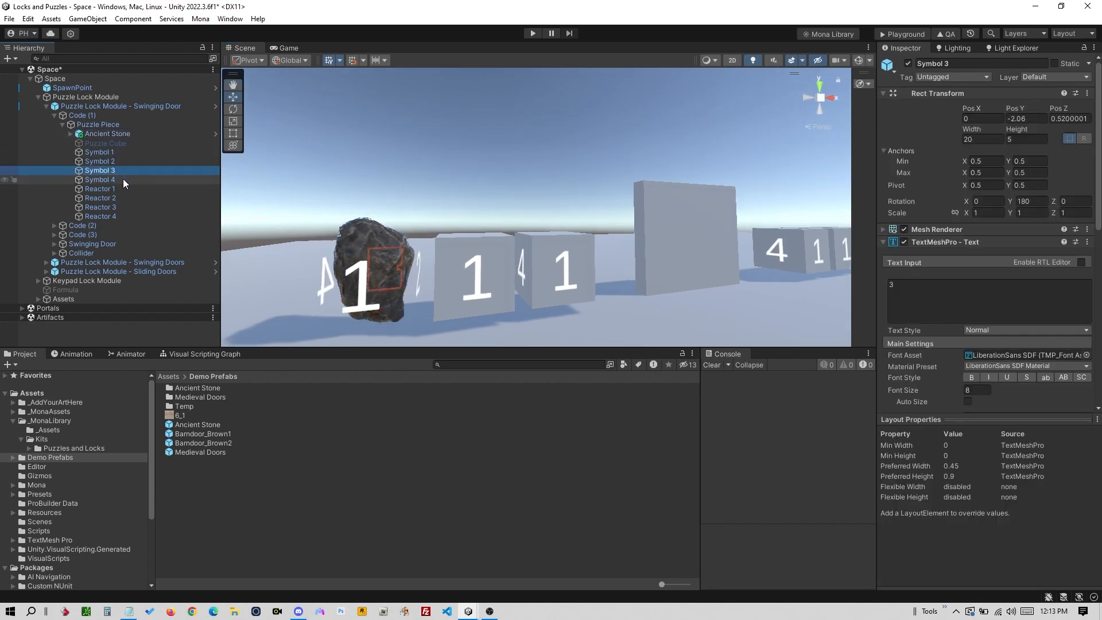
left_click(123, 179)
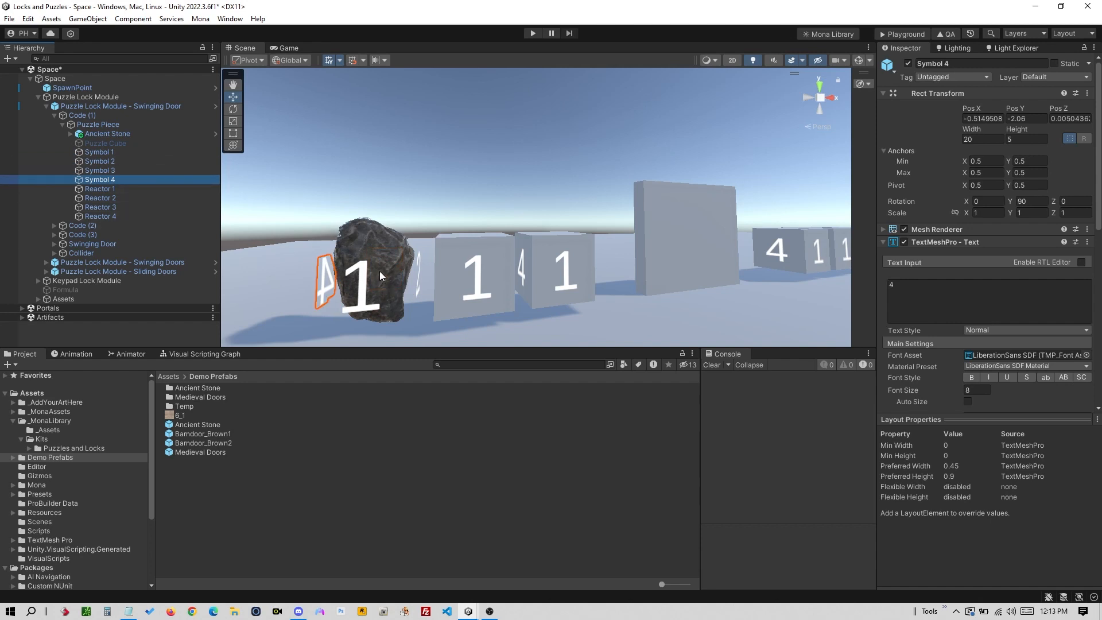
mouse_move(380, 271)
left_mouse_down("alt")
mouse_move(437, 252)
mouse_move(388, 275)
left_mouse_up("alt")
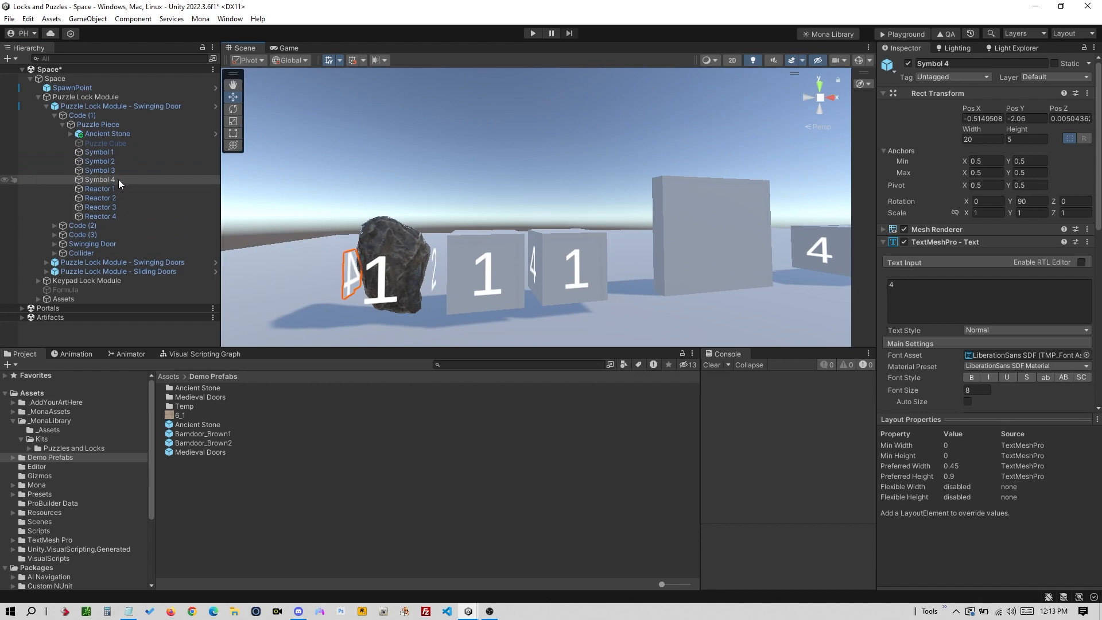
left_click(896, 285)
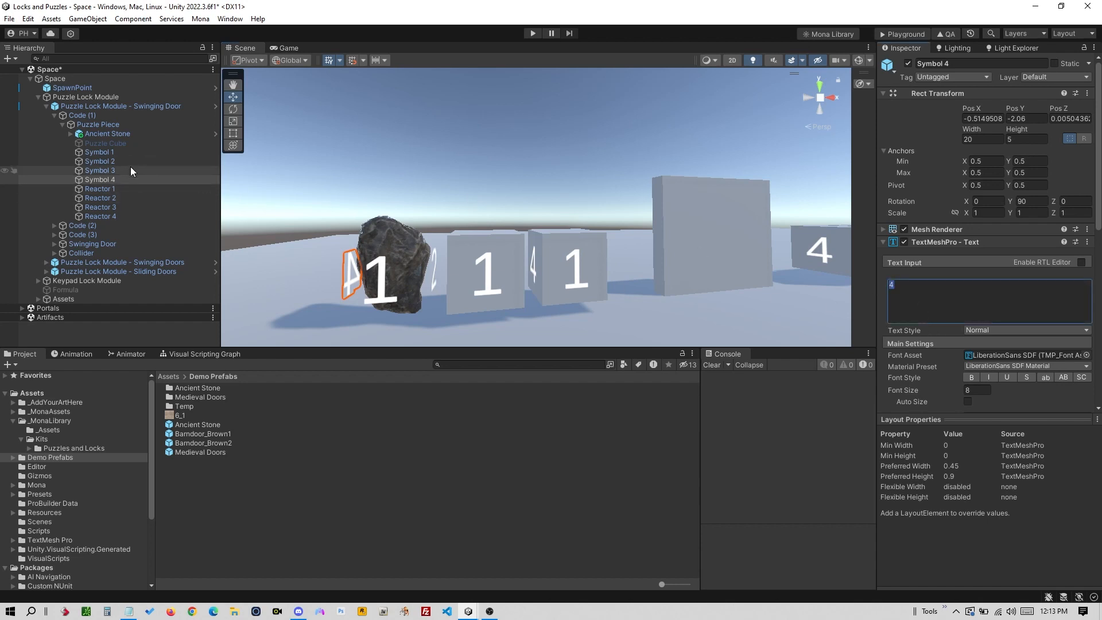
left_click(122, 188)
left_click(122, 152)
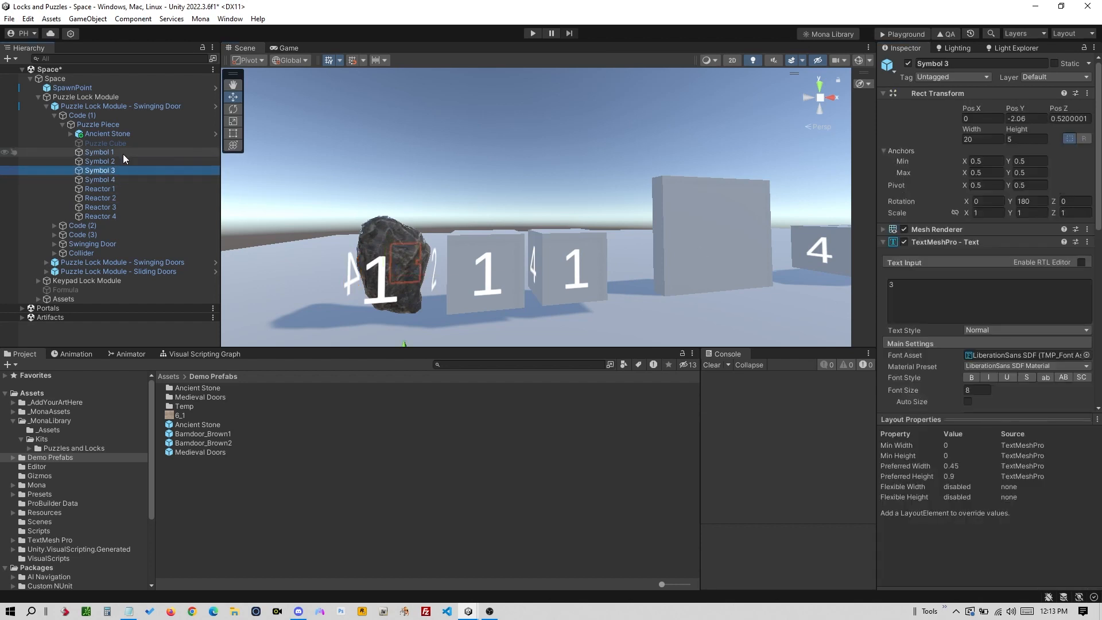
left_click(908, 284)
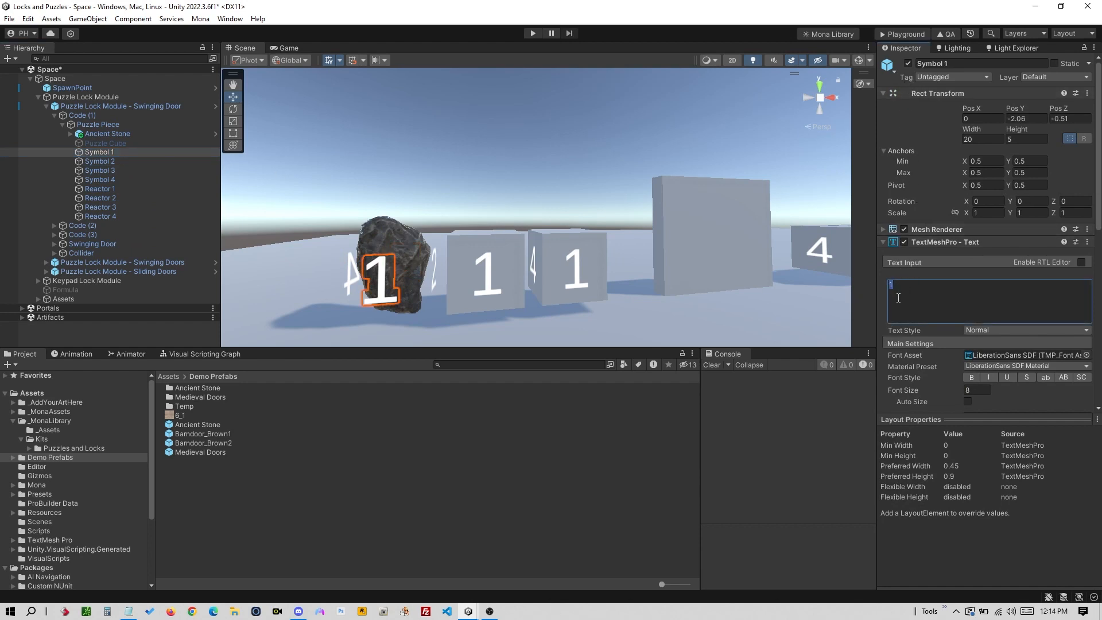
type("A")
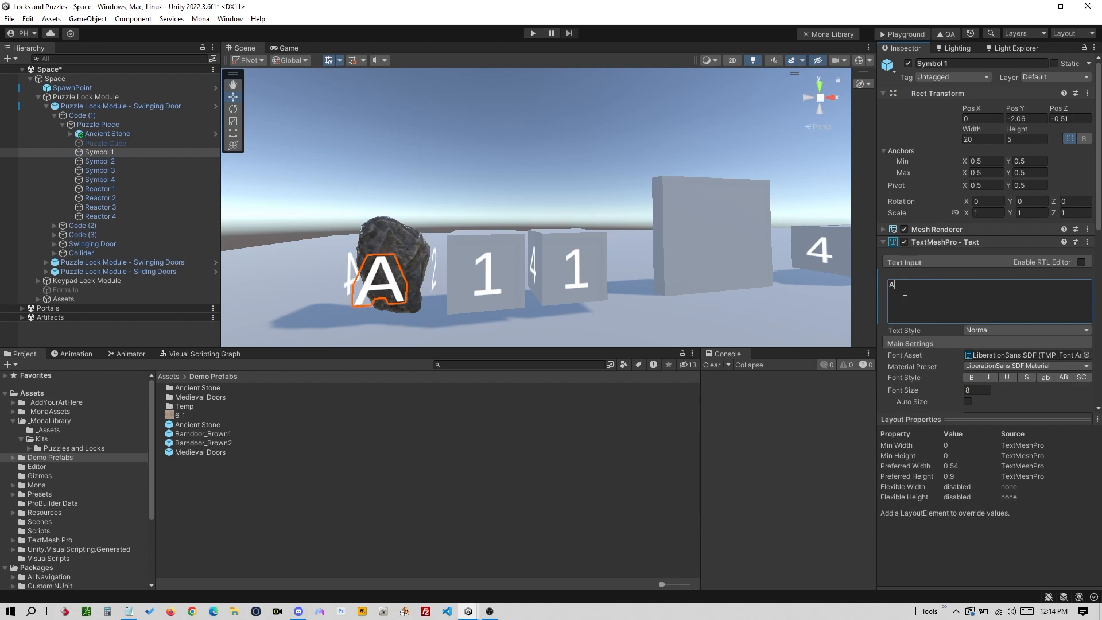
key("BackSpace")
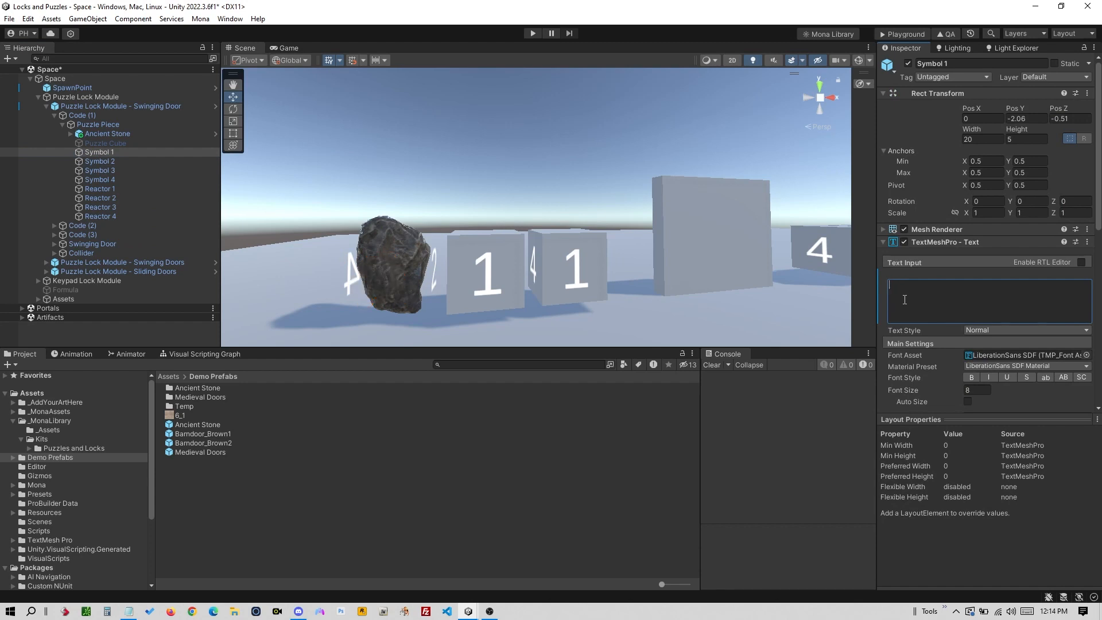
type("1")
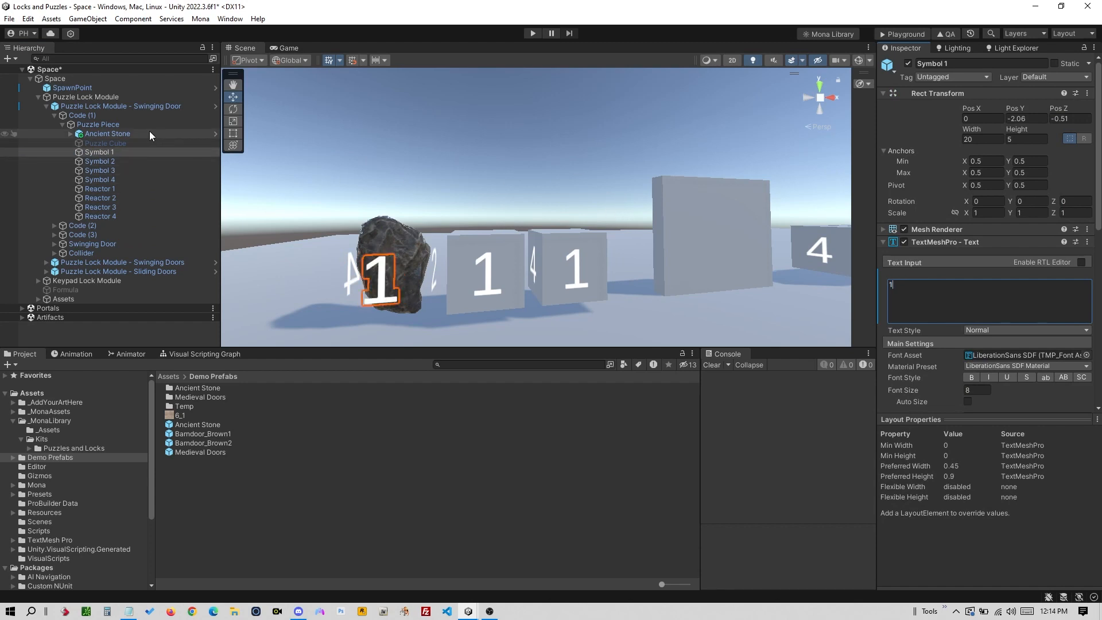
left_click(131, 123)
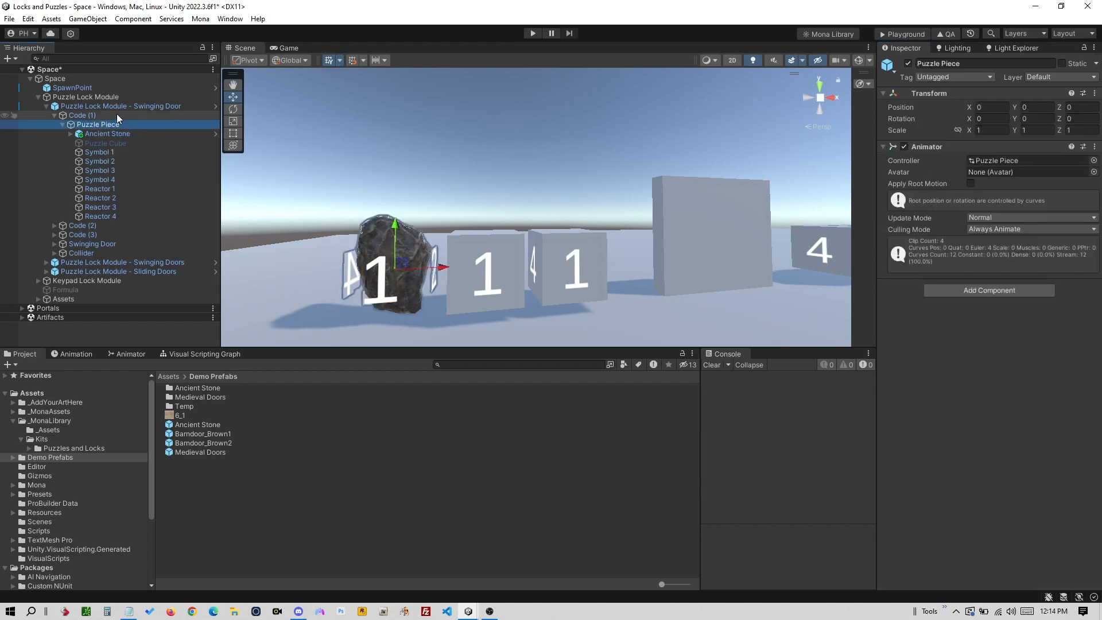
- Open the Animation window and collapse Code (1) after checking its Puzzle Piece
left_click(89, 352)
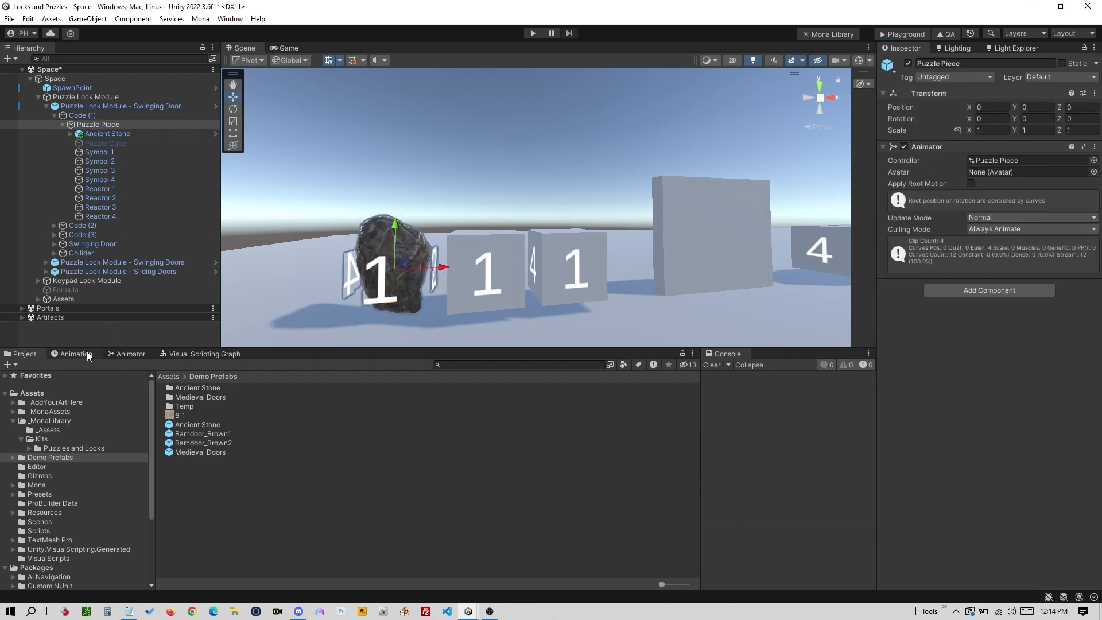
left_click(118, 115)
left_click(119, 125)
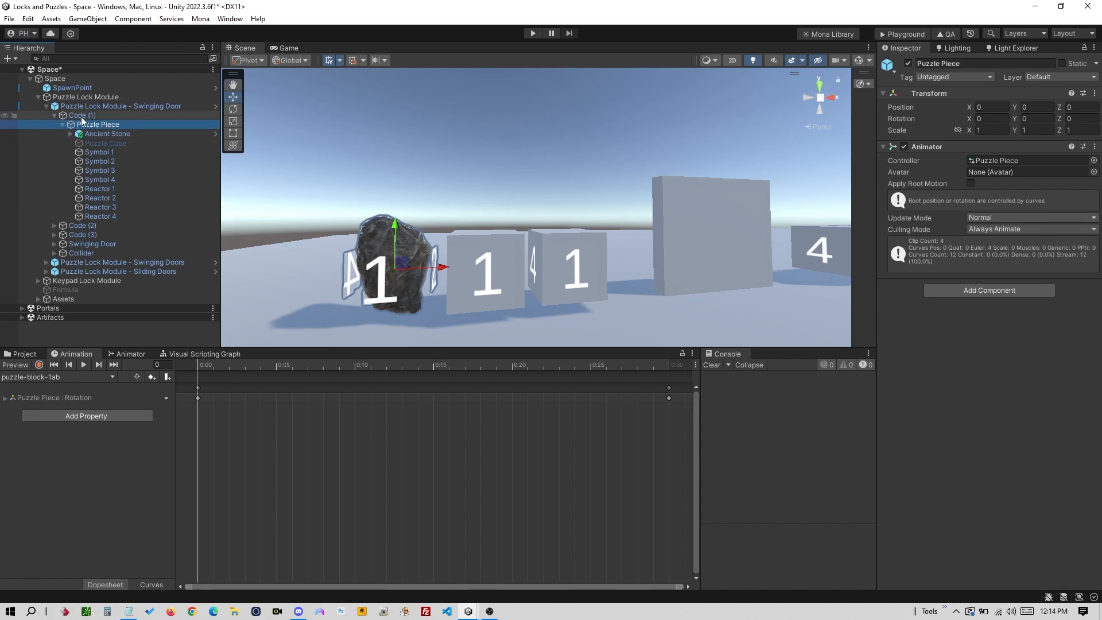
left_click(98, 115)
key("Left")
- Browse Code (2) and Code (3), then reselect Code (1)'s Puzzle Piece to load its clip
left_click(92, 124)
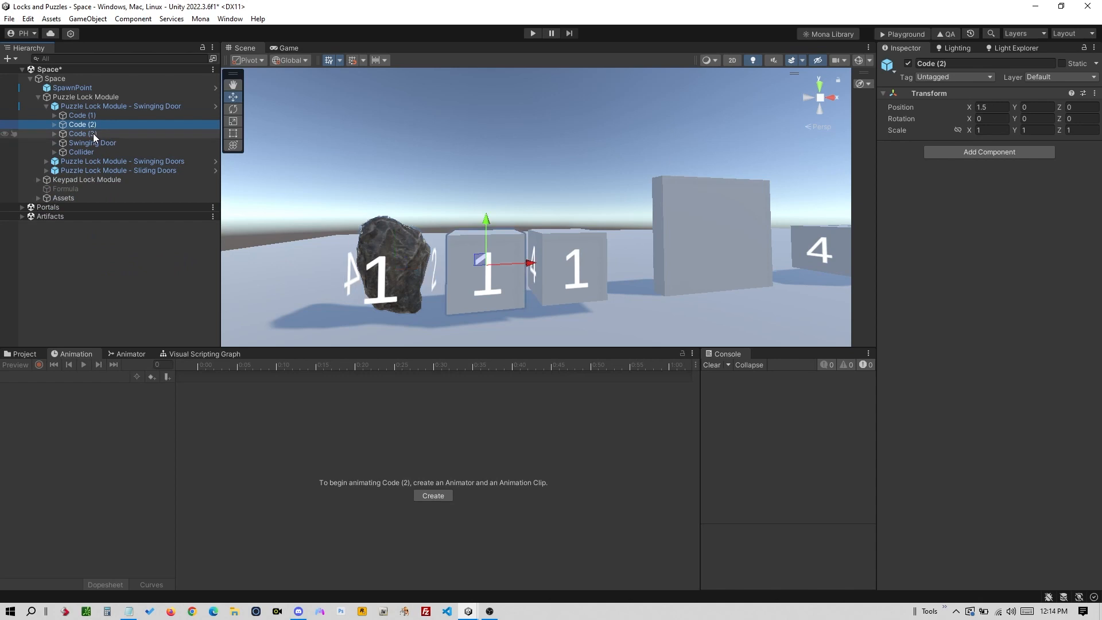
left_click(93, 133)
left_click(92, 124)
left_click(86, 115)
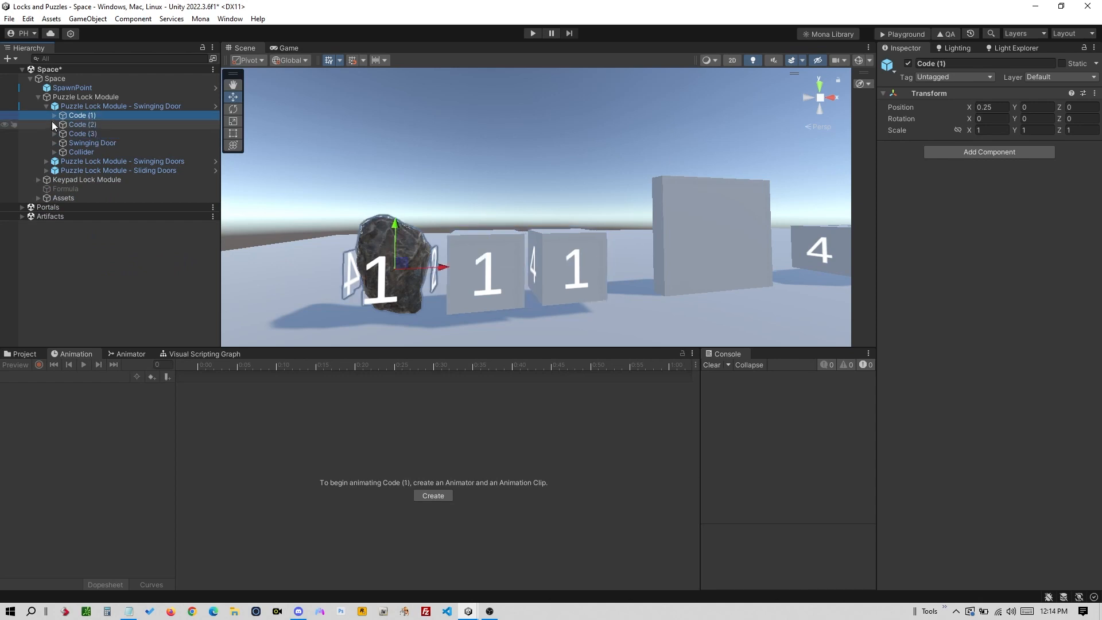
left_click(55, 115)
left_click(95, 125)
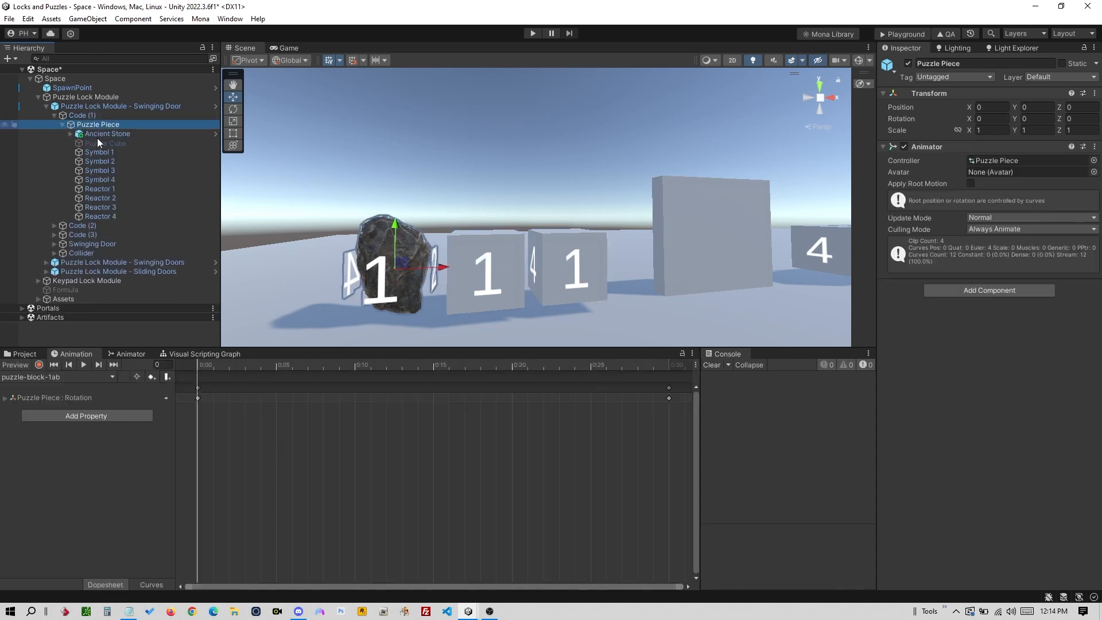
- Preview and play the puzzle-block-1ab rotation clip, then scrub back to frame 0
left_click(198, 364)
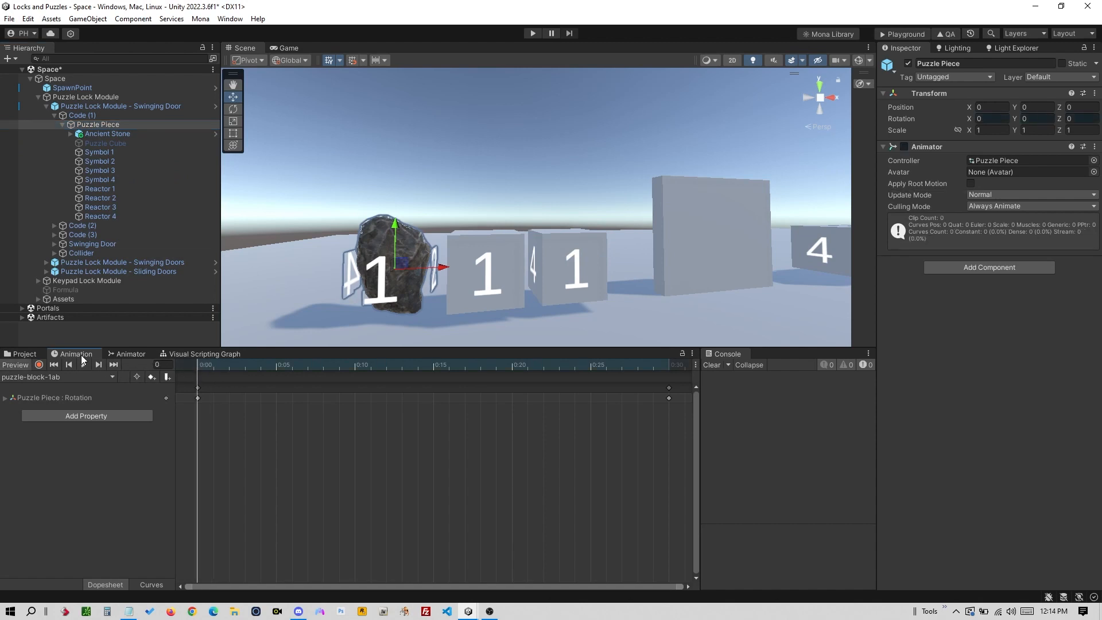
left_click(232, 20)
mouse_move(283, 214)
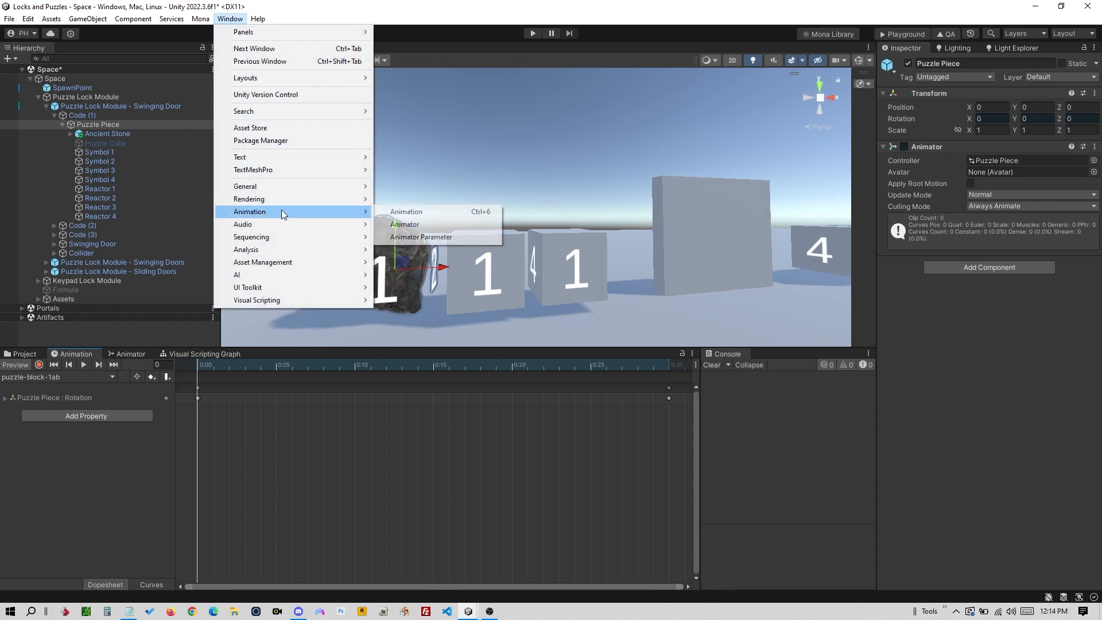
left_click(210, 379)
left_click(84, 366)
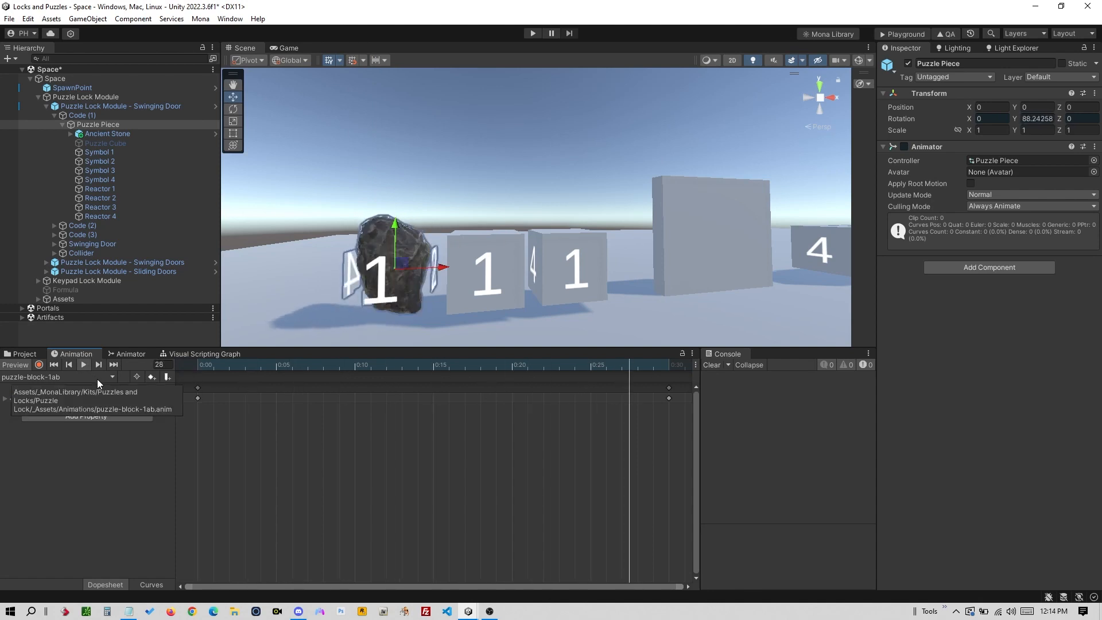
left_click_drag(304, 366, 200, 371)
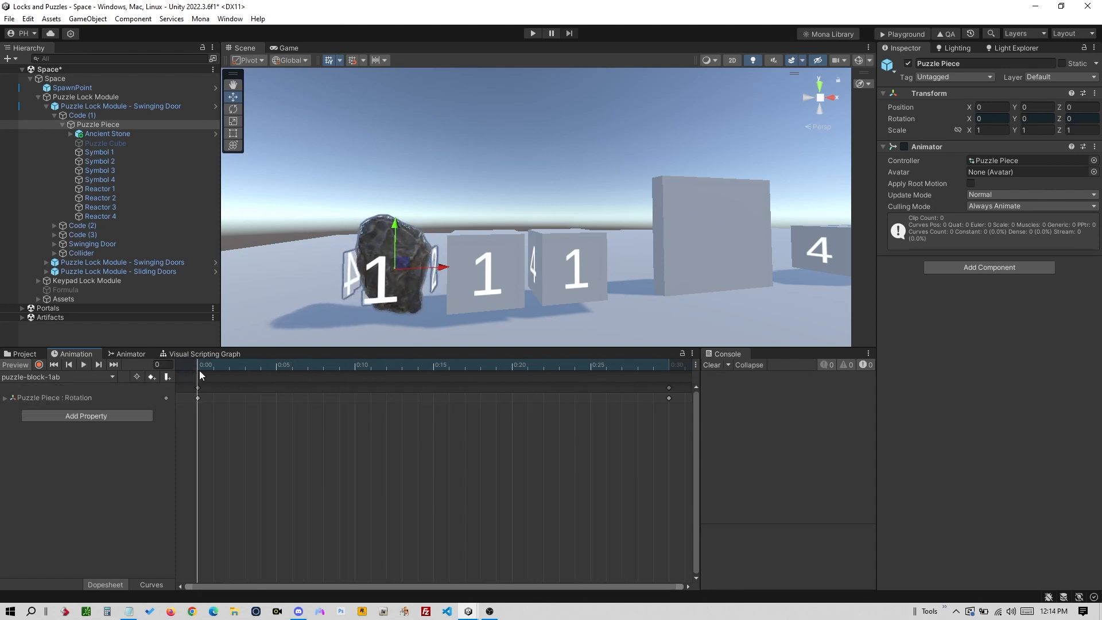
left_click(123, 142)
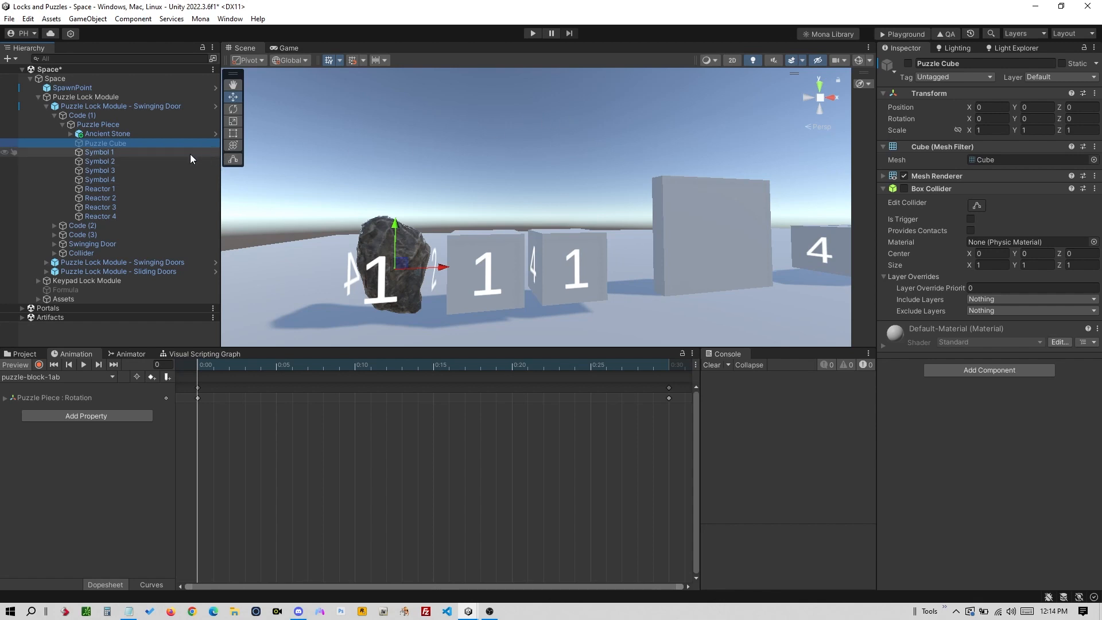
- Re-enable the first Puzzle Cube and disable the Ancient Stone
left_click(907, 64)
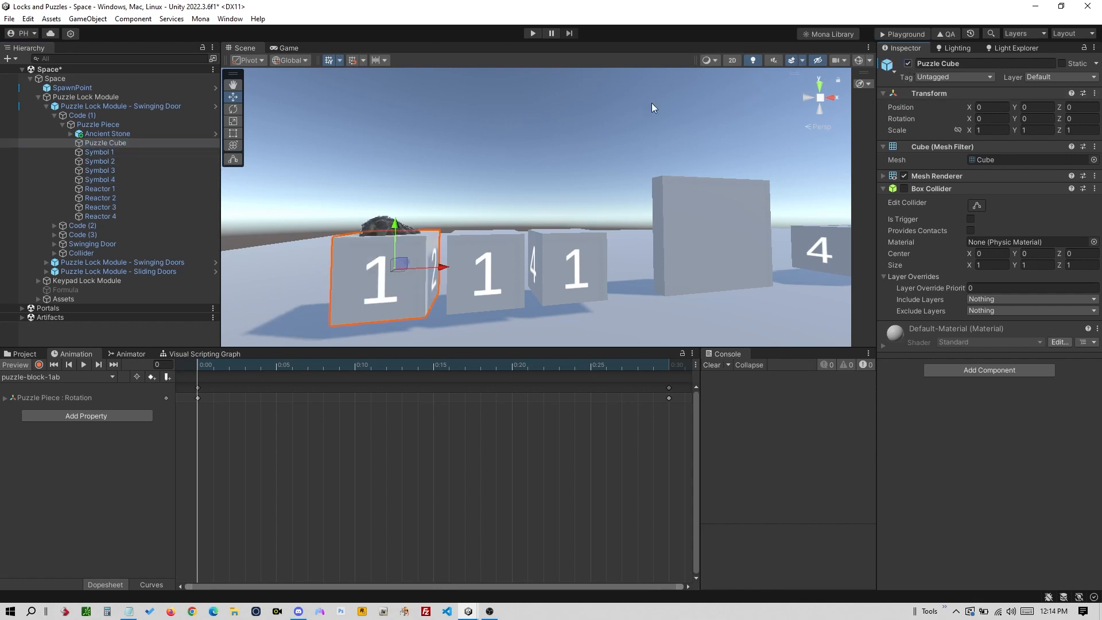
left_click(183, 134)
left_click(907, 63)
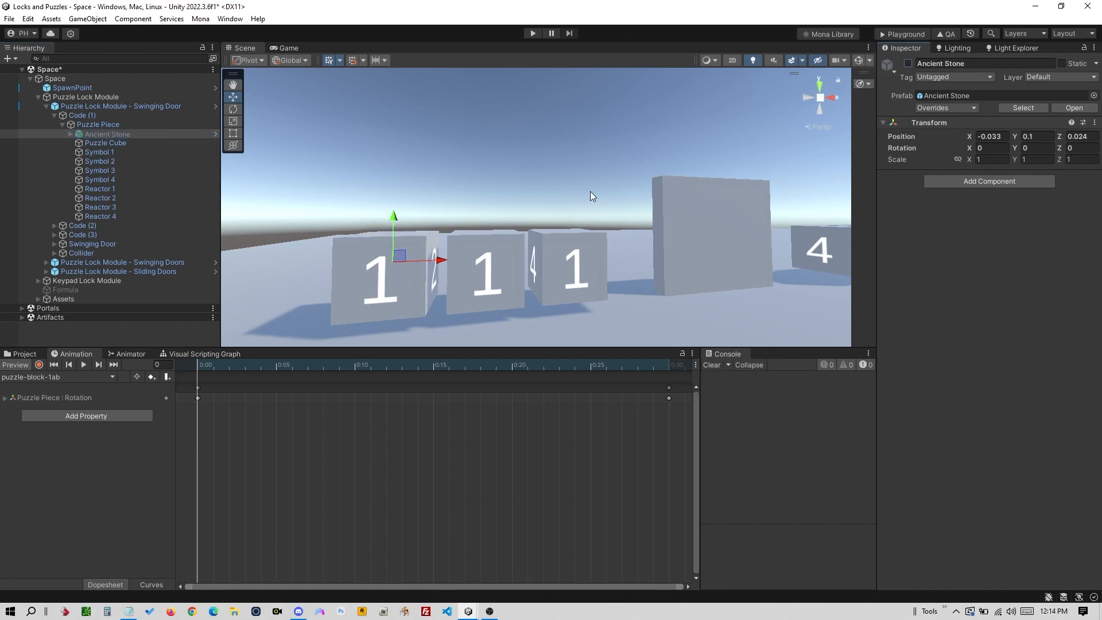
- Inspect the Swinging Door and its Door 2 Object, then show the Demo Prefabs assets
left_click_drag(664, 247, 438, 266, "alt")
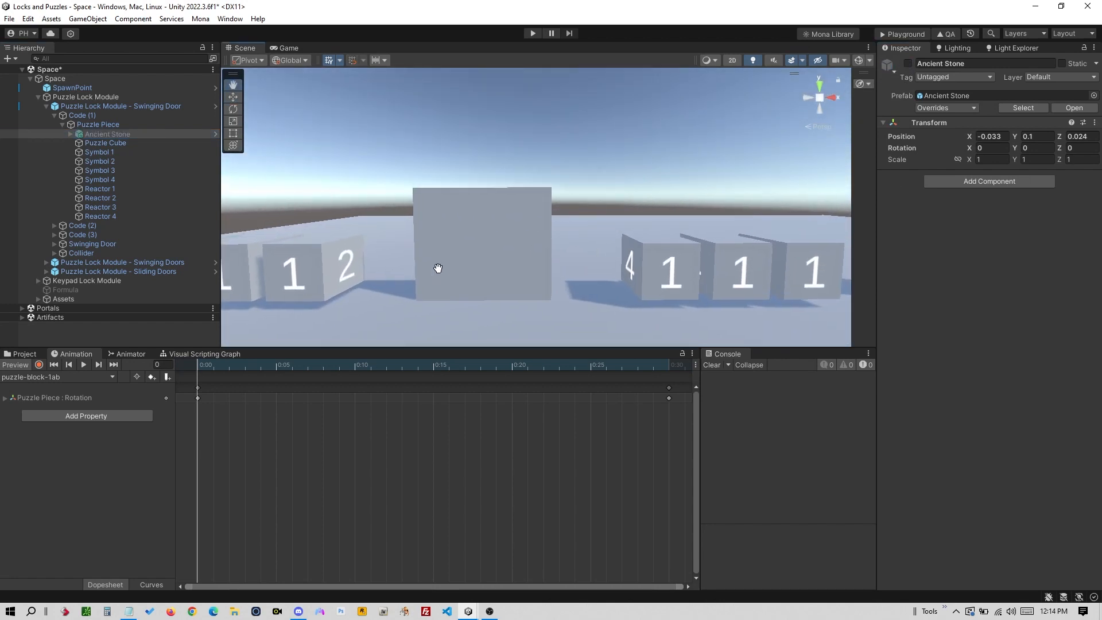
left_click(476, 240)
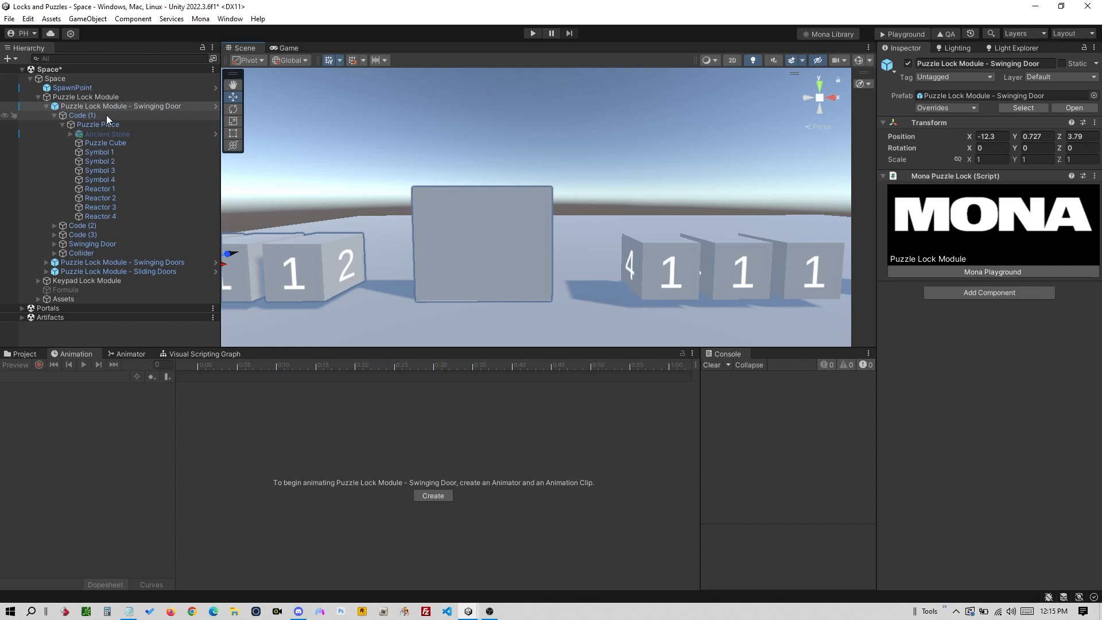
left_click(464, 212)
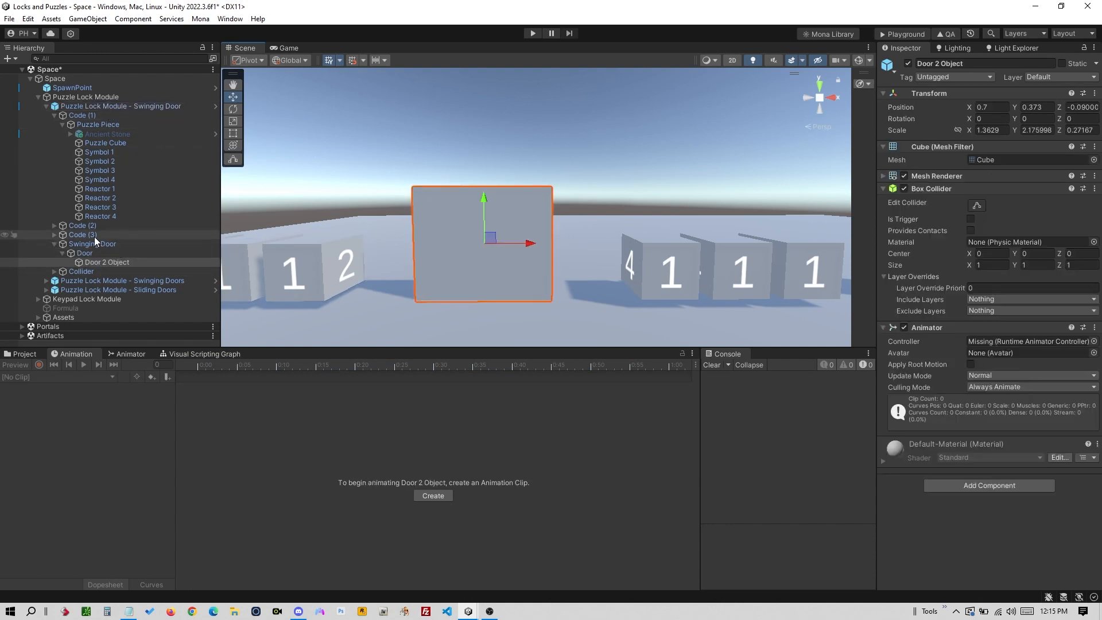
left_click(54, 115)
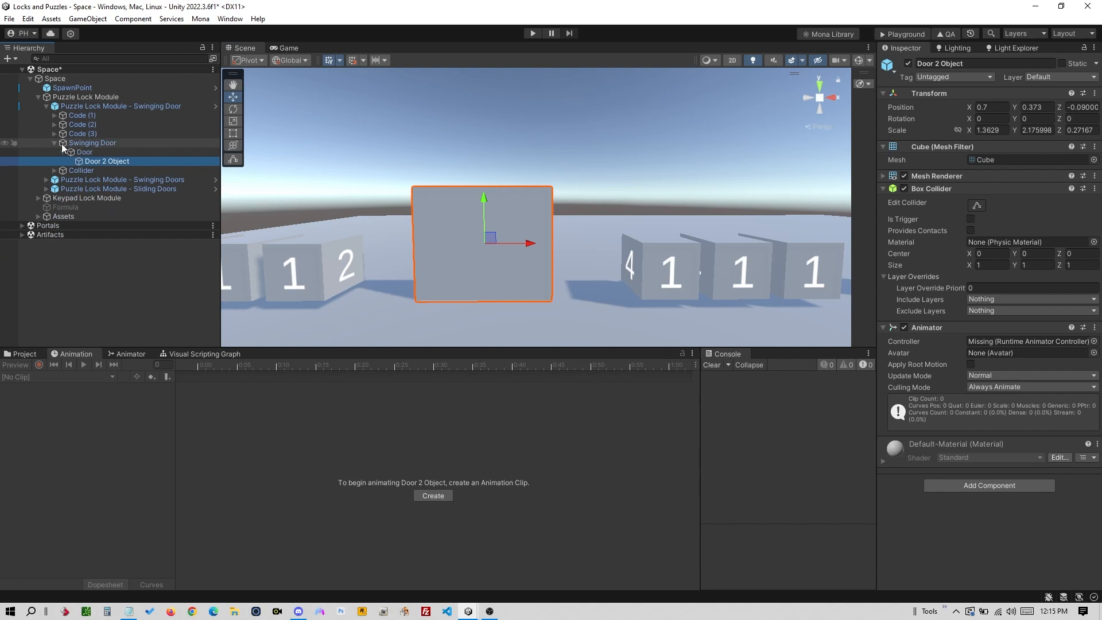
left_click(99, 145)
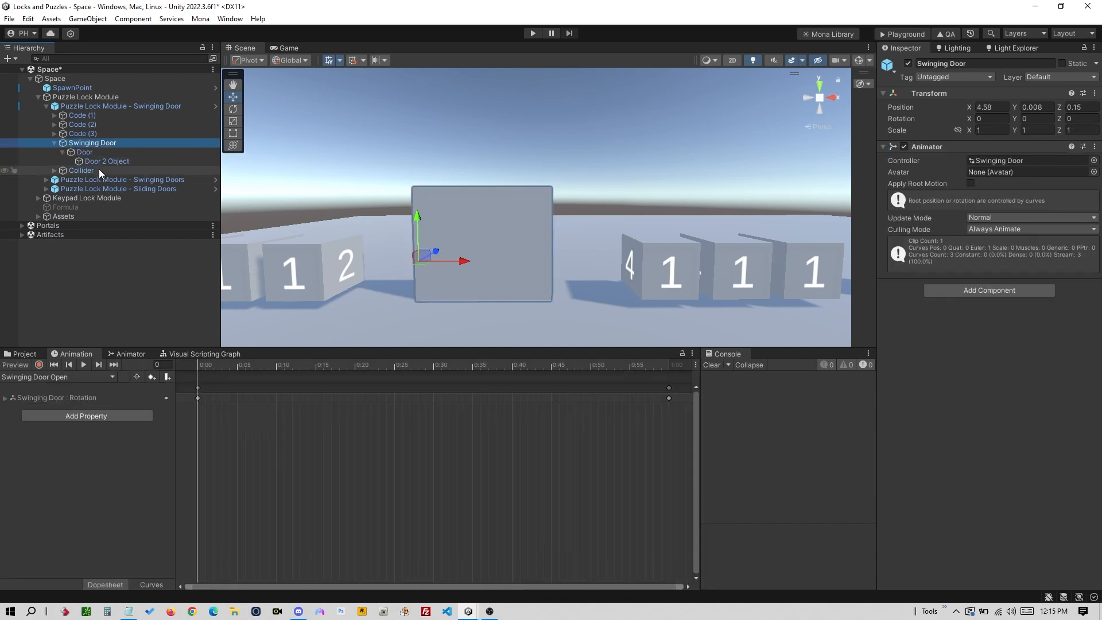
left_click(113, 162)
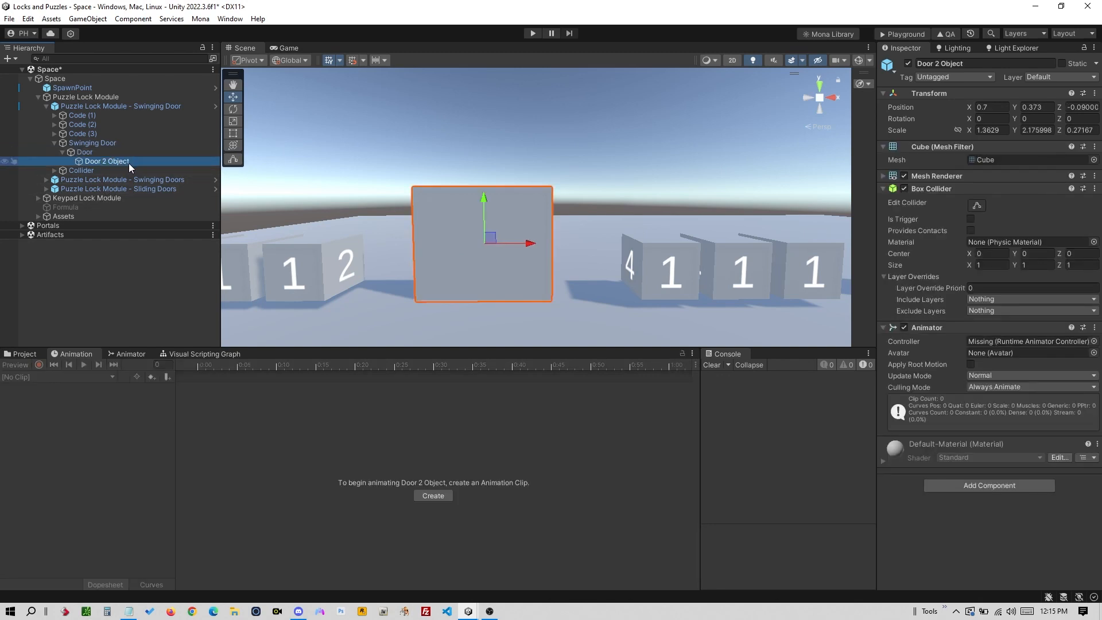
left_click(23, 354)
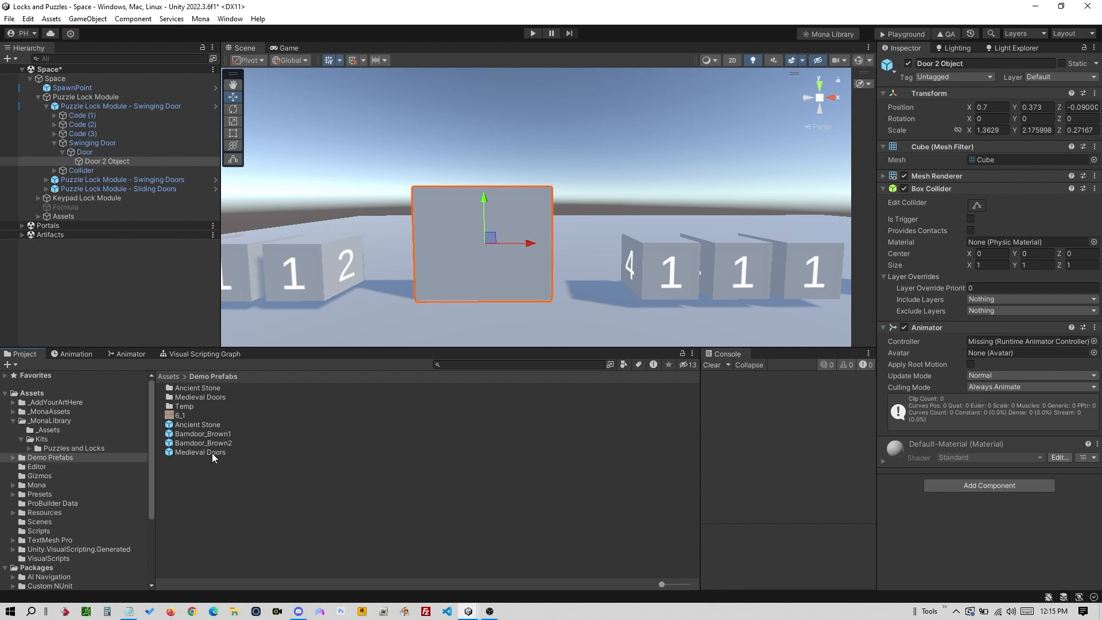
- Place Medieval Doors, delete its right half, and nest it under the swinging Door
left_click_drag(212, 453, 680, 253)
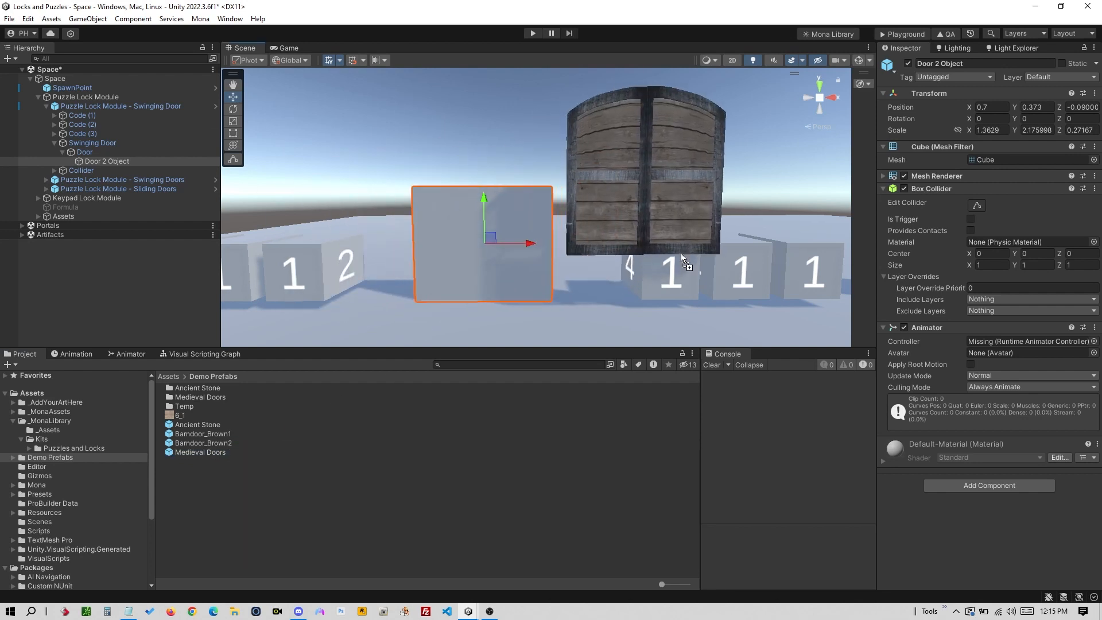
left_click(681, 177)
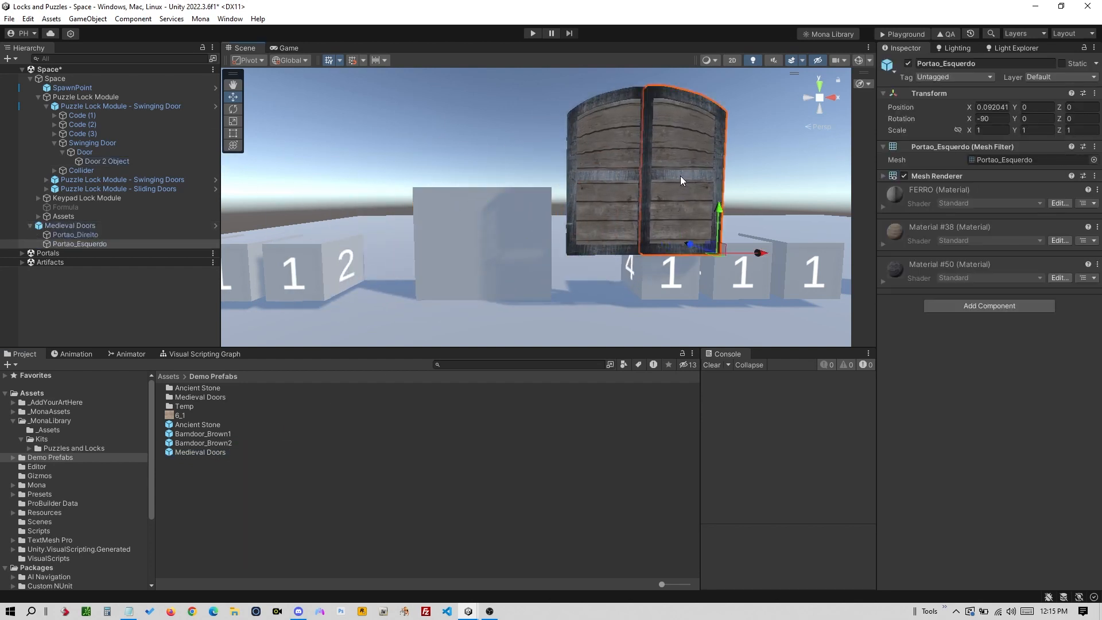
key("Delete")
left_click(630, 198)
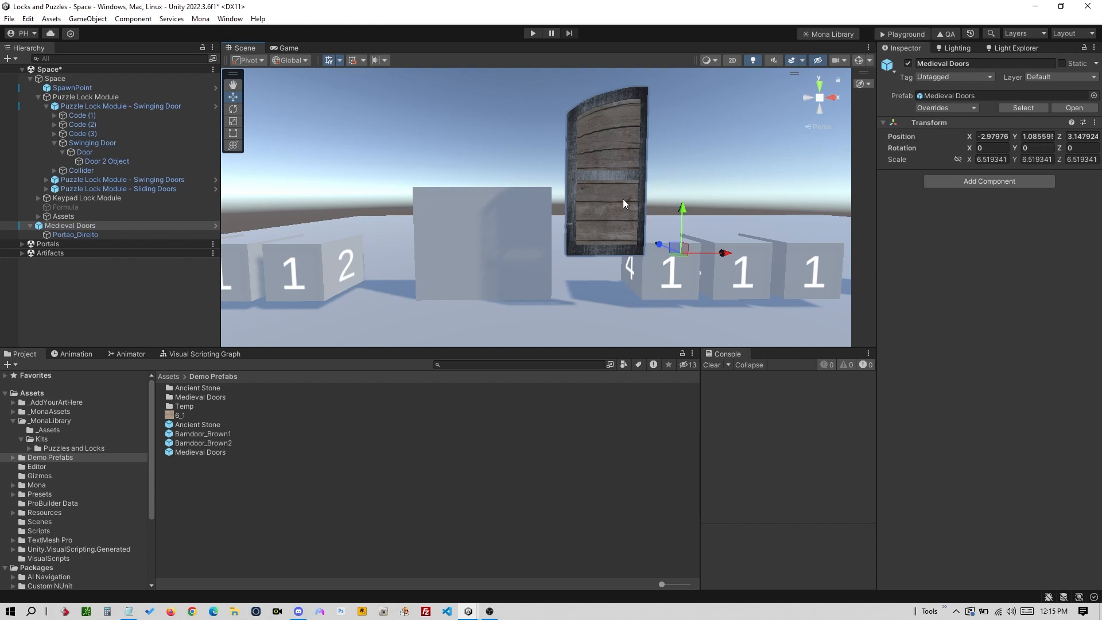
left_click_drag(71, 230, 131, 171)
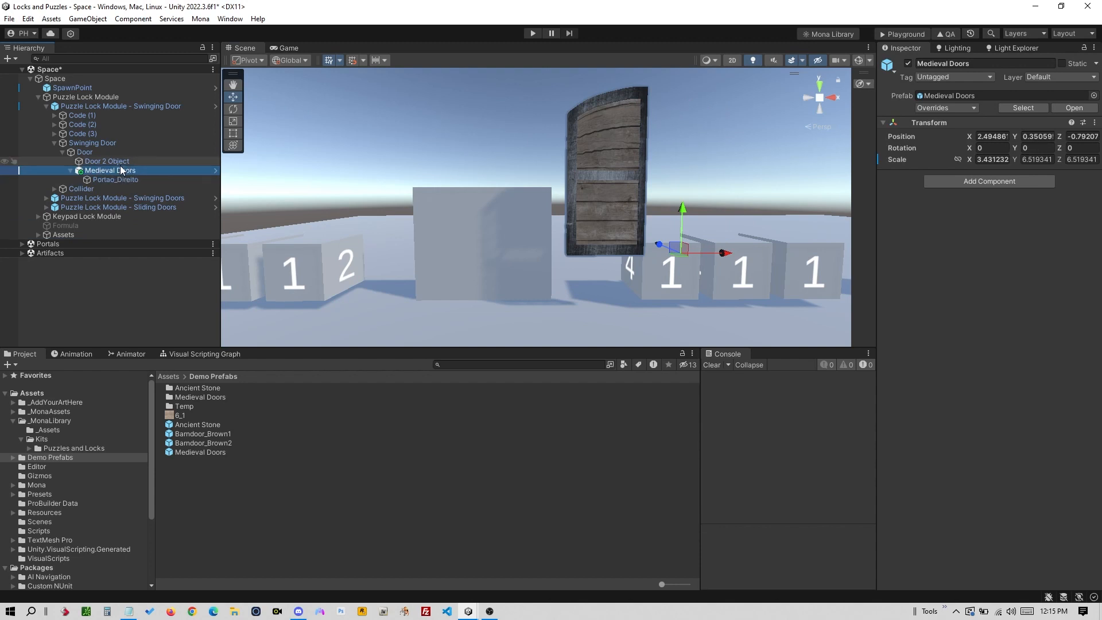
- Compare Medieval Doors with the grey Door 2 Object, briefly hiding and reshowing the placeholder
left_click(101, 151)
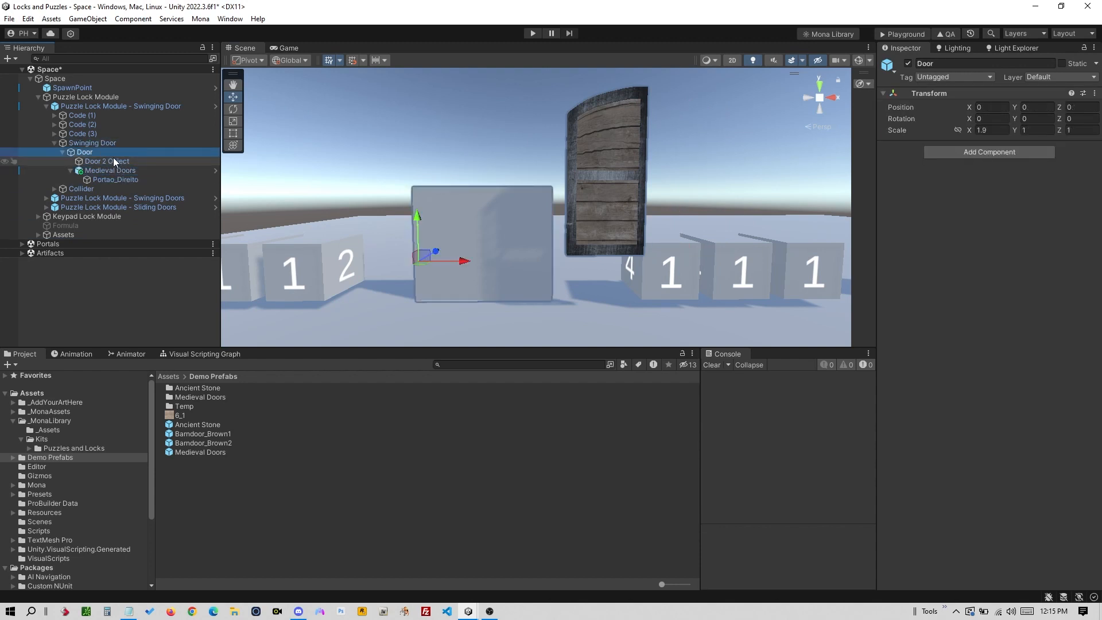
left_click(112, 171)
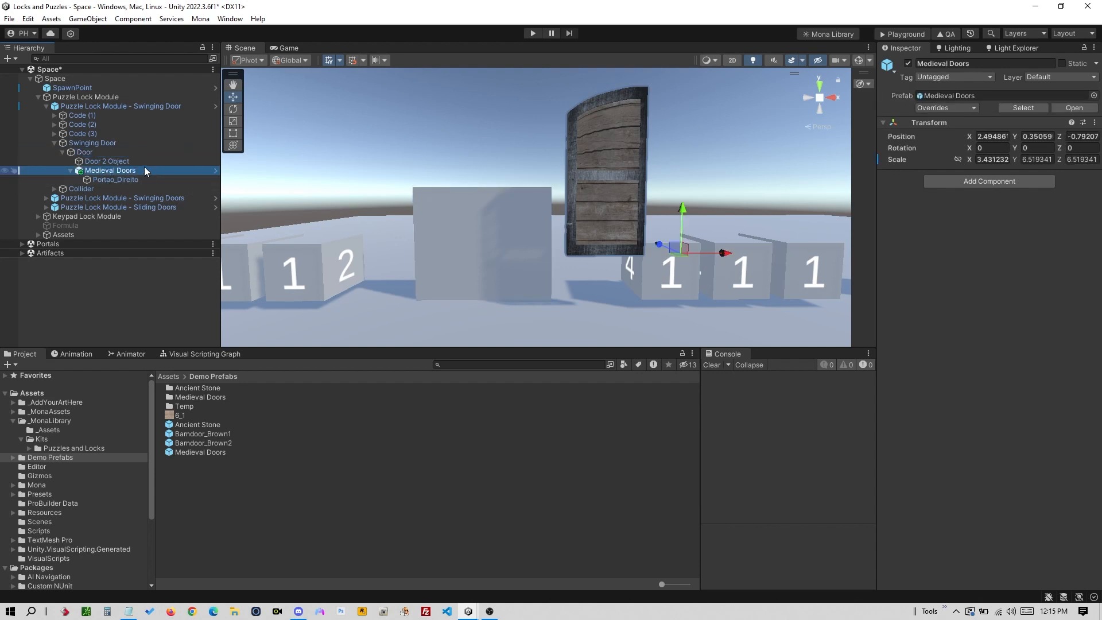
left_click(115, 161)
left_click(908, 63)
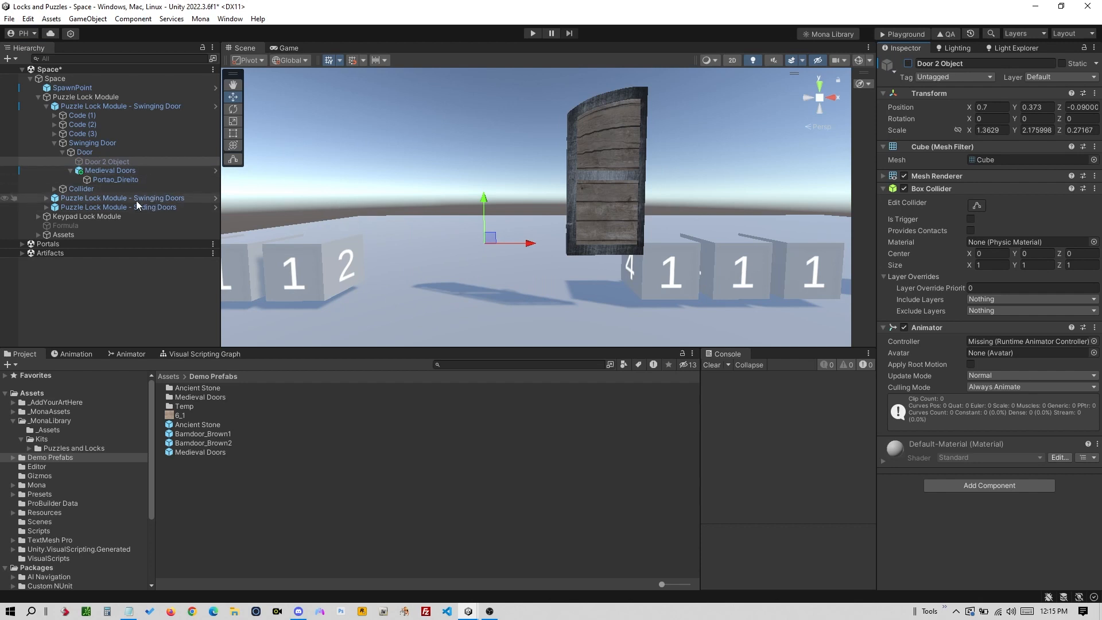
left_click(907, 63)
left_click(133, 171)
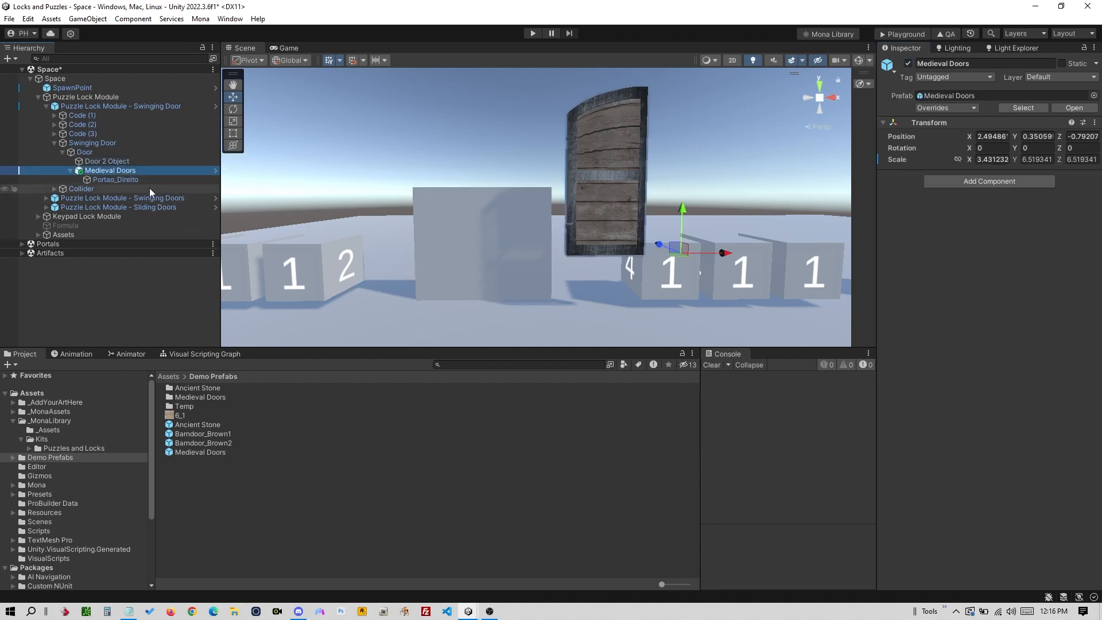
left_click(133, 161)
left_click(123, 152)
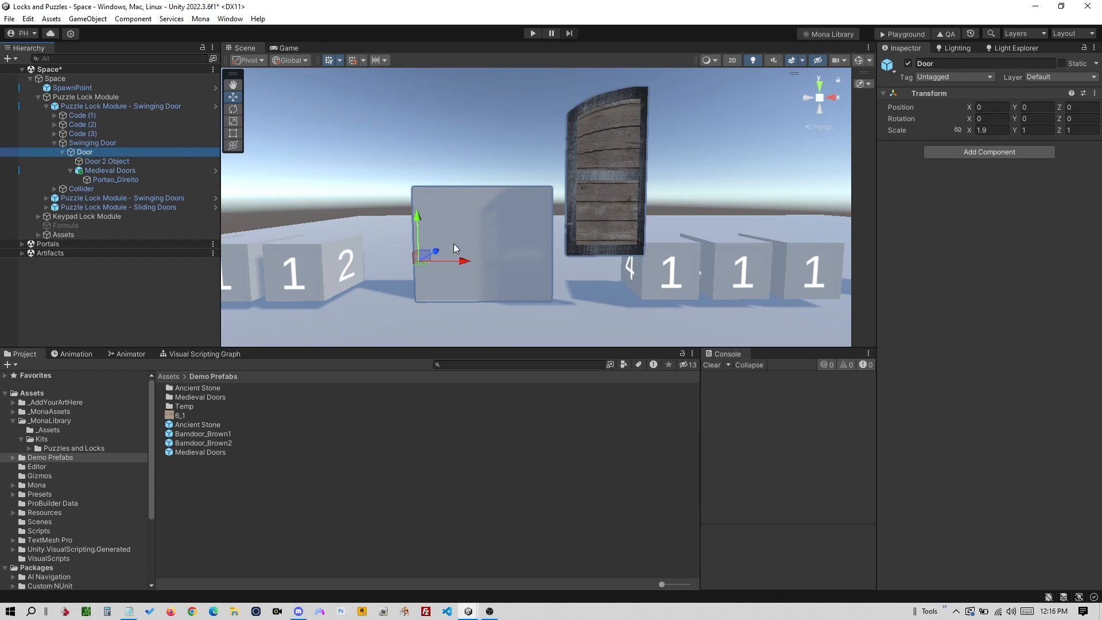
- Switch the tool handle to Center and back to Pivot, then reselect Medieval Doors
left_click(258, 60)
left_click(261, 75)
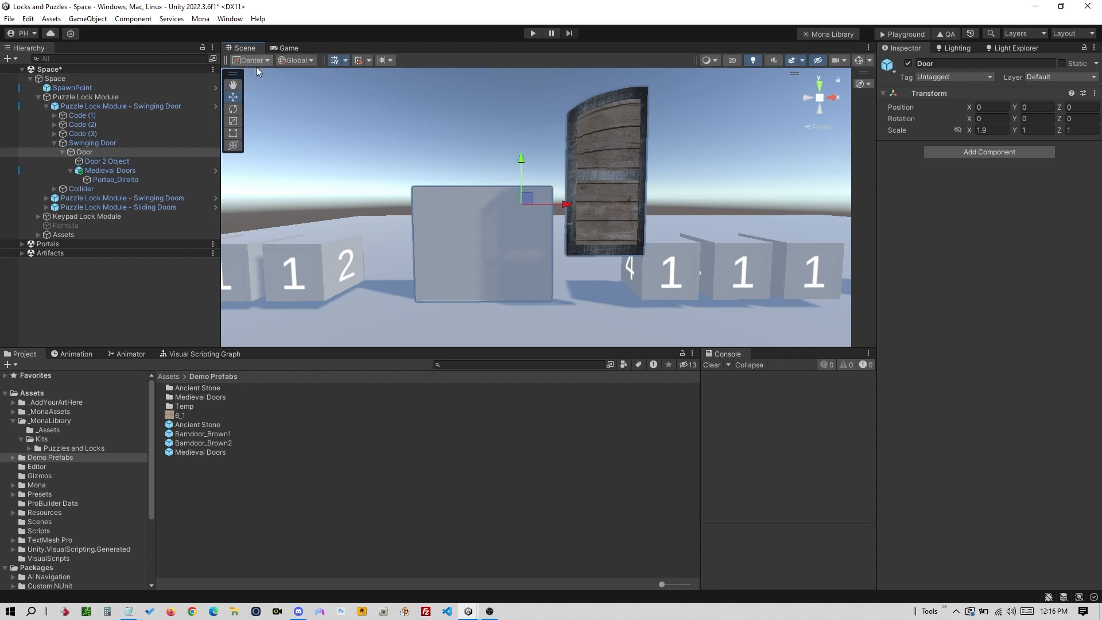
left_click(266, 59)
left_click(264, 88)
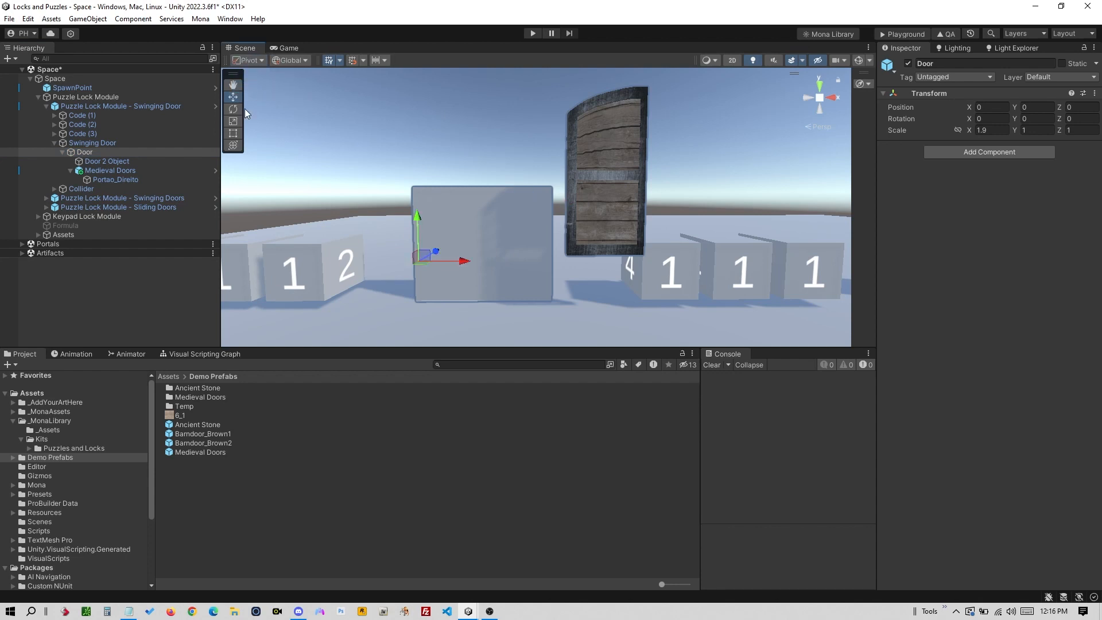
left_click(135, 172)
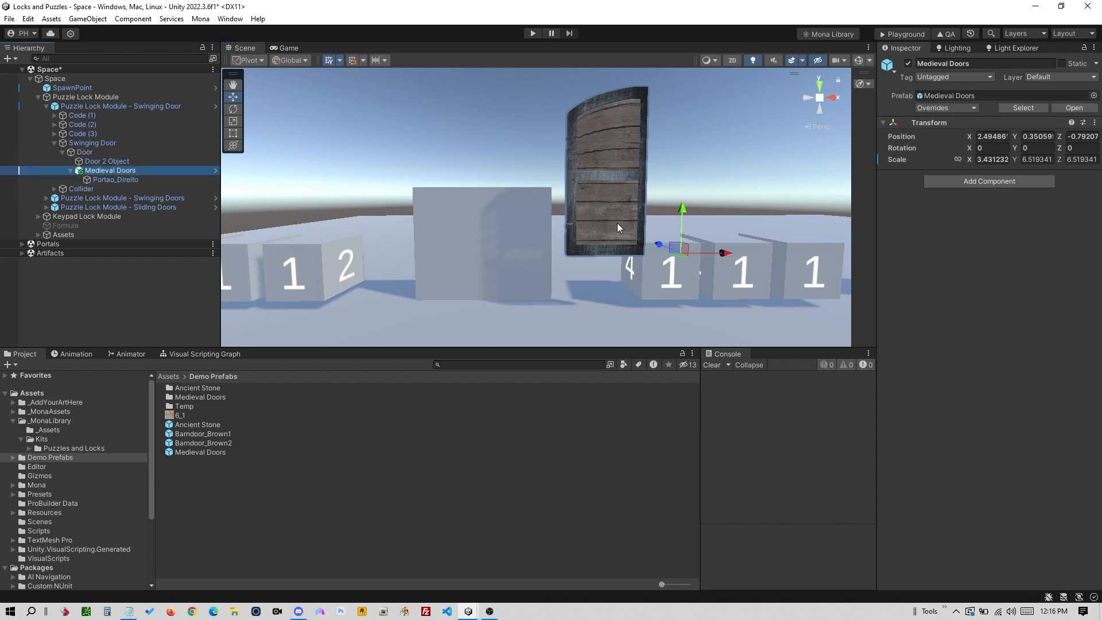
- Slide the wooden door along X, Y and Z to line it up over Door 2 Object
left_click_drag(720, 253, 568, 253)
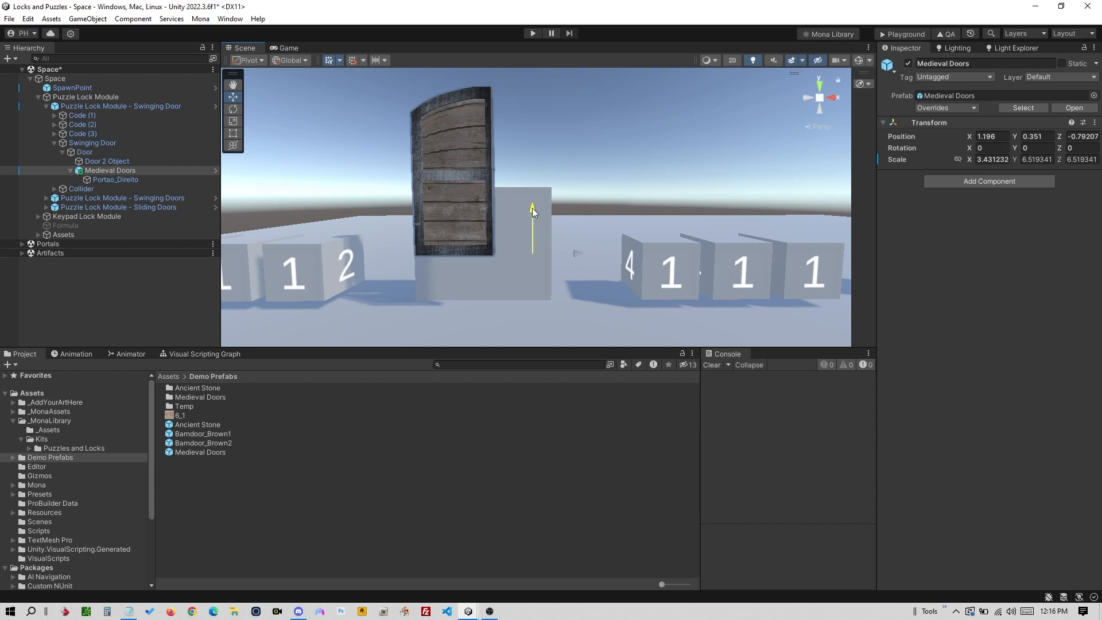
left_click_drag(533, 211, 526, 255)
left_click_drag(593, 238, 375, 277, "alt")
middle_click_drag(642, 272, 455, 218)
left_click_drag(698, 286, 728, 284)
left_click_drag(703, 247, 701, 257)
left_click_drag(546, 271, 725, 258, "alt")
left_click_drag(783, 209, 765, 209)
scroll(607, 248, "up", 5)
middle_click_drag(687, 217, 420, 260)
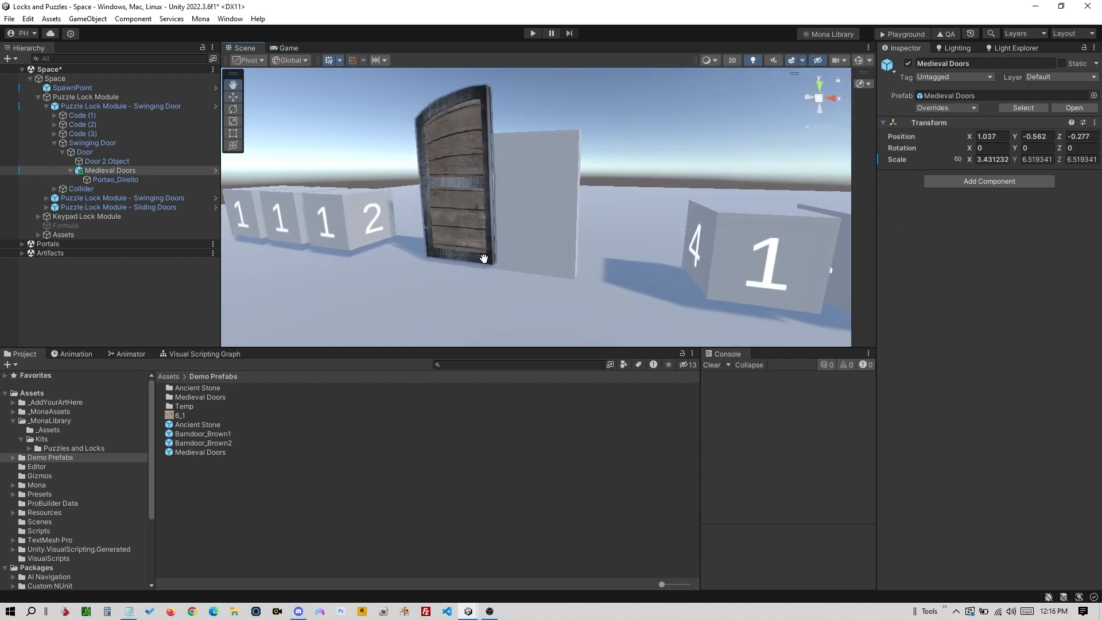
left_click(132, 163)
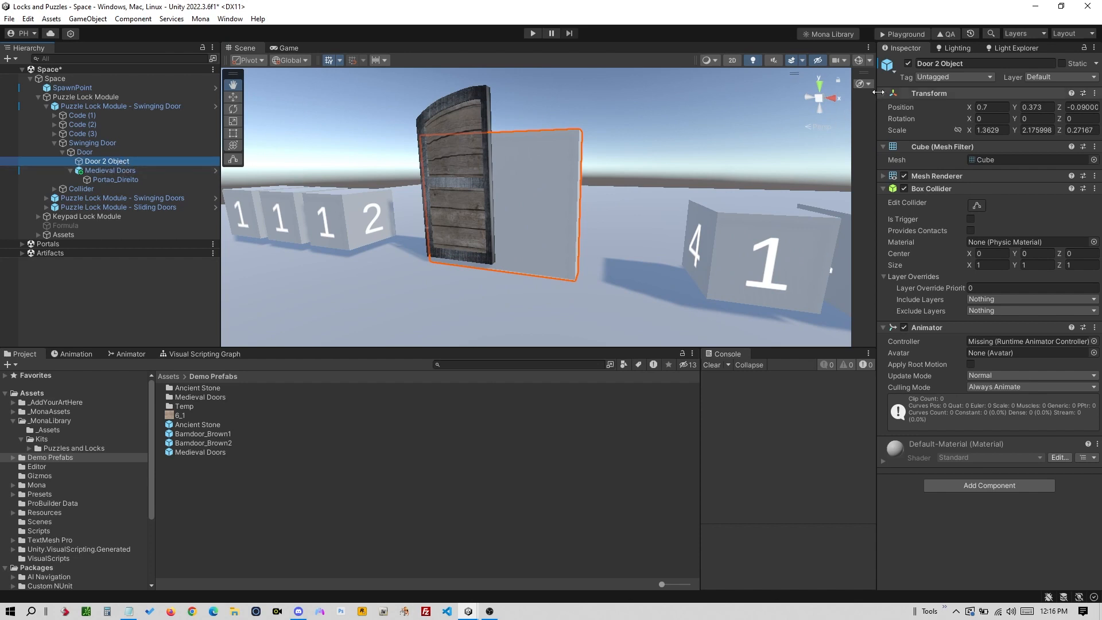
- Disable Door 2 Object and scrub the Door's Swinging Door Open animation
left_click(907, 64)
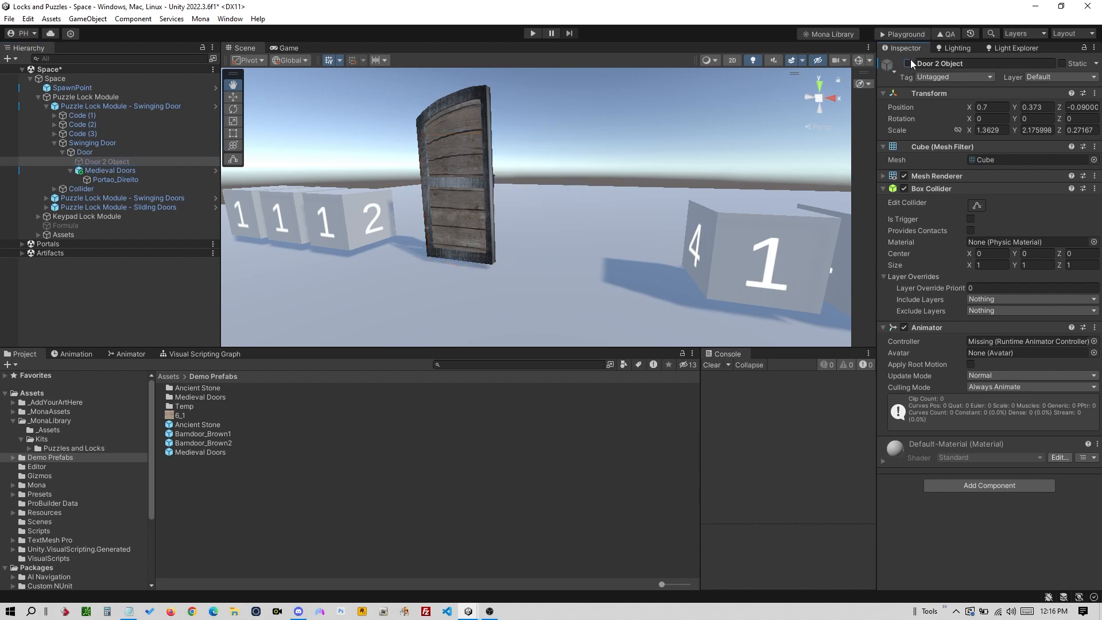
left_click(109, 154)
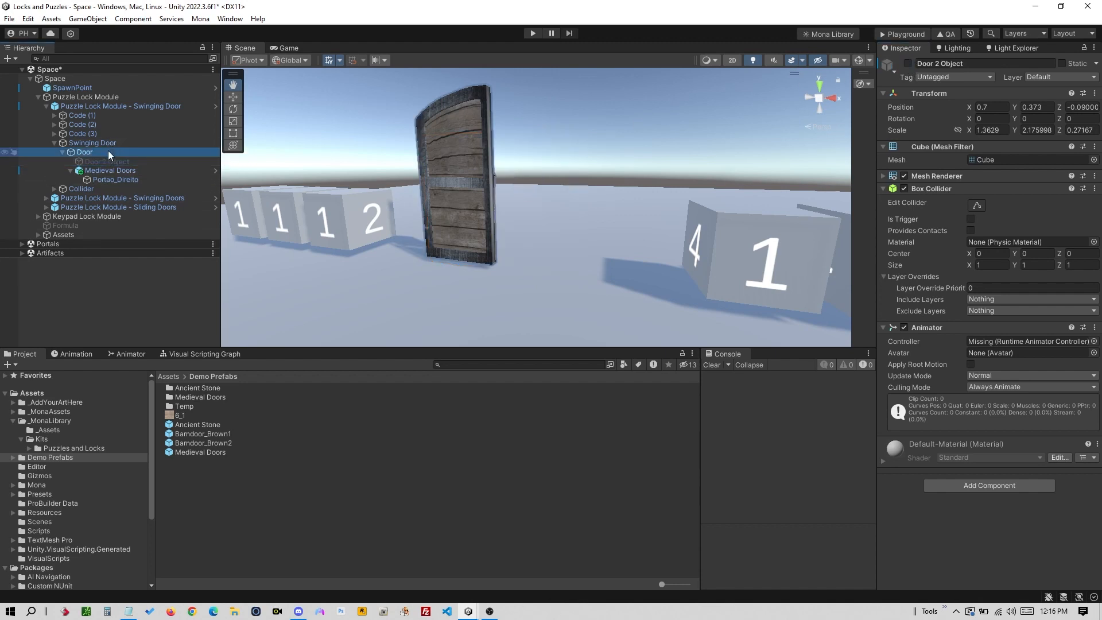
left_click(73, 355)
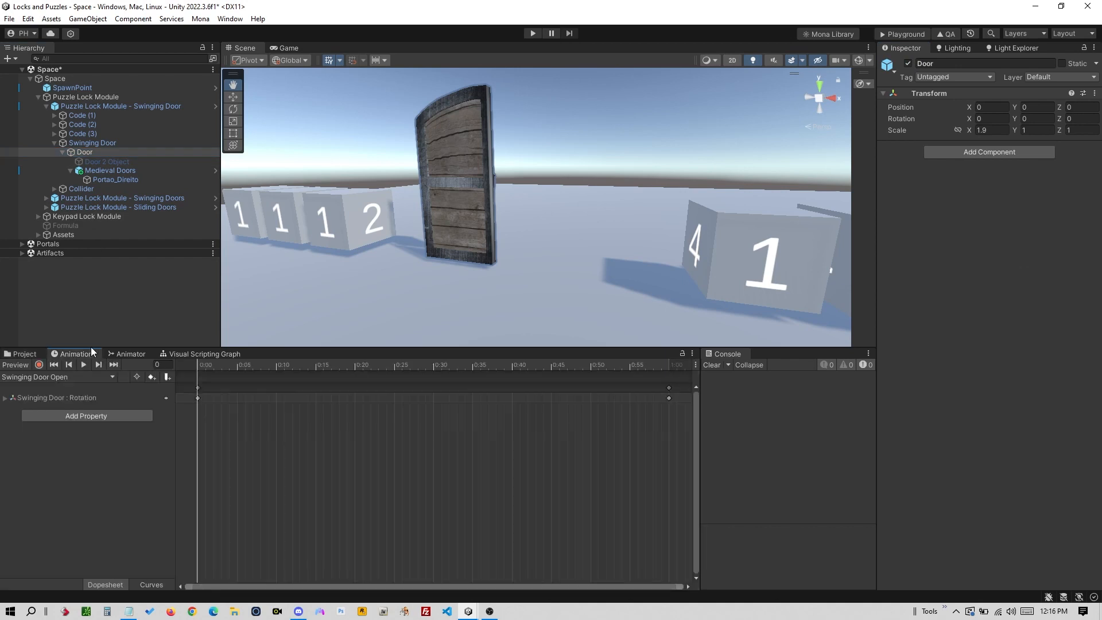
left_click(102, 151)
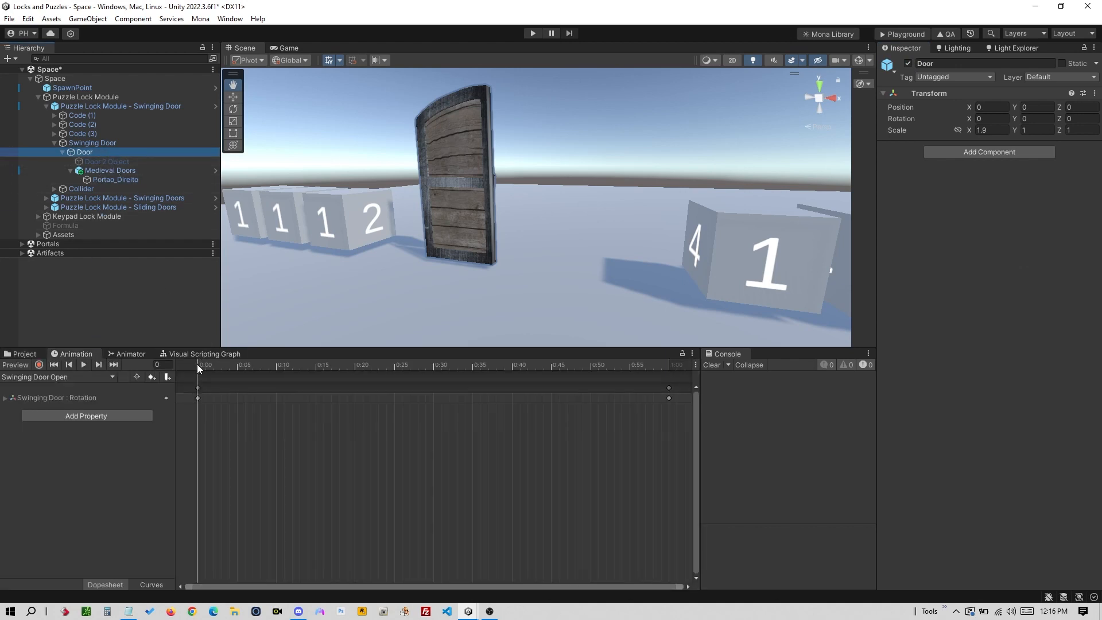
mouse_move(197, 364)
left_mouse_down()
mouse_move(668, 365)
mouse_move(189, 371)
mouse_move(694, 370)
mouse_move(197, 368)
left_mouse_up()
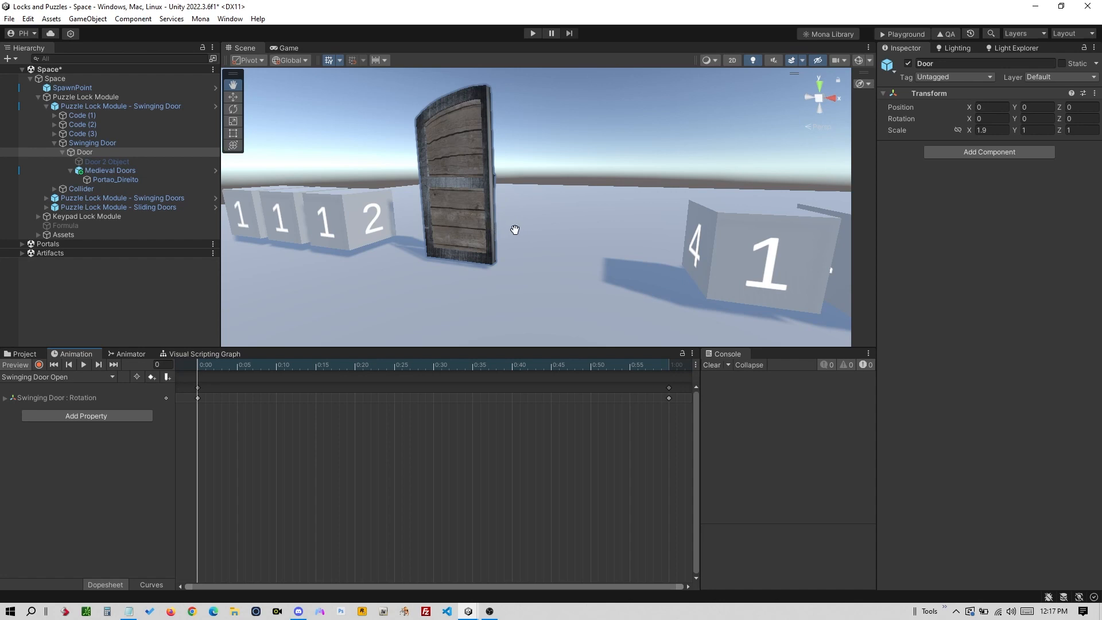
right_click_drag(515, 230, 500, 202)
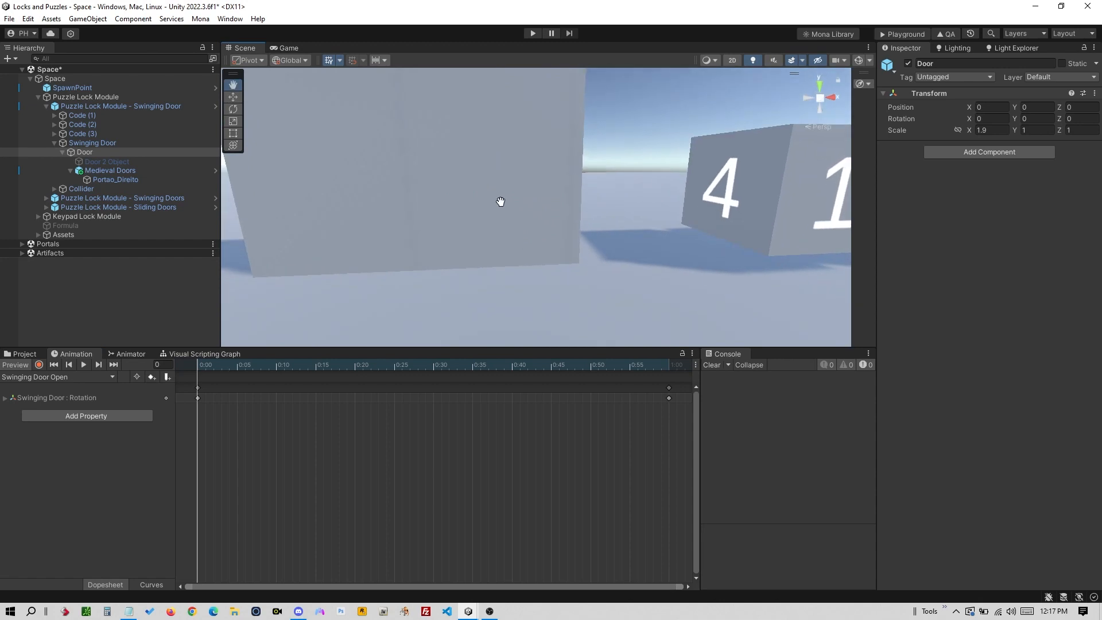
scroll(500, 202, "down", 5)
- Select Door Right and Door Left and scrub the Swinging Doors Open clip
left_click(518, 200)
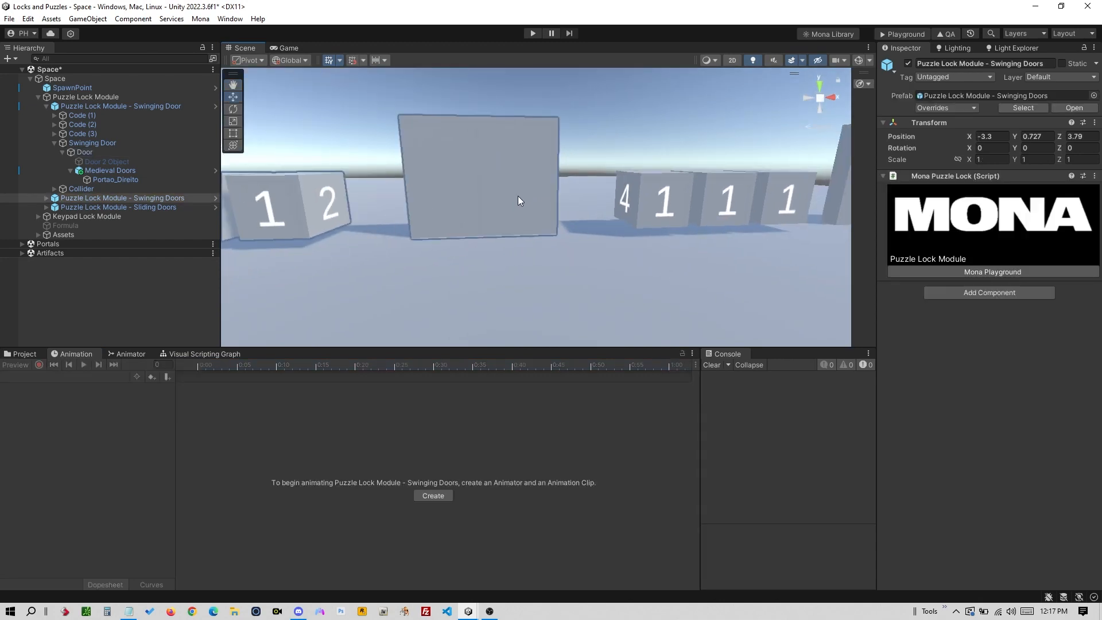
left_click(520, 200)
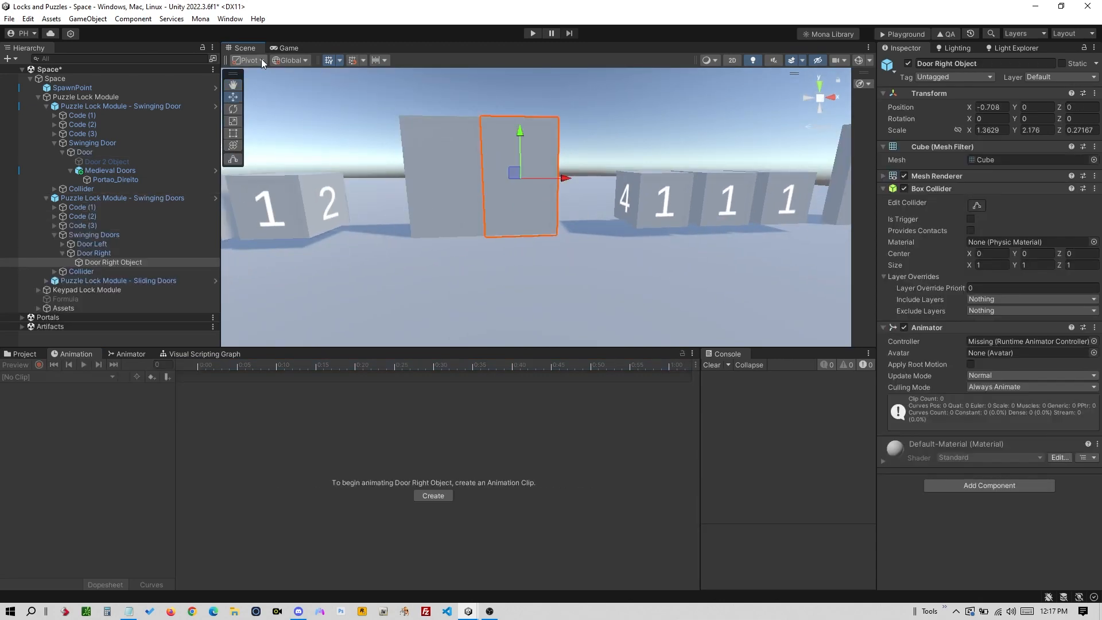
left_click(111, 253)
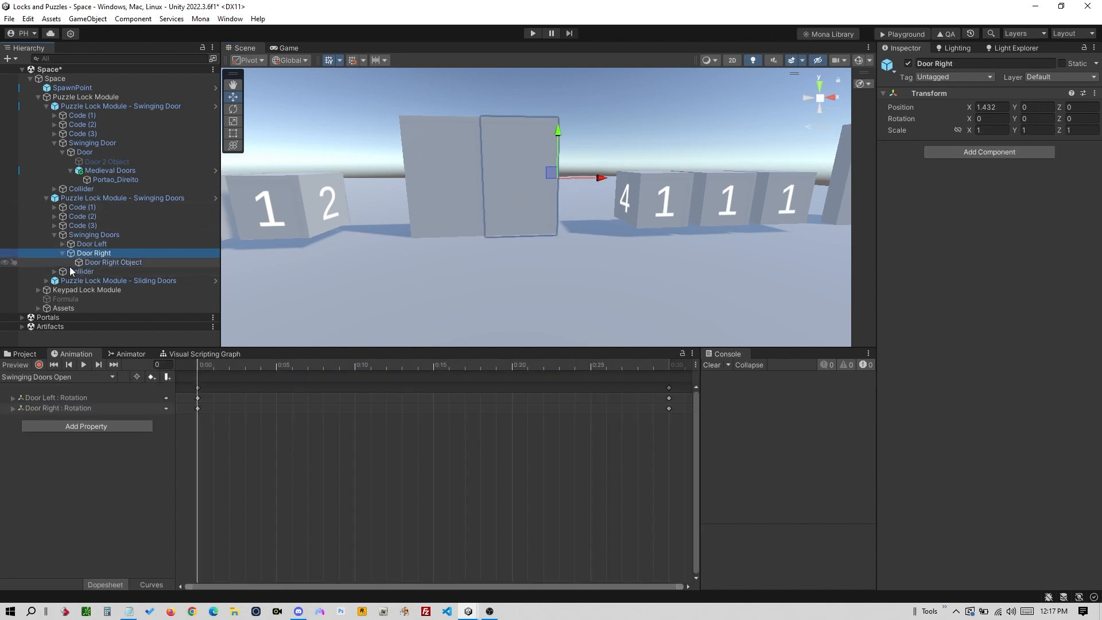
left_click(62, 244)
left_click(89, 253)
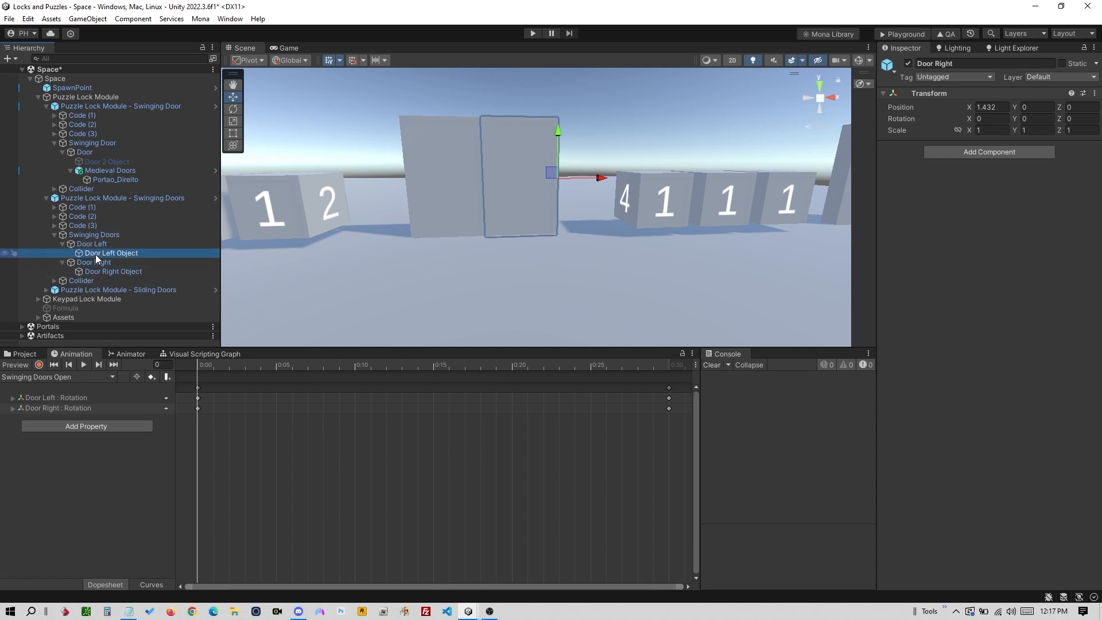
left_click(90, 244)
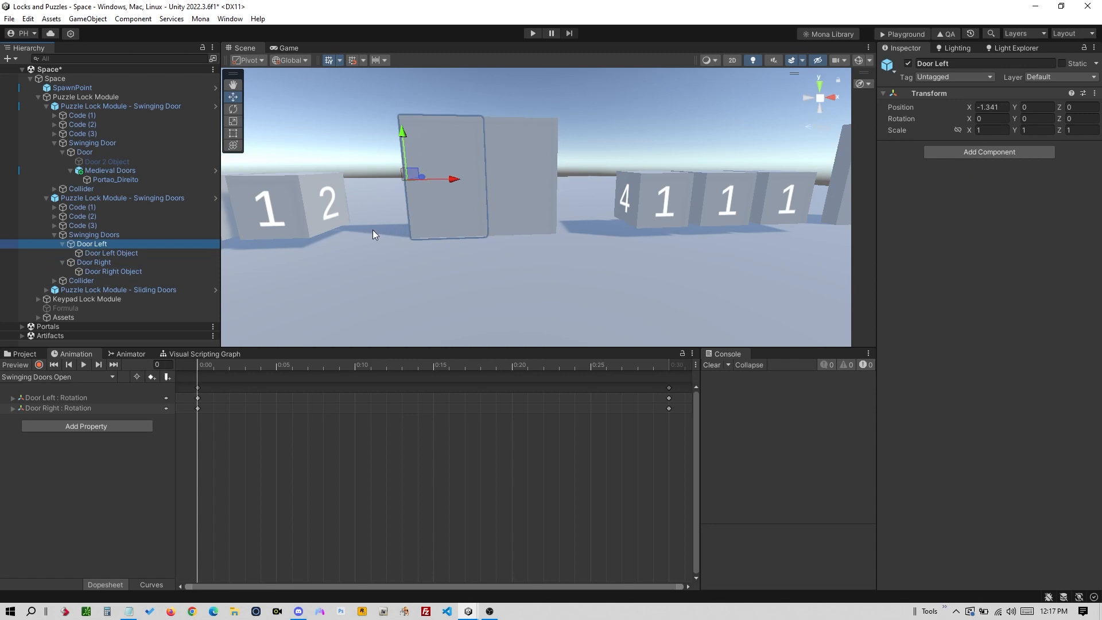
mouse_move(205, 369)
left_mouse_down()
mouse_move(507, 370)
mouse_move(192, 366)
left_mouse_up()
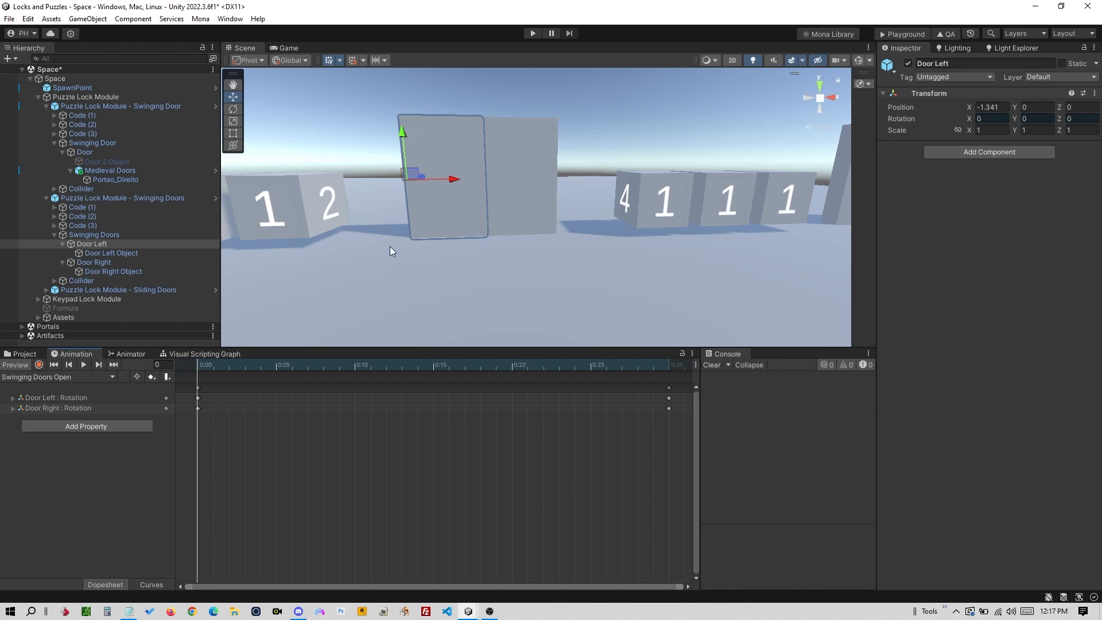
- Bring the single door's code cubes into view and select the Swinging Door object
middle_click_drag(390, 251, 728, 243)
mouse_move(546, 255)
middle_mouse_down()
mouse_move(514, 272)
mouse_move(534, 269)
middle_mouse_up()
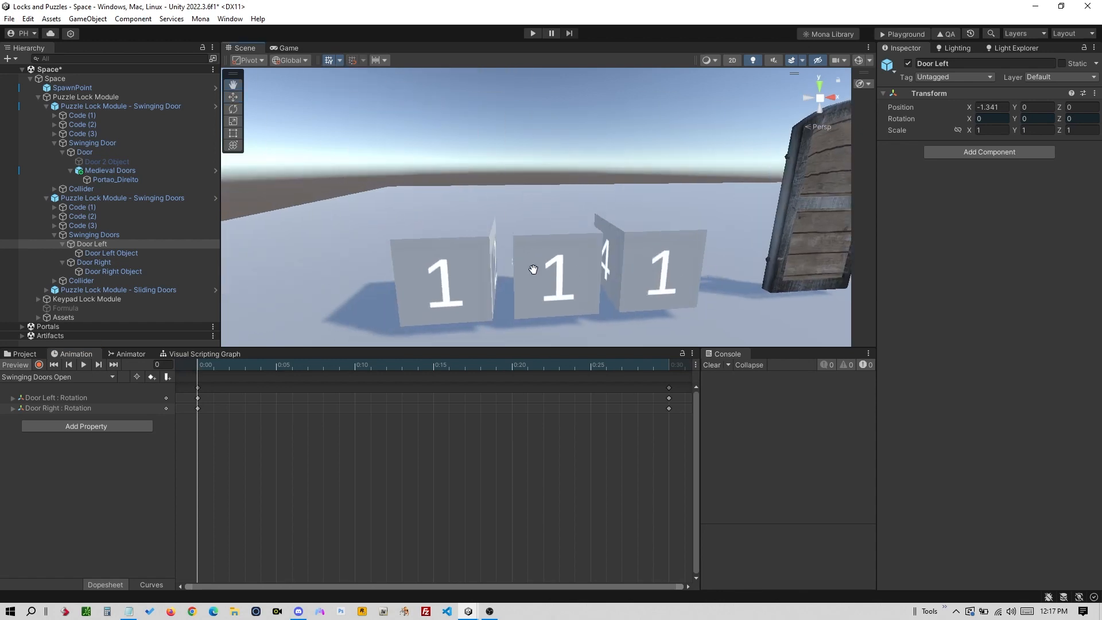
left_click(101, 108)
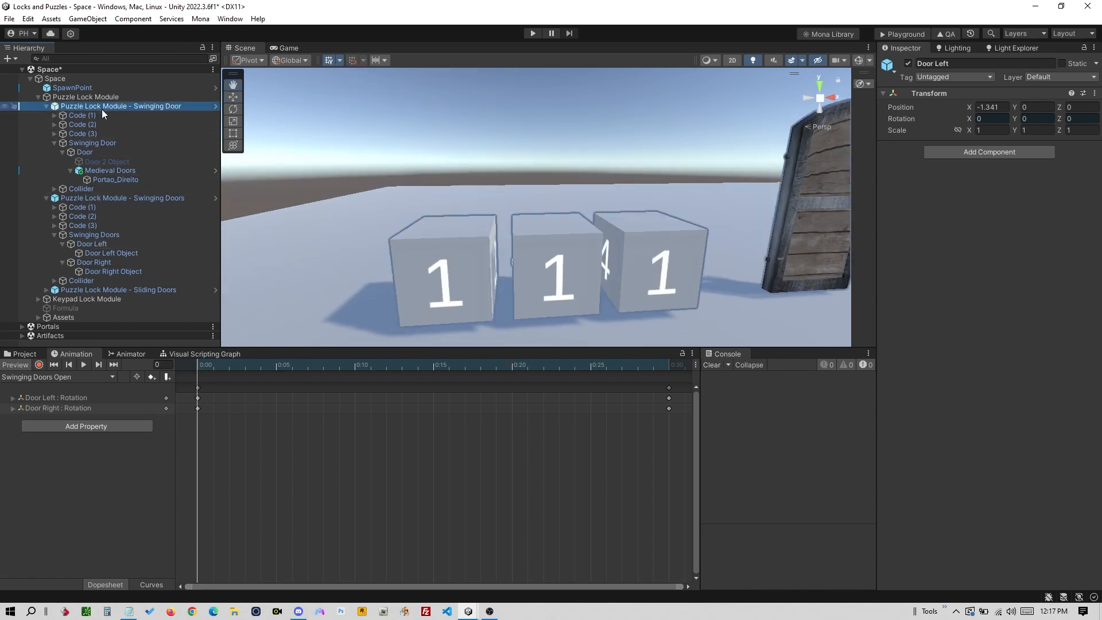
left_click(92, 143)
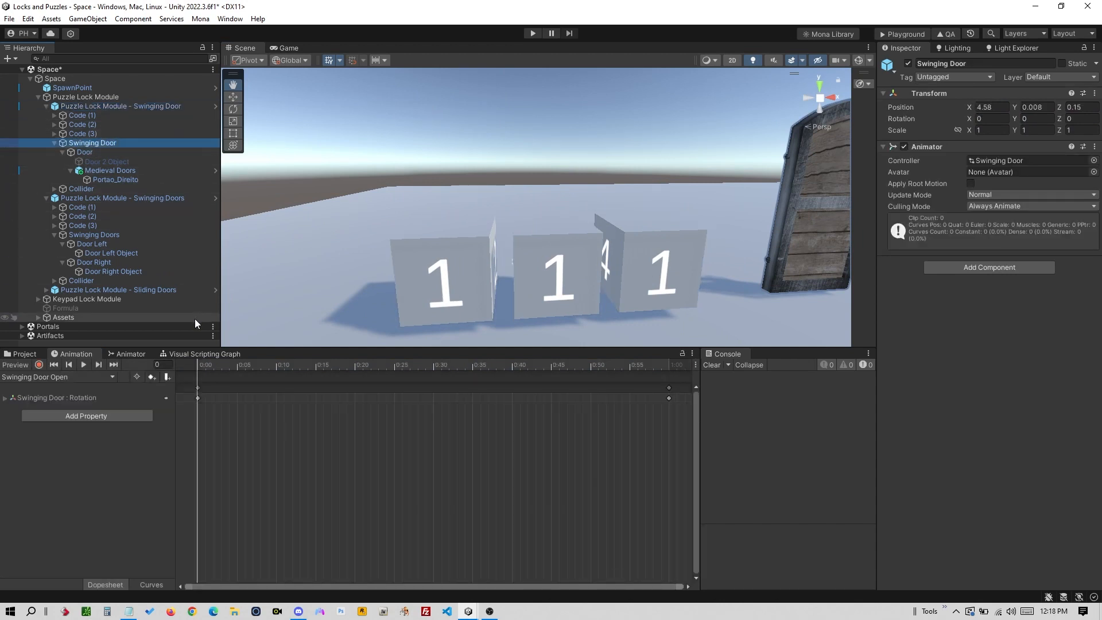
- Open the Animator window showing the Swinging Door's state graph
left_click(54, 143)
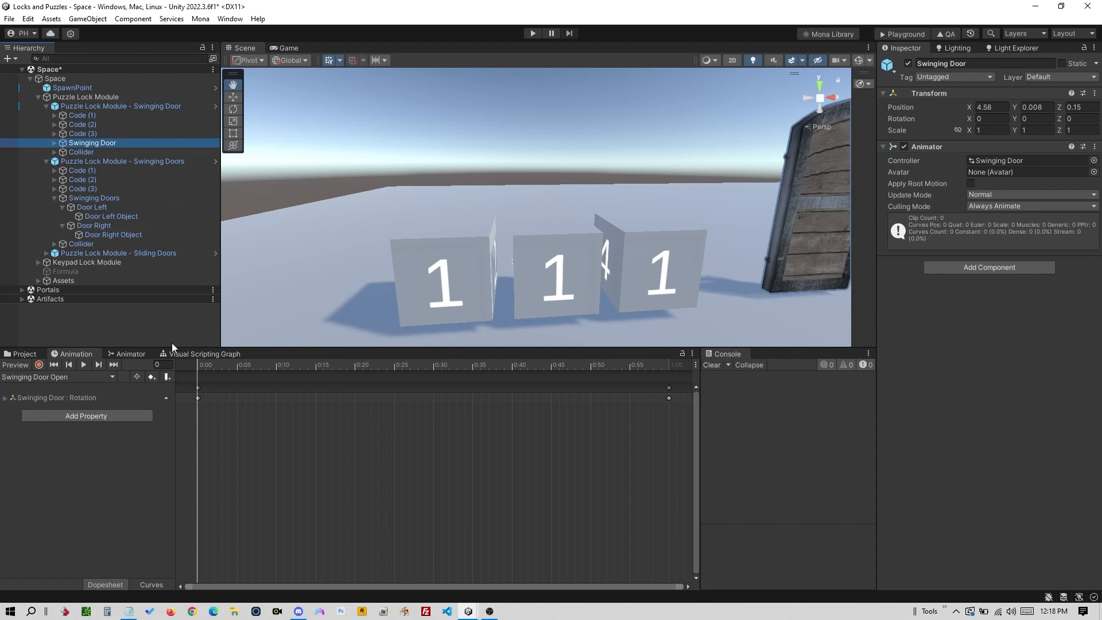
left_click(128, 355)
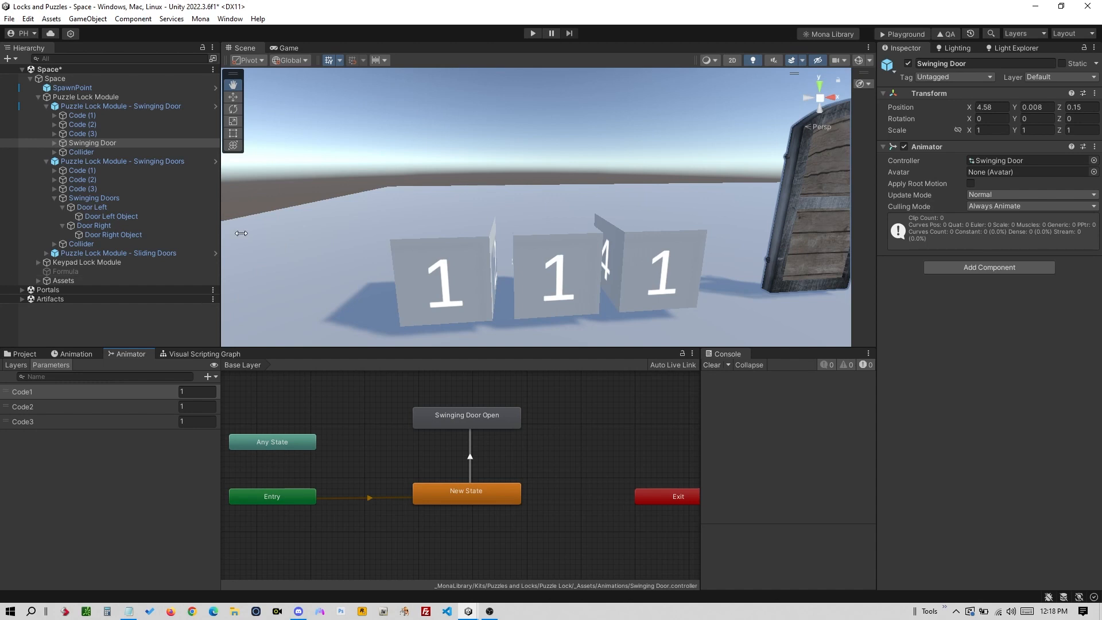
left_click(231, 19)
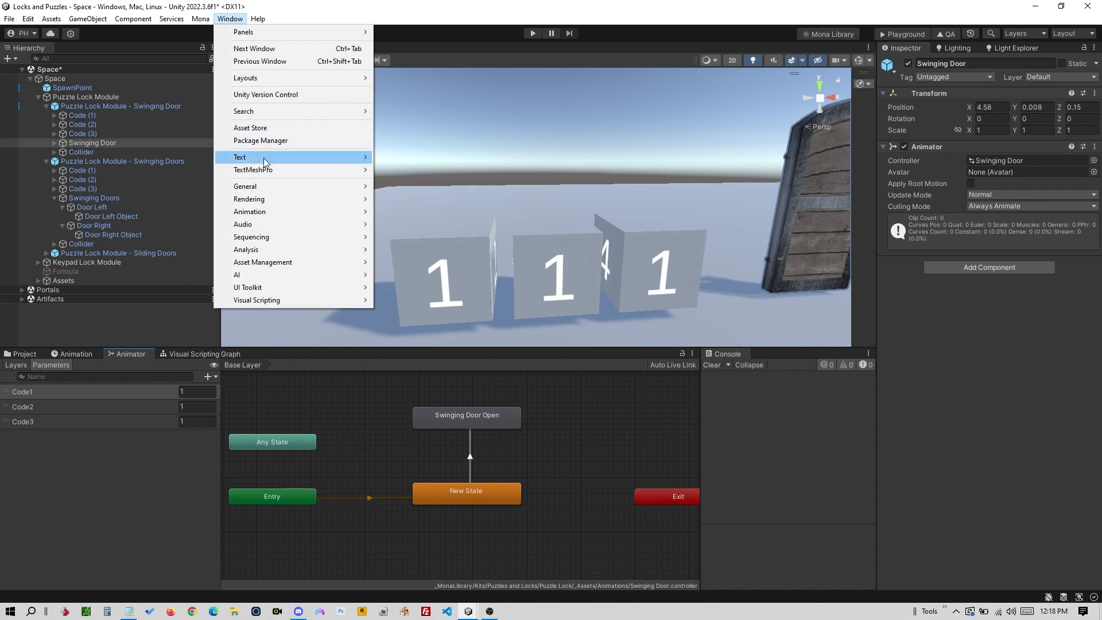
mouse_move(279, 211)
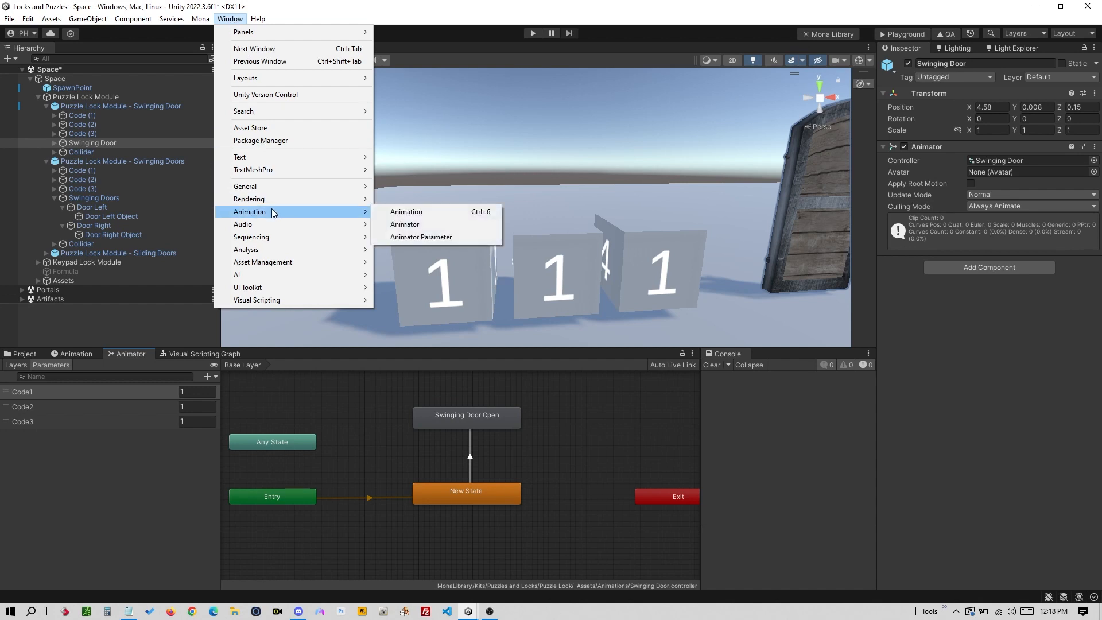
left_click(418, 225)
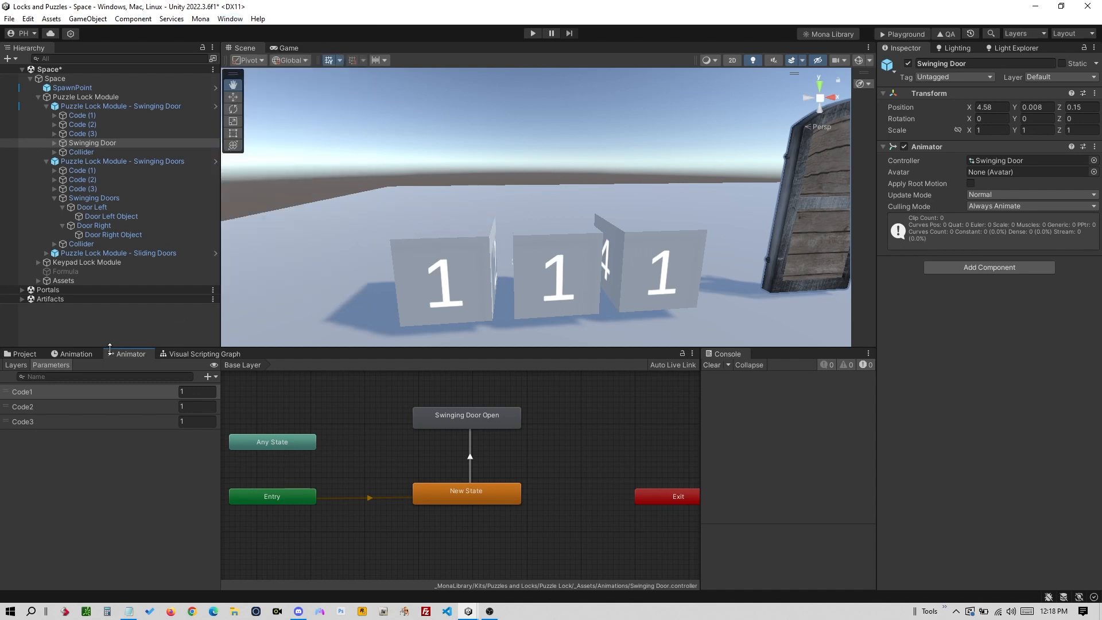
- Select the Code1, Code2 and Code3 parameters in turn
left_click(51, 391)
left_click(51, 411)
left_click(52, 425)
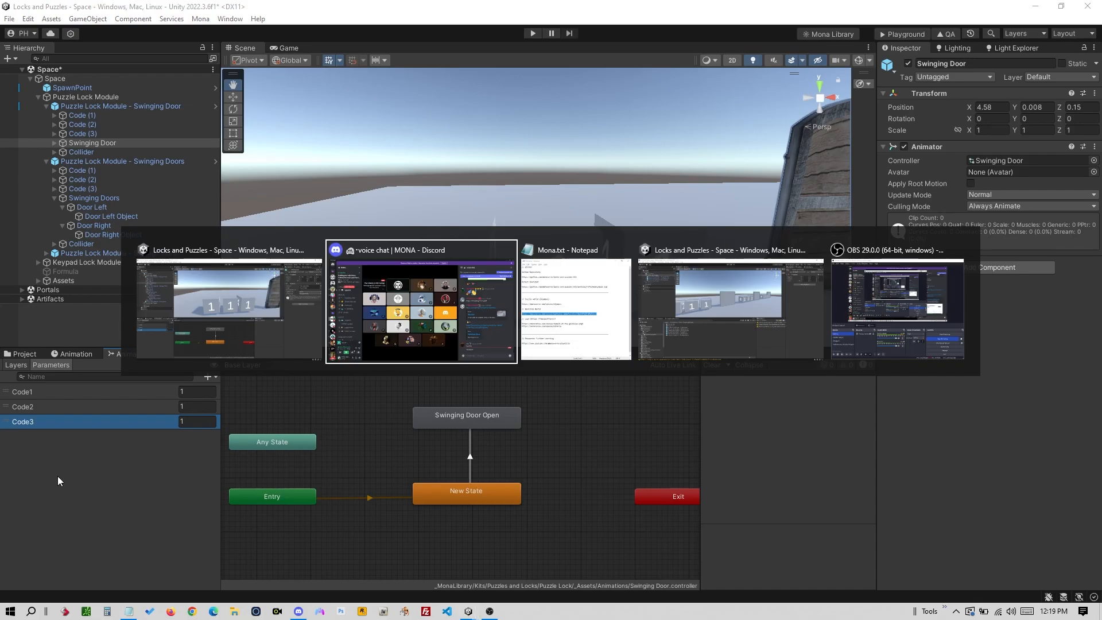
key("alt+Tab")
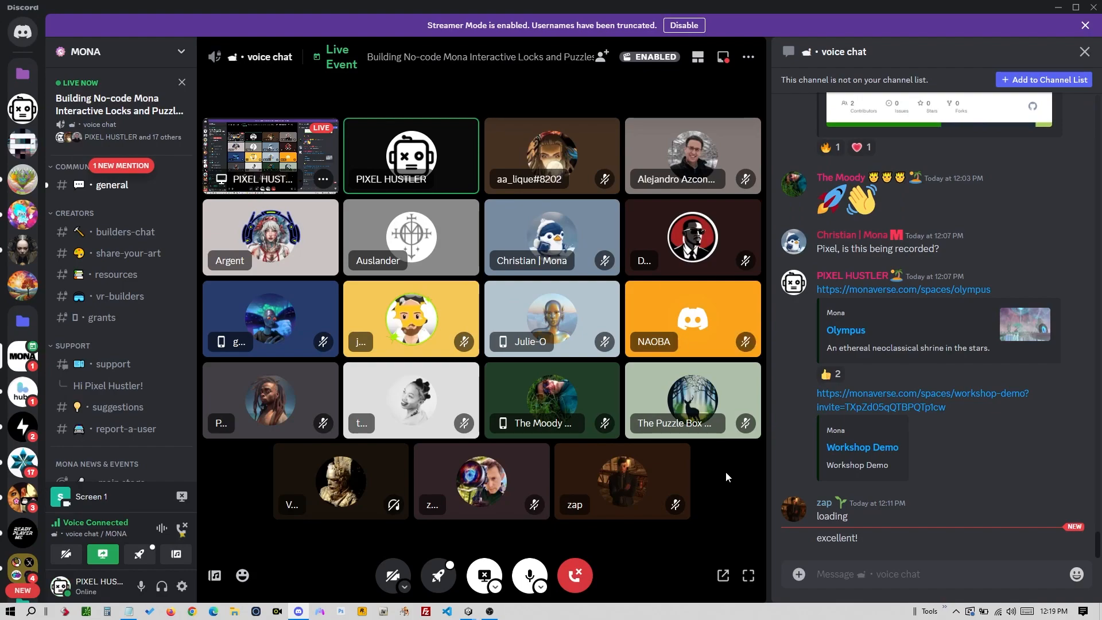
key("alt+Tab")
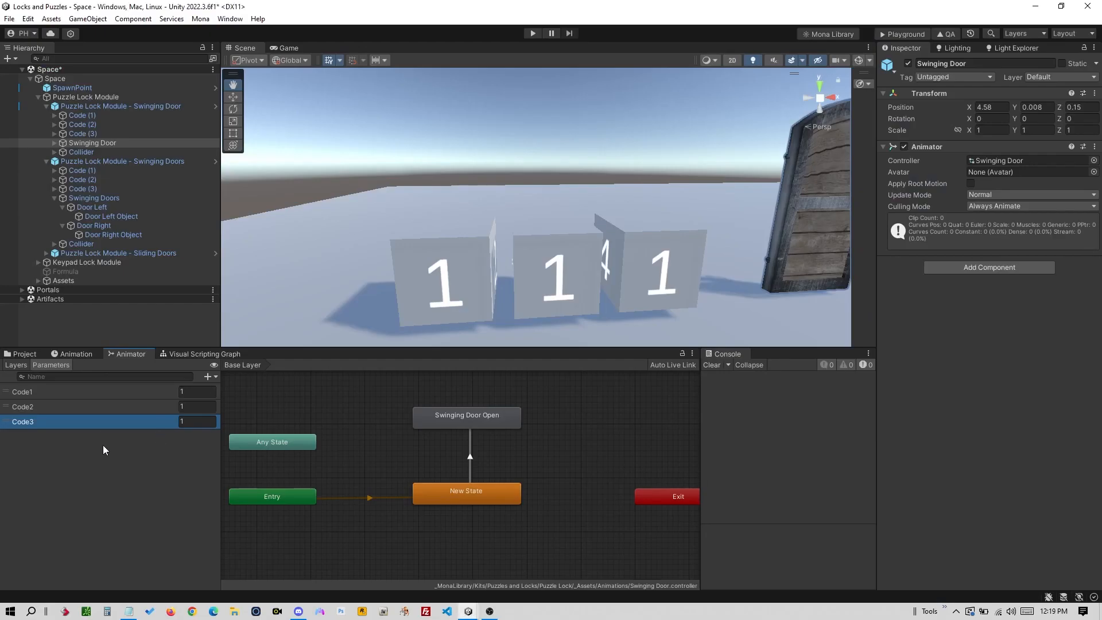
- Review the Code1–Code3 parameters and the animator's Layers list
left_click(79, 393)
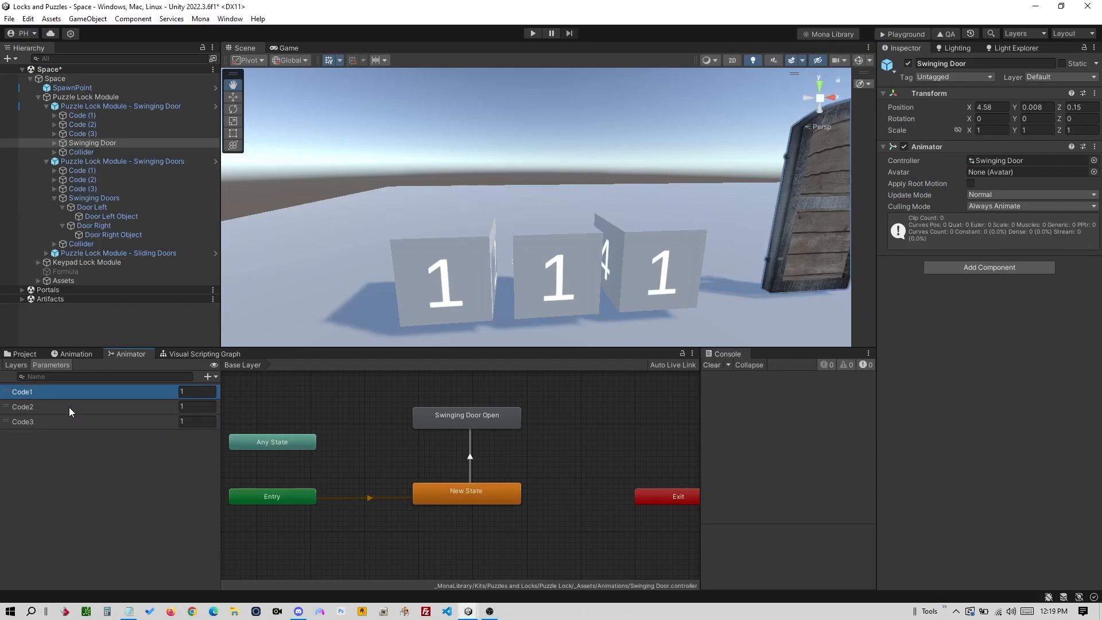
left_click(69, 407)
left_click(67, 423)
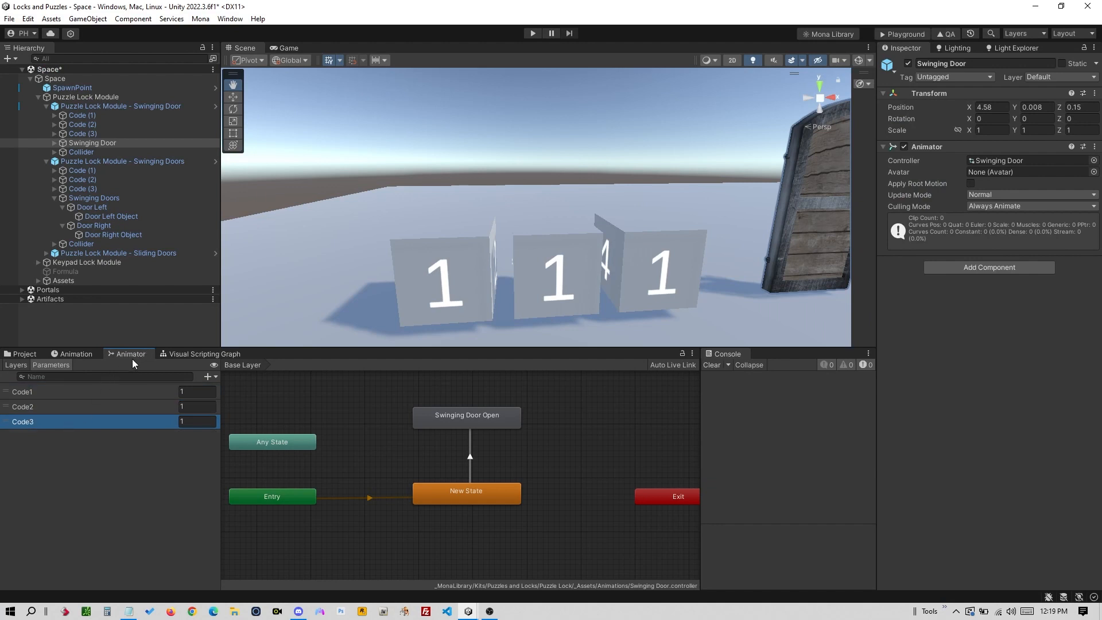
left_click(15, 366)
left_click(48, 366)
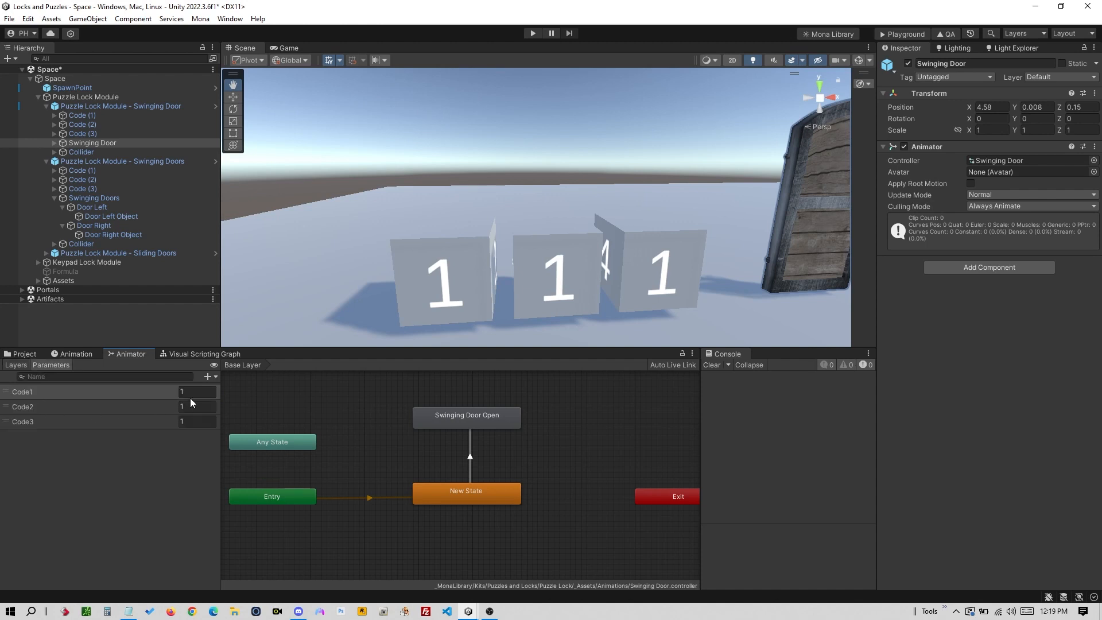
- Select the New State to Swinging Door Open transition to view its conditions
left_click(470, 457)
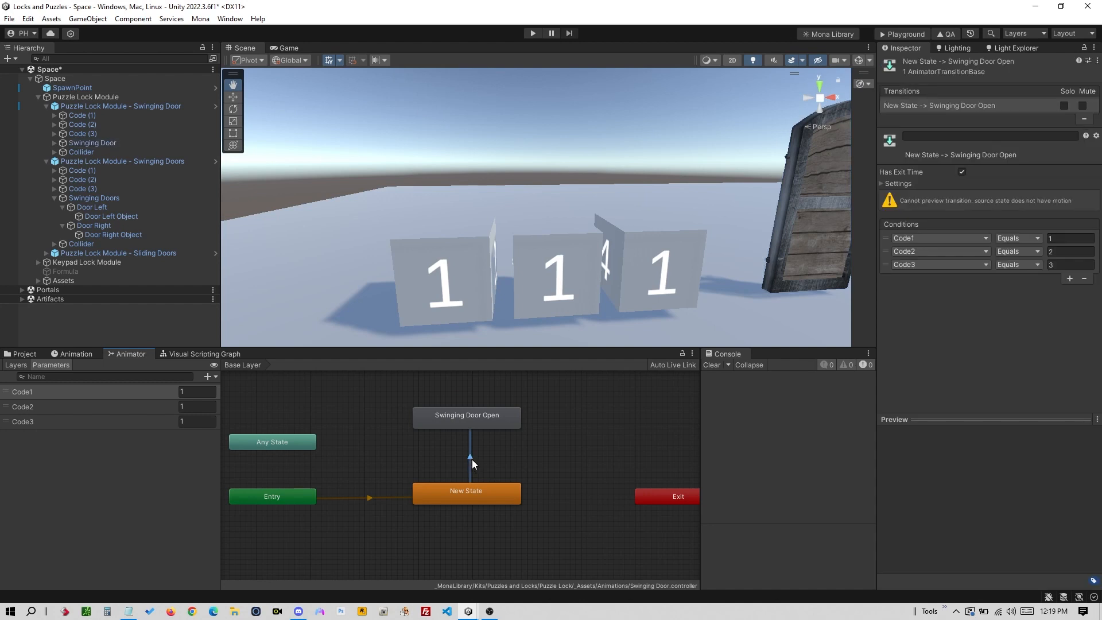
left_click(468, 493)
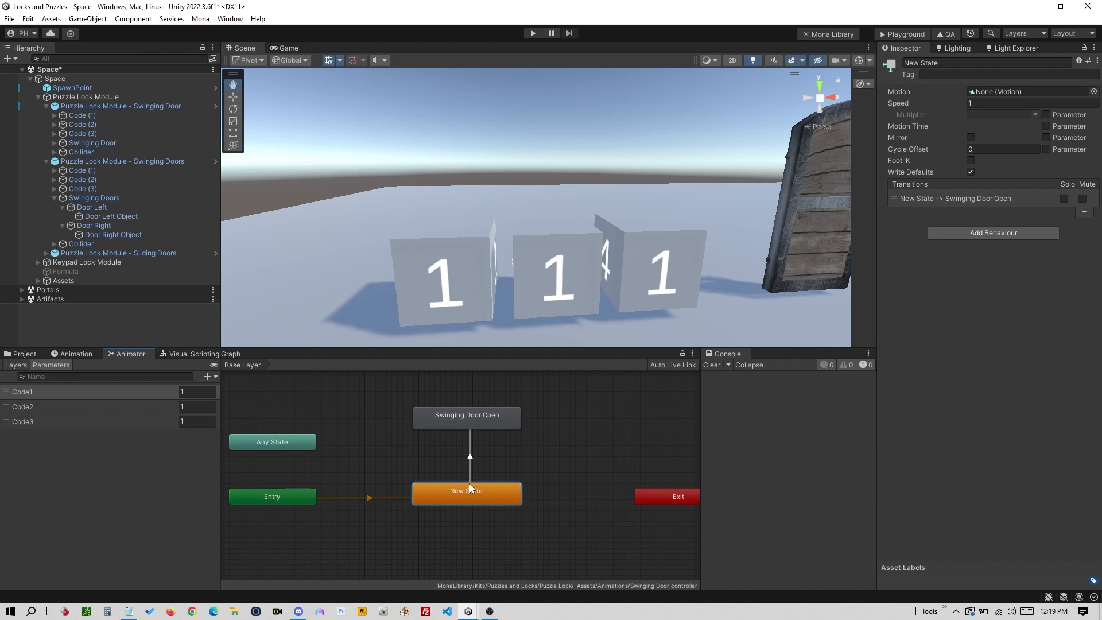
left_click(471, 458)
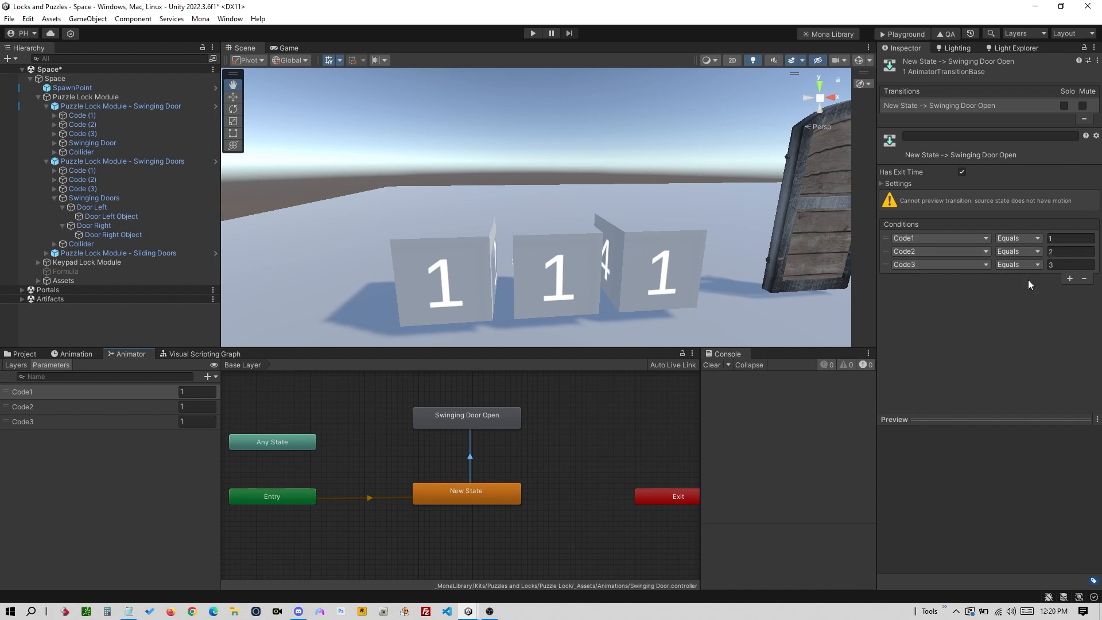
- Set the transition conditions to Code1 equals 2, Code2 equals 1, Code3 equals 4
left_click(1061, 237)
key("Tab")
type("1")
key("Tab")
left_click(951, 336)
- Pan across the code cubes and select Puzzle Lock Module - Swinging Door
left_click_drag(444, 271, 452, 222)
left_click_drag(699, 238, 599, 232)
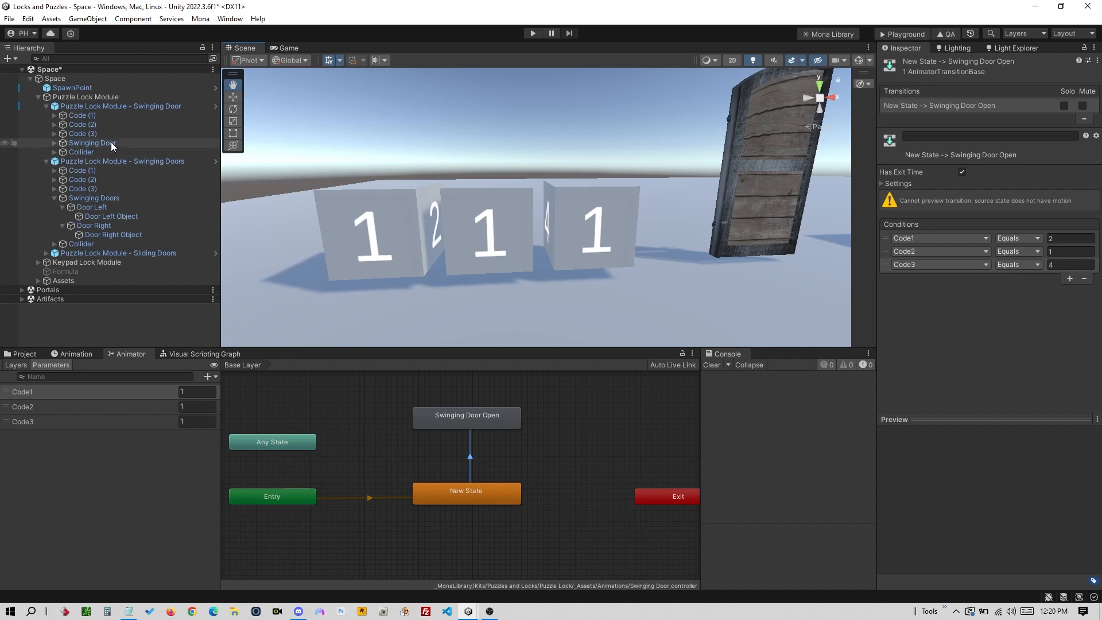
left_click(118, 105)
- Frame the door module, expand Code (1), and select its Puzzle Piece, Puzzle Cube and Symbol 1
double_click(123, 106)
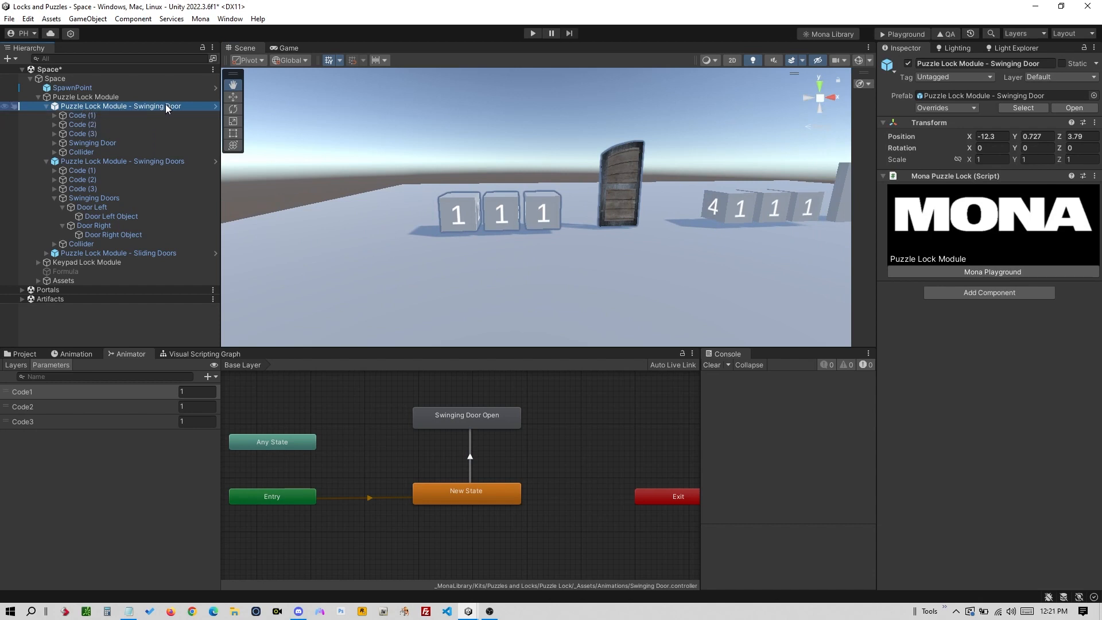
left_click(109, 124)
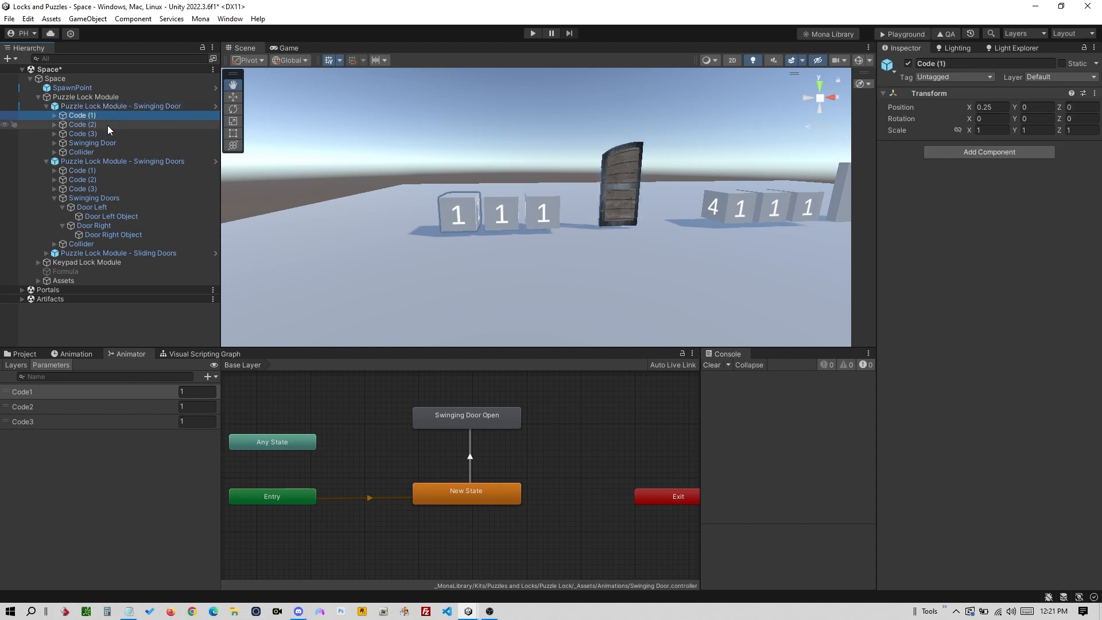
left_click(106, 132)
left_click(73, 115)
left_click(54, 115)
left_click(103, 124)
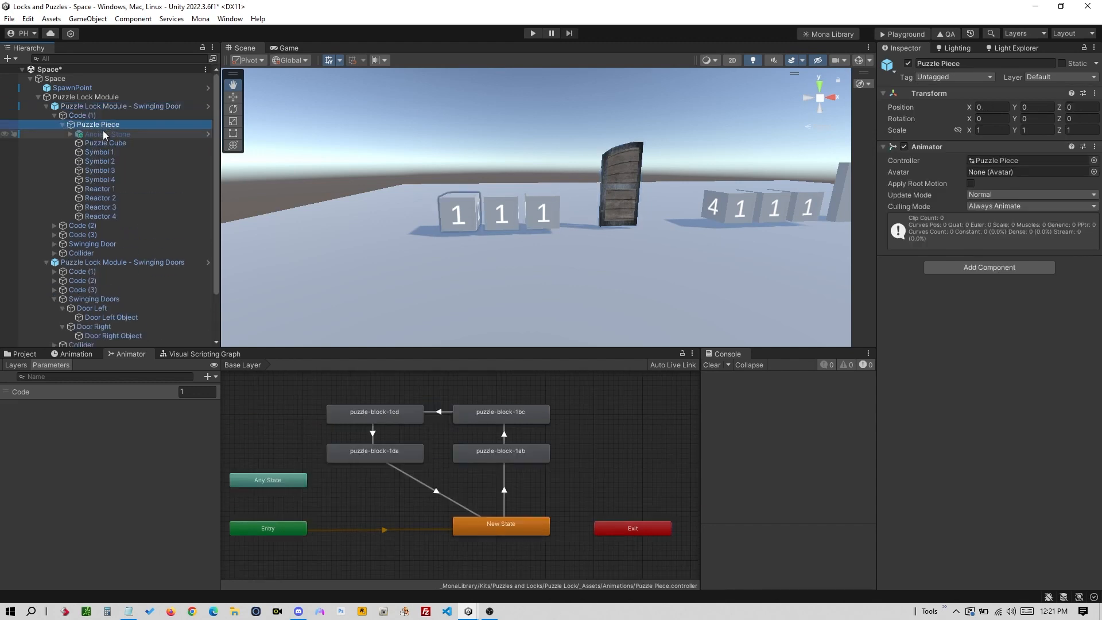
left_click(127, 144)
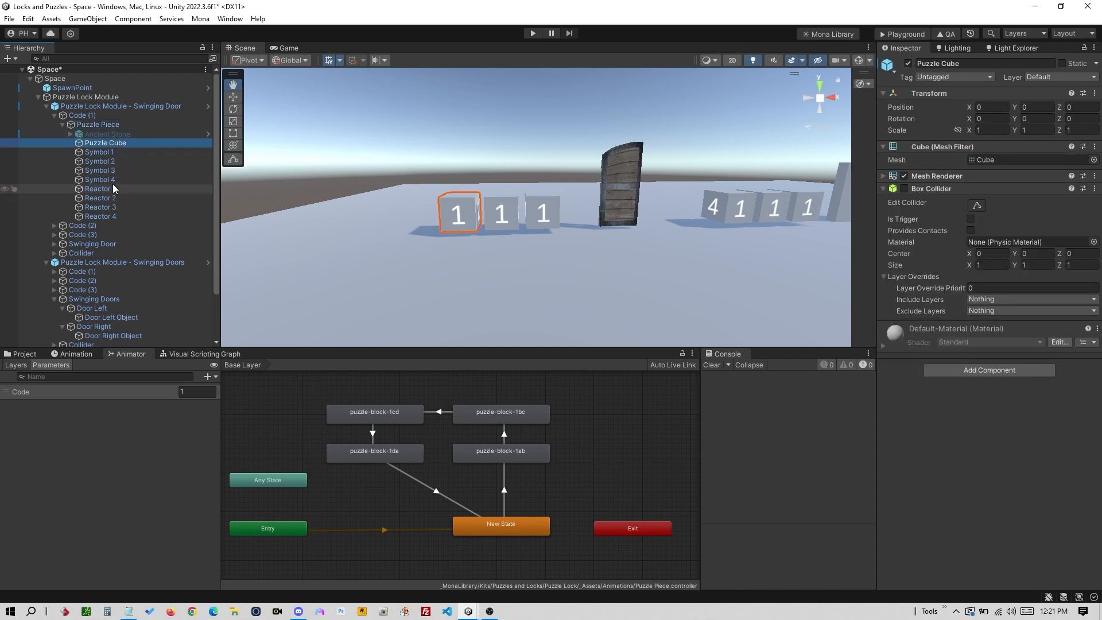
left_click(113, 179)
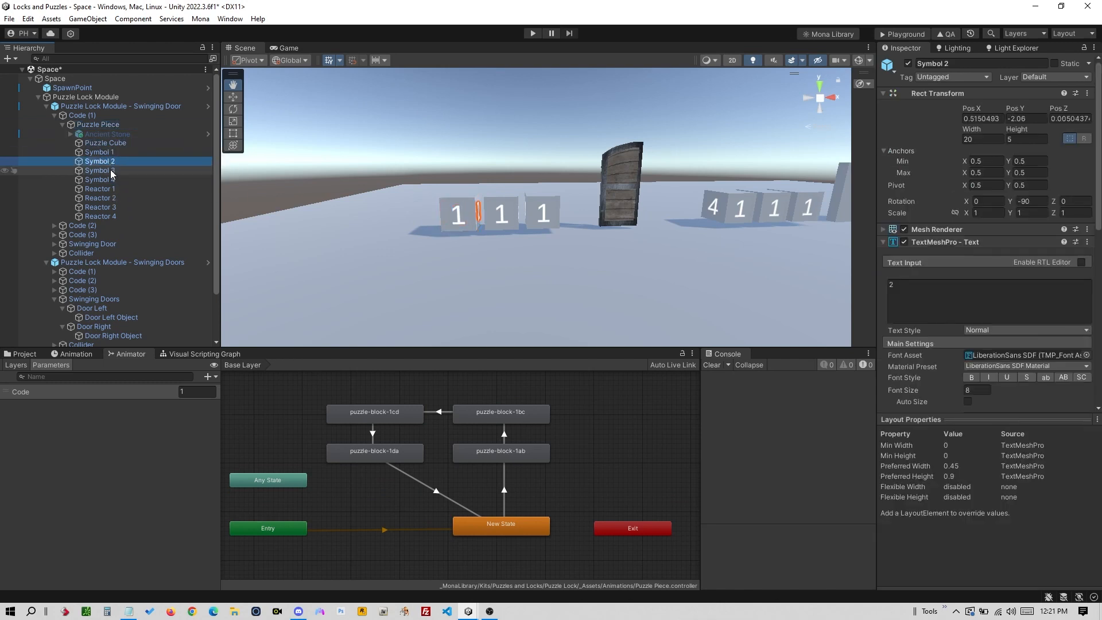
left_click(110, 152)
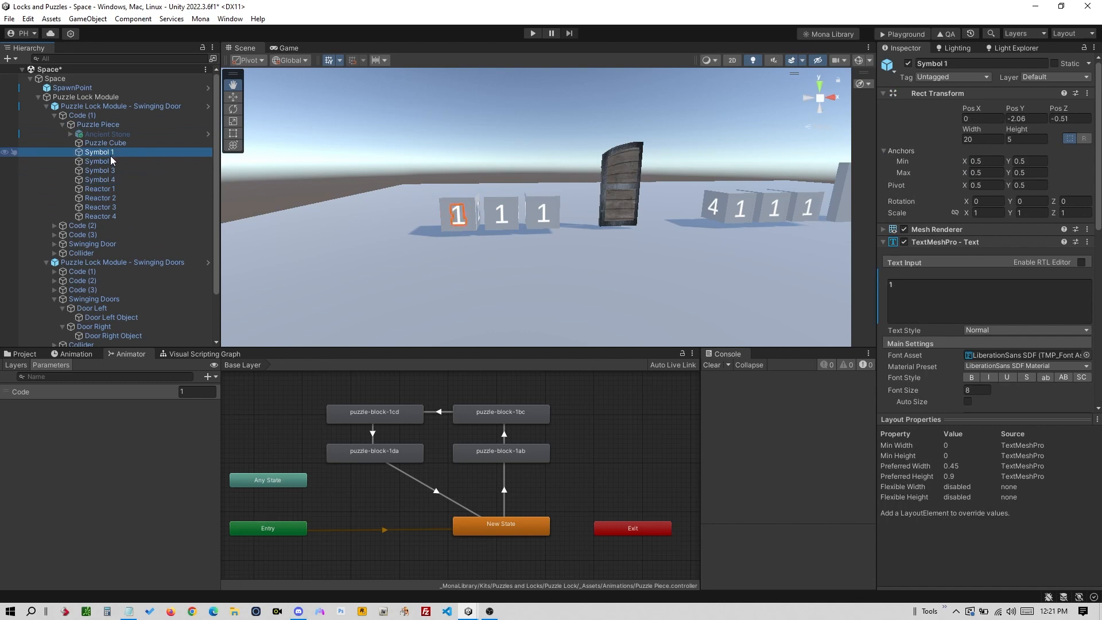
- Test Symbol 1's Text Input with A, then 3, leaving it reading 1
scroll(443, 249, "up", 5)
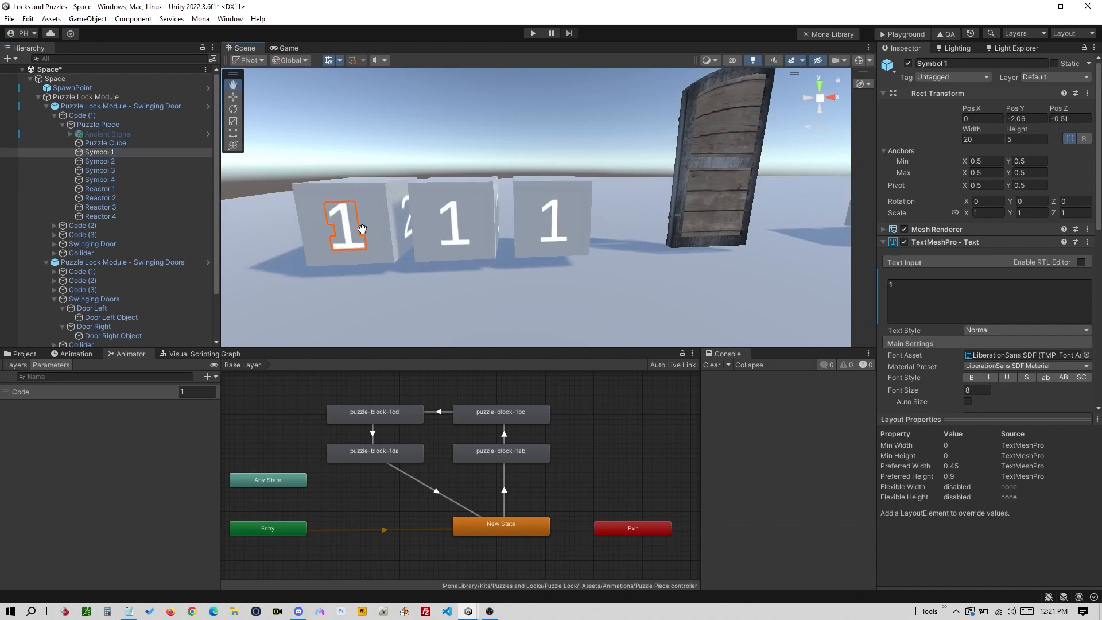
left_click_drag(362, 230, 500, 225)
left_click(890, 284)
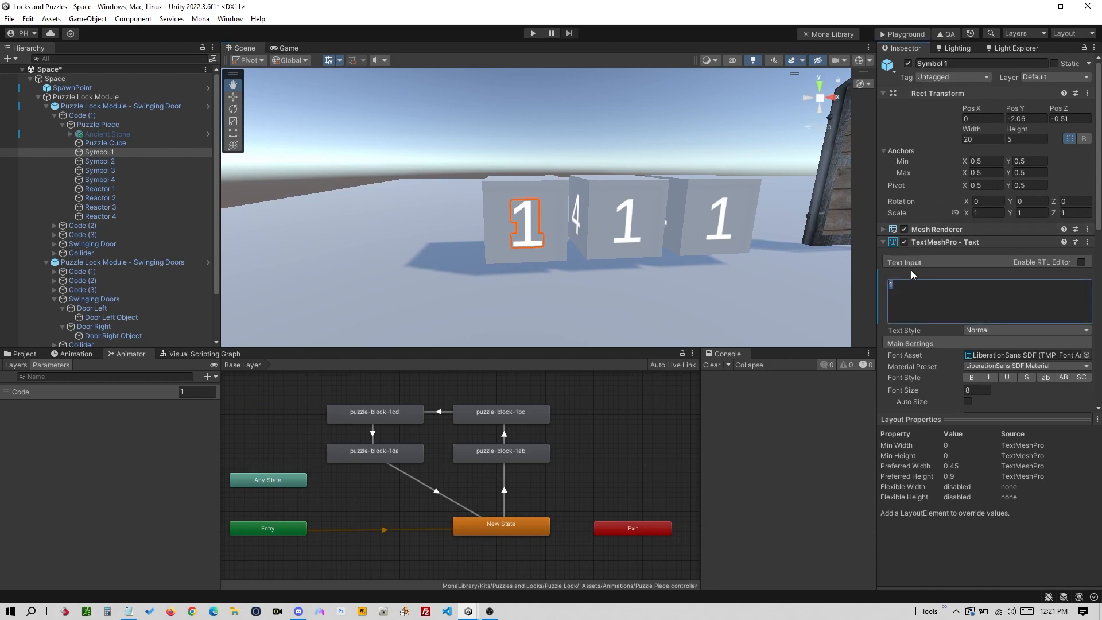
type("A")
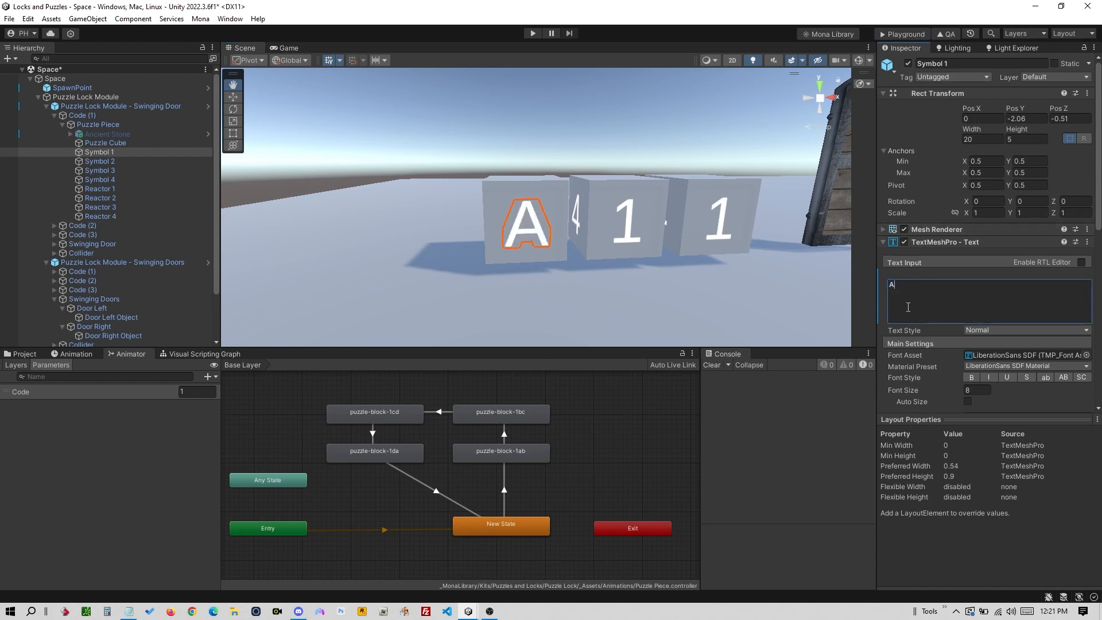
double_click(890, 290)
type("3")
double_click(892, 287)
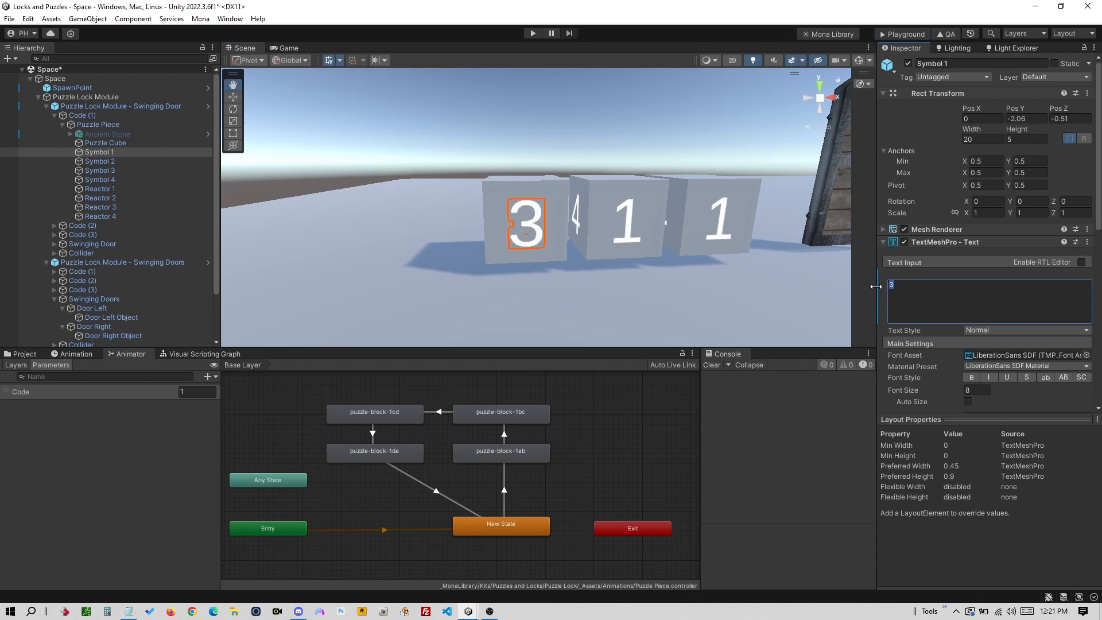
type("1")
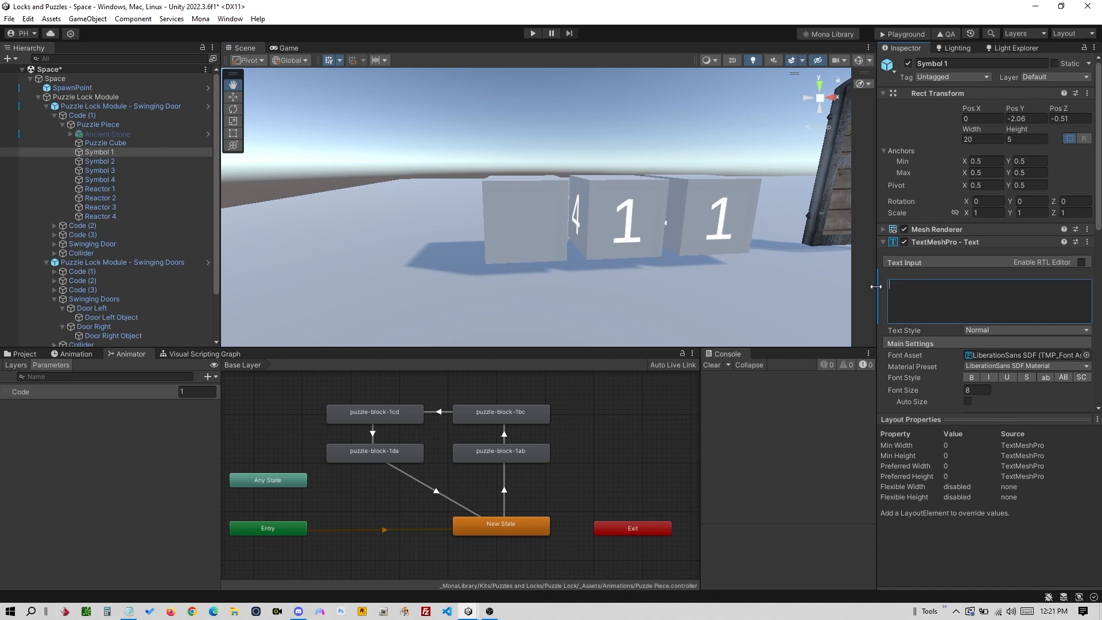
- Scrub the puzzle-block-1ab rotation clip in the Animation timeline
left_click(125, 153)
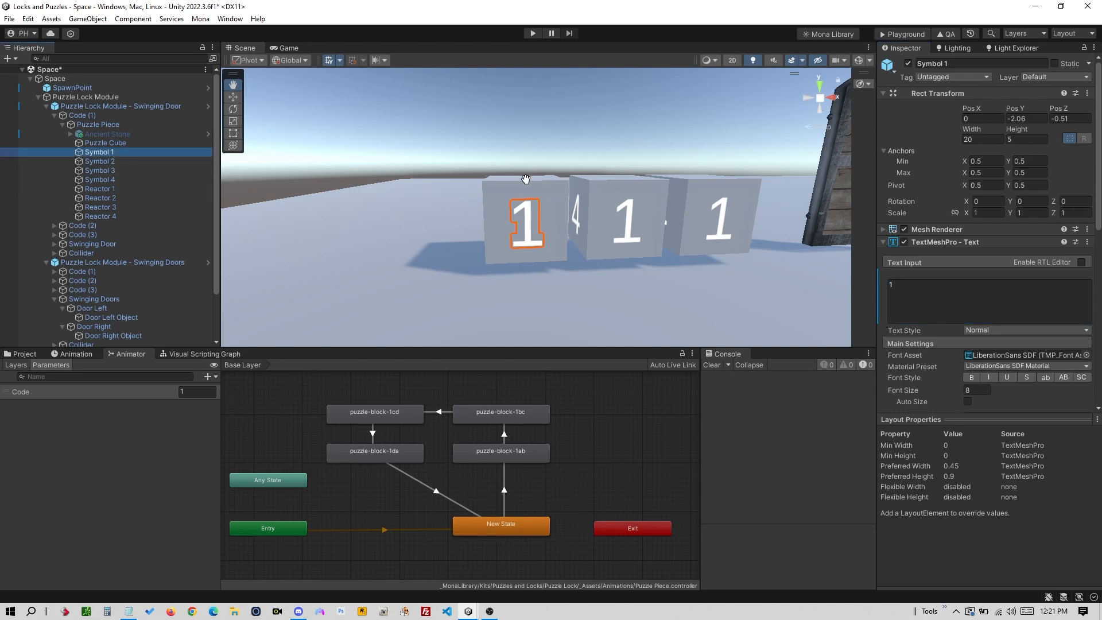
left_click_drag(531, 197, 484, 239, "alt")
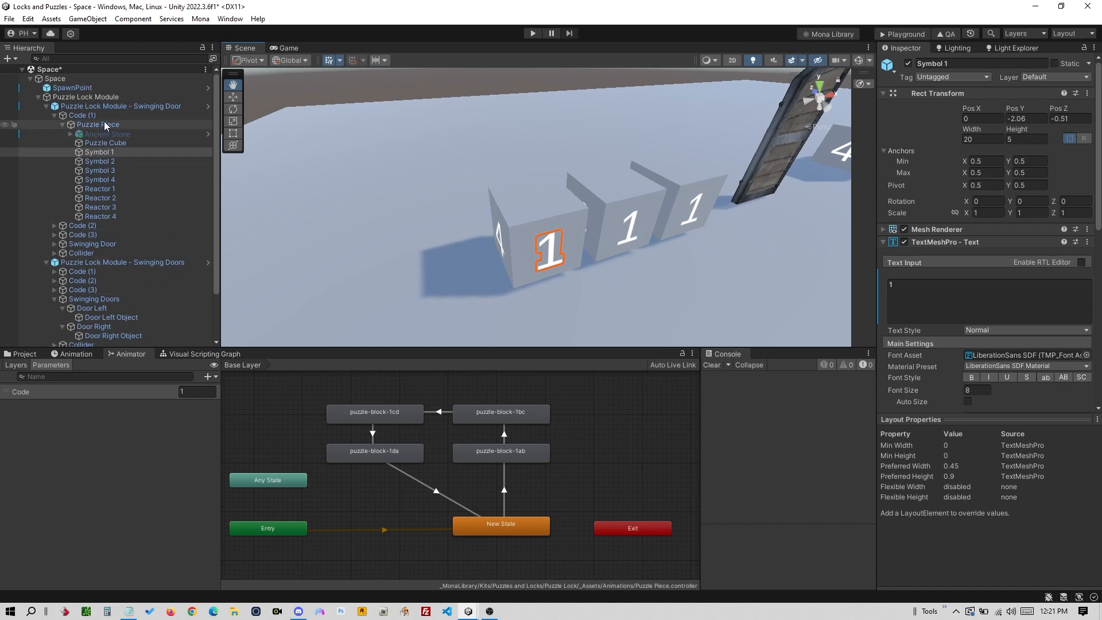
left_click(98, 152)
left_click(53, 355)
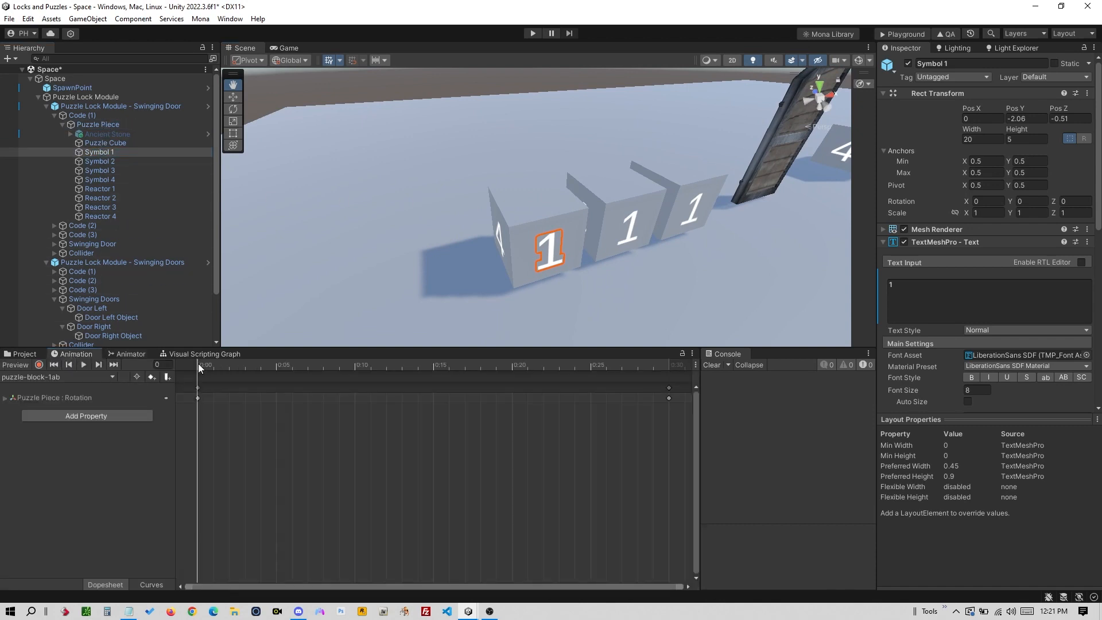
mouse_move(198, 363)
left_mouse_down()
mouse_move(449, 360)
mouse_move(286, 373)
mouse_move(189, 364)
left_mouse_up()
- Add a Sphere under the first code block's Puzzle Piece and select it
left_click(129, 135)
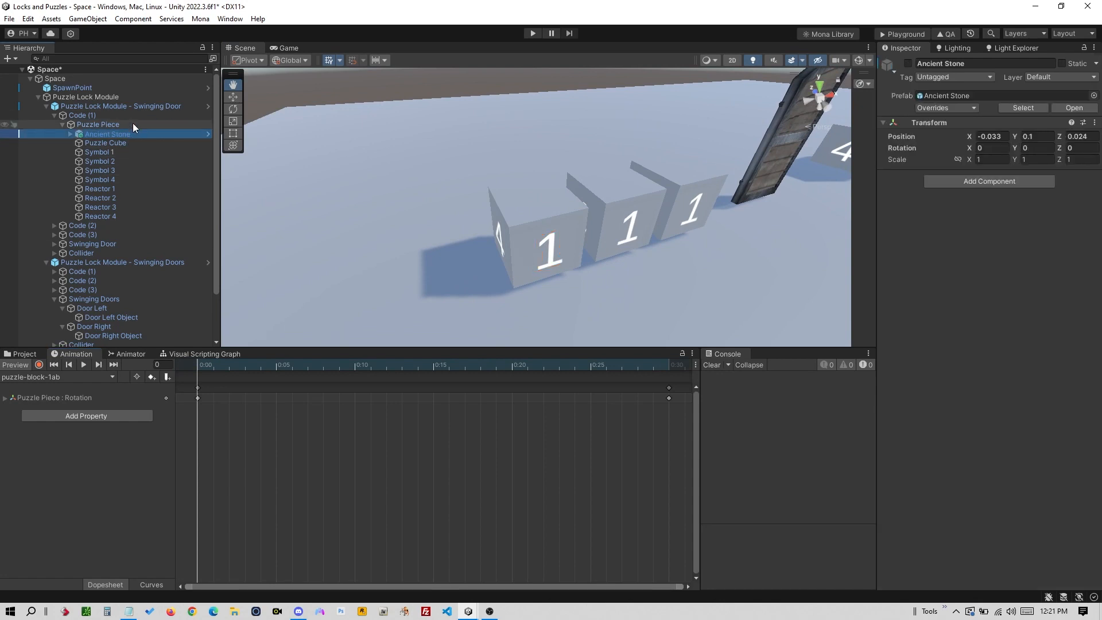
right_click(133, 124)
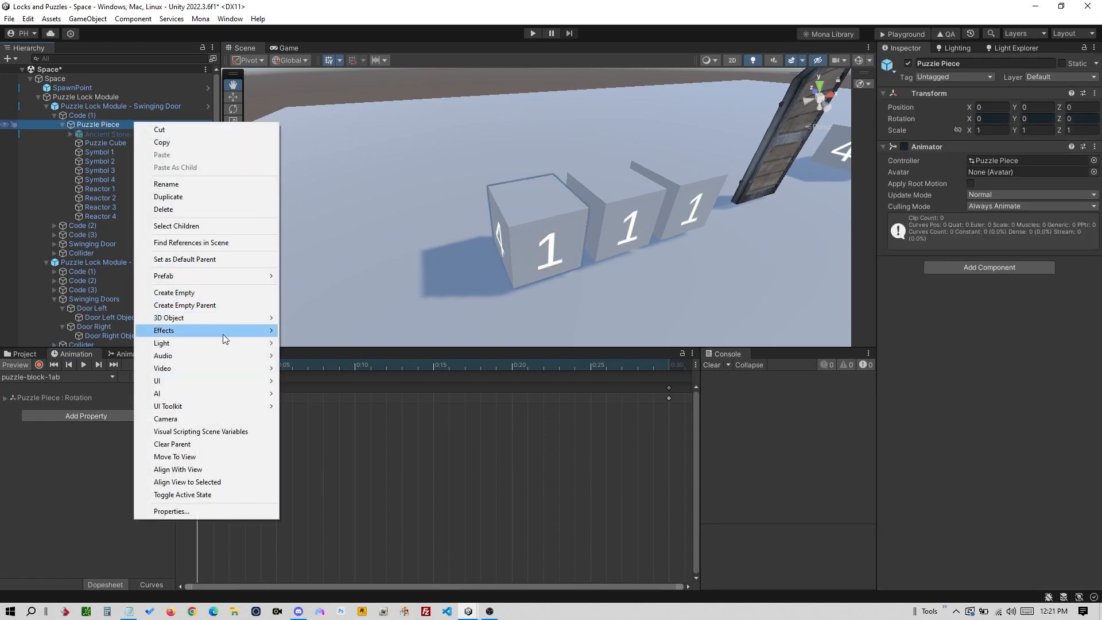
mouse_move(256, 318)
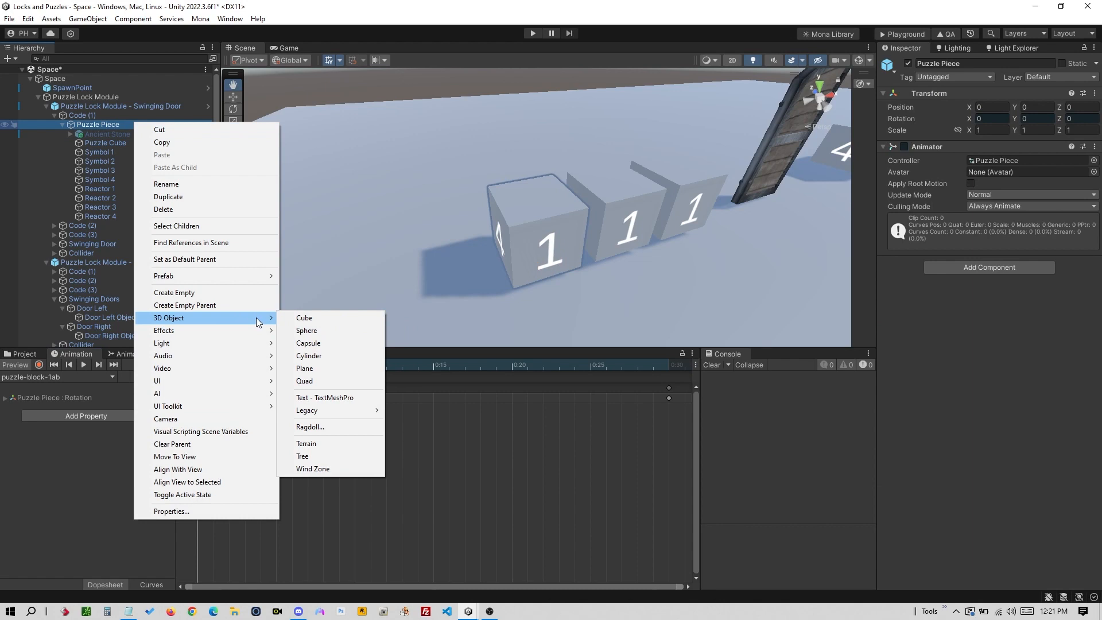
left_click(312, 330)
left_click(109, 208)
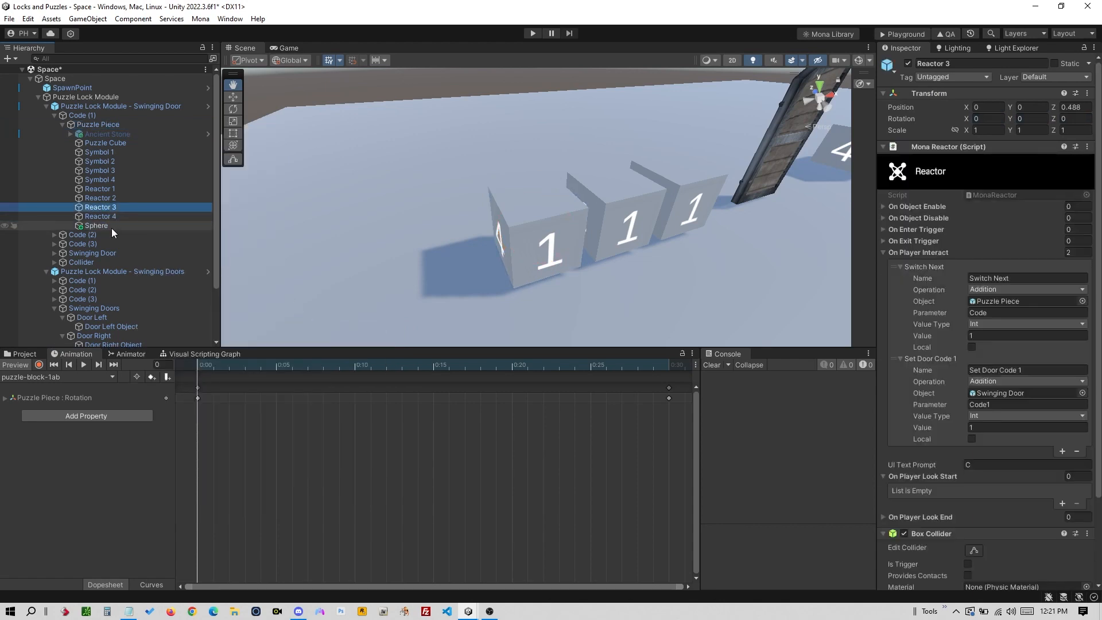
left_click(111, 228)
- Move the sphere to the cube's front, flatten it into a disc, and preview the rotation animation
key("e")
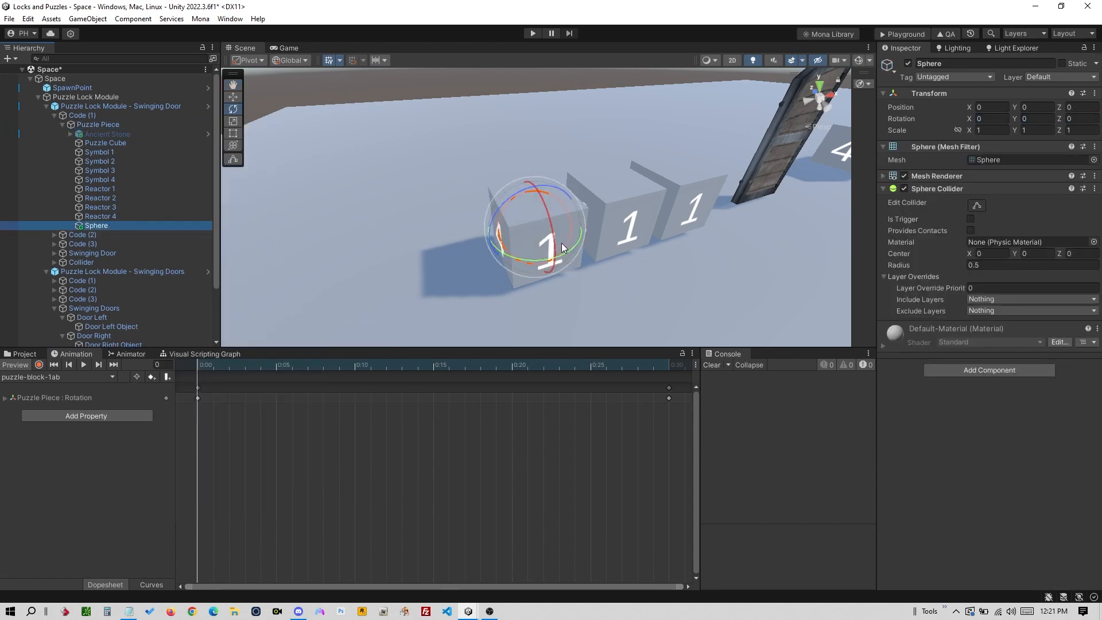
key("w")
left_click_drag(525, 212, 545, 253)
key("r")
left_click_drag(545, 253, 493, 261, "alt")
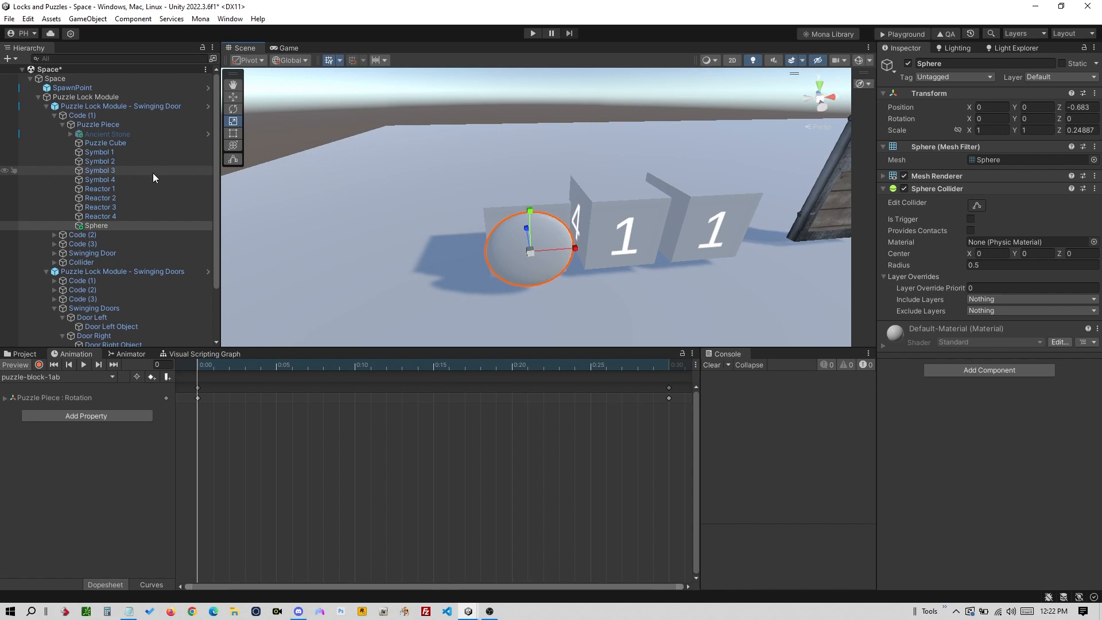
left_click(133, 123)
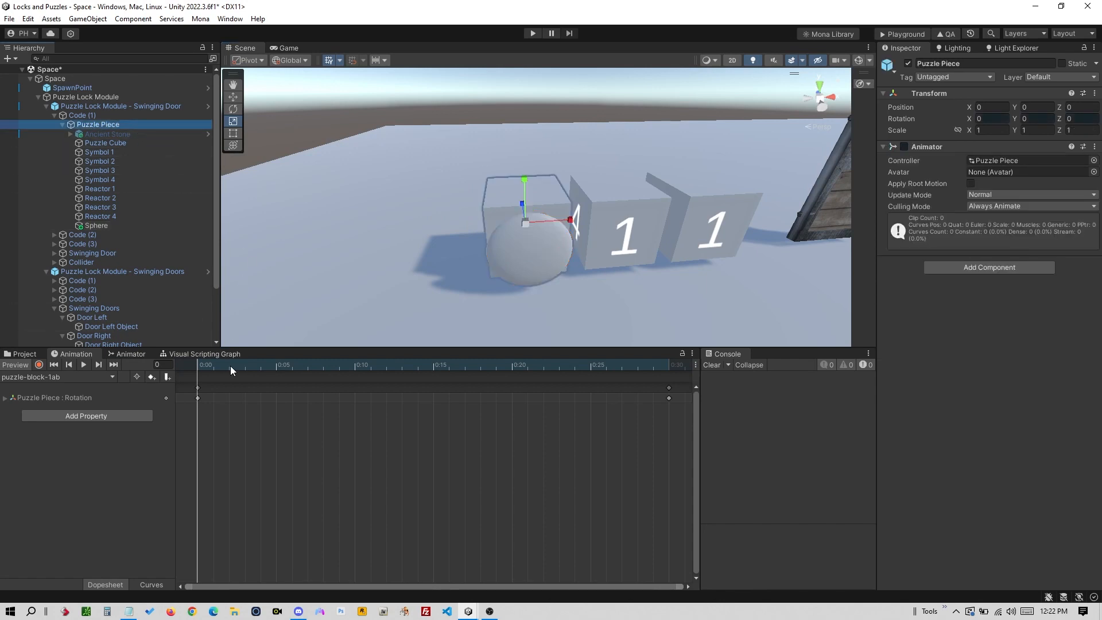
mouse_move(205, 368)
left_mouse_down()
mouse_move(655, 365)
mouse_move(301, 371)
mouse_move(576, 365)
mouse_move(211, 361)
mouse_move(601, 367)
mouse_move(191, 358)
left_mouse_up()
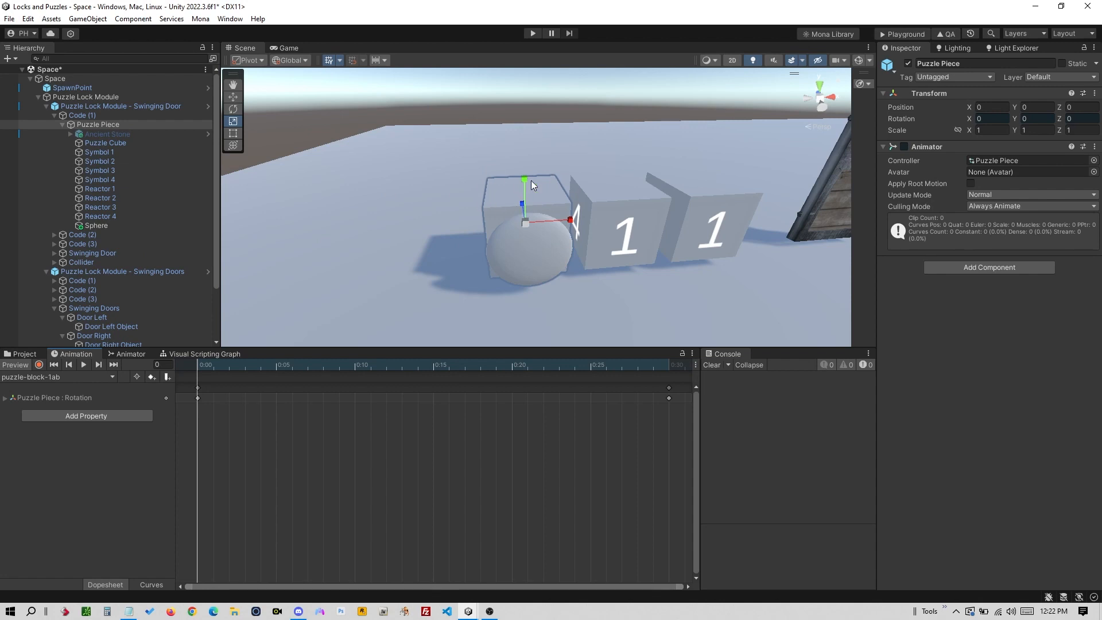
- Delete the Sphere from the Puzzle Piece
left_click(143, 225)
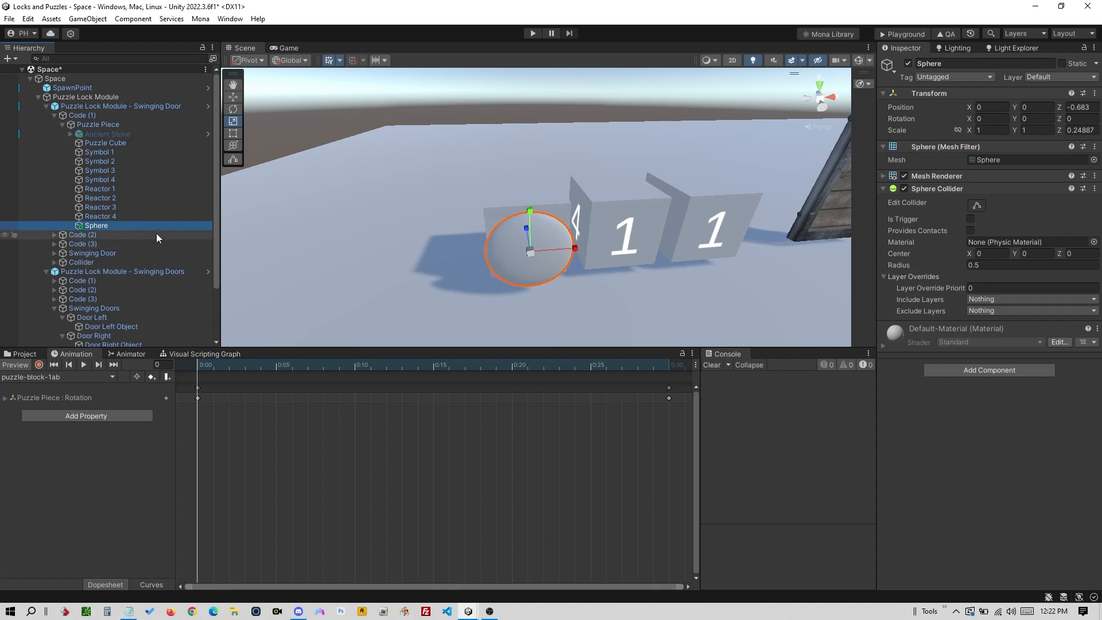
left_click(146, 216)
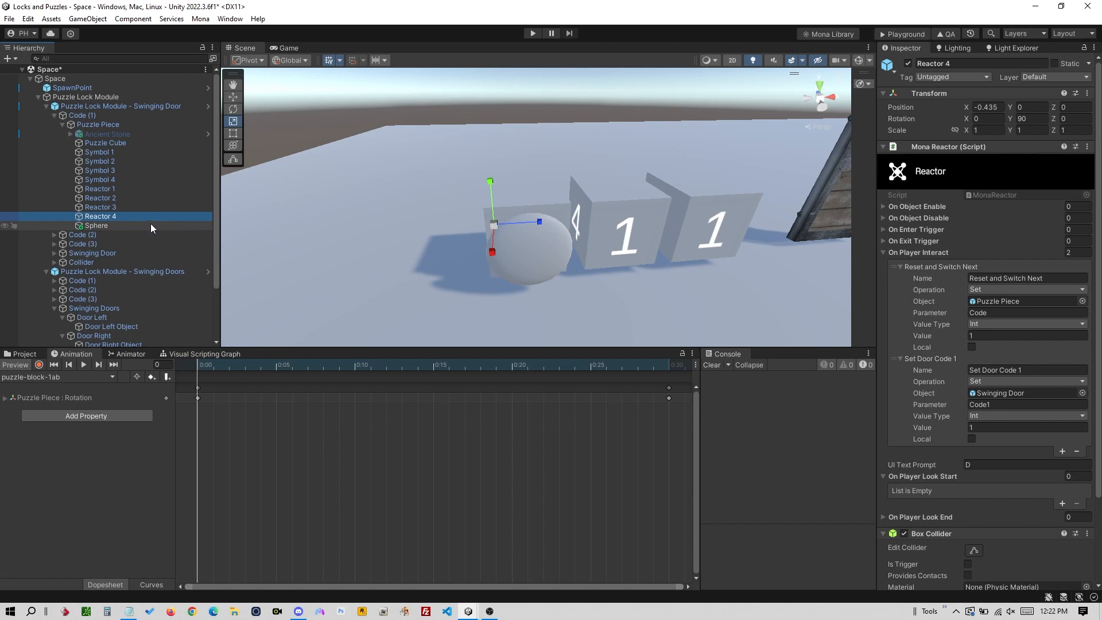
mouse_move(151, 225)
left_mouse_down()
mouse_move(186, 208)
mouse_move(141, 223)
left_mouse_up()
left_click(143, 225)
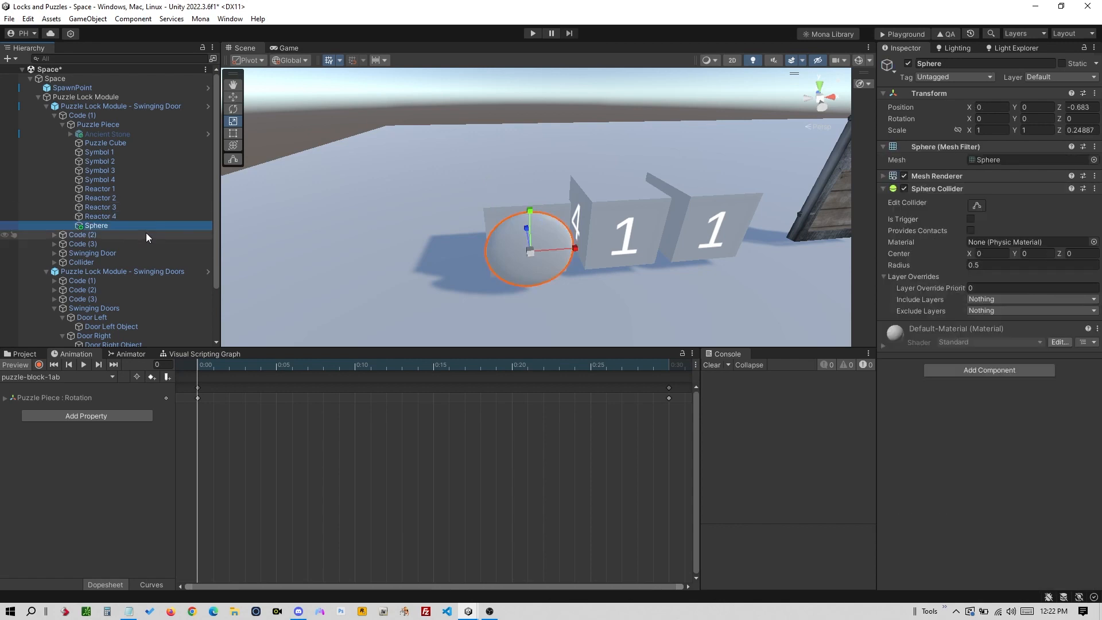
key("Delete")
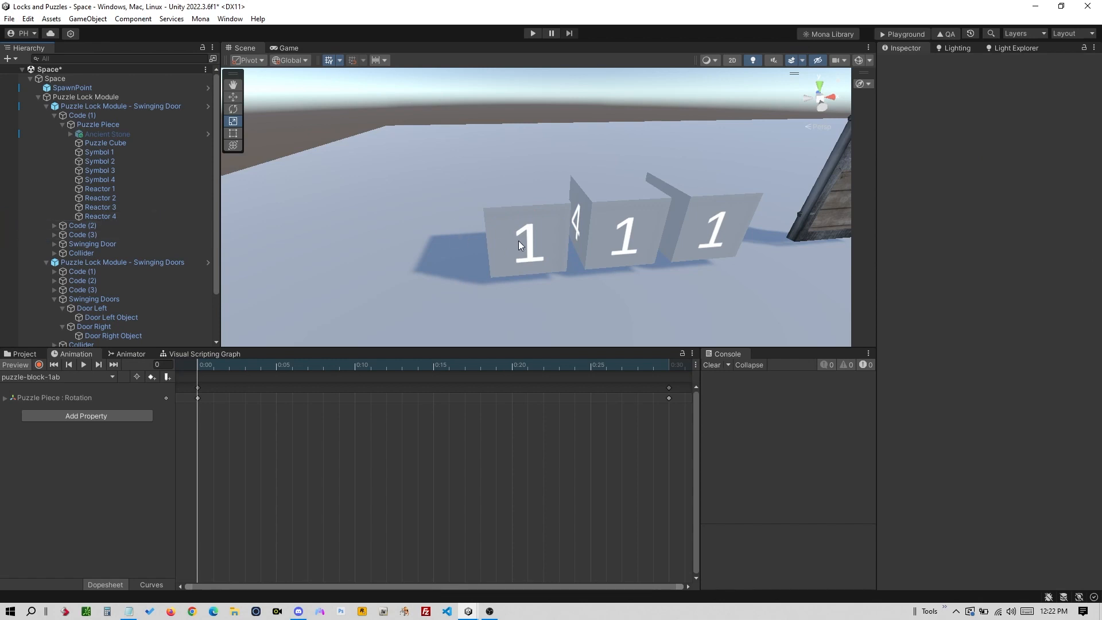
- Orbit and pan the Scene view to look over the three code cubes and the door
right_click_drag(531, 243, 641, 217)
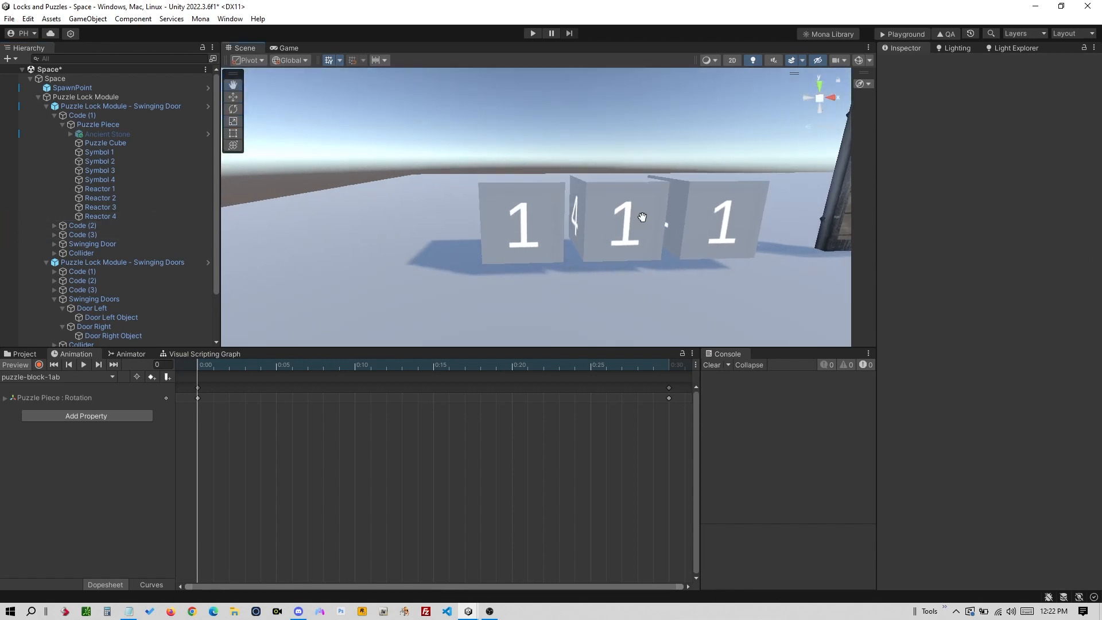
middle_click_drag(654, 223, 442, 230)
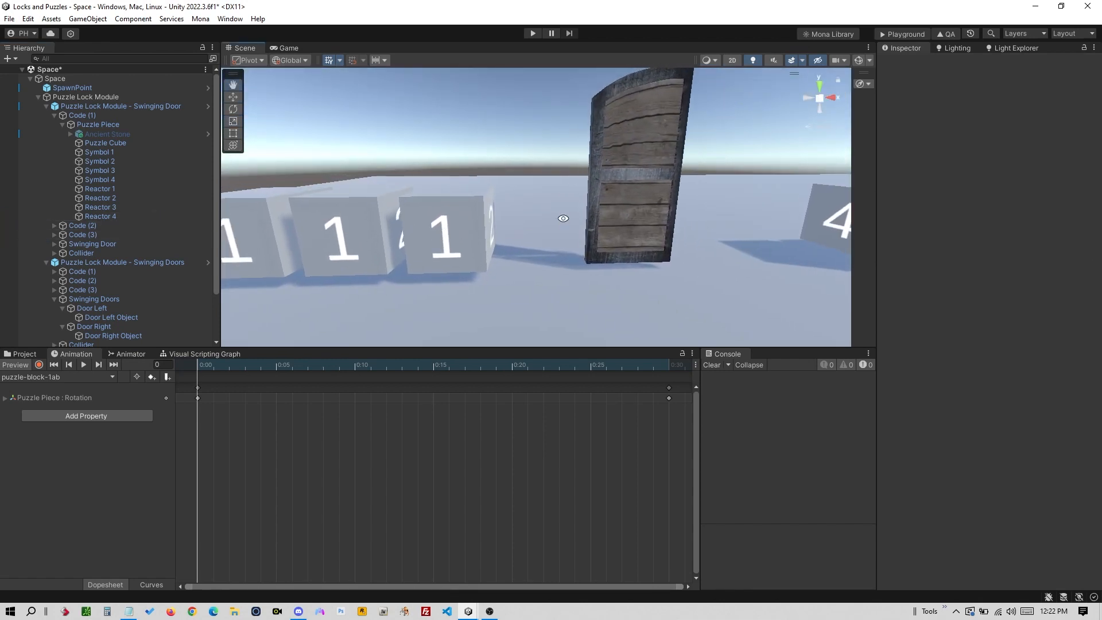
right_click_drag(563, 218, 561, 238)
scroll(577, 219, "down", 4)
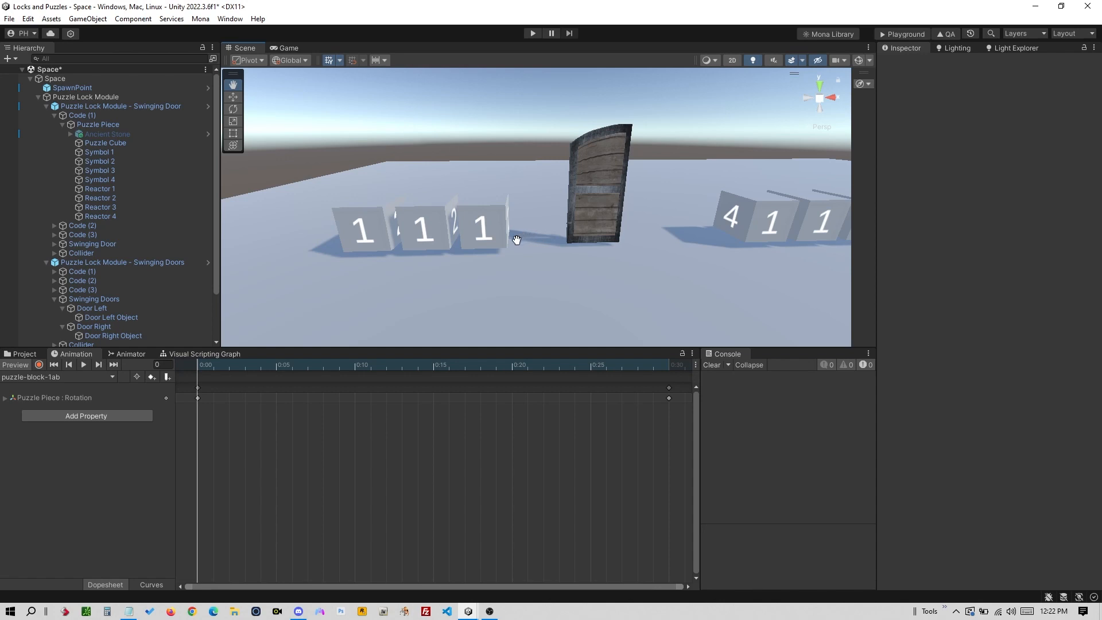
key("alt+Tab")
key("alt+Tab")
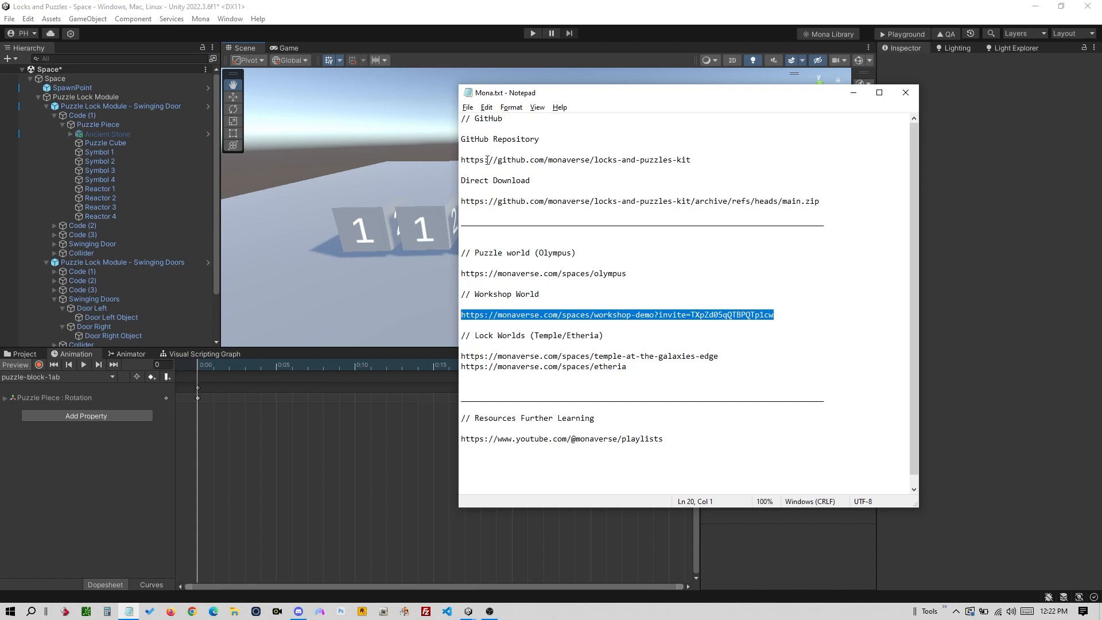
left_click(416, 189)
left_click_drag(417, 191, 542, 236)
left_click_drag(684, 229, 603, 221)
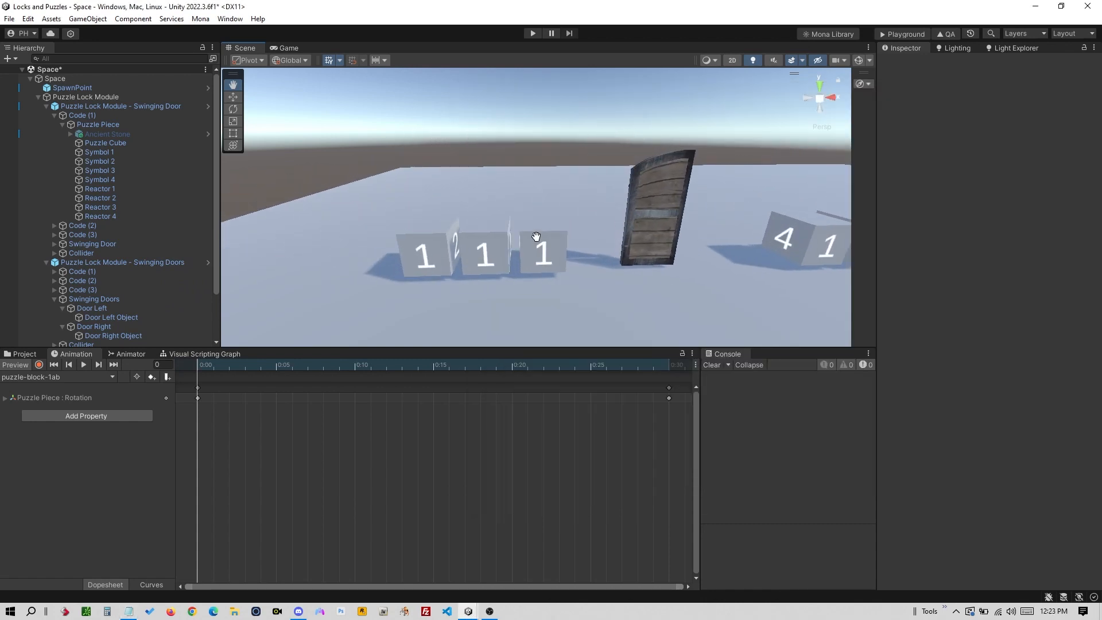
left_click_drag(438, 238, 470, 228)
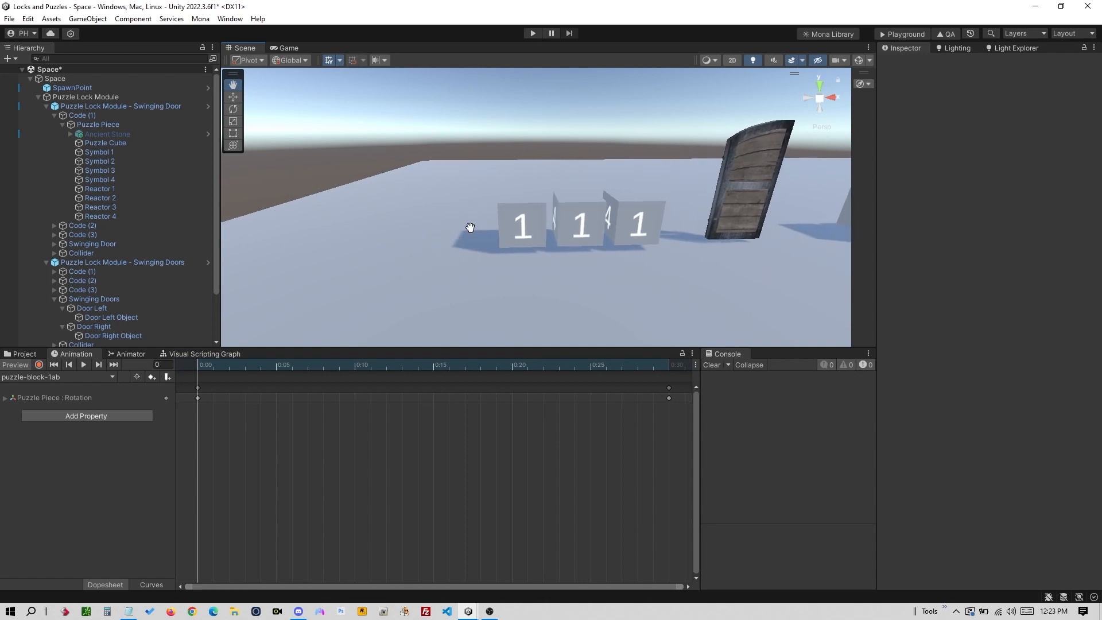
- Select the Swinging Door lock module and the first cube's Symbol 1 text
key("w")
left_click(529, 221)
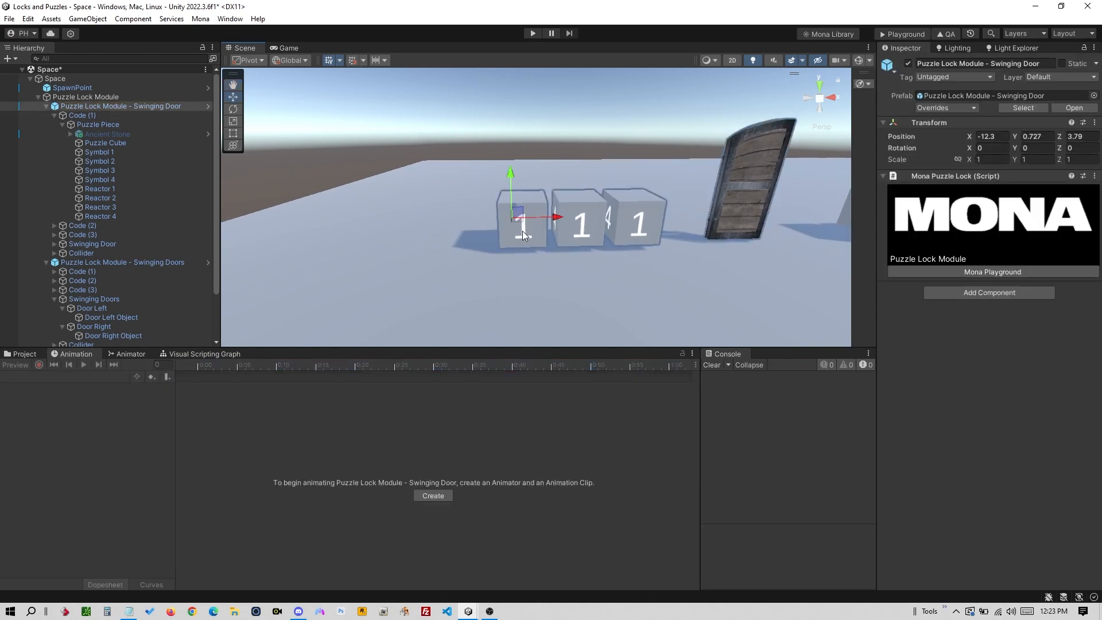
left_click(522, 231)
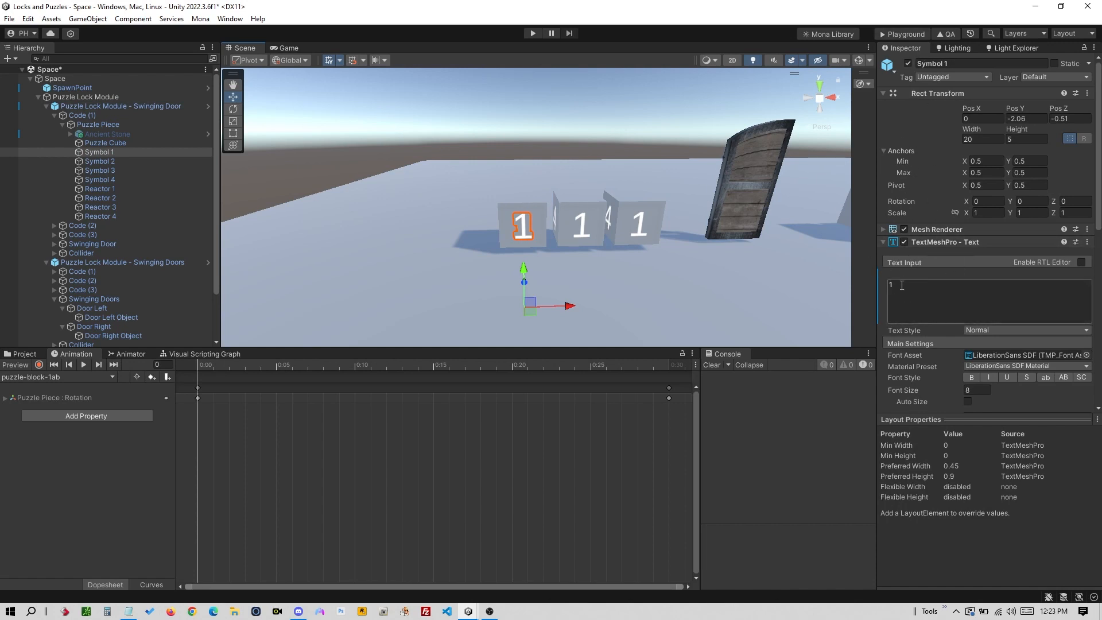
left_click_drag(532, 201, 580, 217, "alt")
left_click(532, 199)
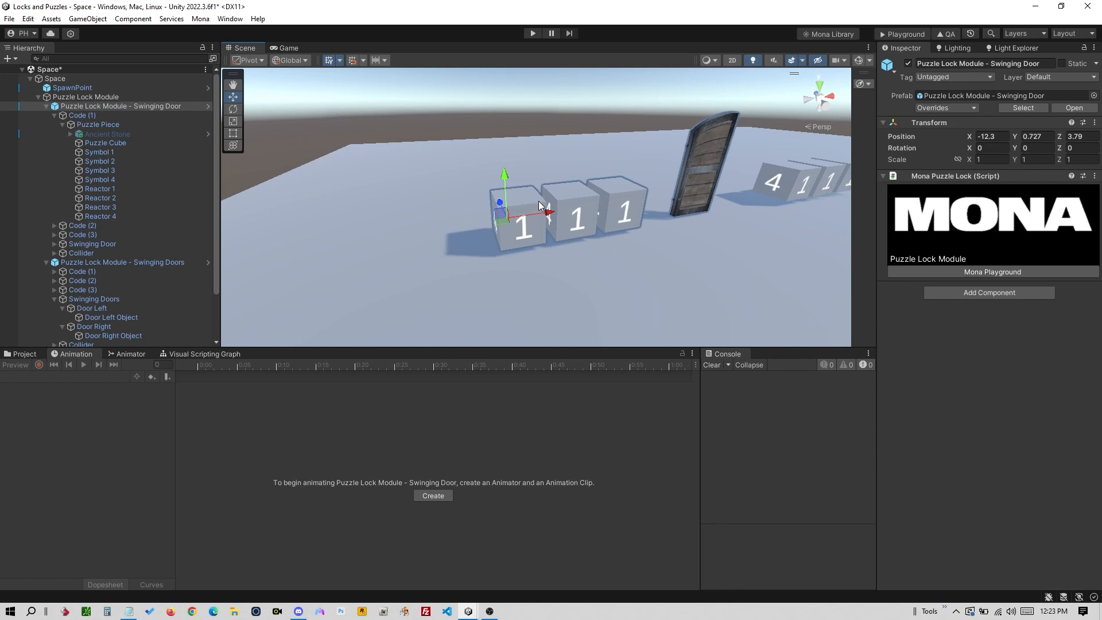
- Copy the YouTube playlists URL from the Mona.txt notes in Notepad
key("alt+Tab")
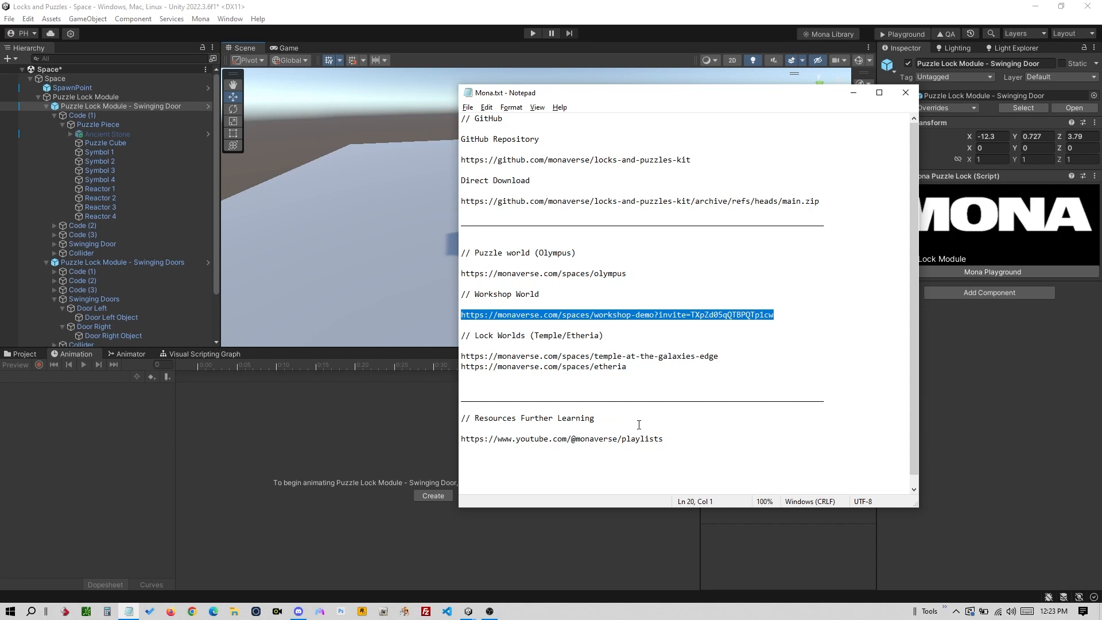
left_click_drag(664, 439, 474, 440)
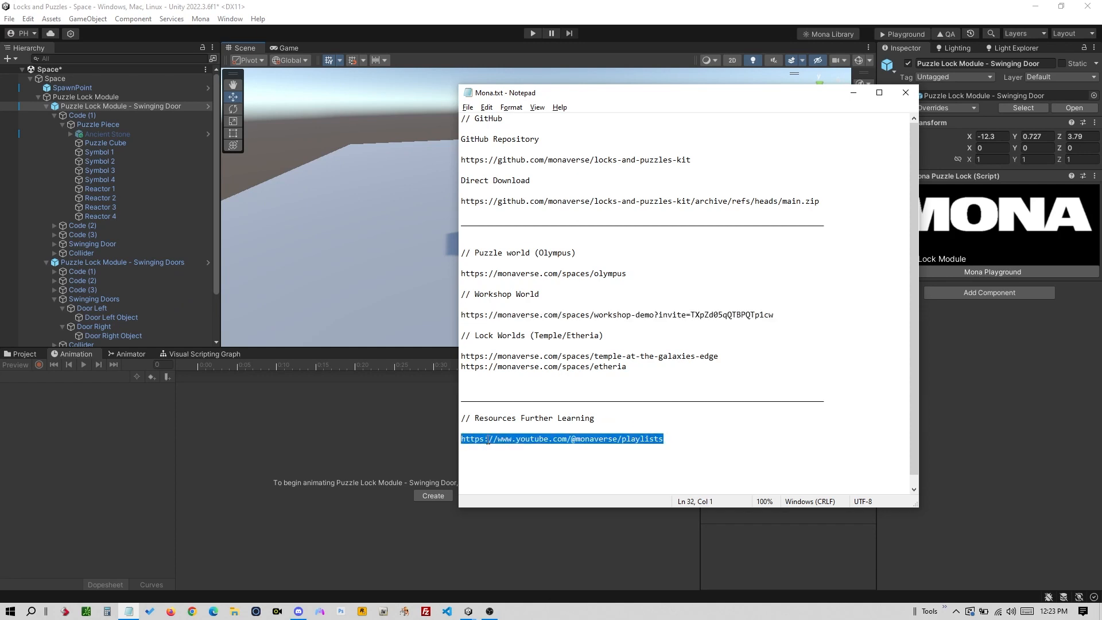
right_click(488, 440)
left_click(425, 302)
key("alt+Tab")
key("alt+Tab")
key("alt+Tab")
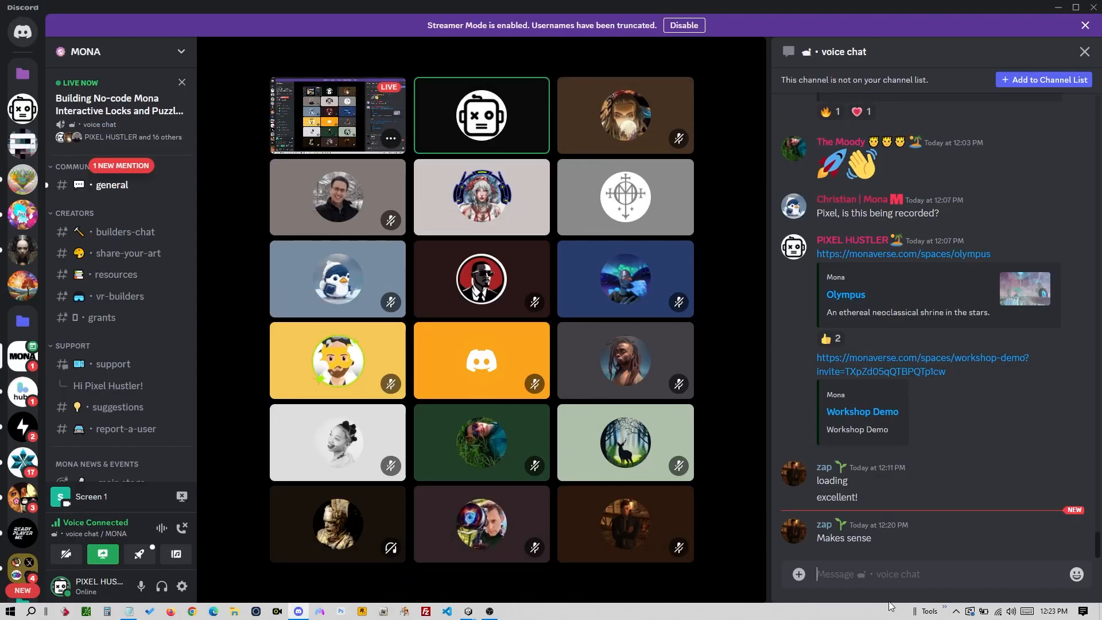
- Post the copied YouTube playlists URL as a voice chat message and switch back to Unity
key("ctrl+v")
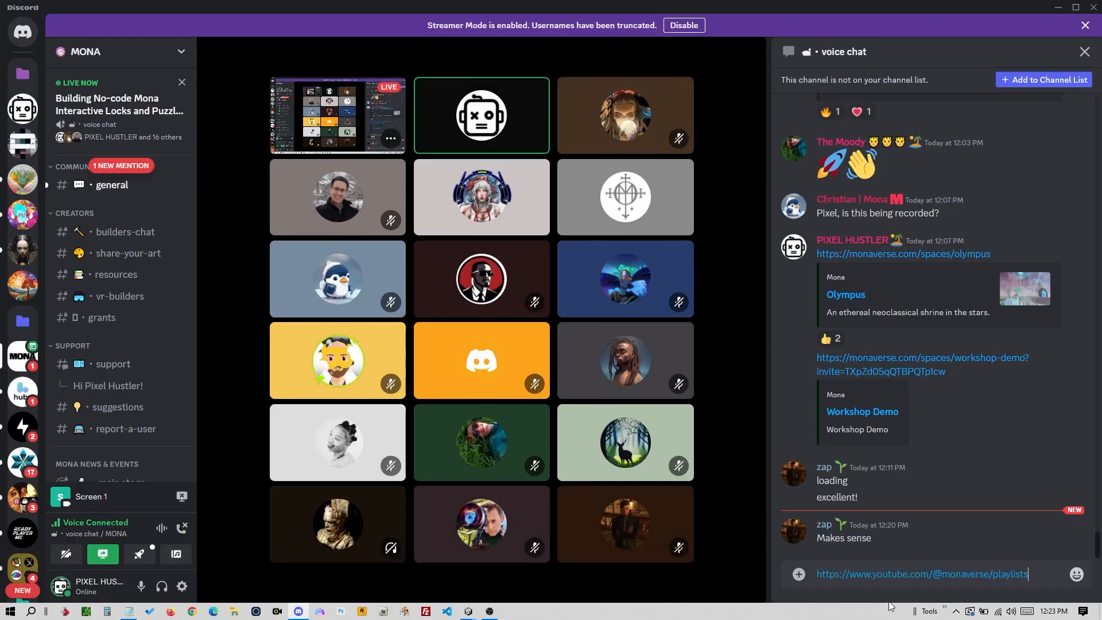
key("Return")
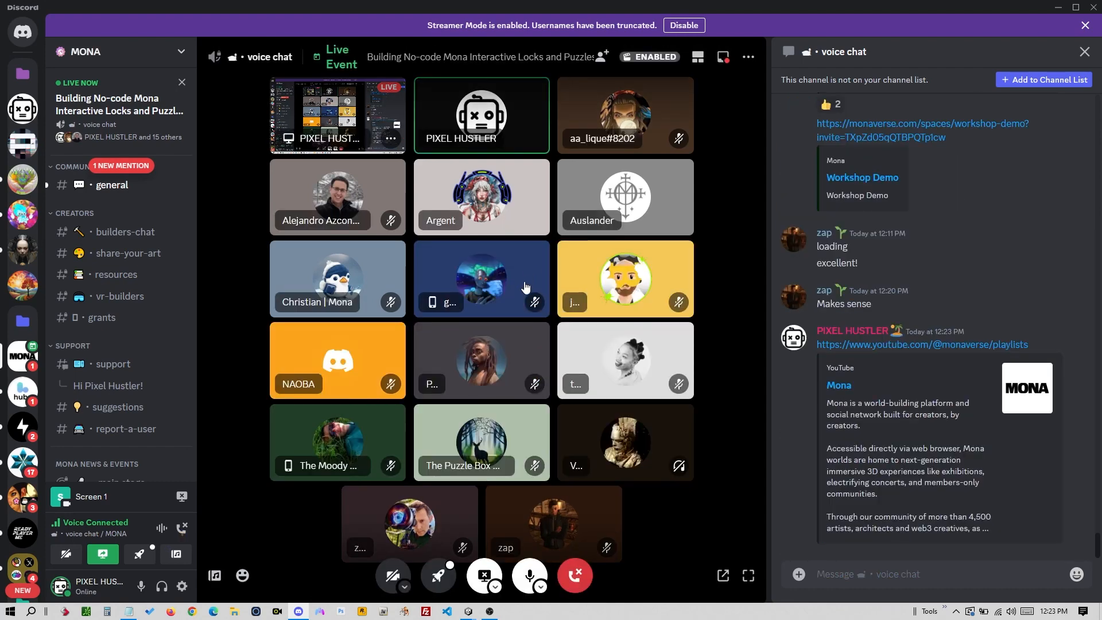
key("alt+Tab")
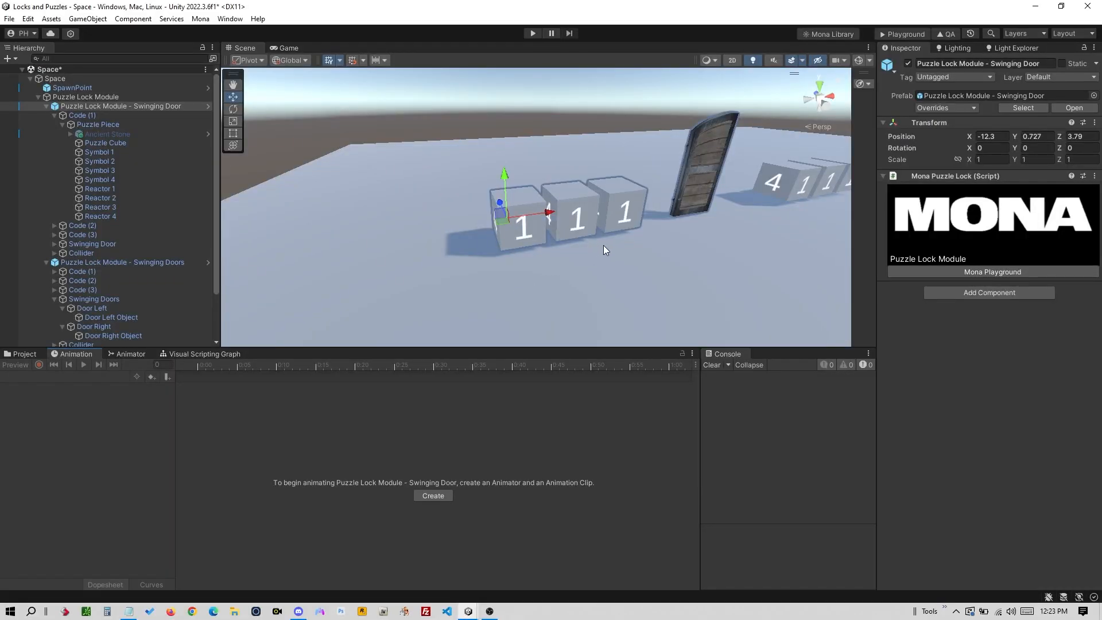
- Orbit and pan the view so the door faces the camera between the rows of cubes
left_click_drag(604, 246, 563, 249, "alt")
key("q")
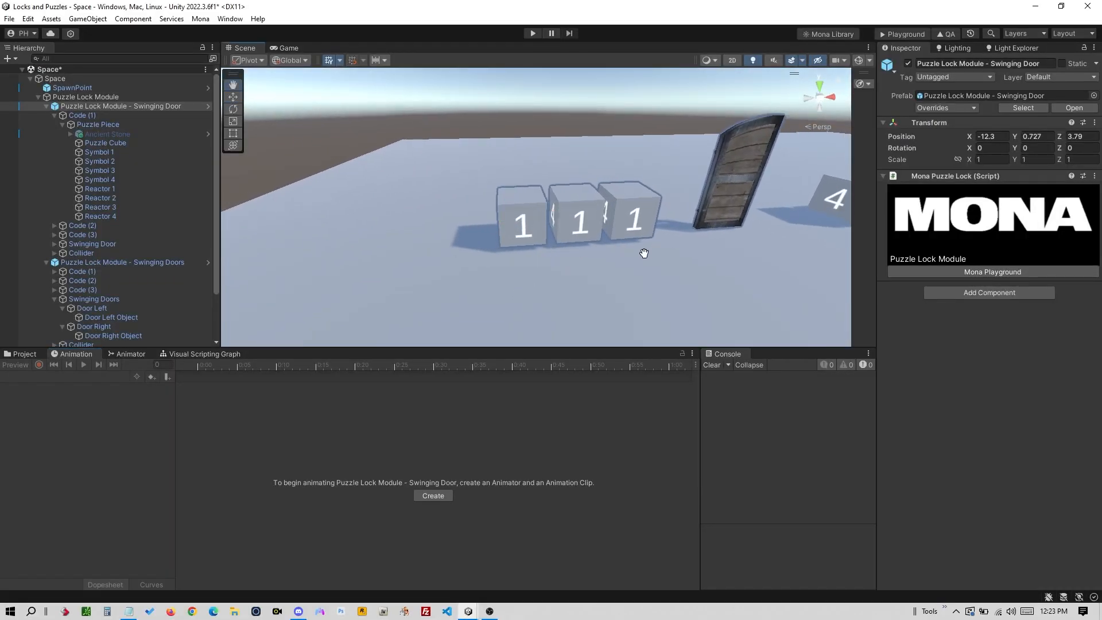
left_click_drag(643, 253, 507, 236, "alt")
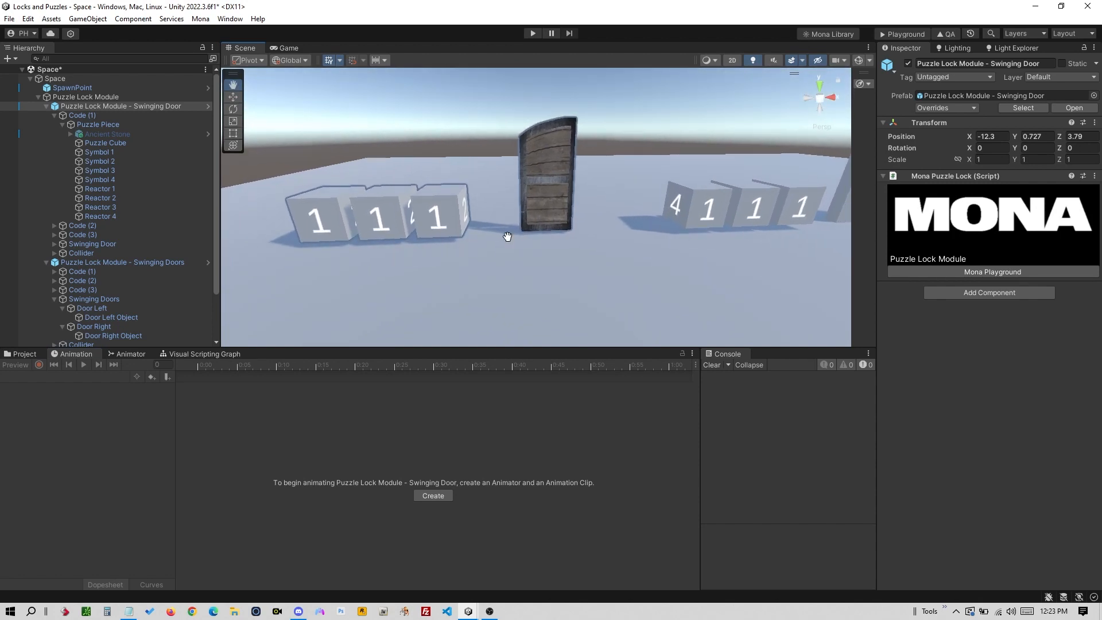
left_click_drag(536, 248, 529, 205, "alt")
left_click_drag(580, 239, 553, 258)
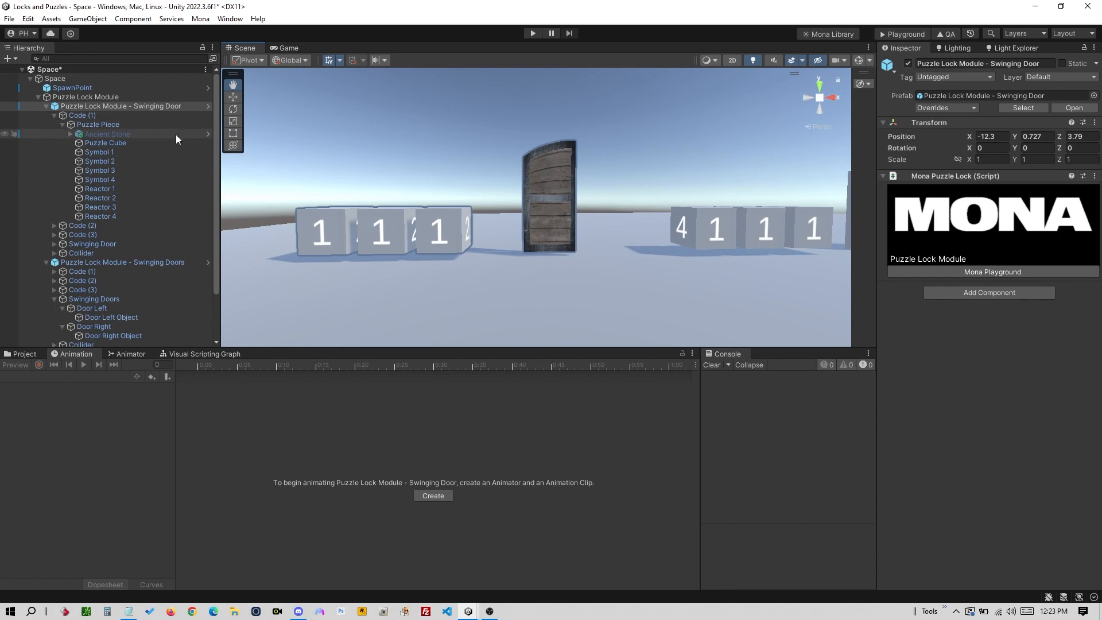
- Select the Puzzle Piece, Code (1) and the Swinging Door lock module in the Hierarchy
left_click(157, 124)
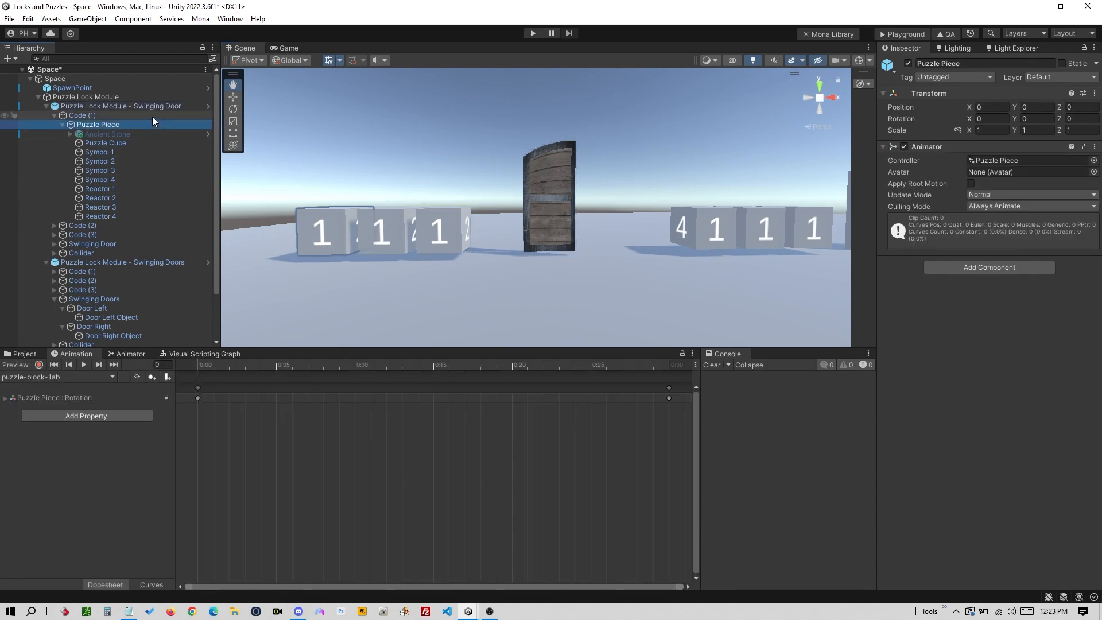
left_click(152, 116)
left_click(160, 106)
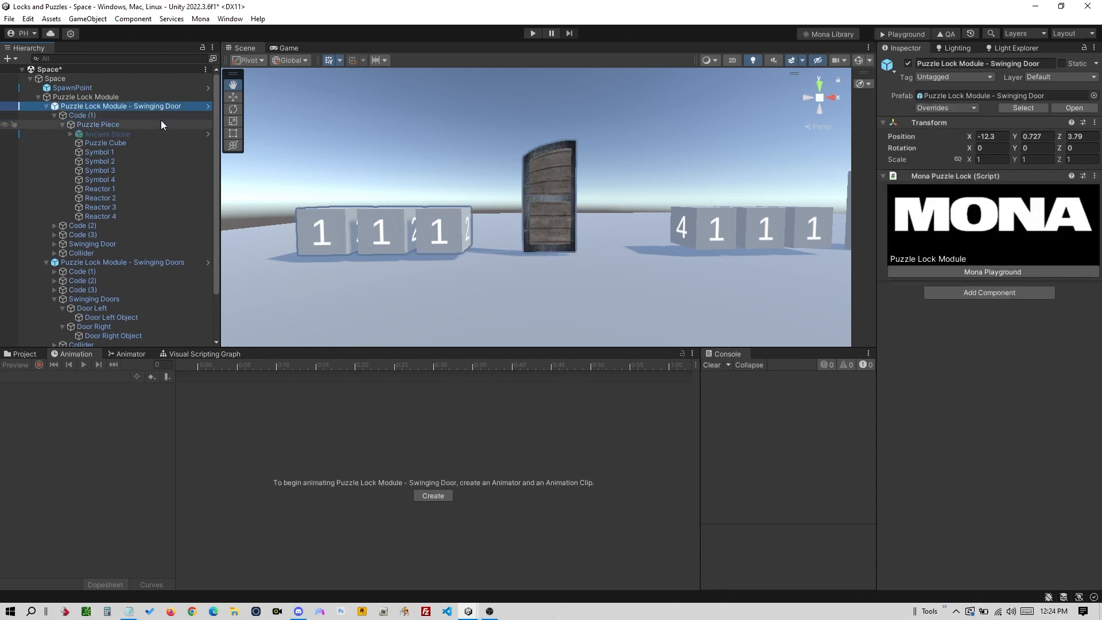
left_click(160, 114)
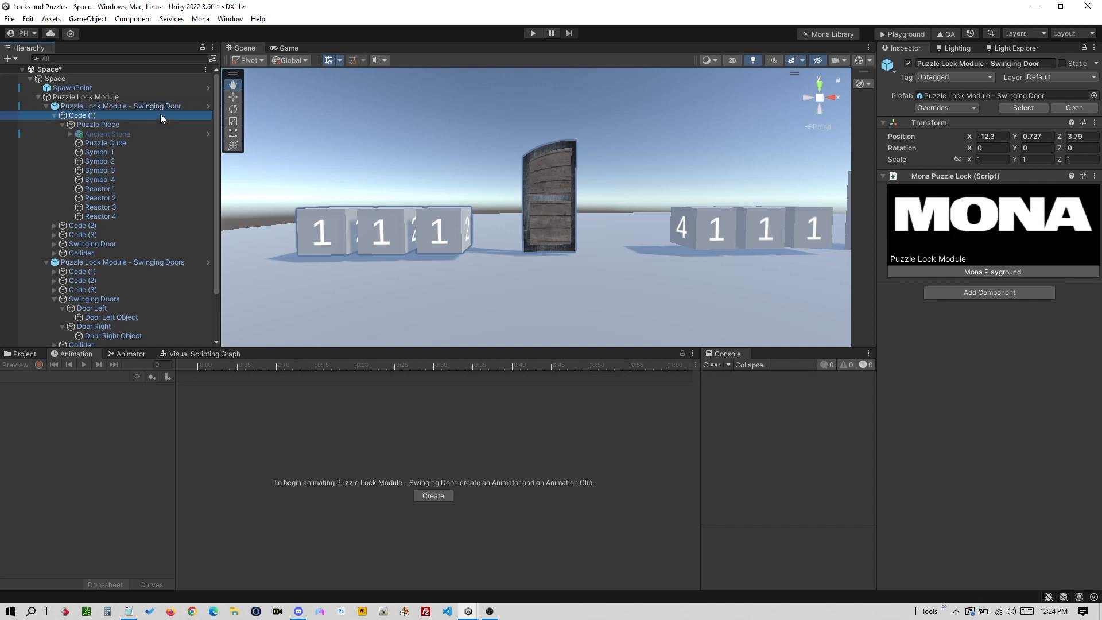
- Collapse Code (1), expand Code (2)'s Puzzle Piece, and step down to Reactor 1
left_click(54, 115)
left_click(97, 125)
left_click(54, 124)
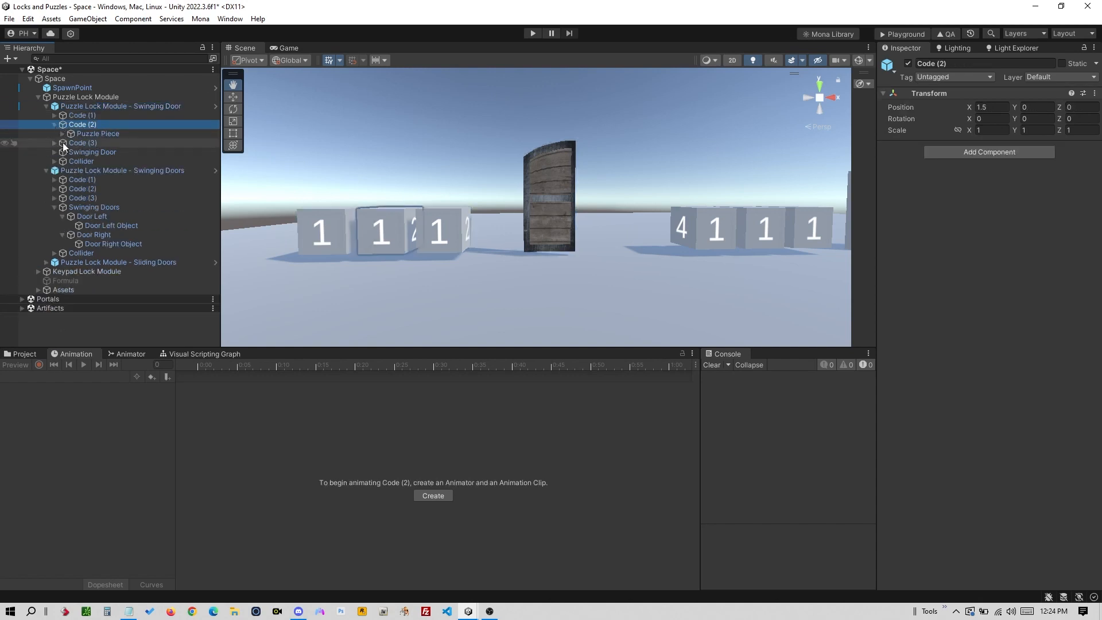
left_click(98, 134)
left_click(62, 134)
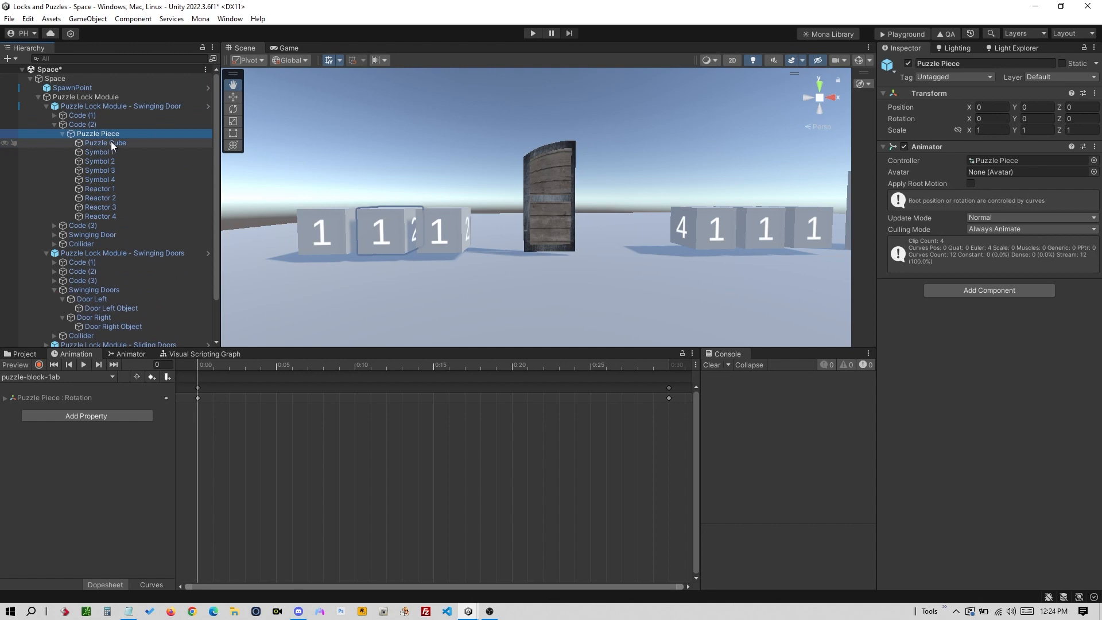
left_click(112, 143)
key("Down")
key("Down")
key("Down")
key("Down")
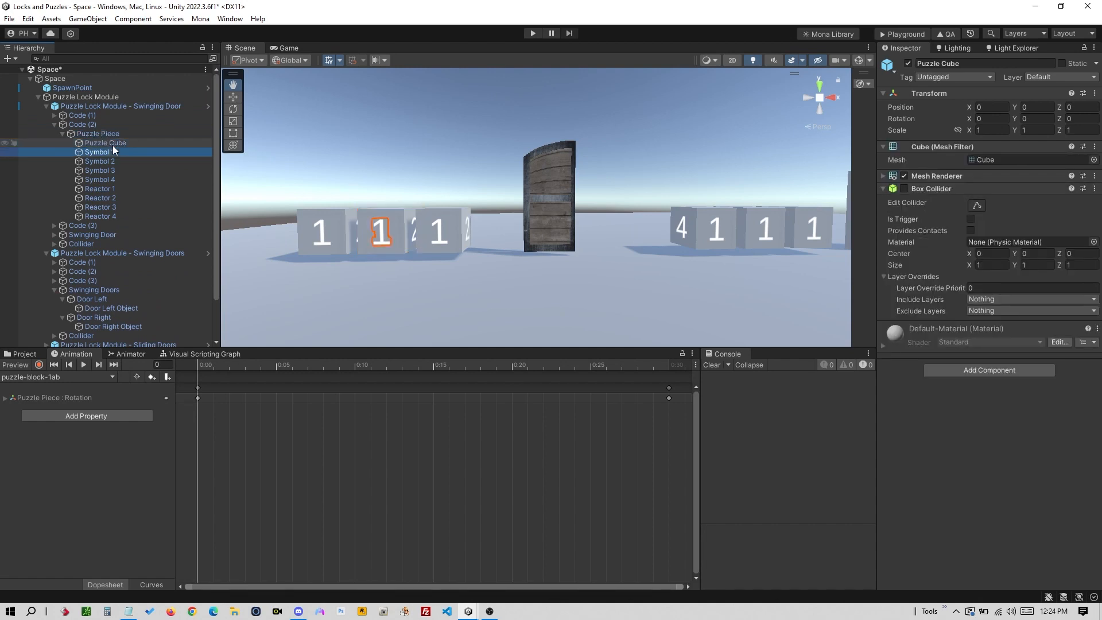
key("Down")
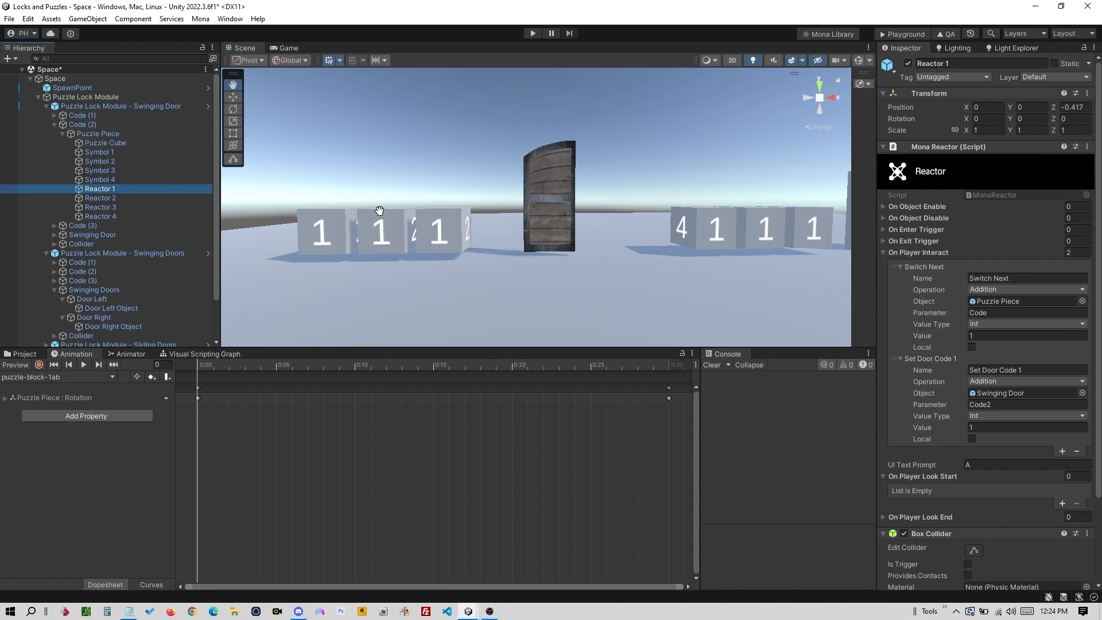
- Review Reactors 2–4, then show Reactor 1's collider around the middle cube
left_click(118, 197)
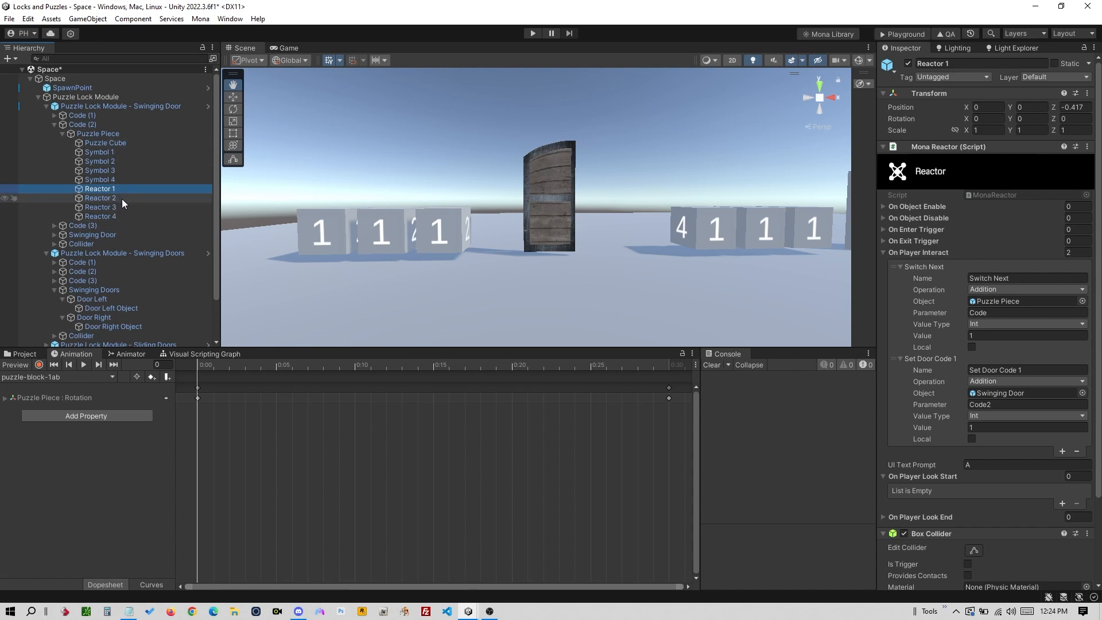
left_click(122, 207)
left_click(123, 216)
left_click(127, 190)
left_click_drag(422, 185, 436, 297, "alt")
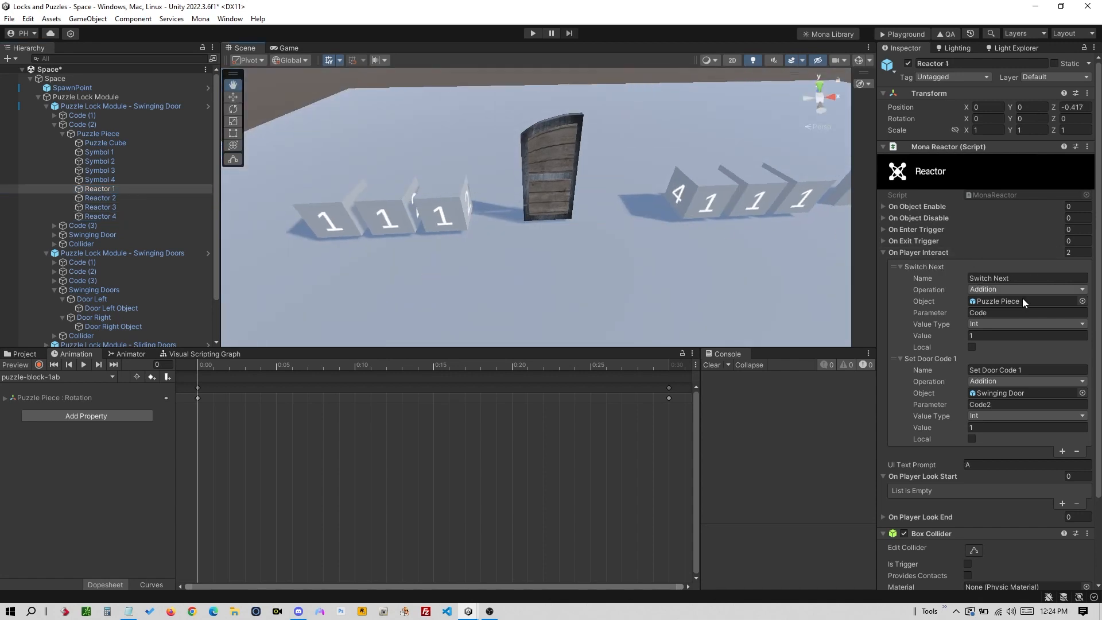
left_click(972, 550)
mouse_move(391, 213)
left_mouse_down("alt")
mouse_move(498, 166)
mouse_move(382, 227)
left_mouse_up("alt")
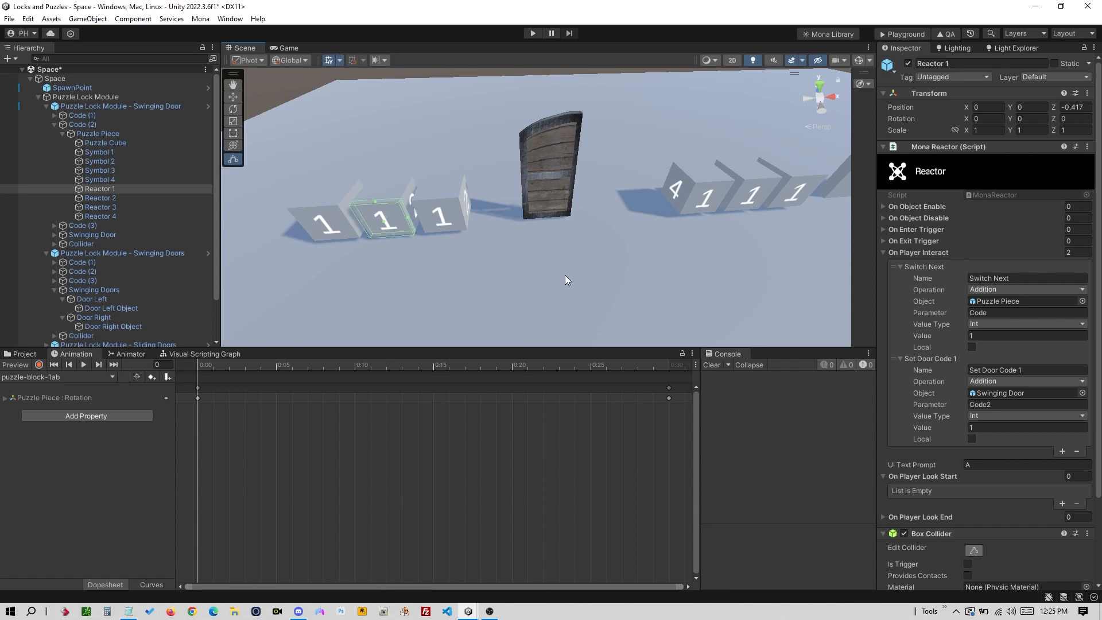
- Tick Local on Reactor 1's Switch Next and Set Door Code 1 actions, then select Reactor 2
left_click(971, 346)
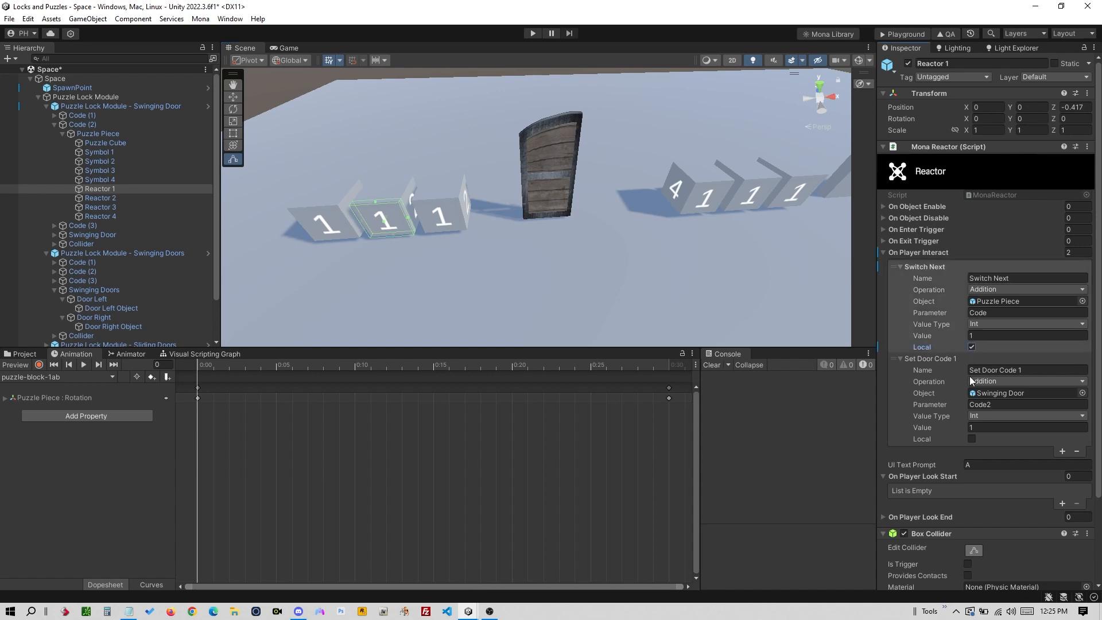
left_click(971, 438)
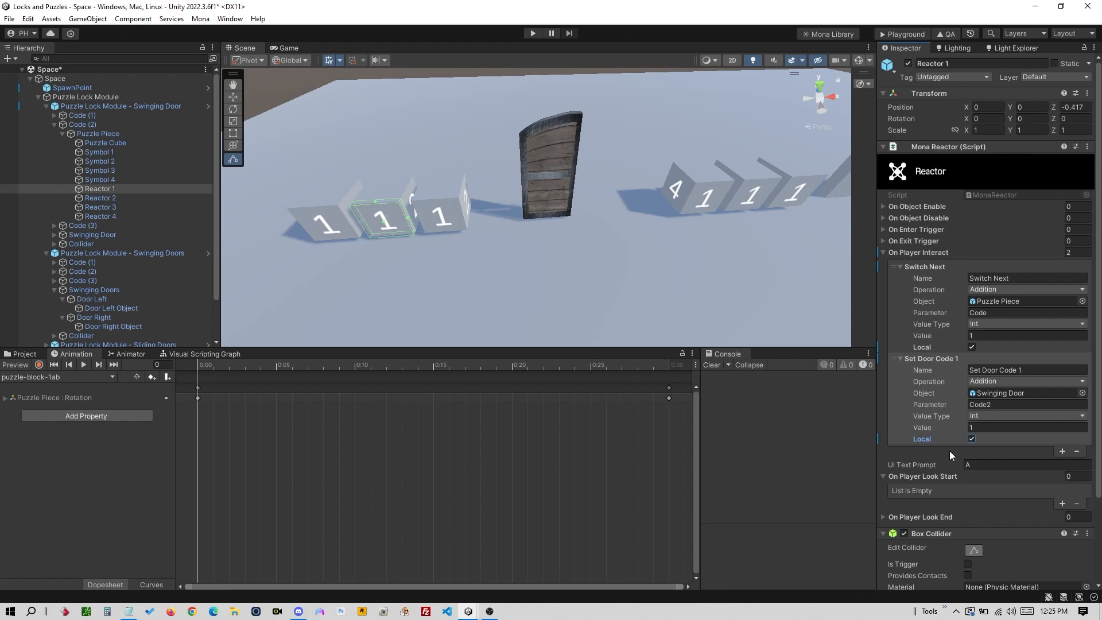
left_click(106, 198)
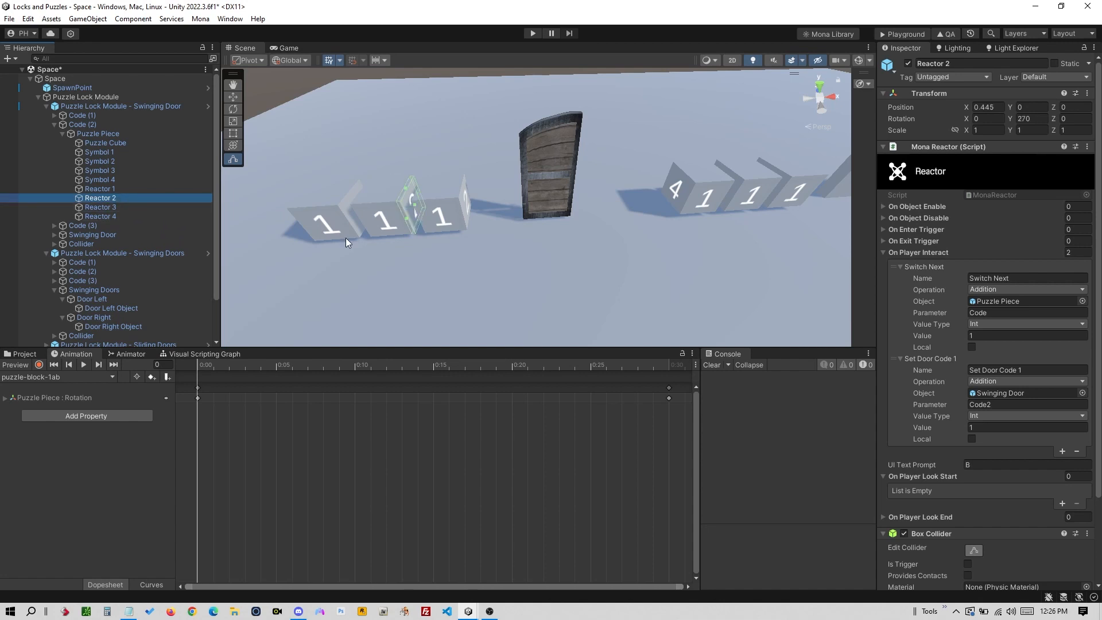
- Make Reactor 2's Switch Next and Set Door Code 1 local; toggle Reactor 3's on, then off
left_click(973, 345)
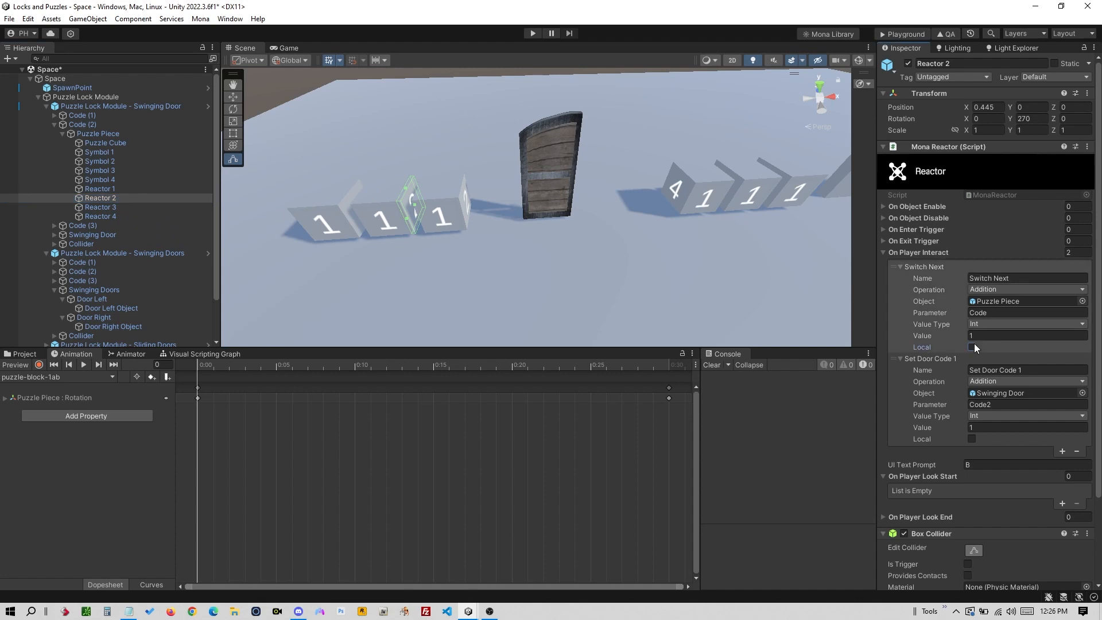
left_click(972, 439)
left_click(111, 209)
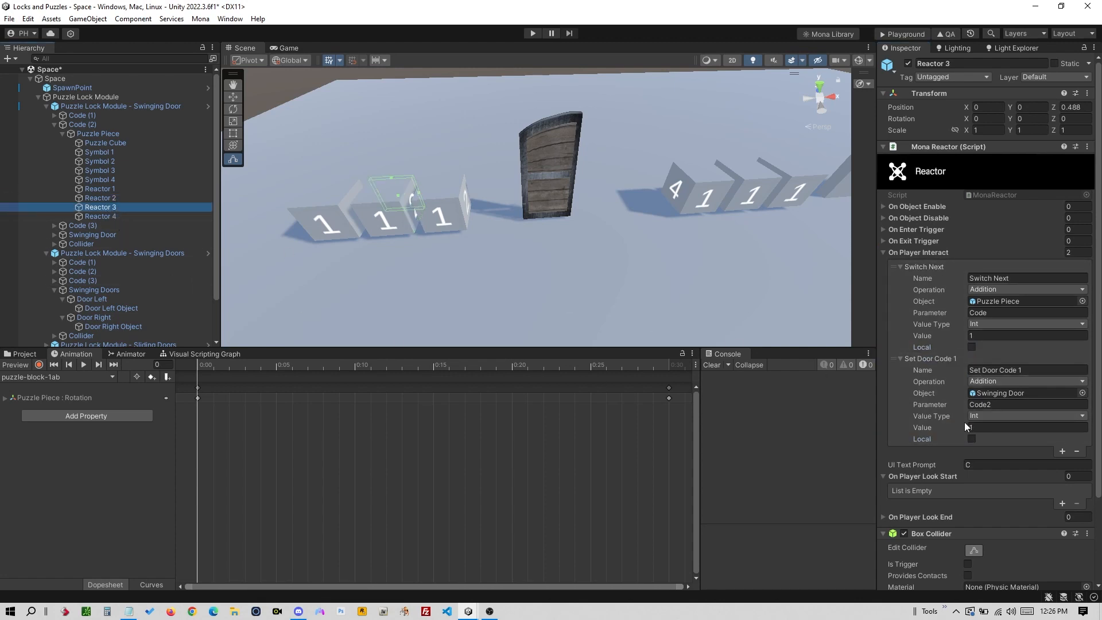
left_click(973, 346)
left_click(971, 439)
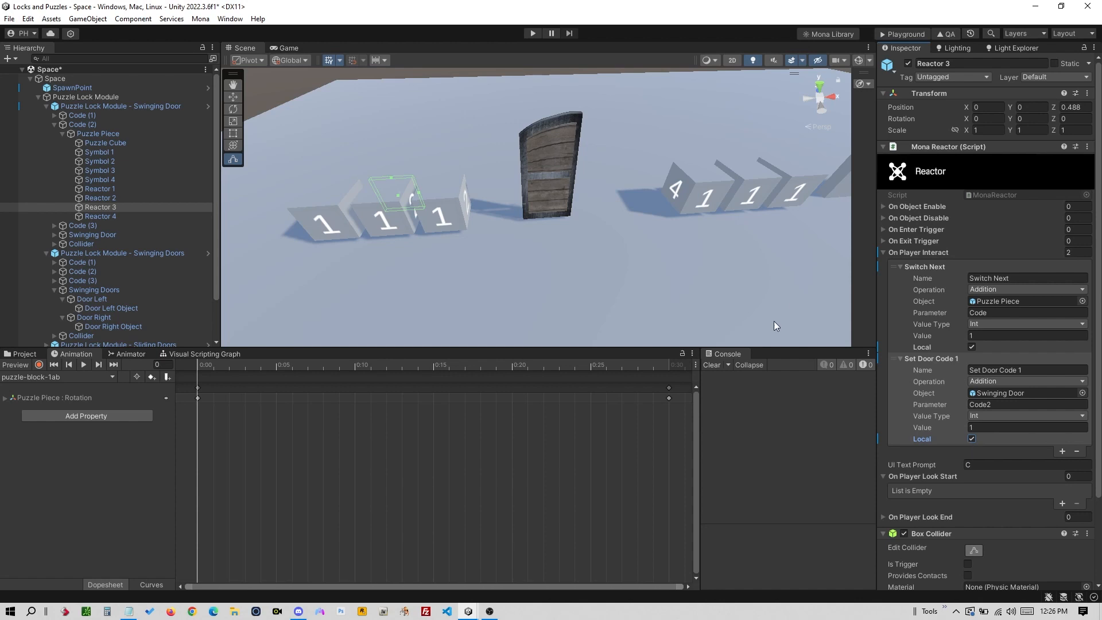
left_click(971, 347)
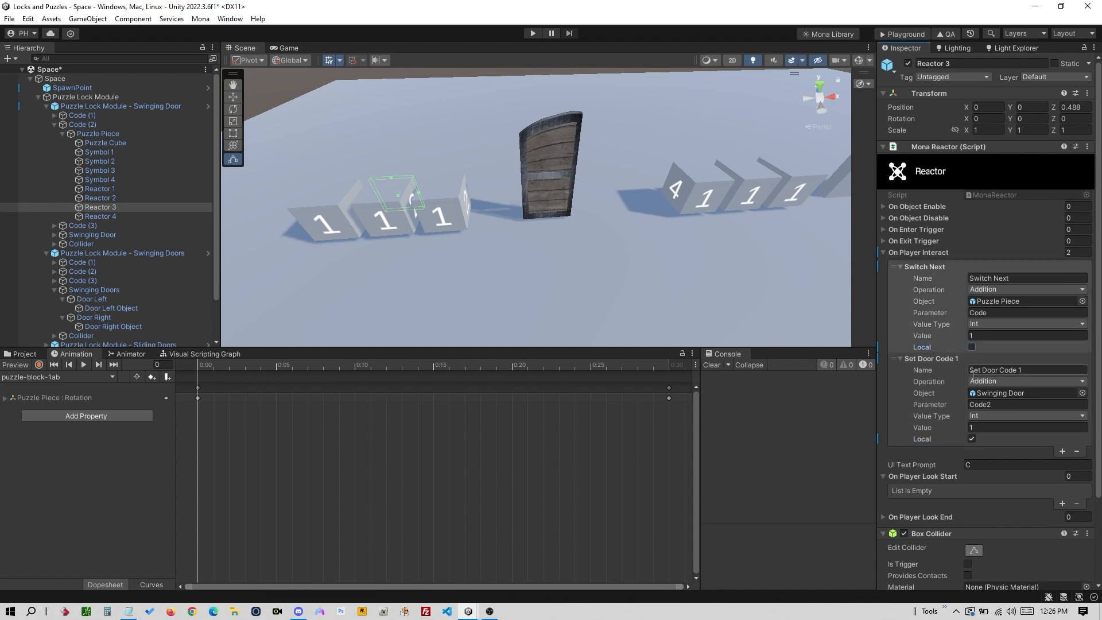
left_click(971, 439)
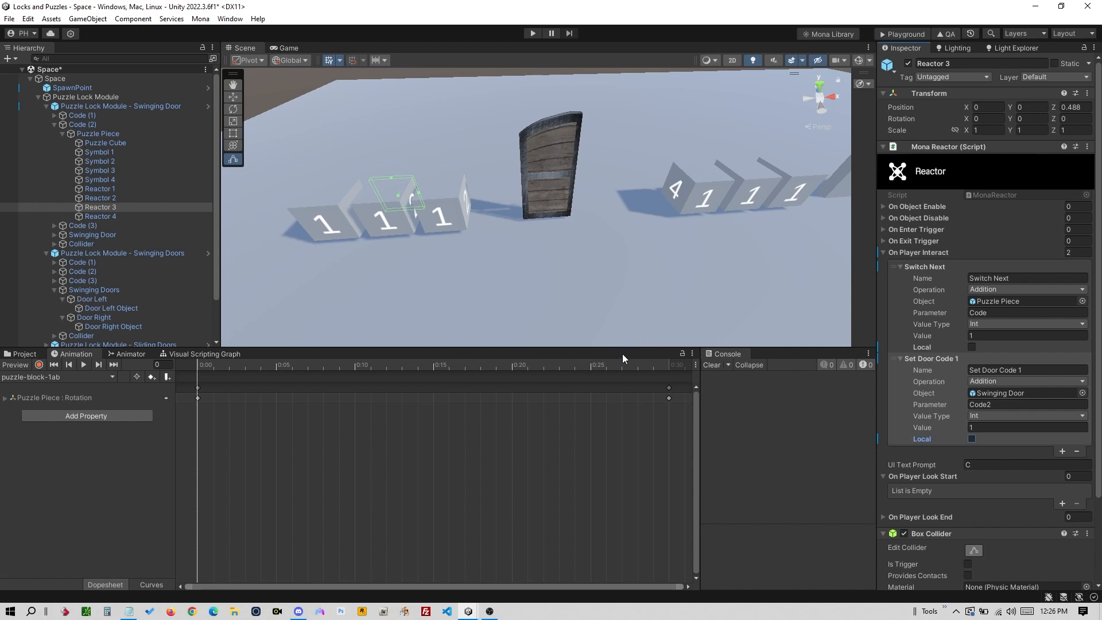
- Copy the Temple at the Galaxies Edge URL from Mona.txt in Notepad
key("alt+Tab")
key("alt+Tab")
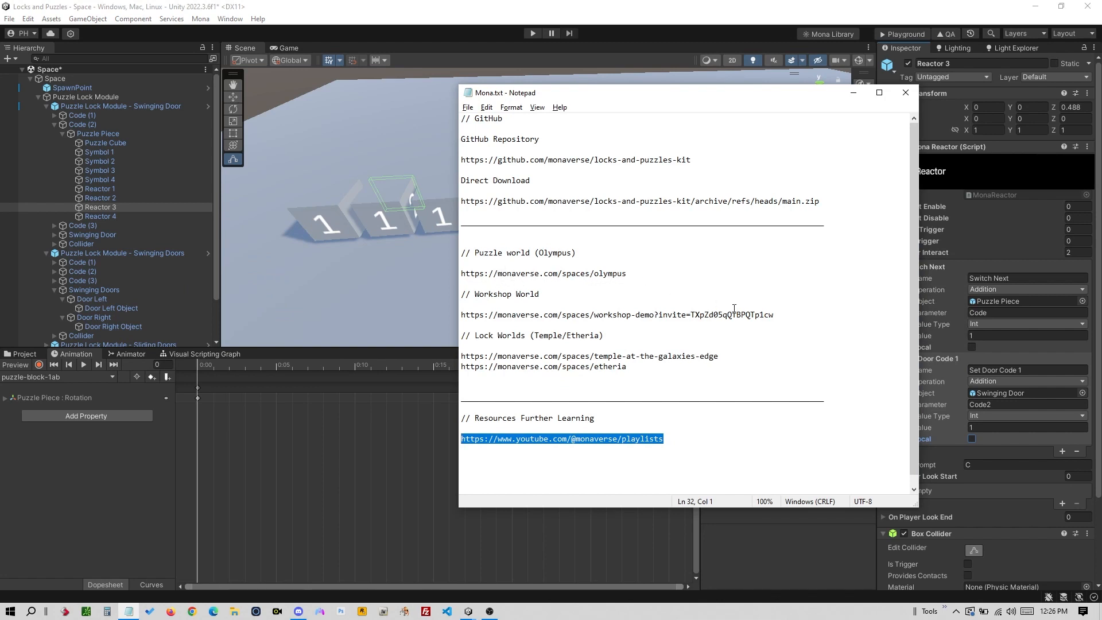
left_click_drag(785, 317, 718, 317)
left_click_drag(726, 360, 457, 356)
key("ctrl+c")
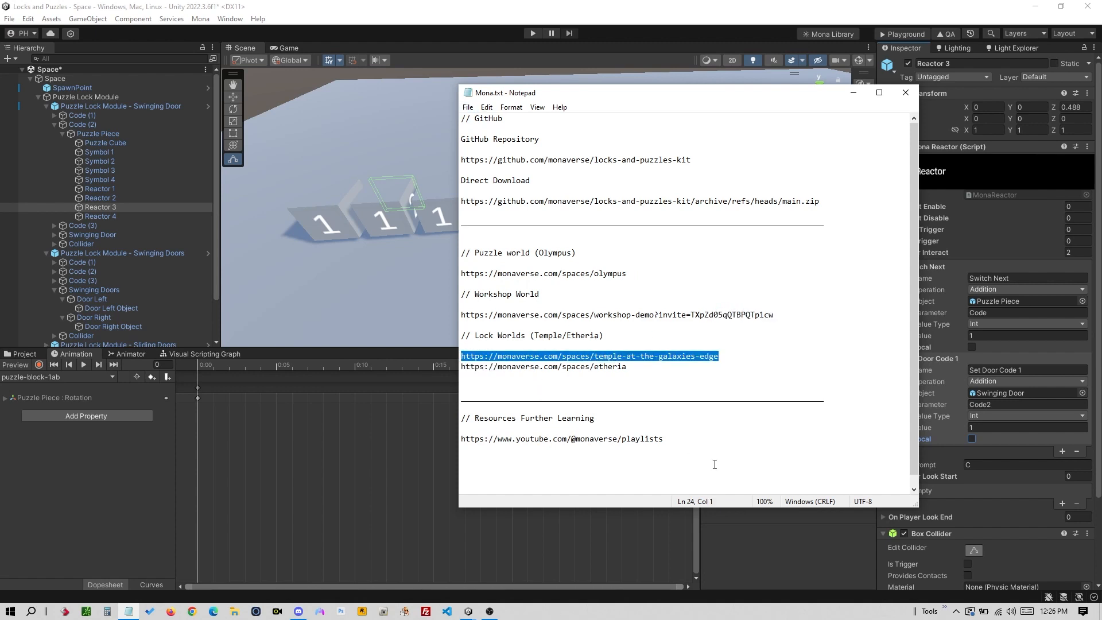
key("alt+Tab")
key("alt+Tab")
key("alt+Tab")
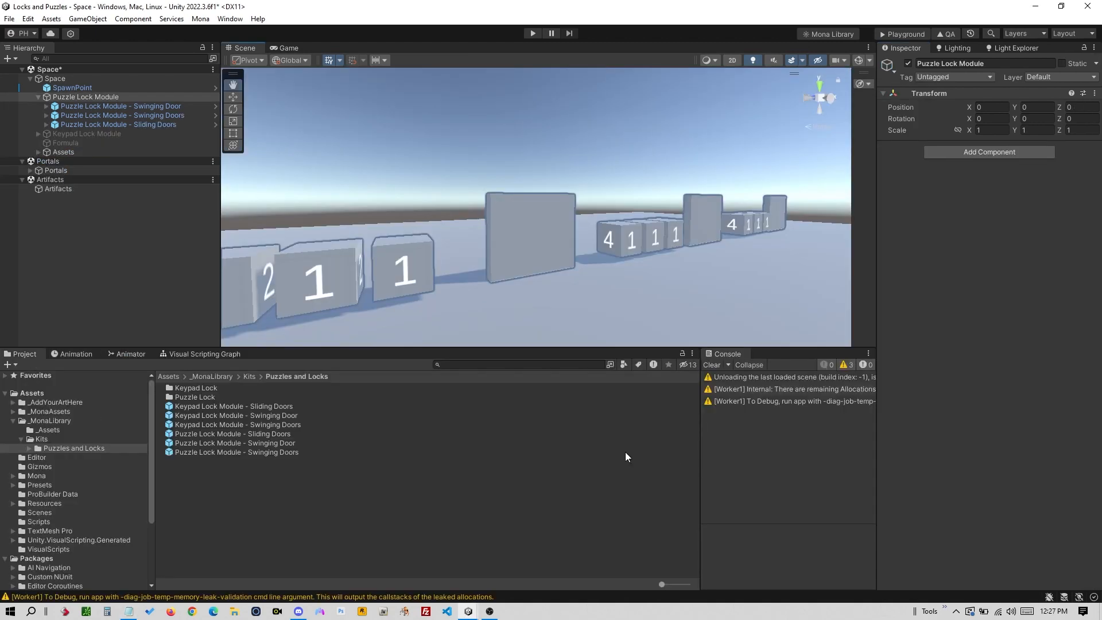
- Post the temple URL in Discord's voice chat and open the posted link
key("alt+Tab")
key("alt+Tab")
key("alt+Tab")
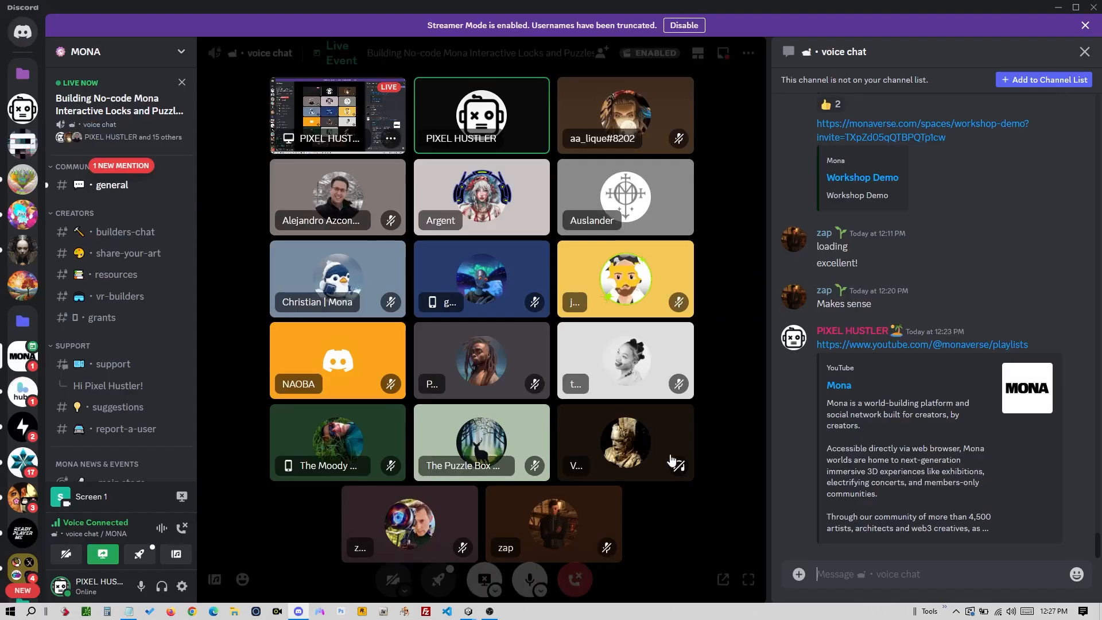
key("ctrl+v")
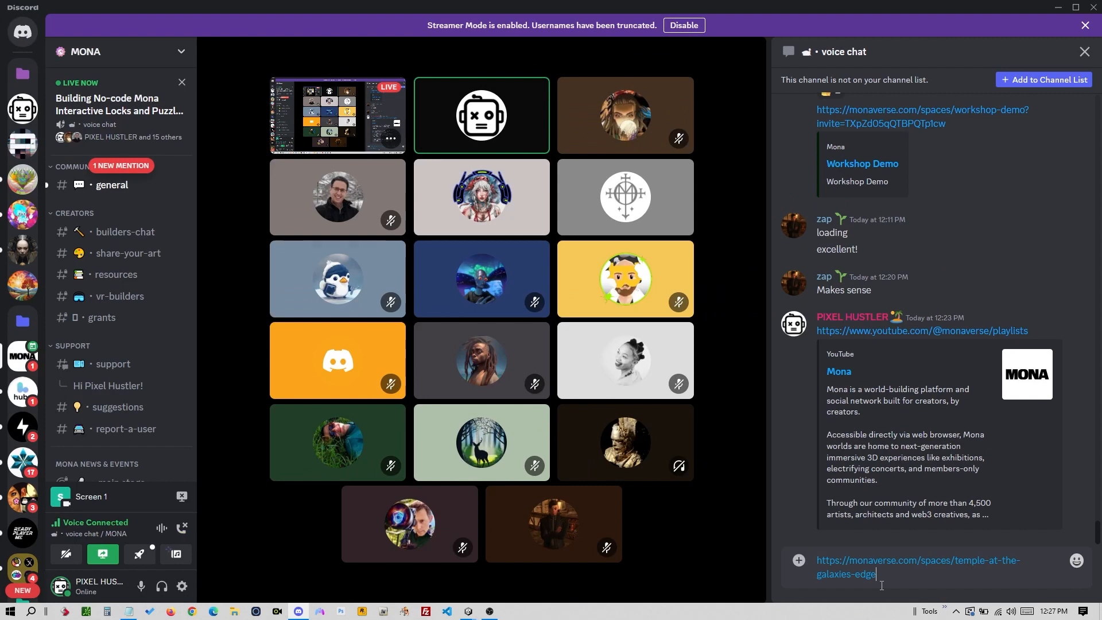
key("Return")
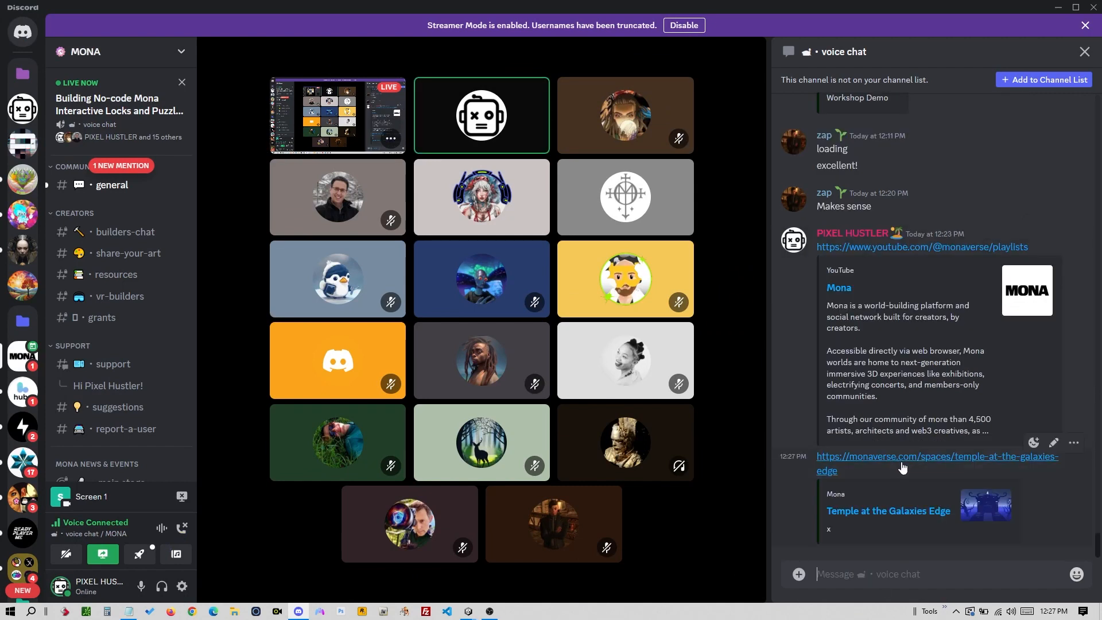
left_click(894, 468)
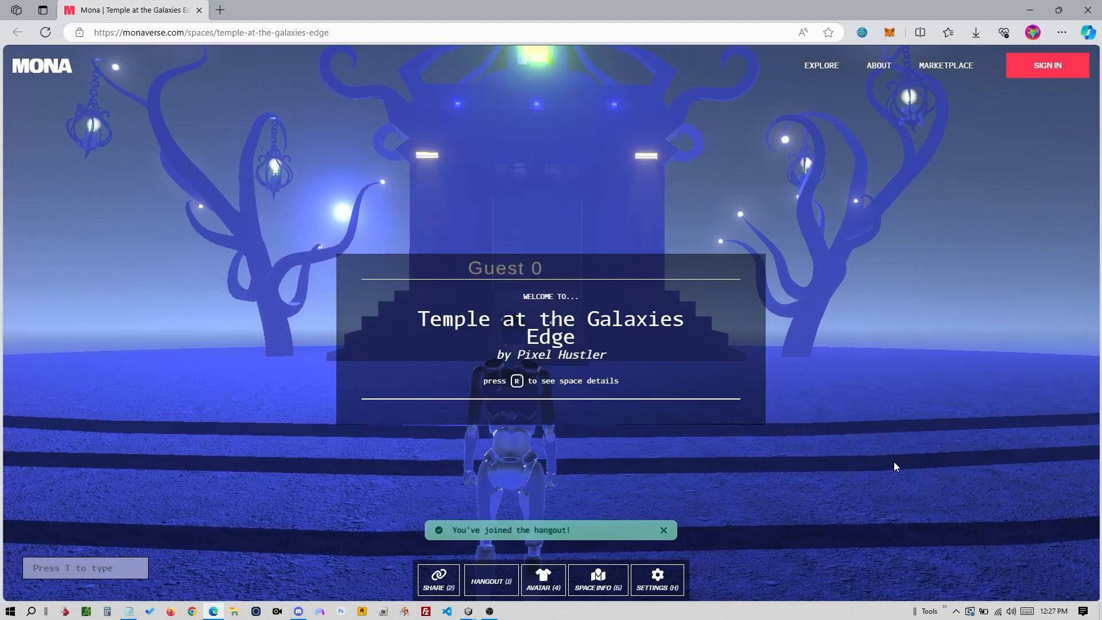
- Enter the Mona space and walk the avatar toward the temple ramp
left_click(894, 461)
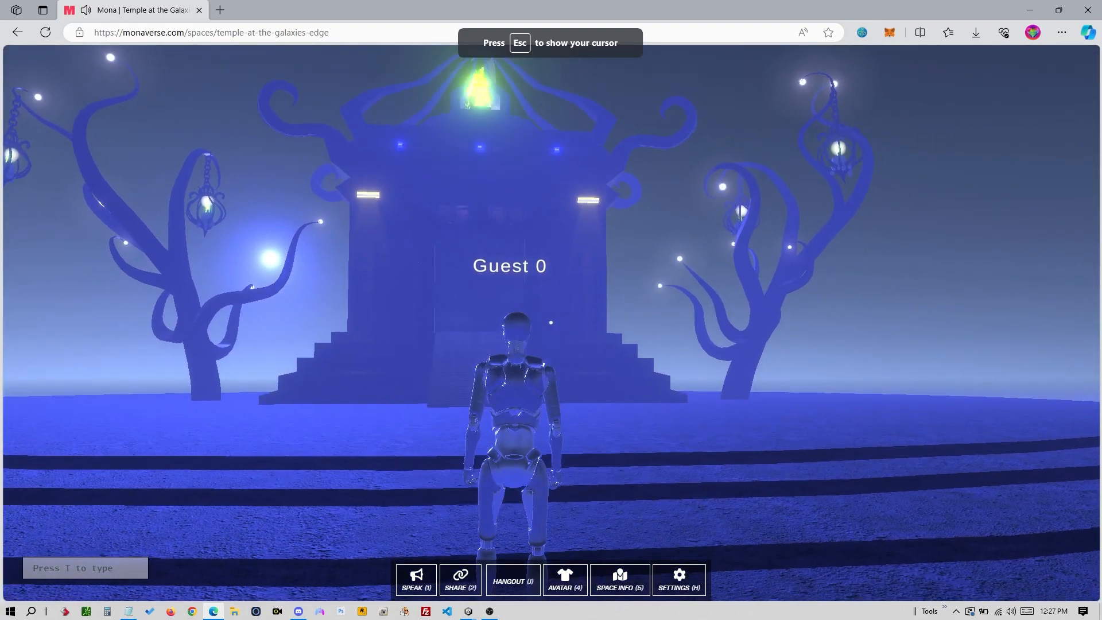
key("w")
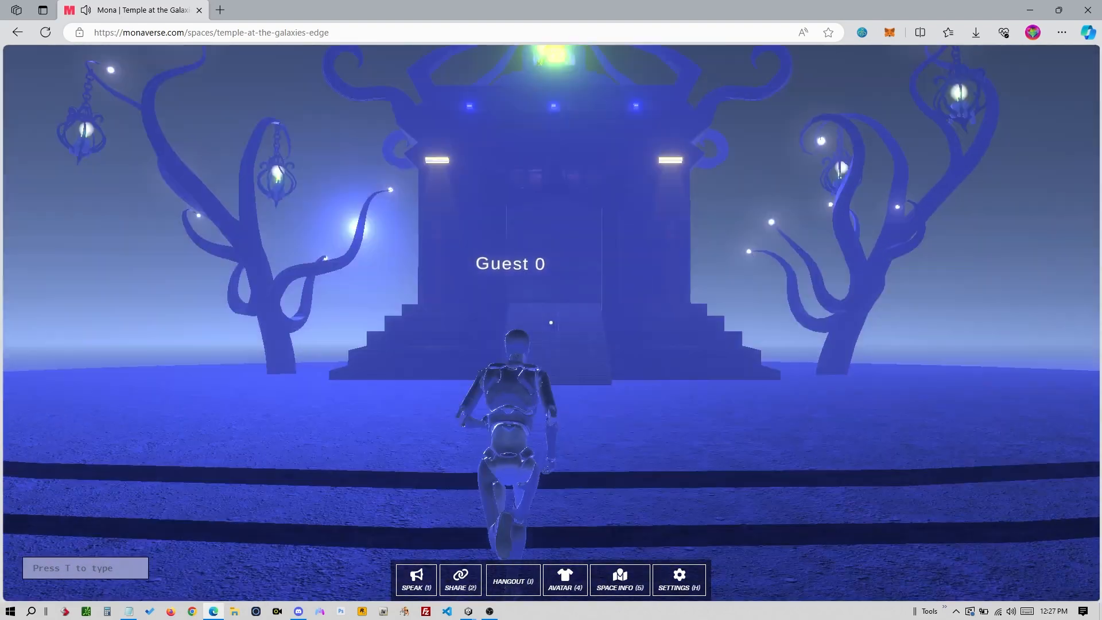
key("w")
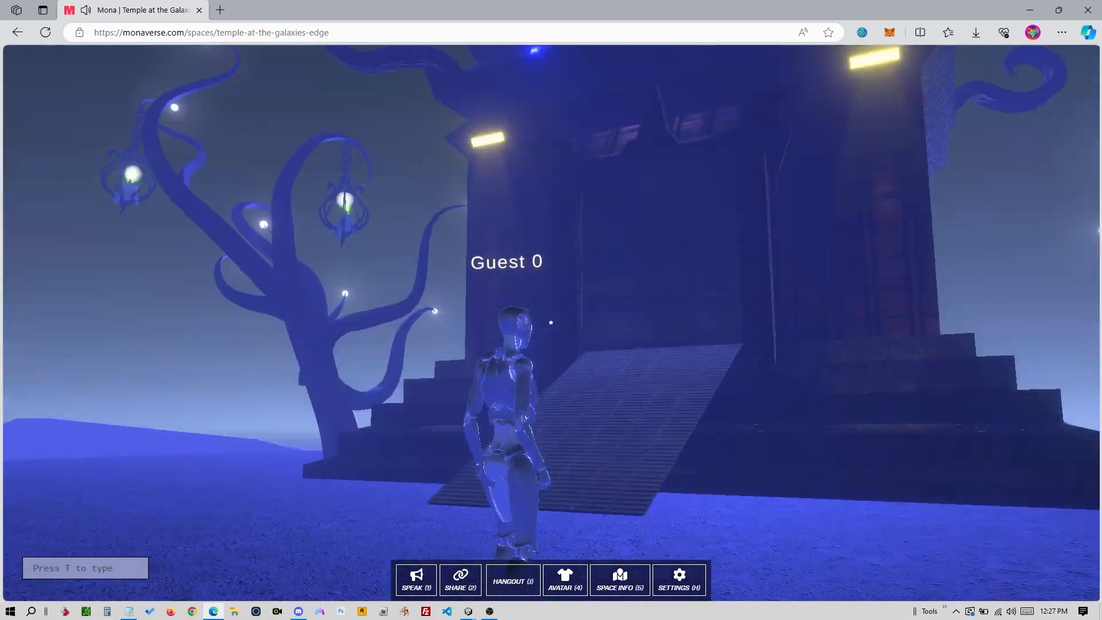
key("w")
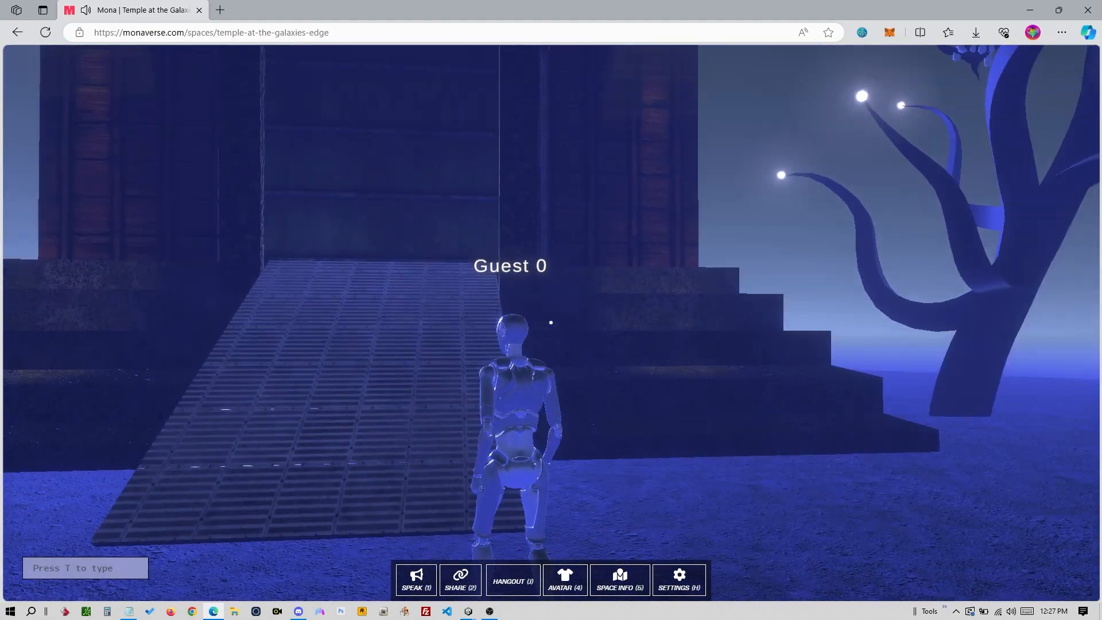
- Turn down the Main Volume in the settings overlay
key("h")
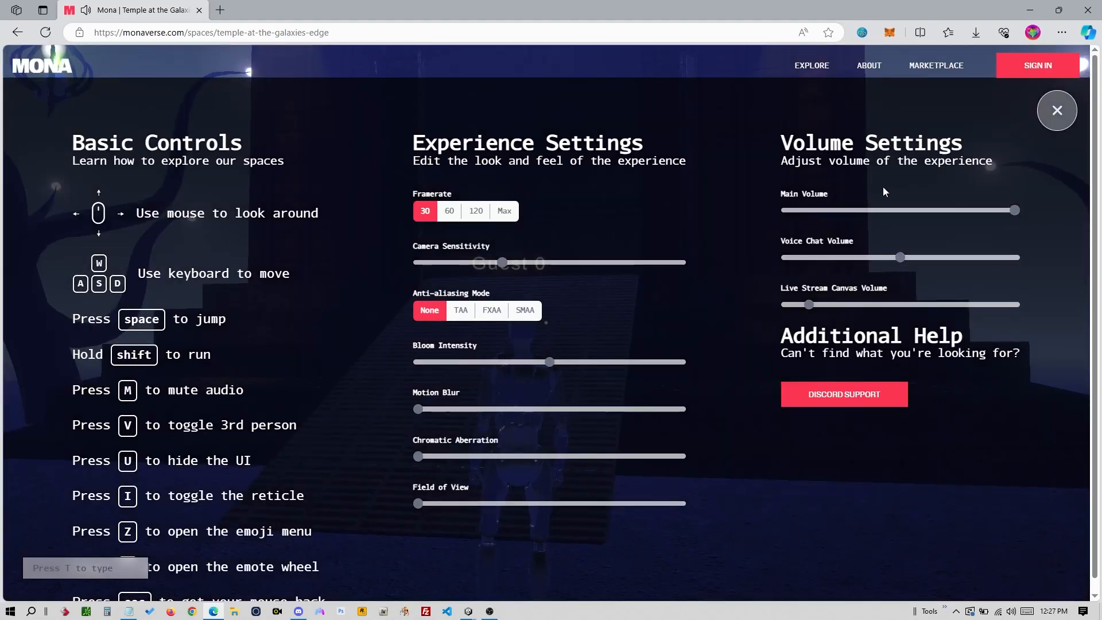
left_click_drag(844, 211, 834, 212)
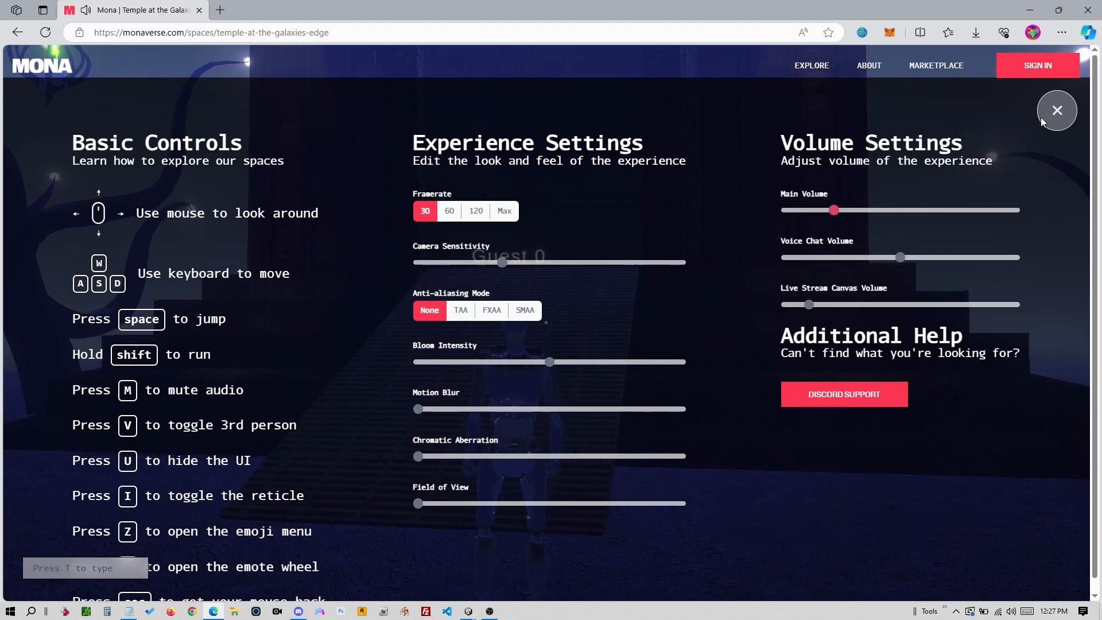
key("h")
- Walk the avatar up the ramp into the blue-lit lift room and onto the platform
left_click(549, 283)
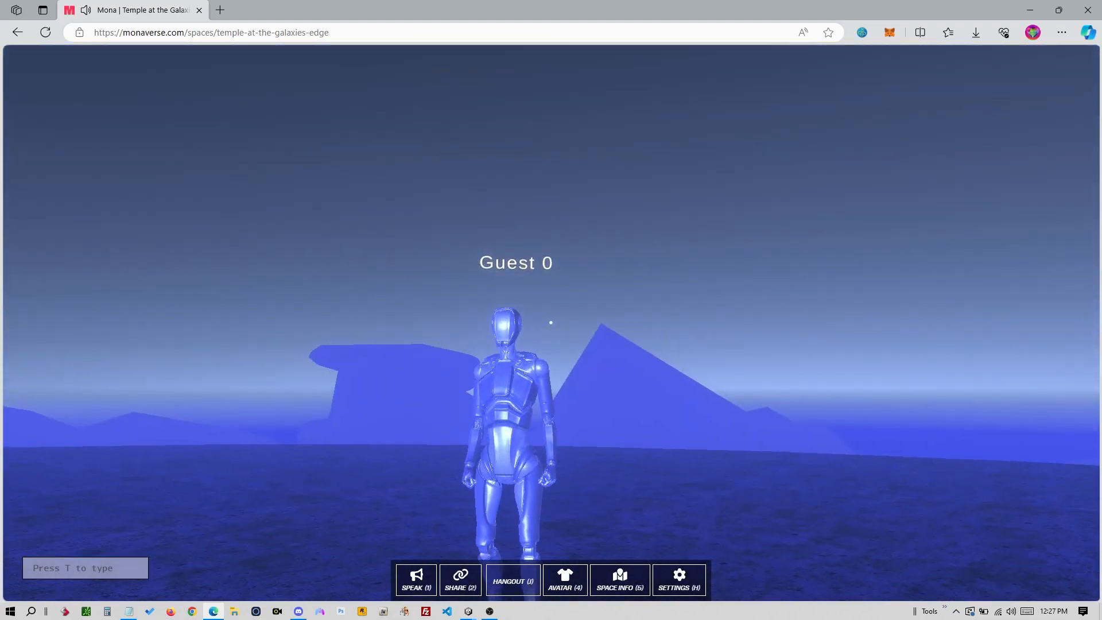
key("w")
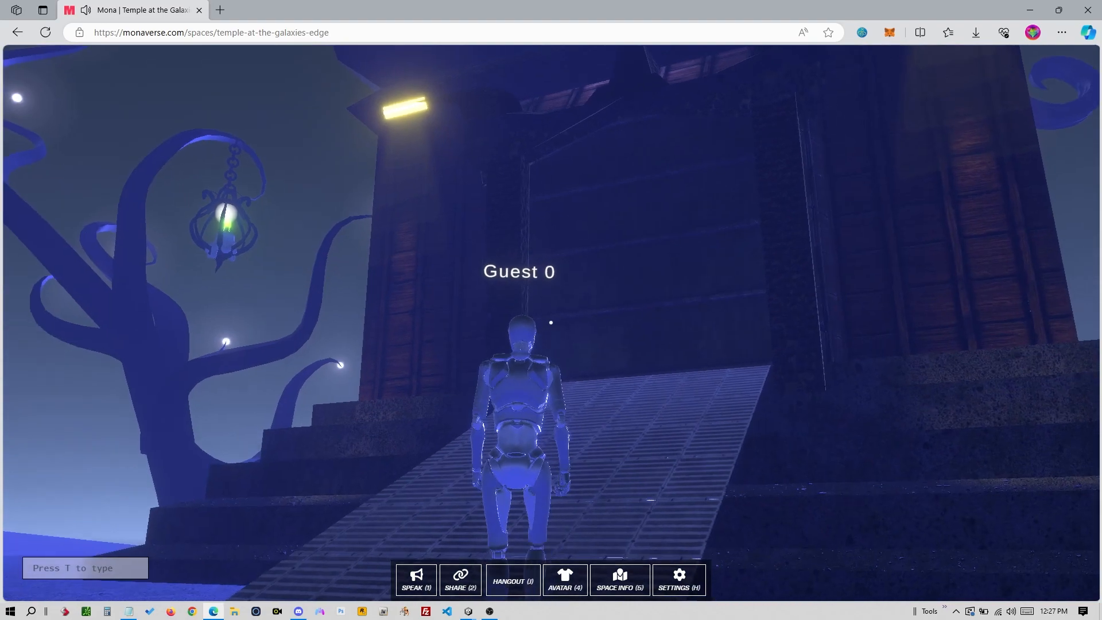
key("w")
key("w")
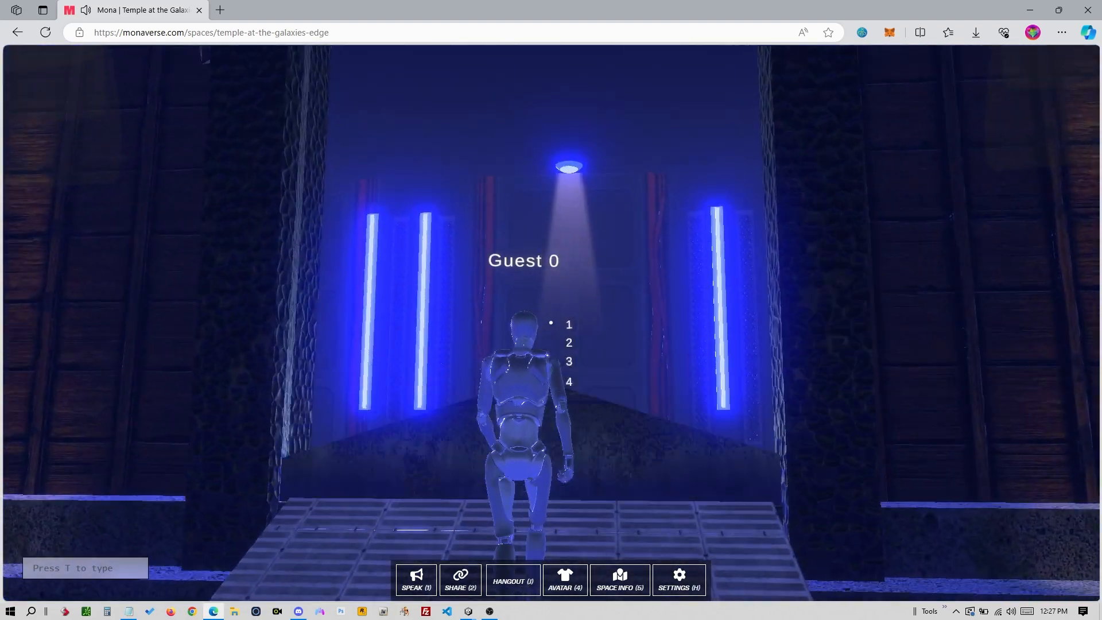
key("w")
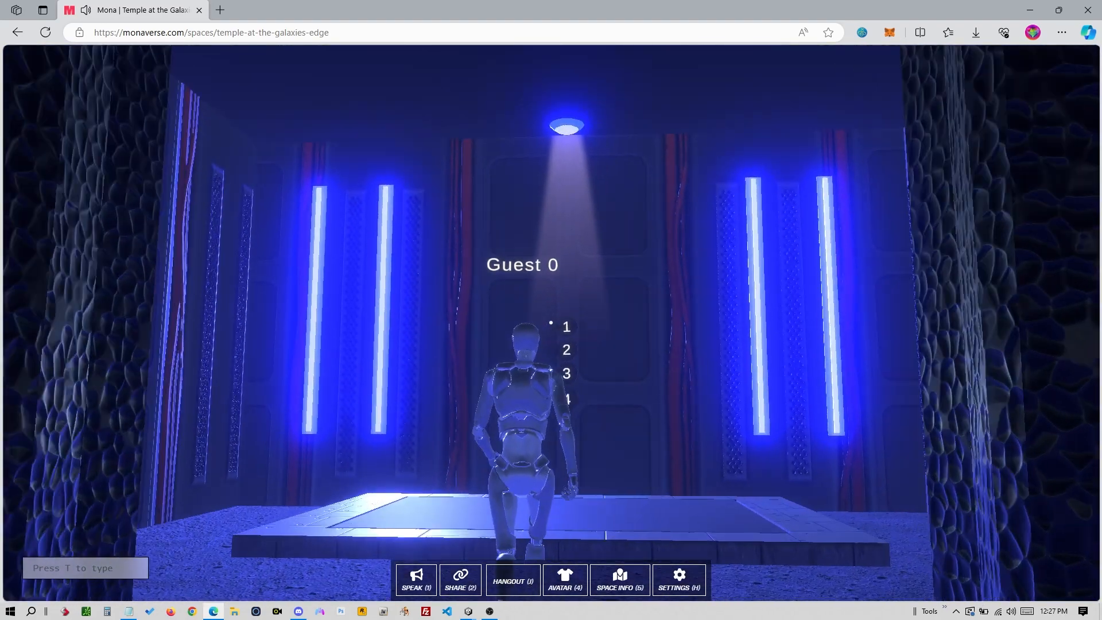
key("w")
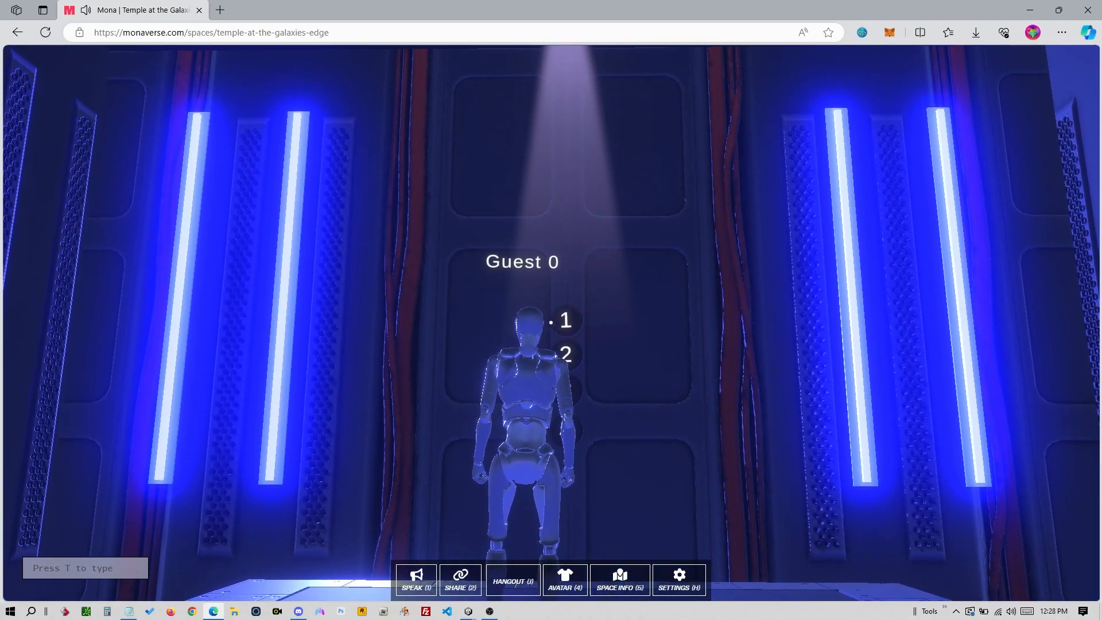
key("alt+Tab")
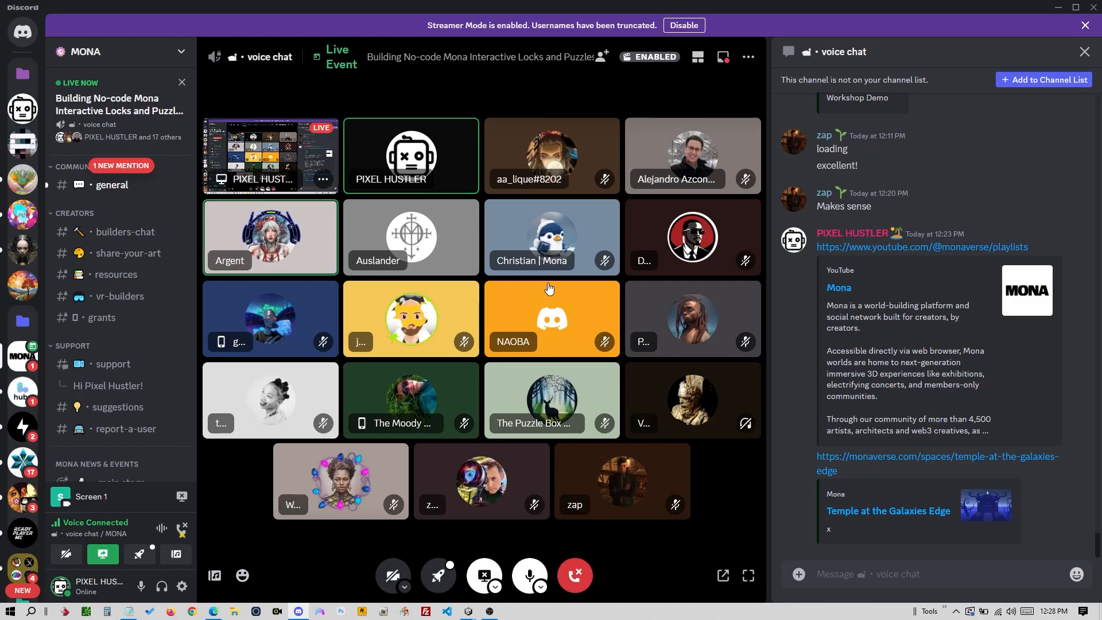
- Ride the lift by pressing the floor 1, 2 and 3 buttons
key("alt+Tab")
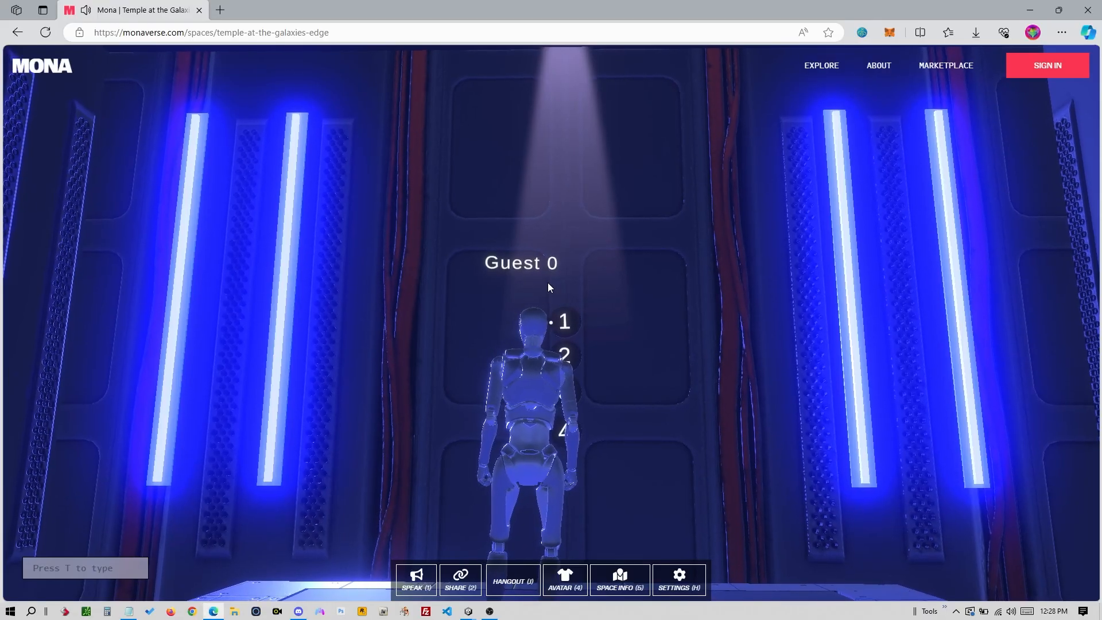
left_click(548, 282)
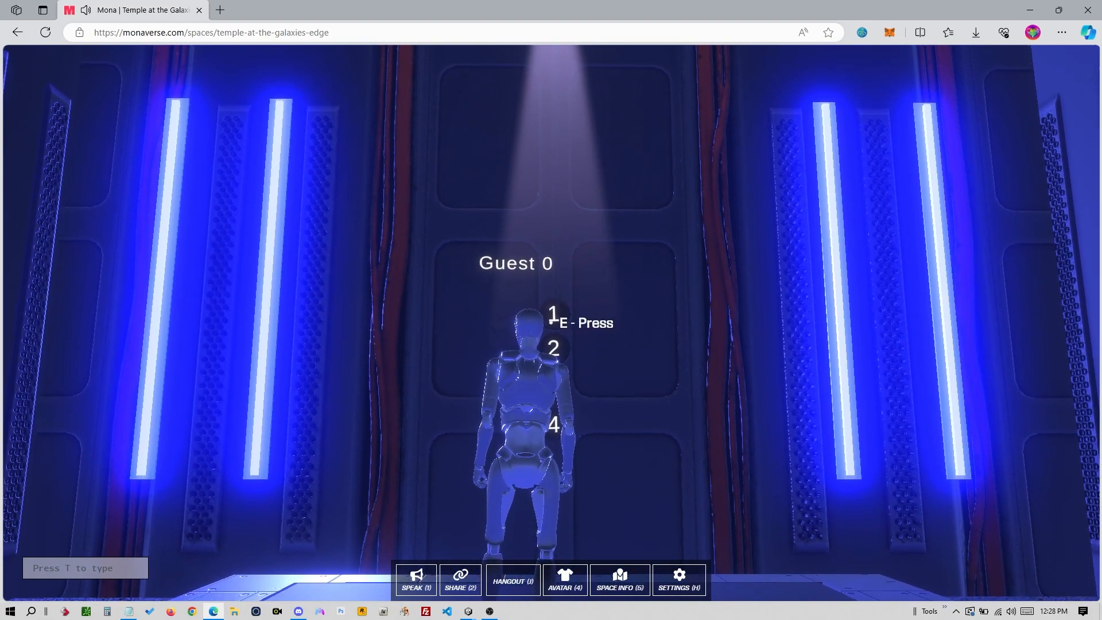
key("e")
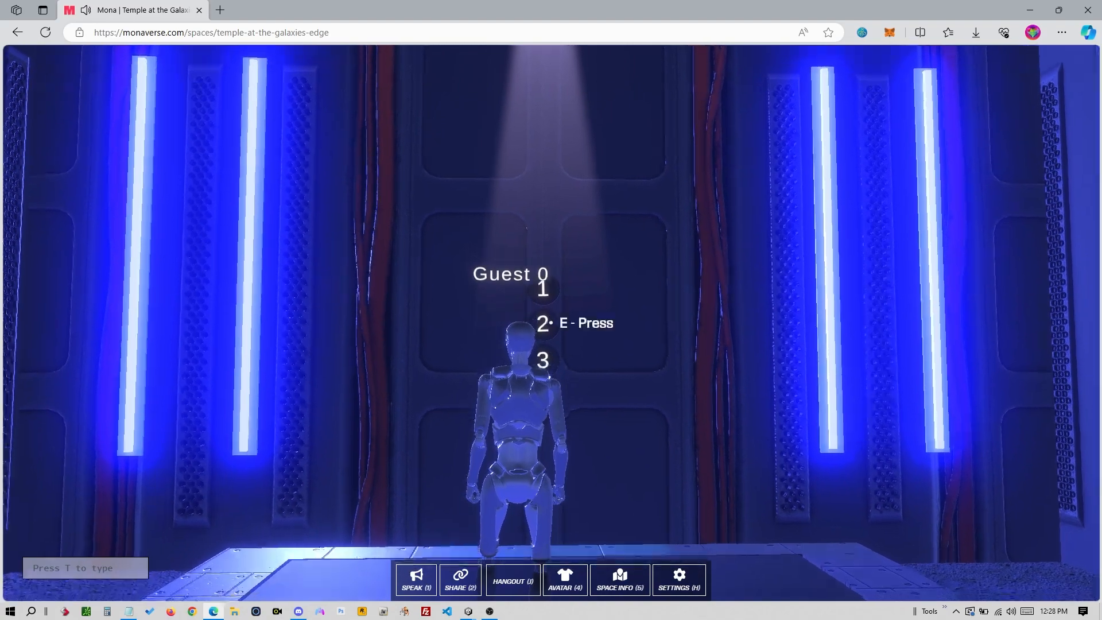
key("e")
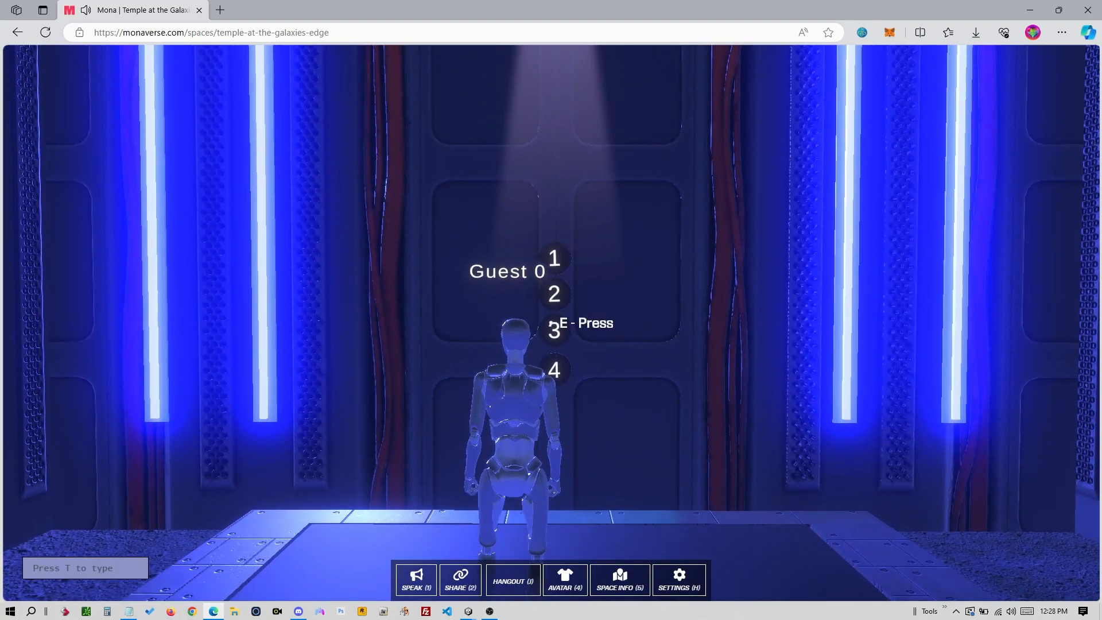
key("e")
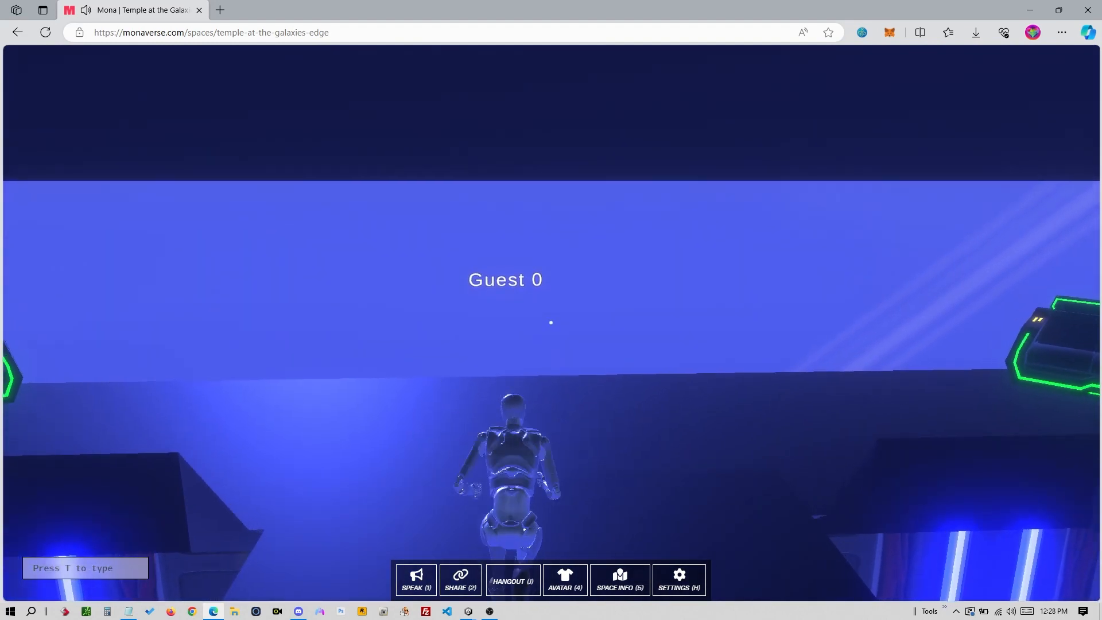
- Walk the avatar forward past the neon couch toward the window
key("w")
key("w")
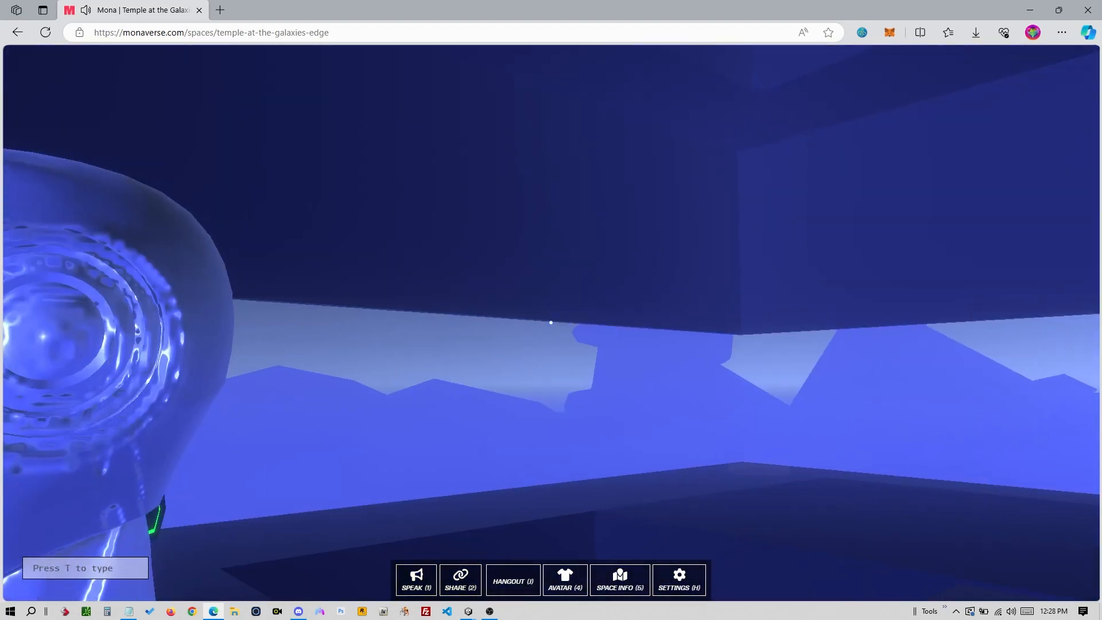
key("w")
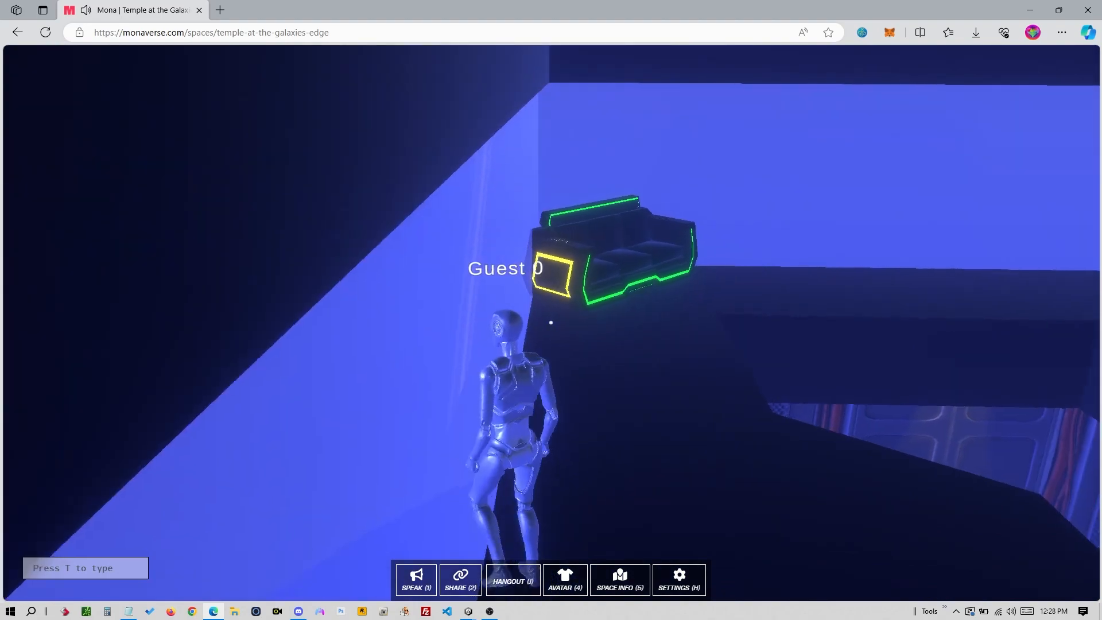
key("w")
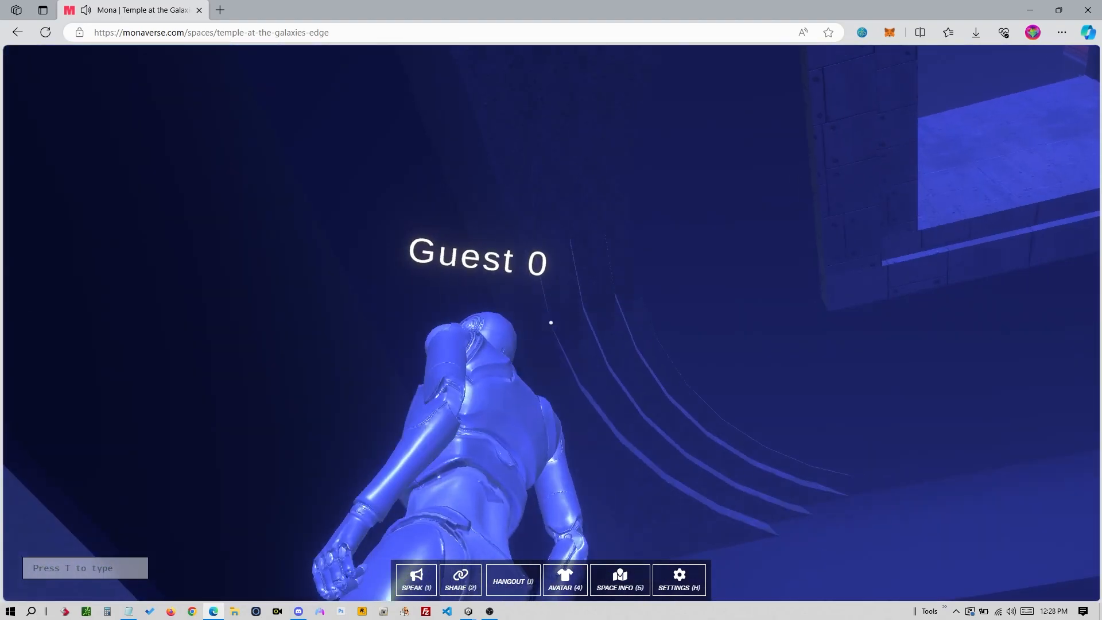
- Return to the Unity editor and orbit the scene around the lock blocks
key("alt+Tab")
key("alt+Tab")
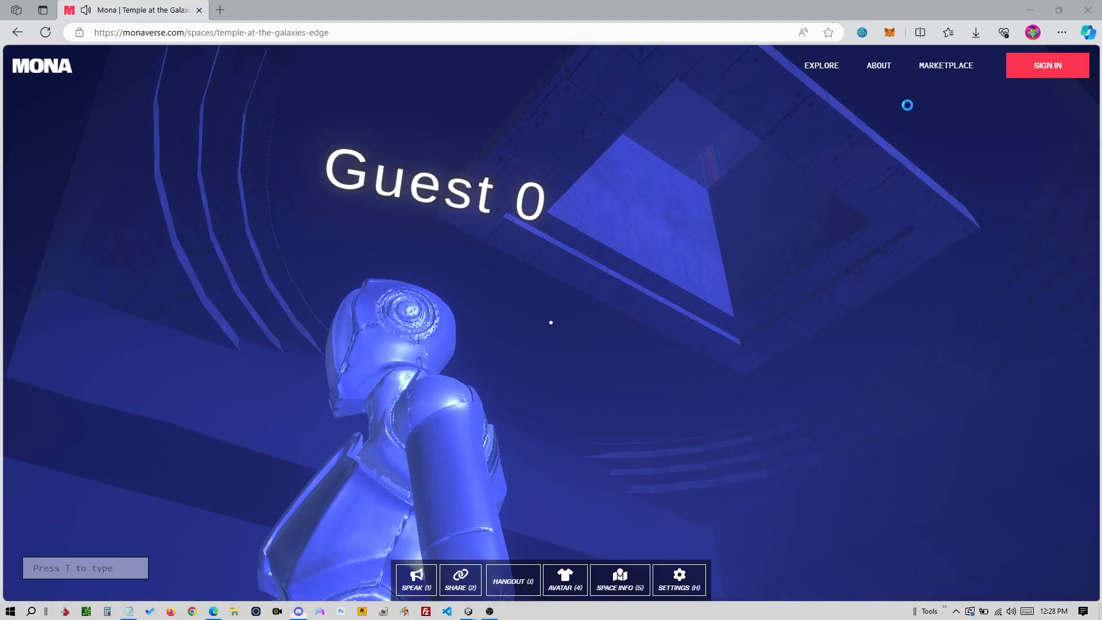
key("alt+Tab")
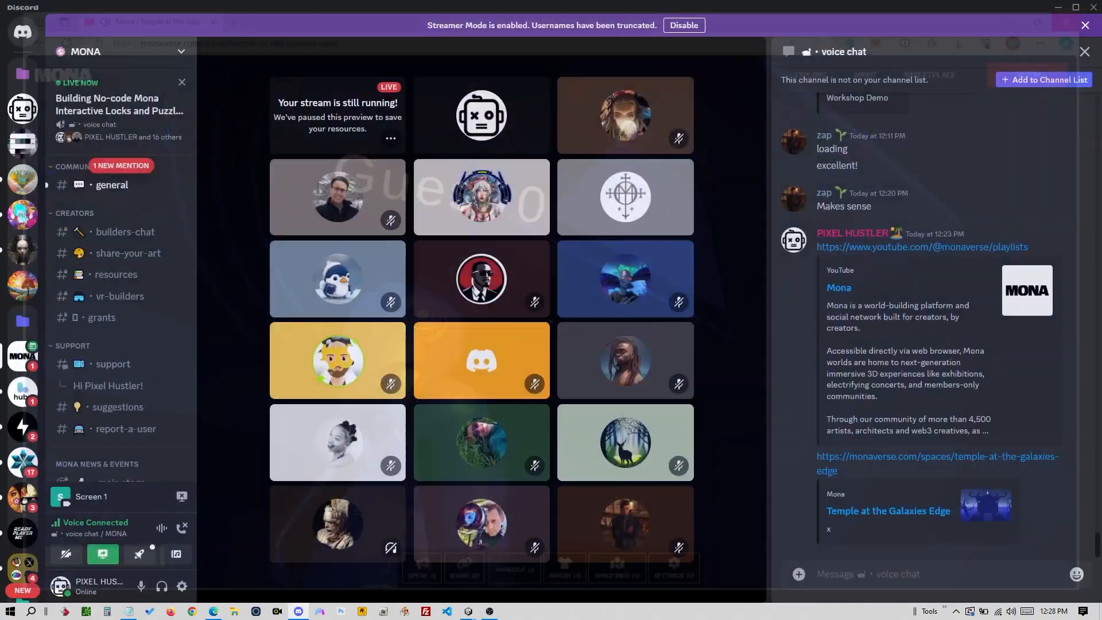
key("alt+Tab")
key("alt+Tab")
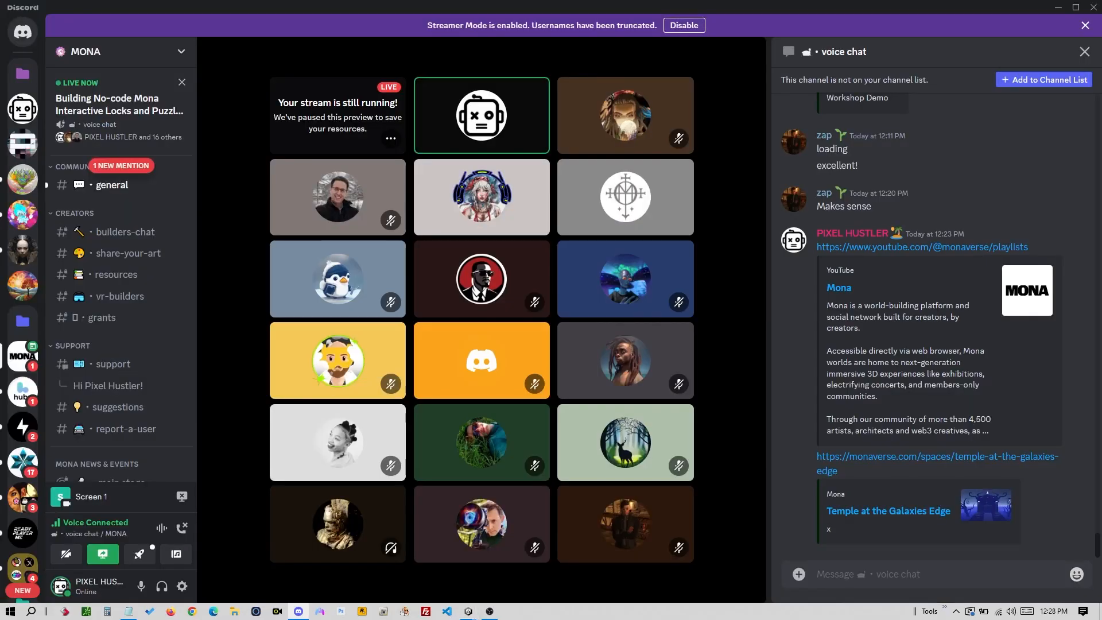
key("alt+Tab")
left_click_drag(609, 249, 638, 256, "alt")
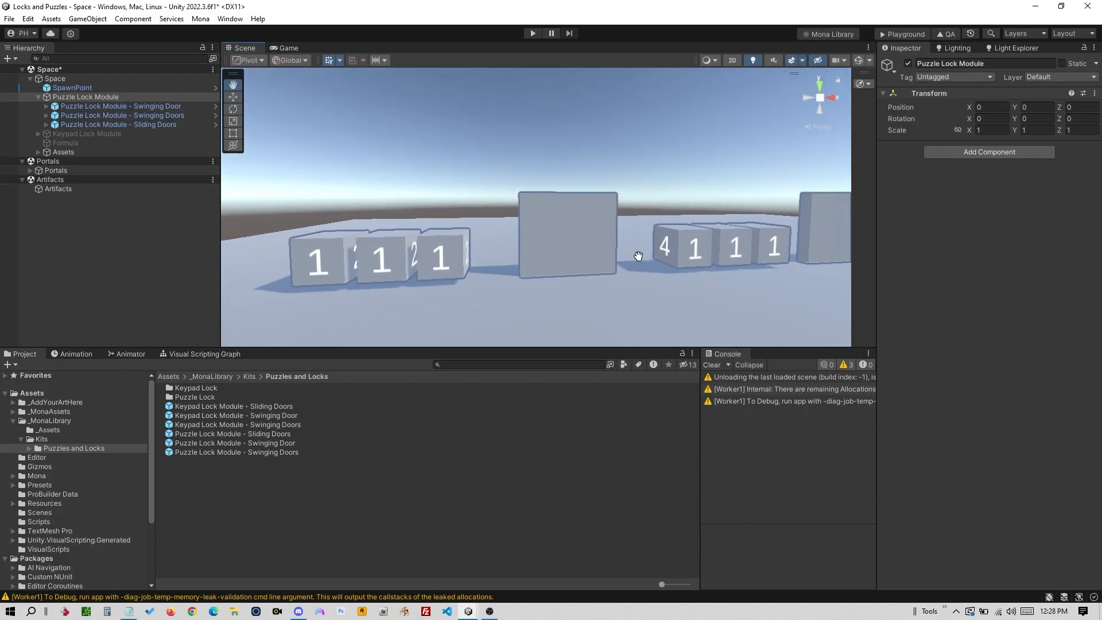
scroll(460, 281, "down", 3)
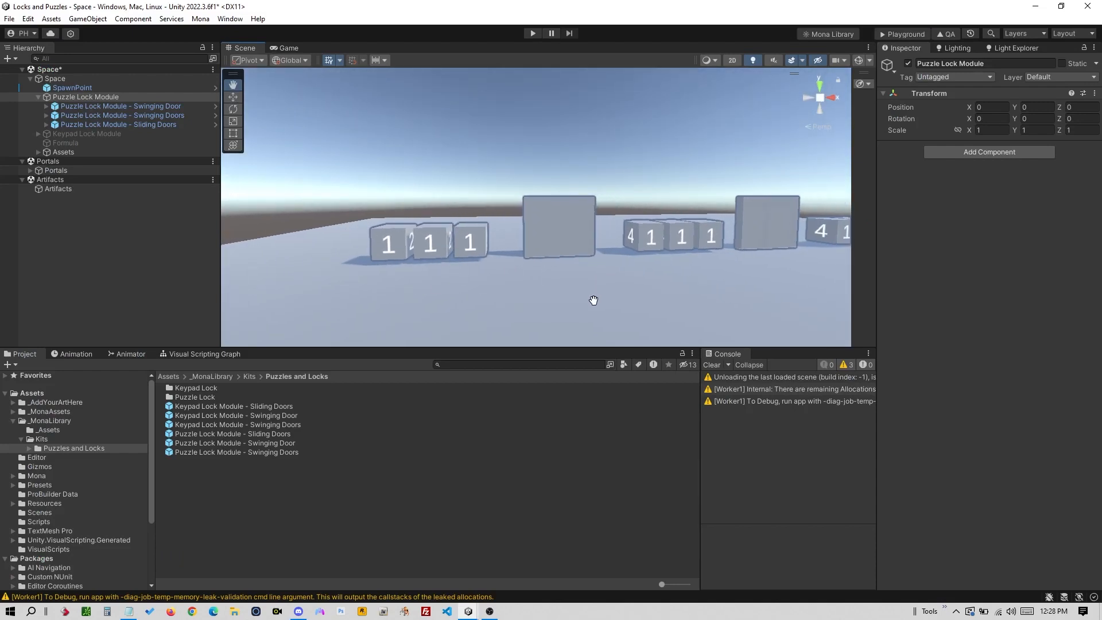
left_click_drag(594, 300, 507, 264)
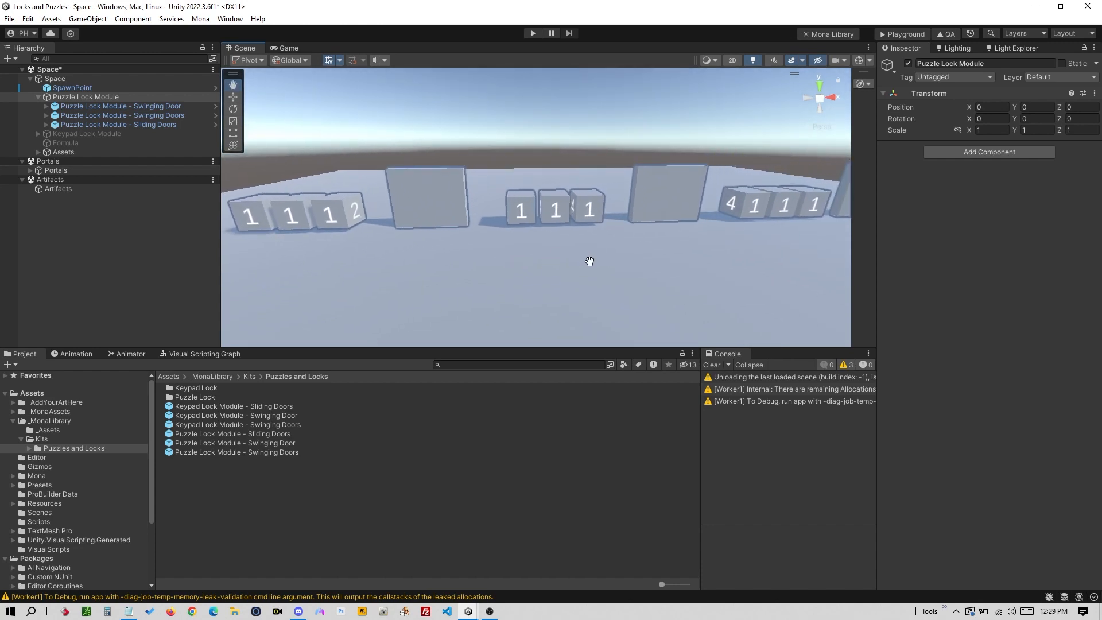
left_click_drag(590, 261, 559, 259)
scroll(514, 266, "down", 3)
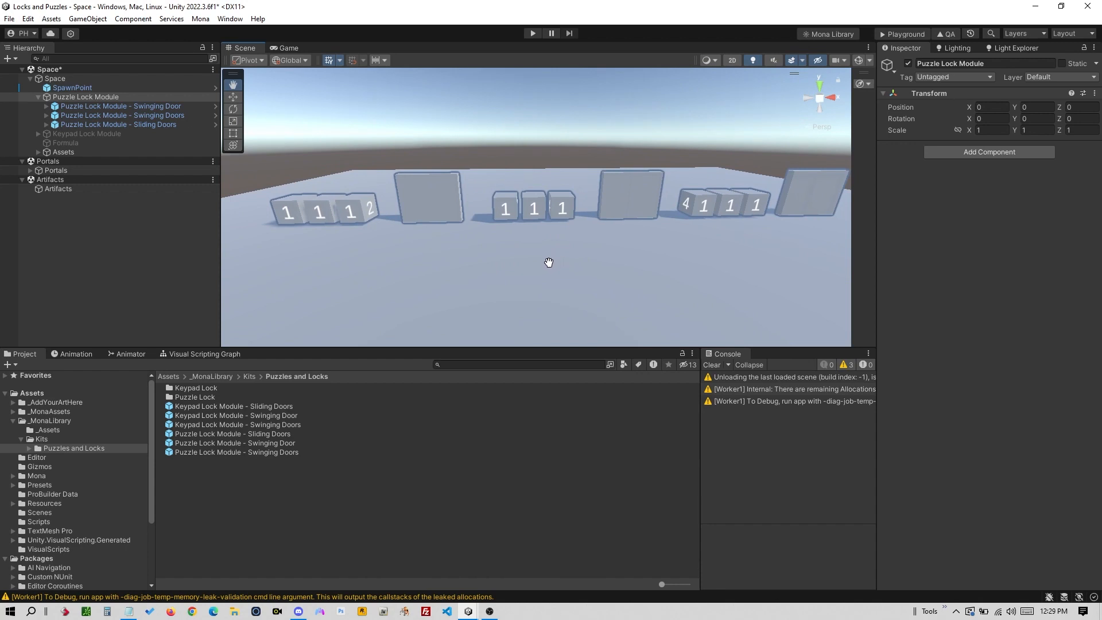
right_click_drag(549, 271, 528, 279)
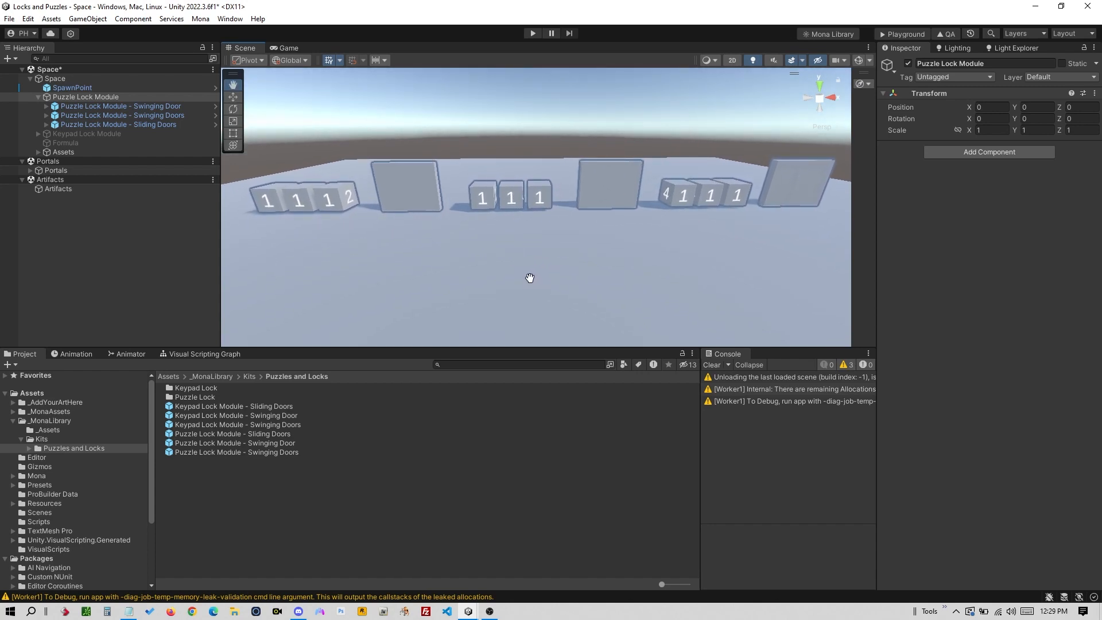
scroll(549, 256, "down", 5)
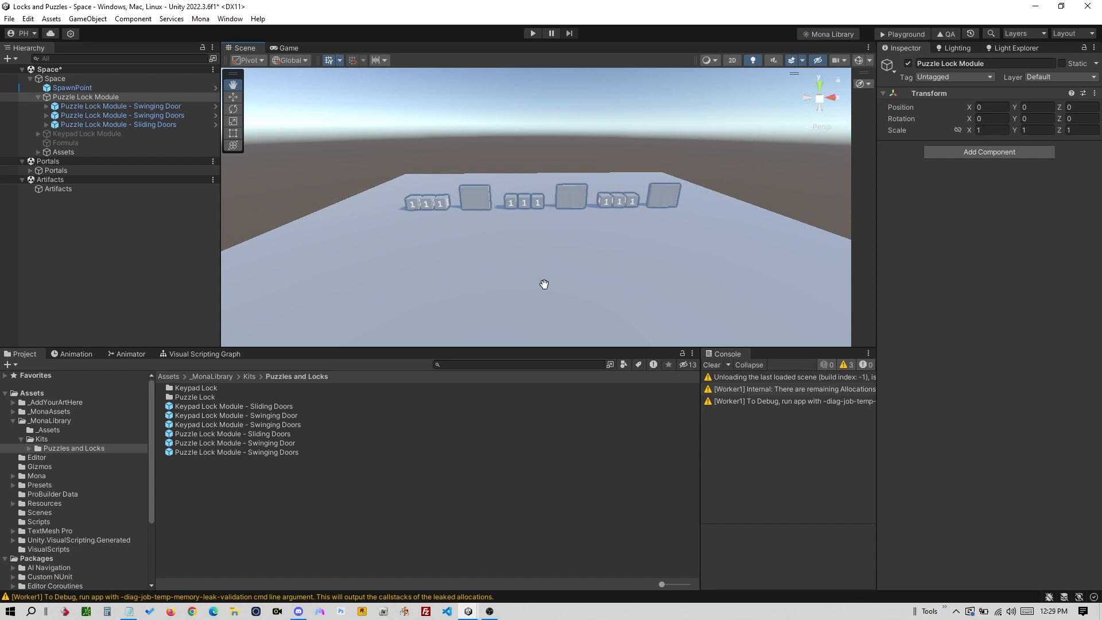
left_click_drag(544, 284, 556, 241)
right_click_drag(555, 232, 564, 248)
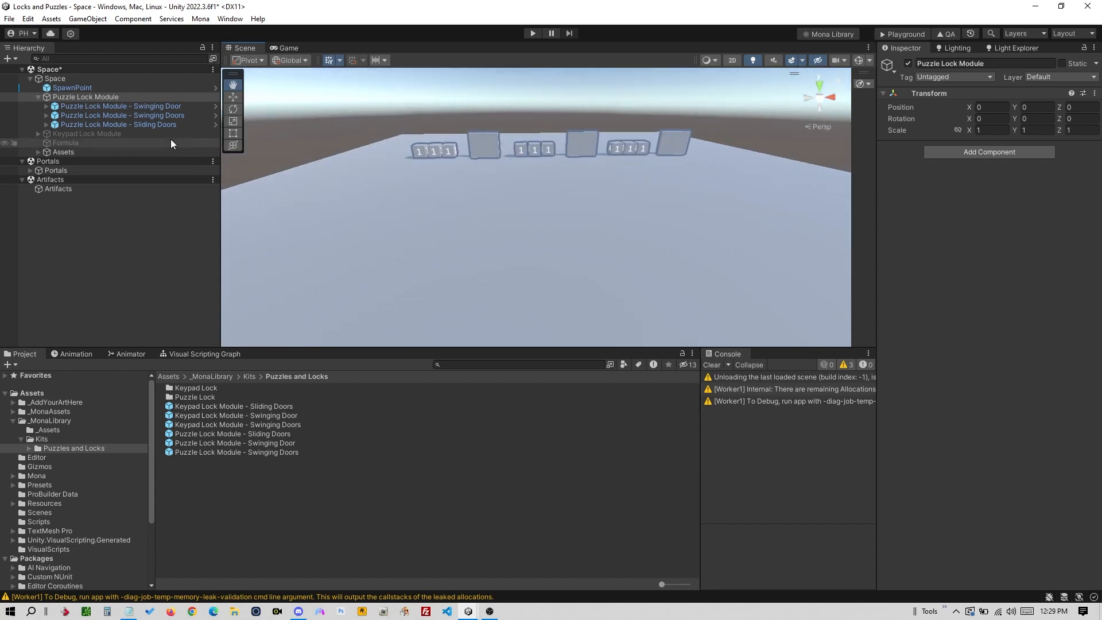
left_click(136, 88)
left_click(133, 98)
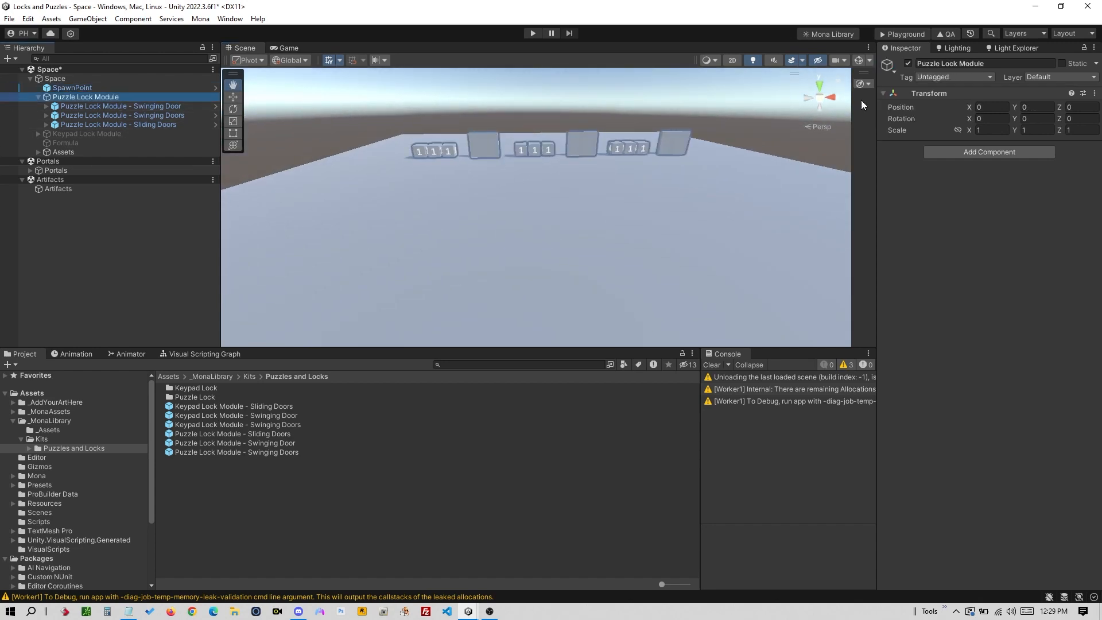
- Deactivate the Puzzle Lock Module and activate the Keypad Lock Module, viewing the keypads low
left_click(907, 63)
left_click(39, 96)
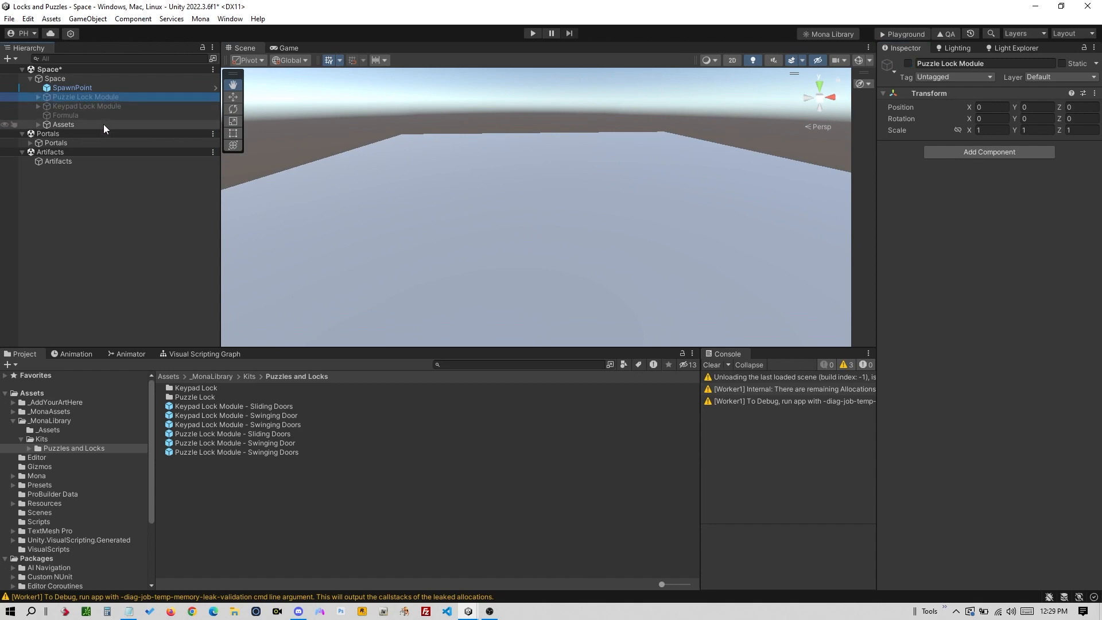
left_click(109, 107)
left_click(908, 63)
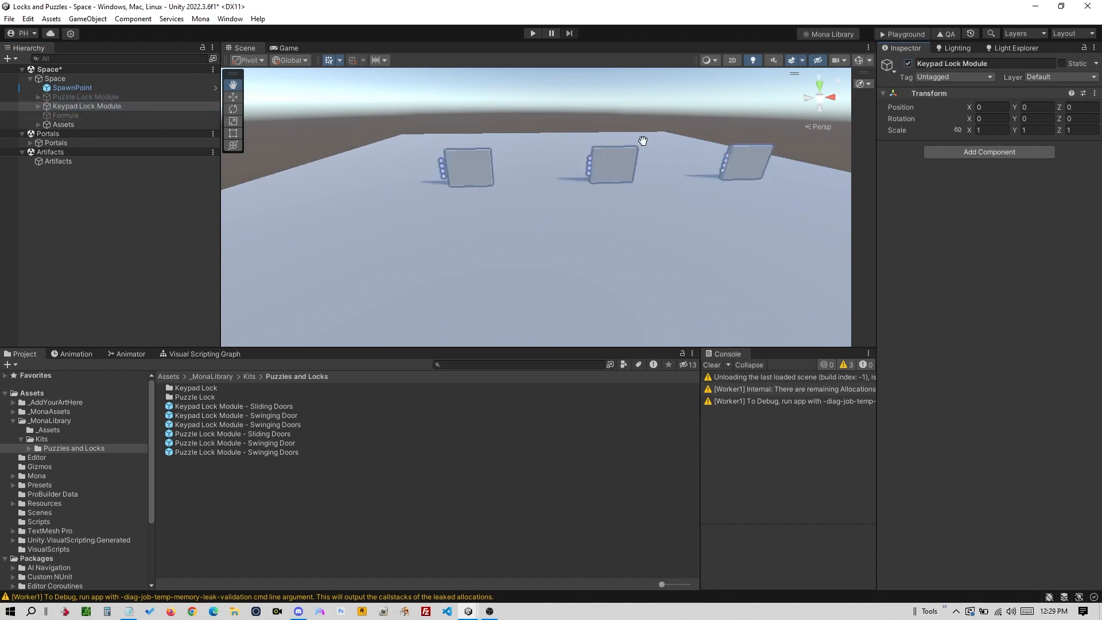
scroll(624, 202, "up", 5)
scroll(620, 187, "down", 10)
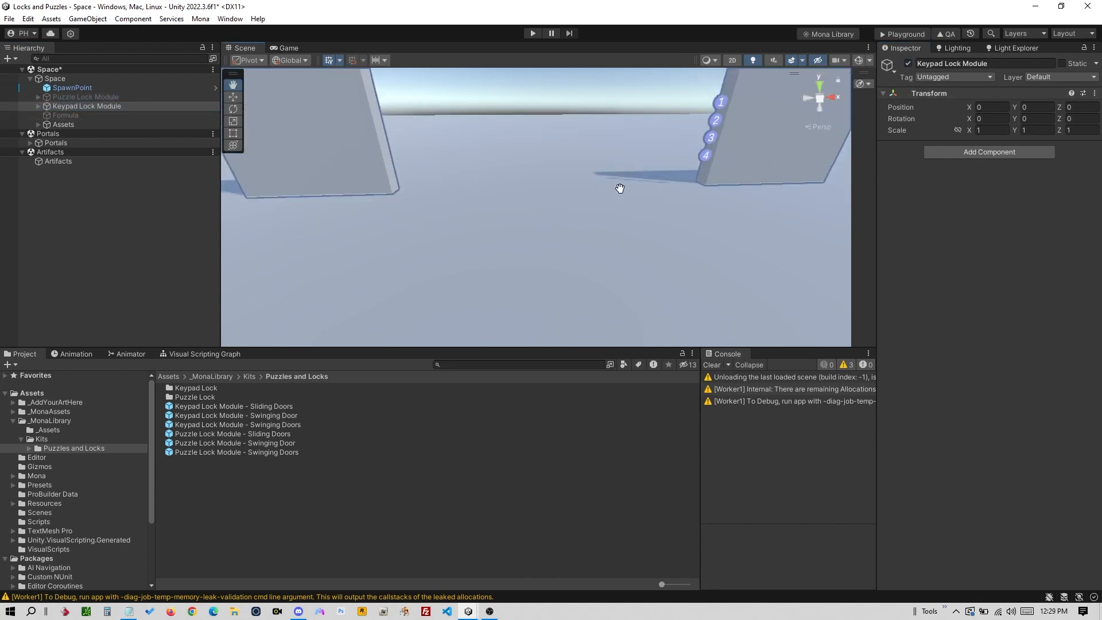
left_click_drag(578, 199, 584, 167, "alt")
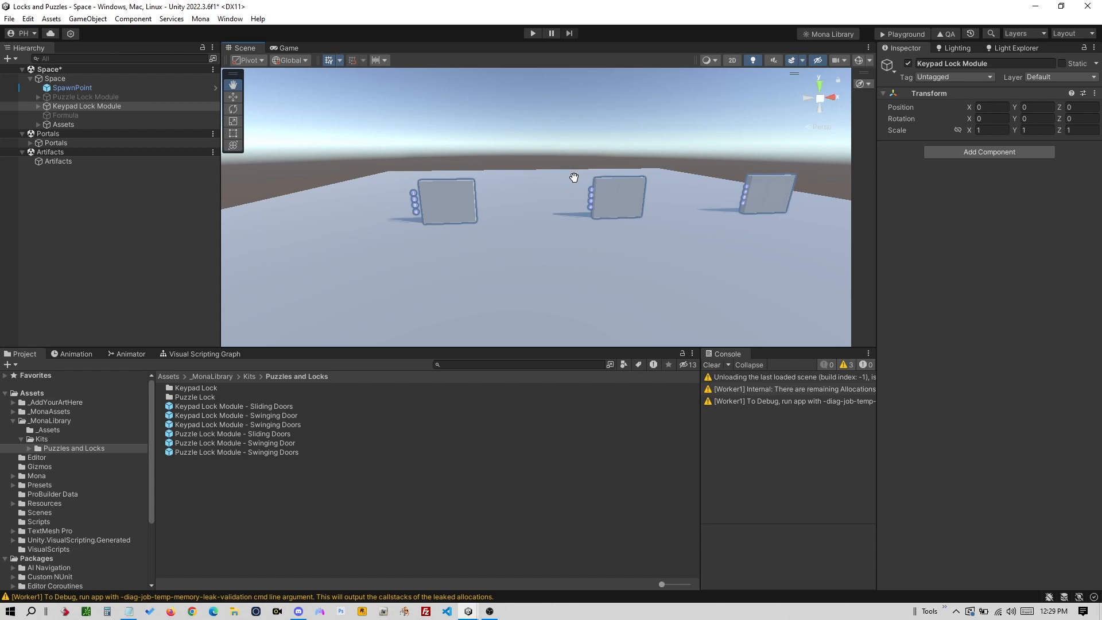
mouse_move(534, 243)
left_mouse_down("alt")
mouse_move(540, 228)
mouse_move(524, 241)
left_mouse_up("alt")
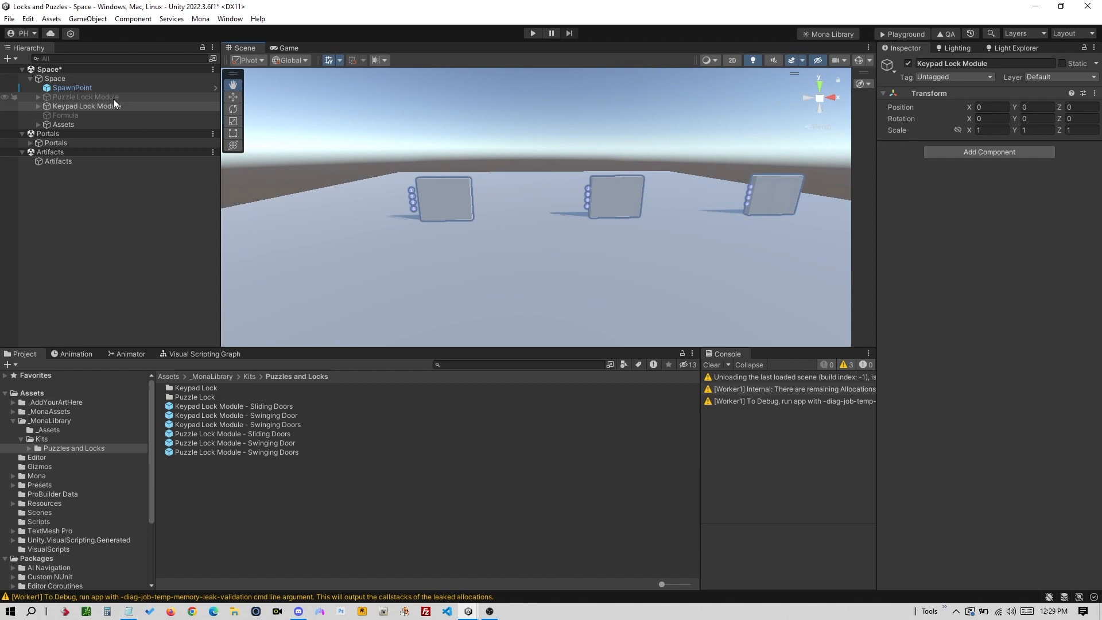
- Recheck the Puzzle Lock Module's variants, then expand the Keypad Lock Module's three door variants
left_click(112, 98)
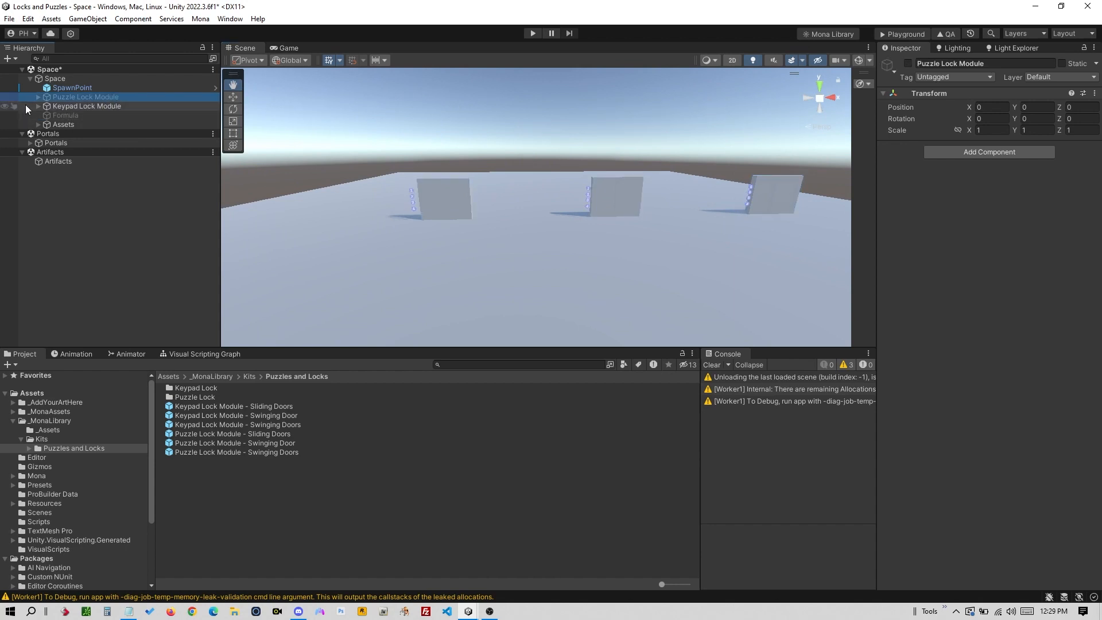
left_click(39, 96)
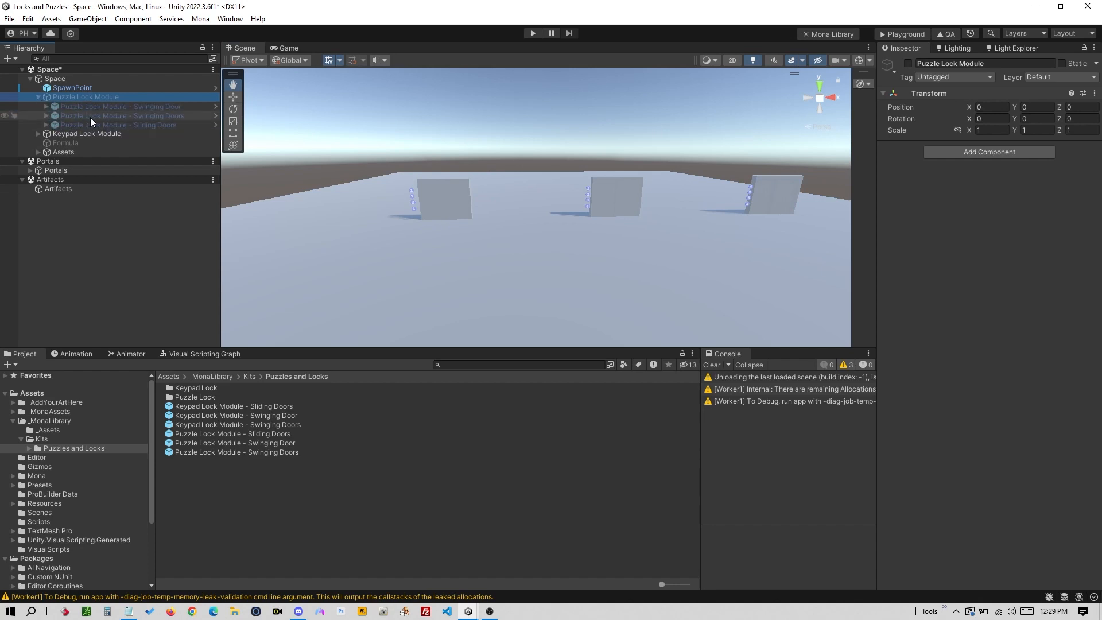
left_click(38, 97)
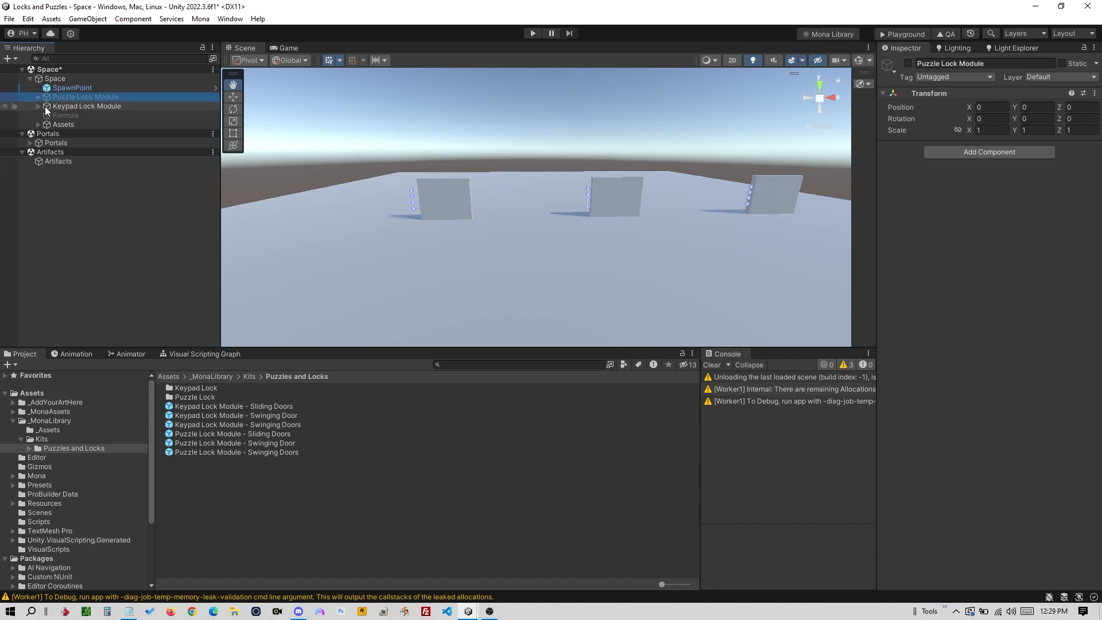
left_click(98, 107)
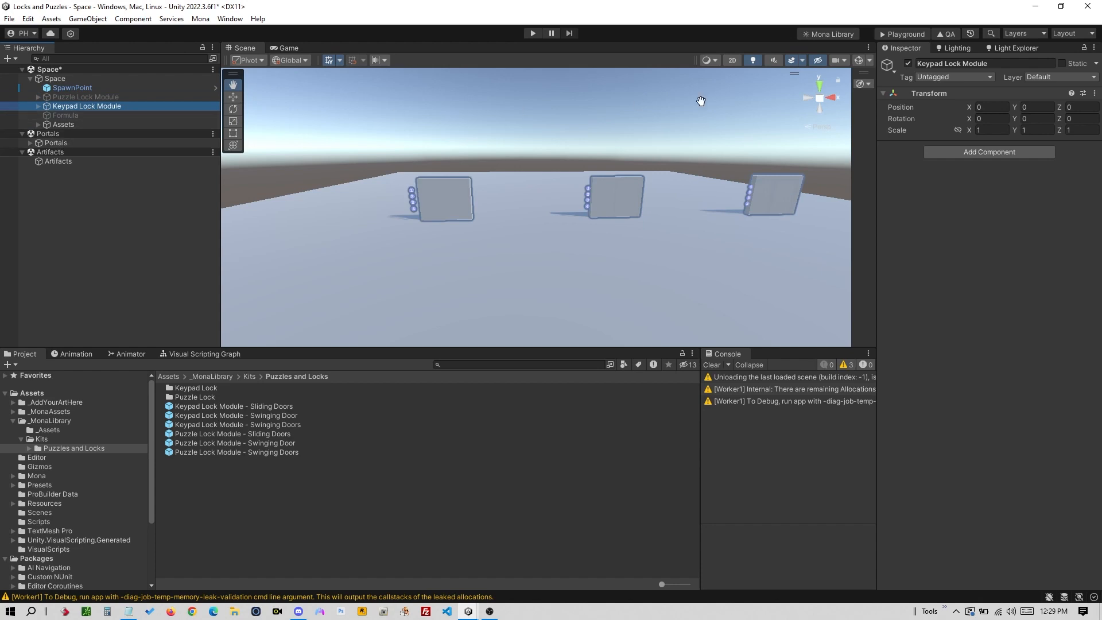
left_click(908, 63)
left_click(909, 65)
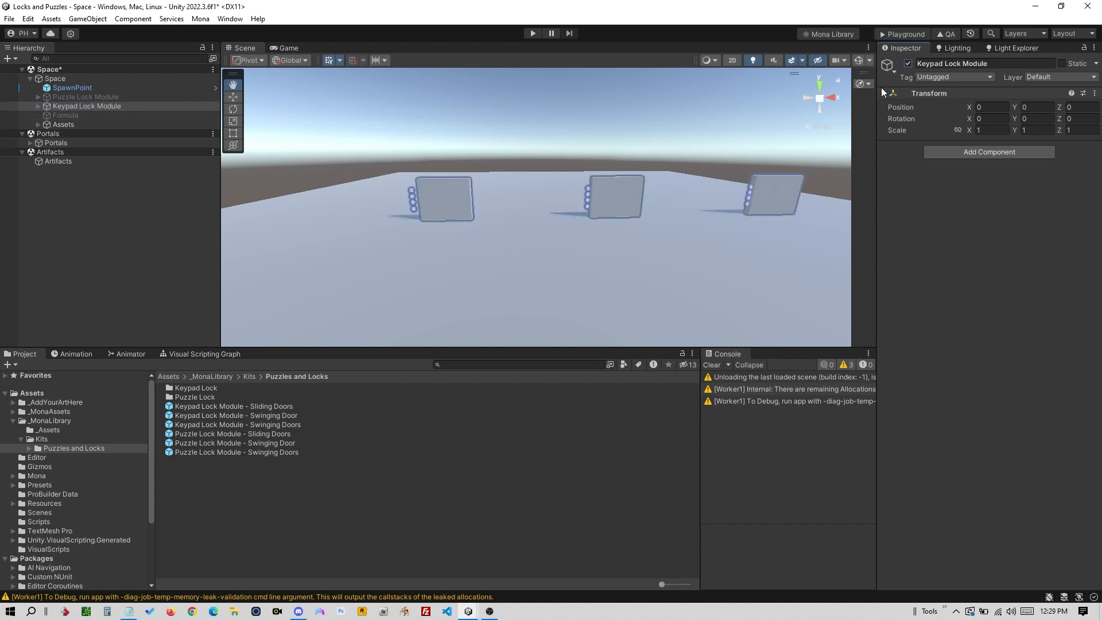
left_click(39, 107)
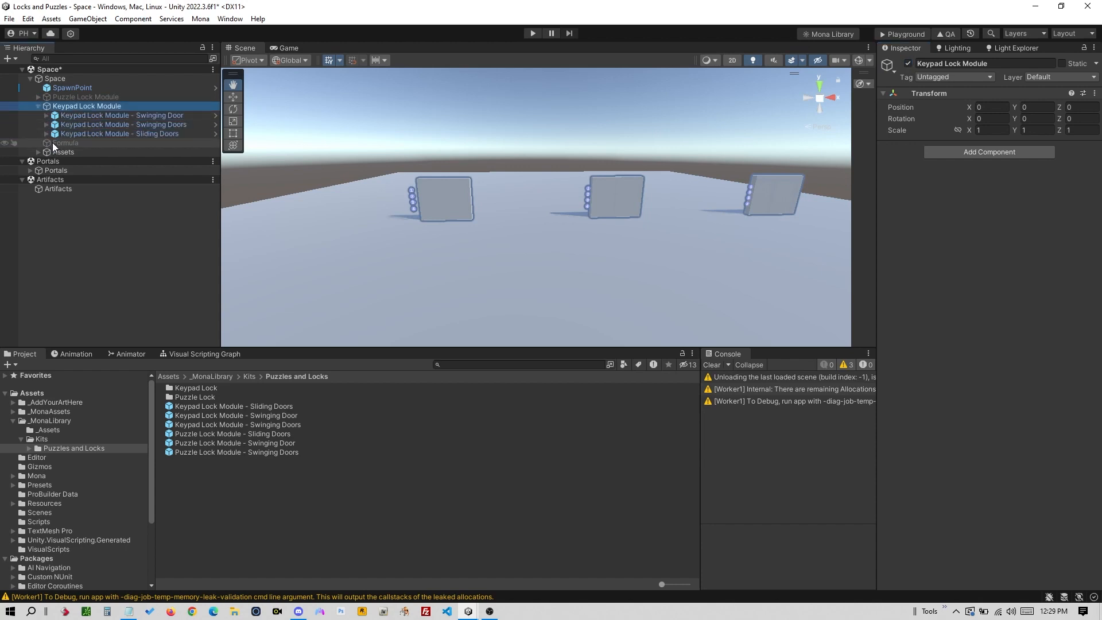
- Expand the keypad Swinging Door down to its Door and select Door 2 Object
scroll(460, 195, "up", 4)
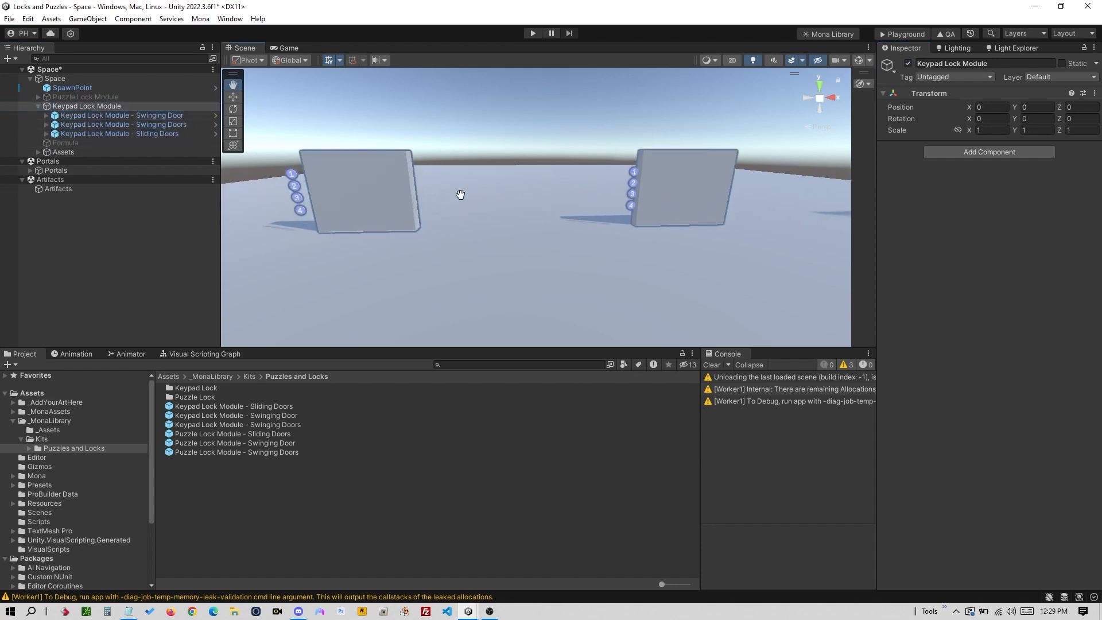
mouse_move(557, 207)
left_mouse_down()
mouse_move(402, 221)
mouse_move(544, 219)
left_mouse_up()
left_click_drag(463, 226, 548, 222)
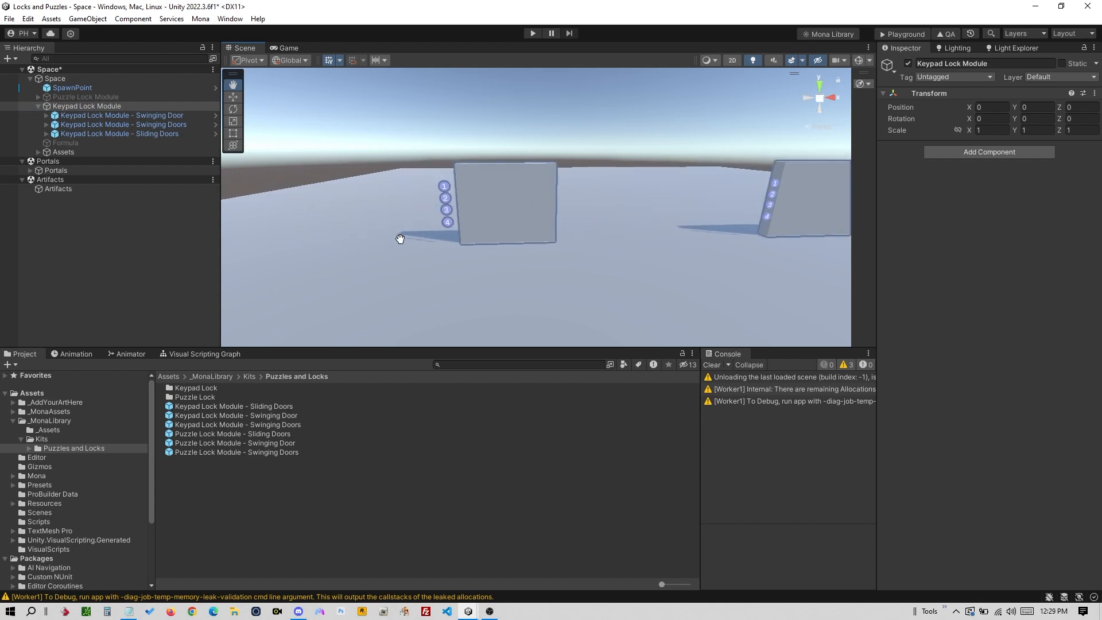
scroll(580, 216, "up", 4)
scroll(436, 249, "down", 3)
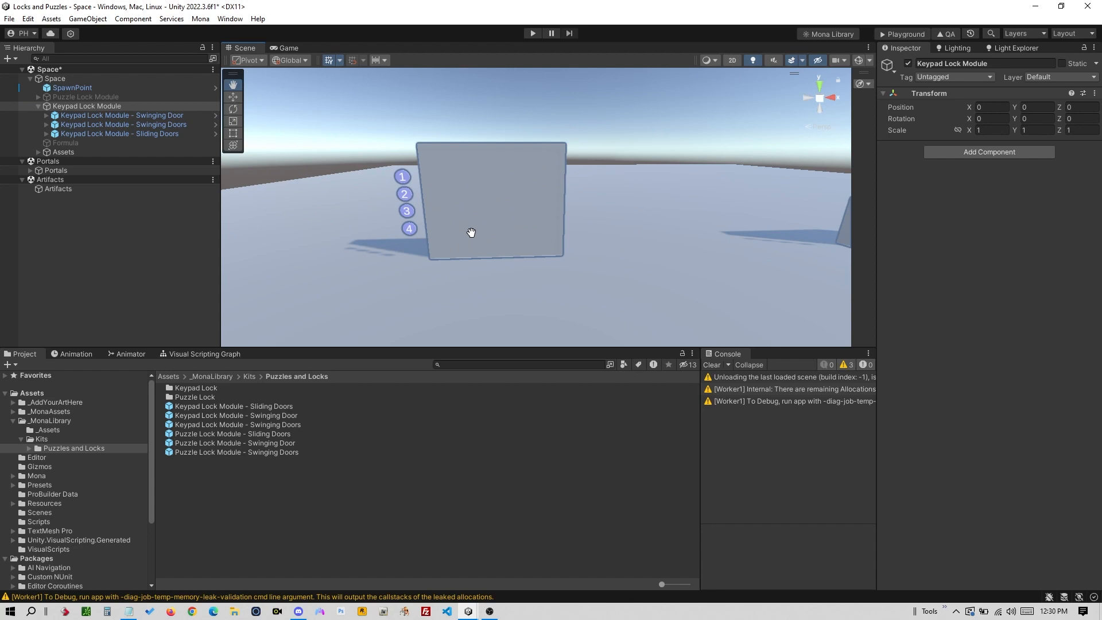
left_click(47, 115)
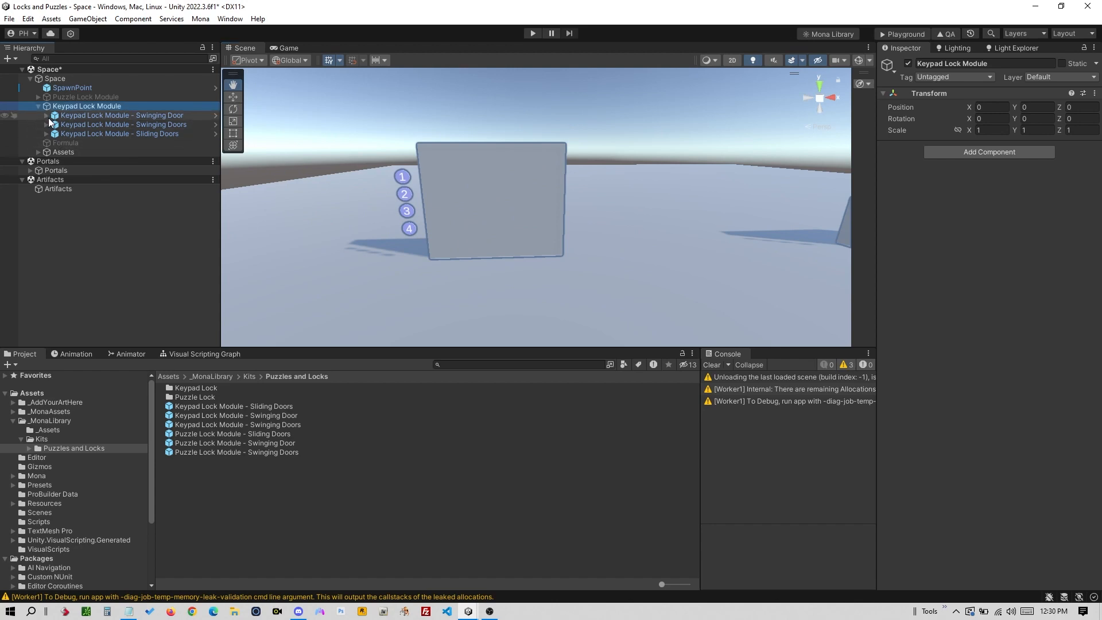
left_click(47, 116)
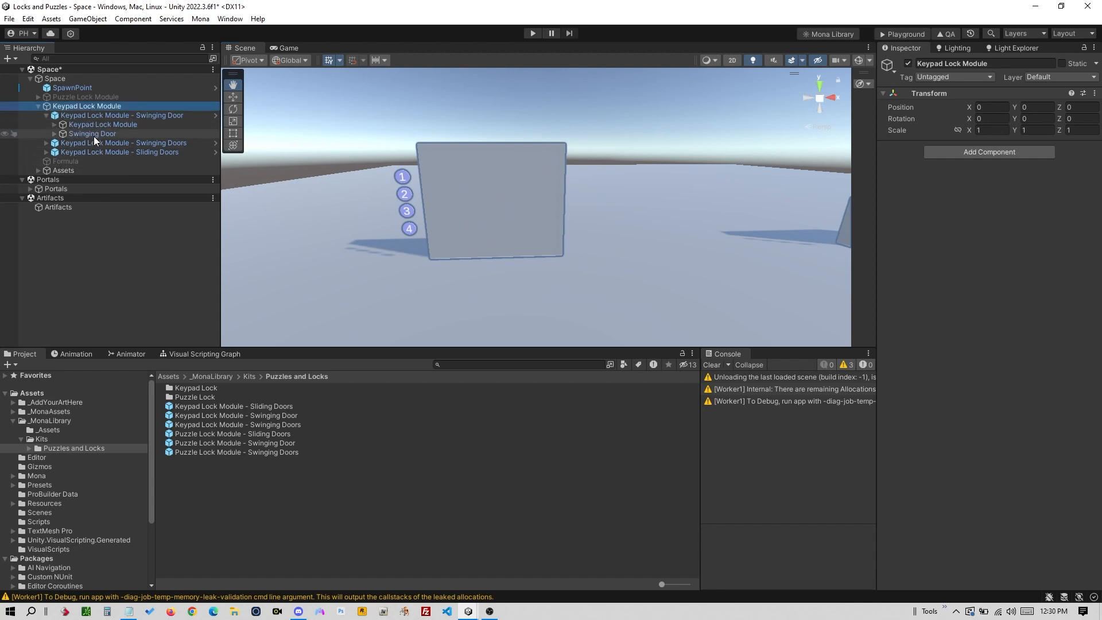
left_click(94, 135)
left_click(54, 134)
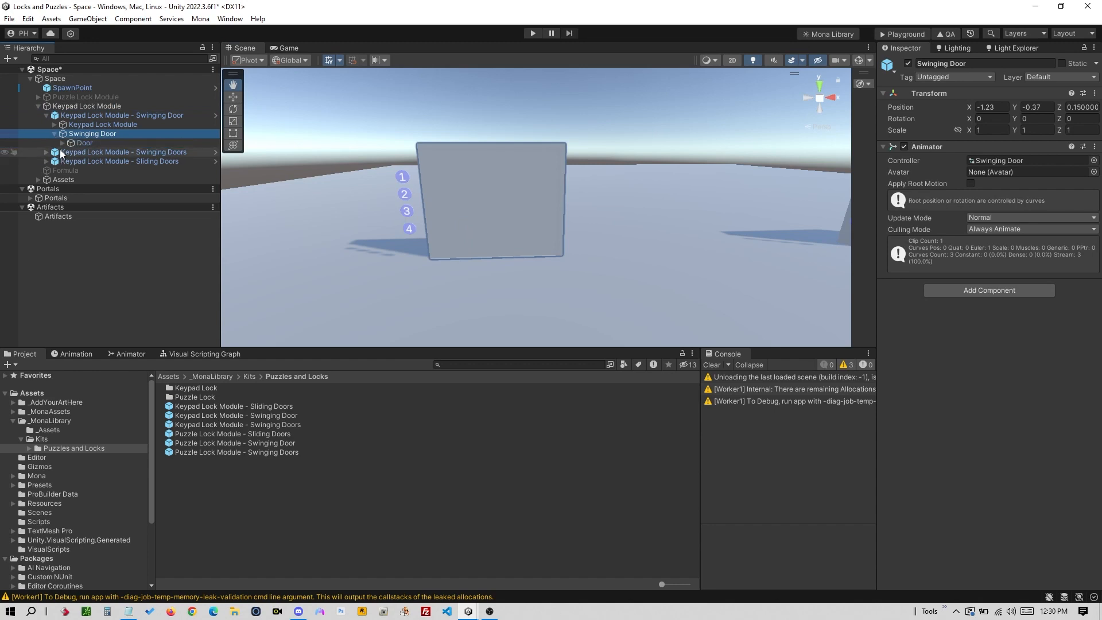
left_click(62, 142)
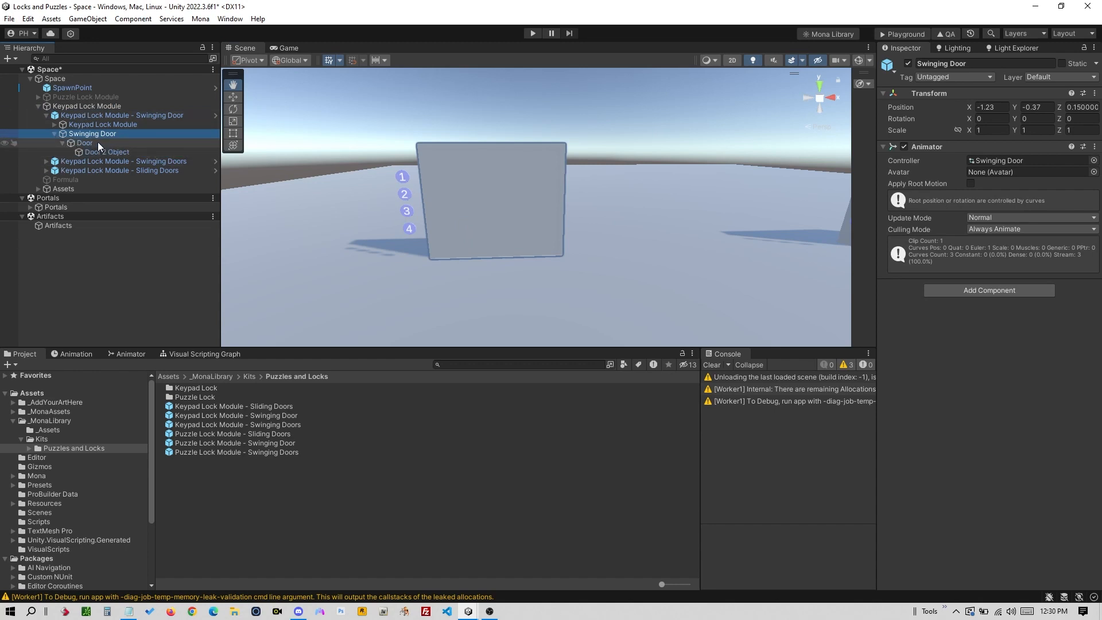
left_click(98, 152)
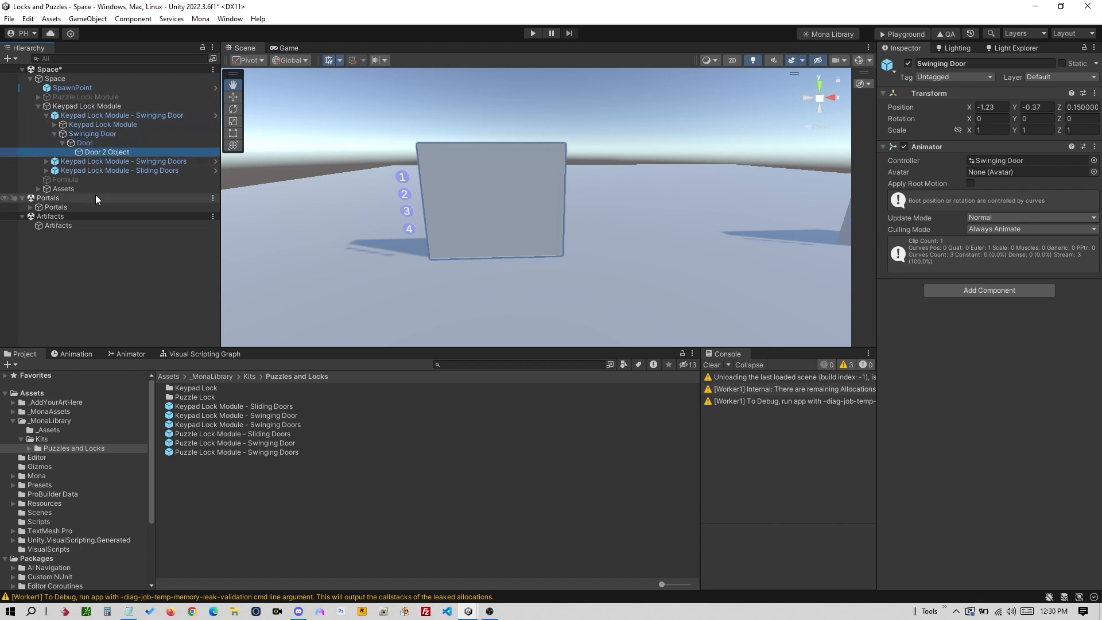
- Compare Door with Door 2 Object, then open the Animation window for Door 2 Object
left_click(118, 144)
left_click(132, 153)
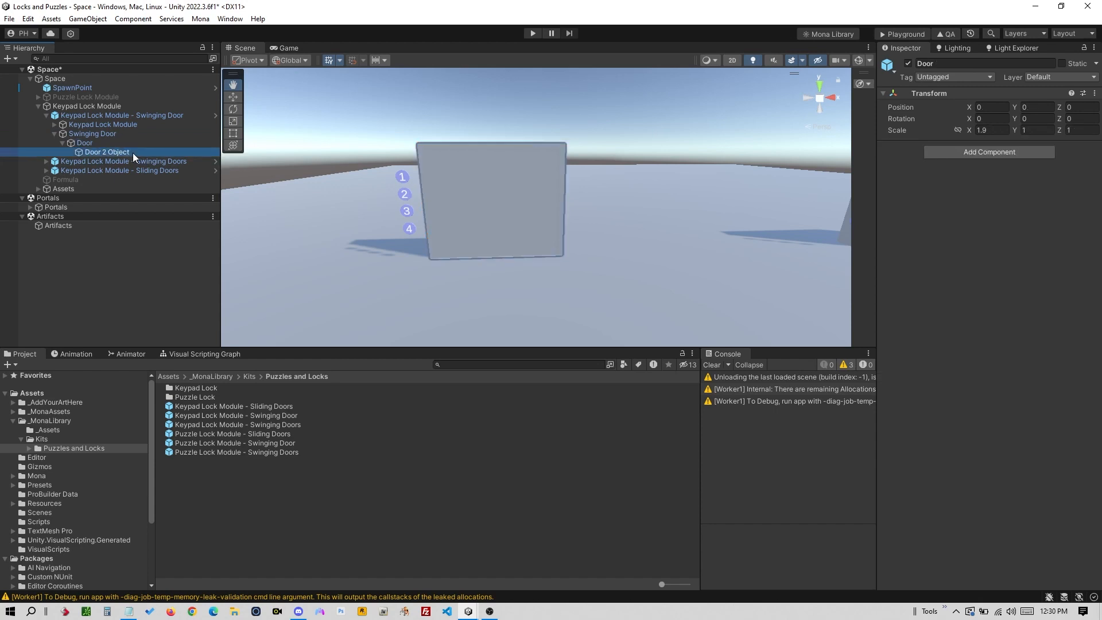
left_click(134, 144)
left_click(136, 155)
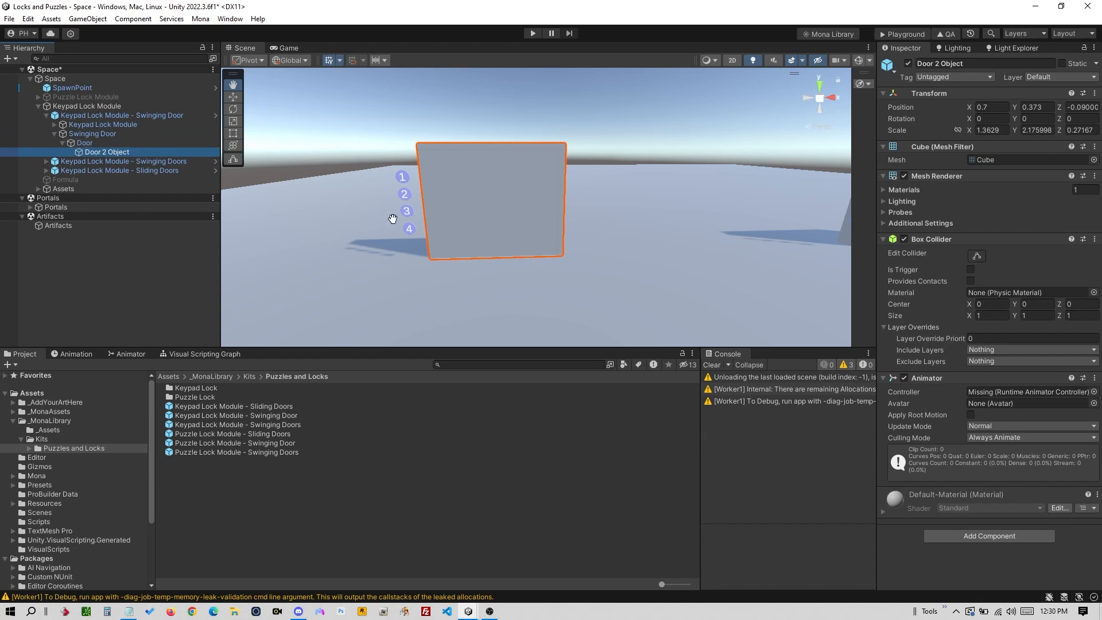
mouse_move(456, 233)
left_mouse_down()
mouse_move(522, 232)
mouse_move(476, 233)
left_mouse_up()
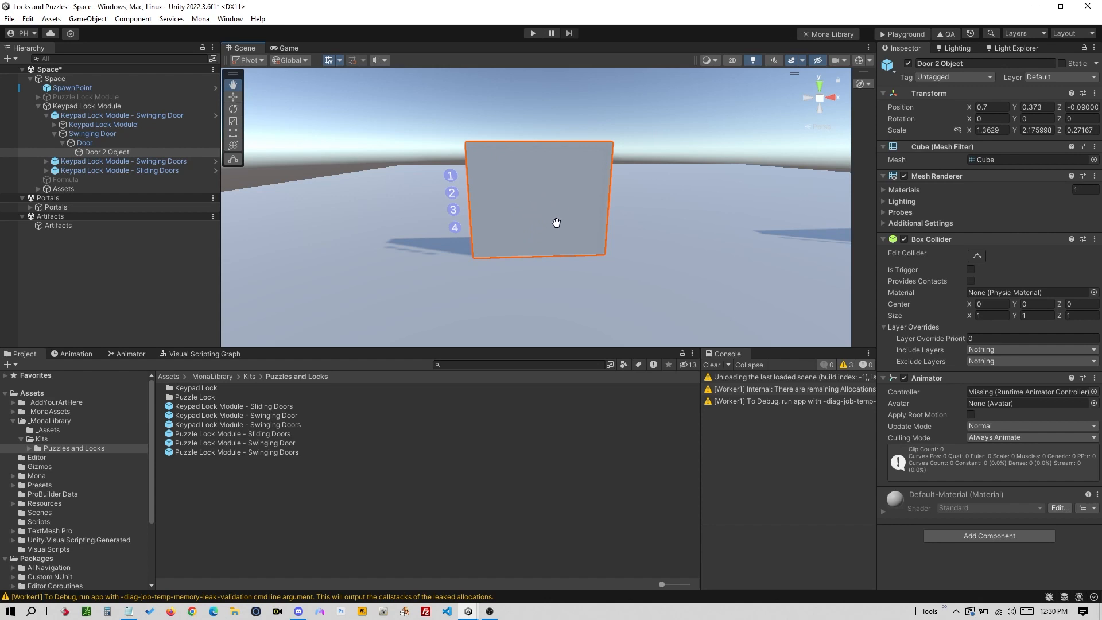
left_click_drag(547, 234, 516, 239)
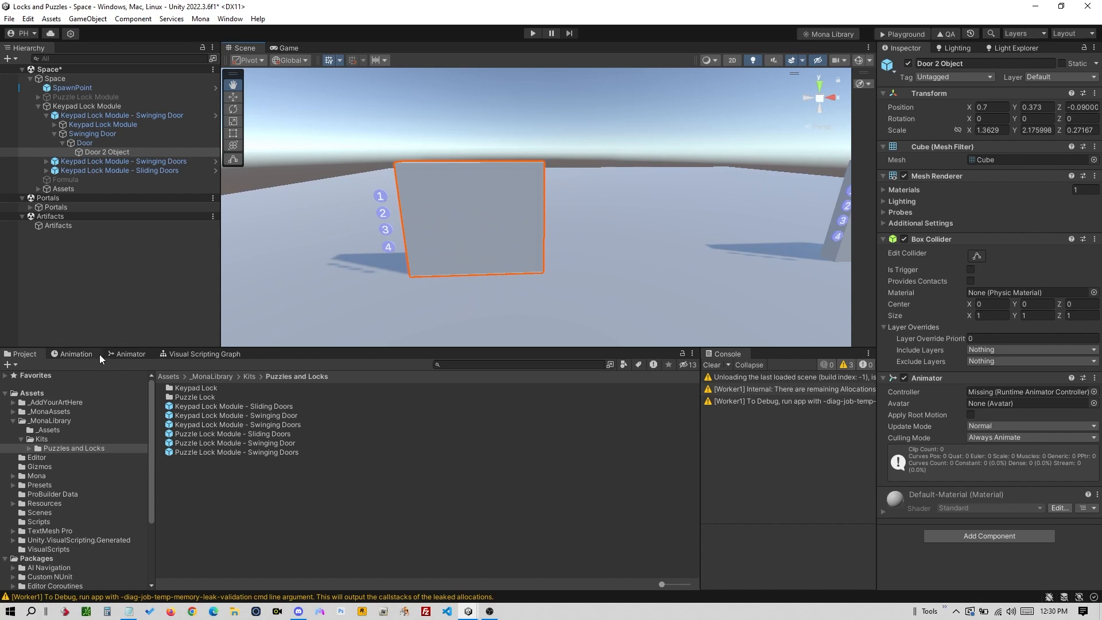
left_click(78, 354)
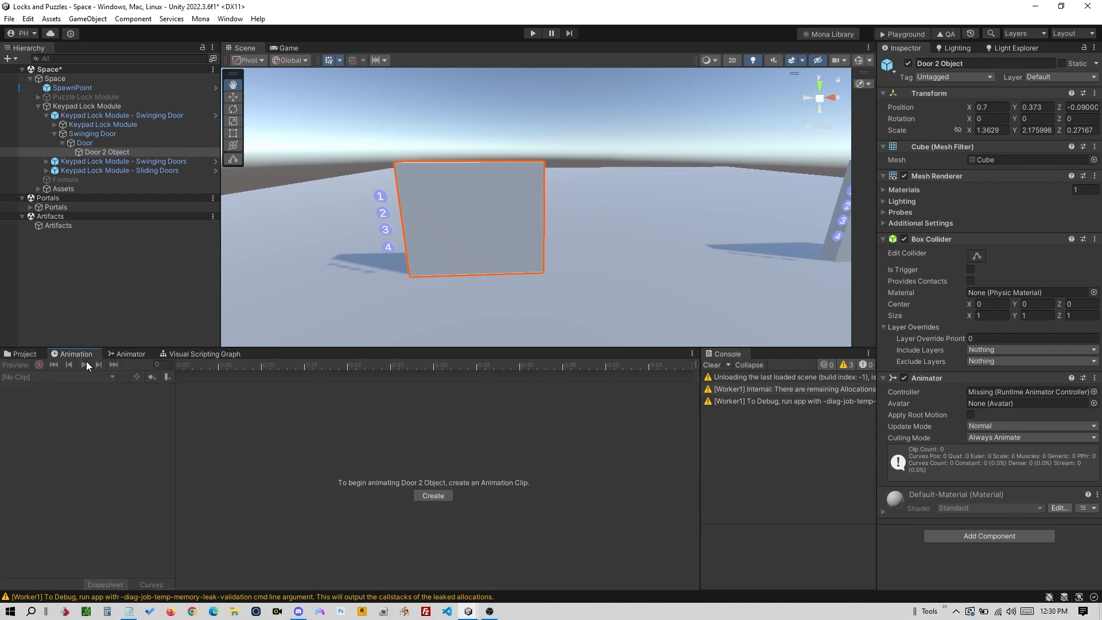
- Expand the Keypad Lock Module and inspect Button - 1 through Button - 4
left_click(55, 134)
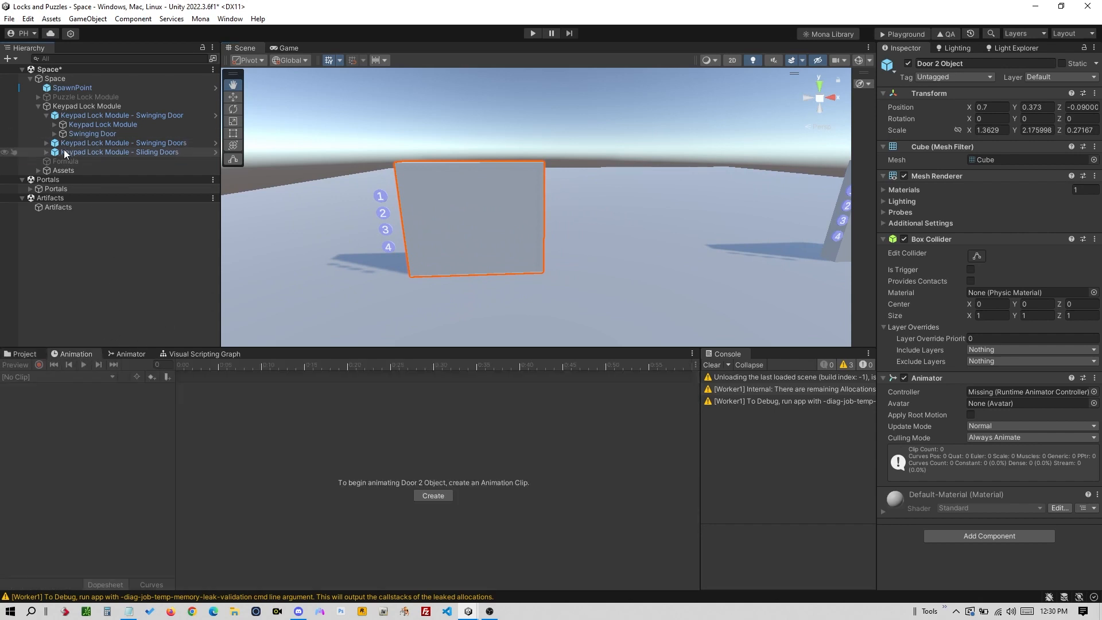
left_click(54, 125)
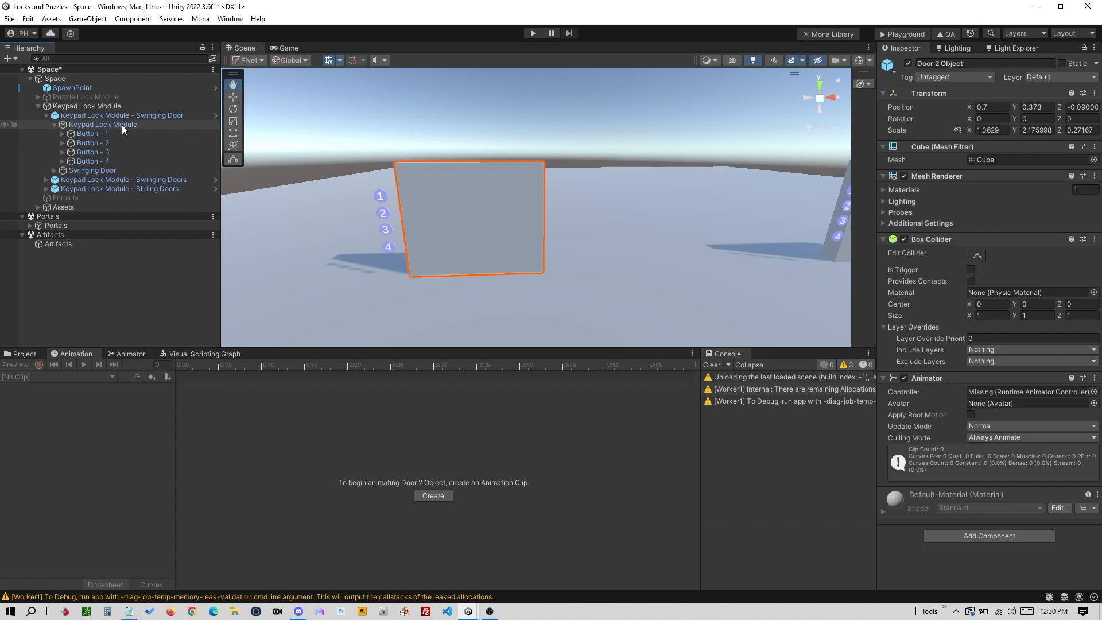
left_click(120, 135)
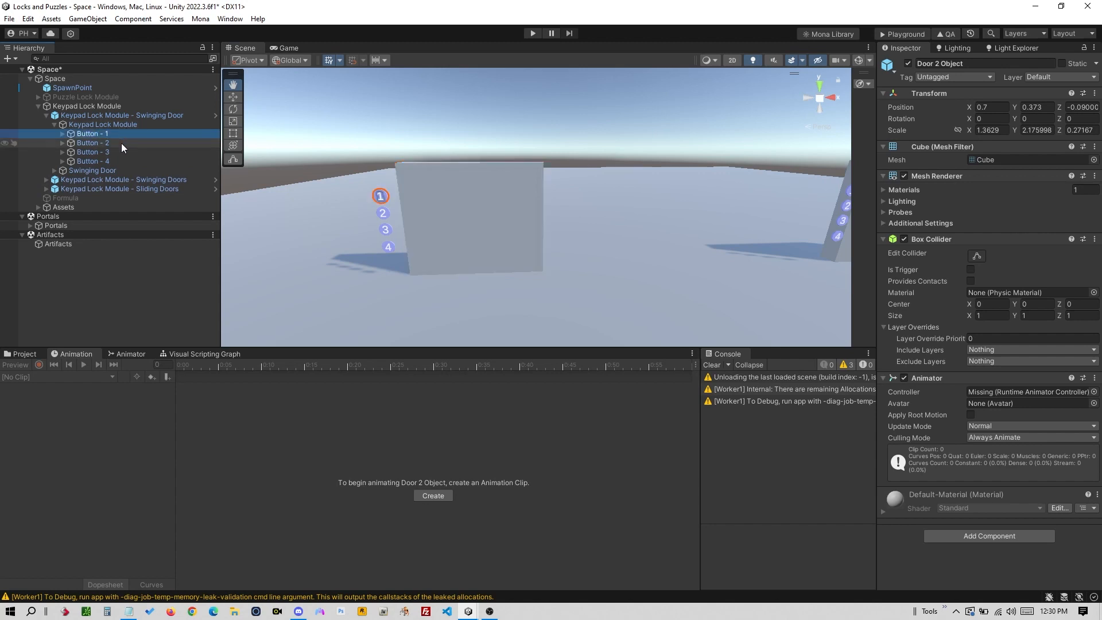
left_click(121, 144)
left_click(122, 153)
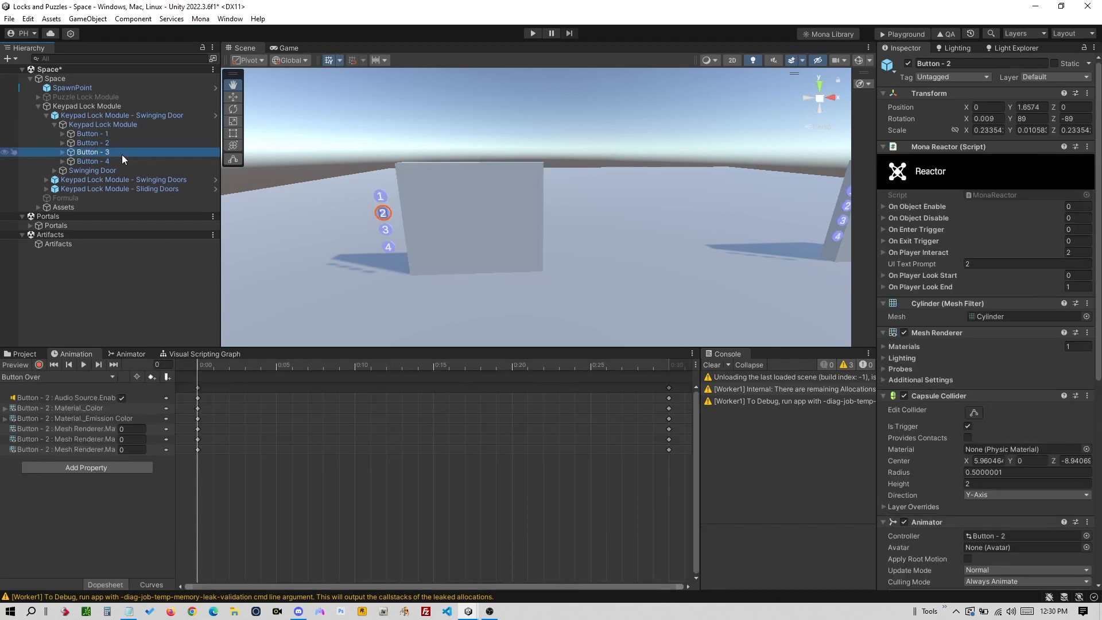
left_click(121, 161)
left_click(123, 133)
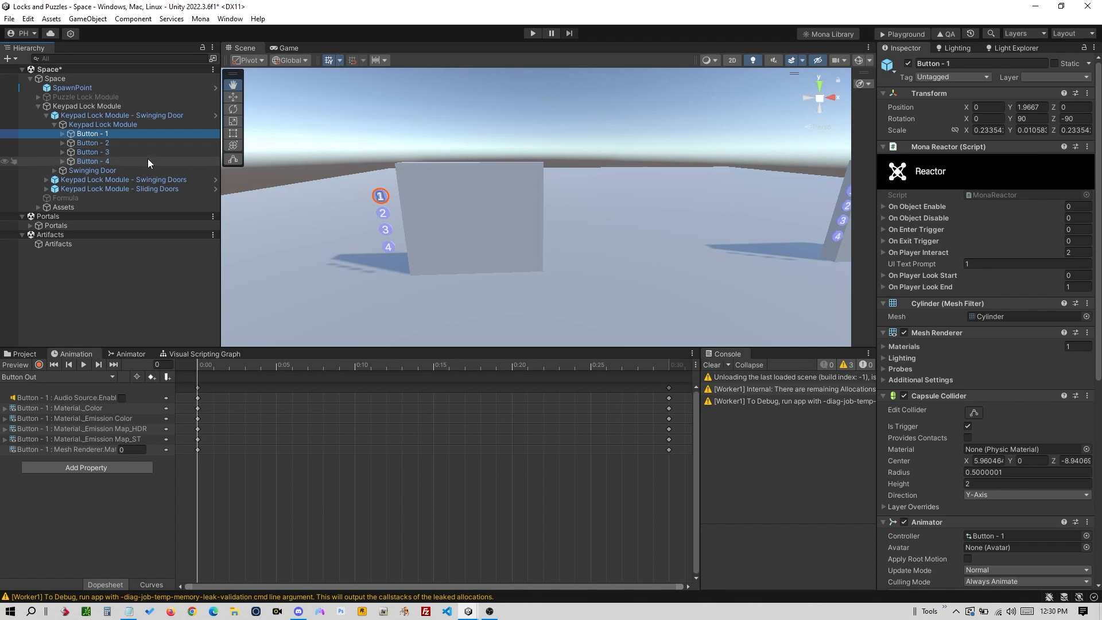
- Activate the Formula object and pan the scene to show its text
left_click(96, 197)
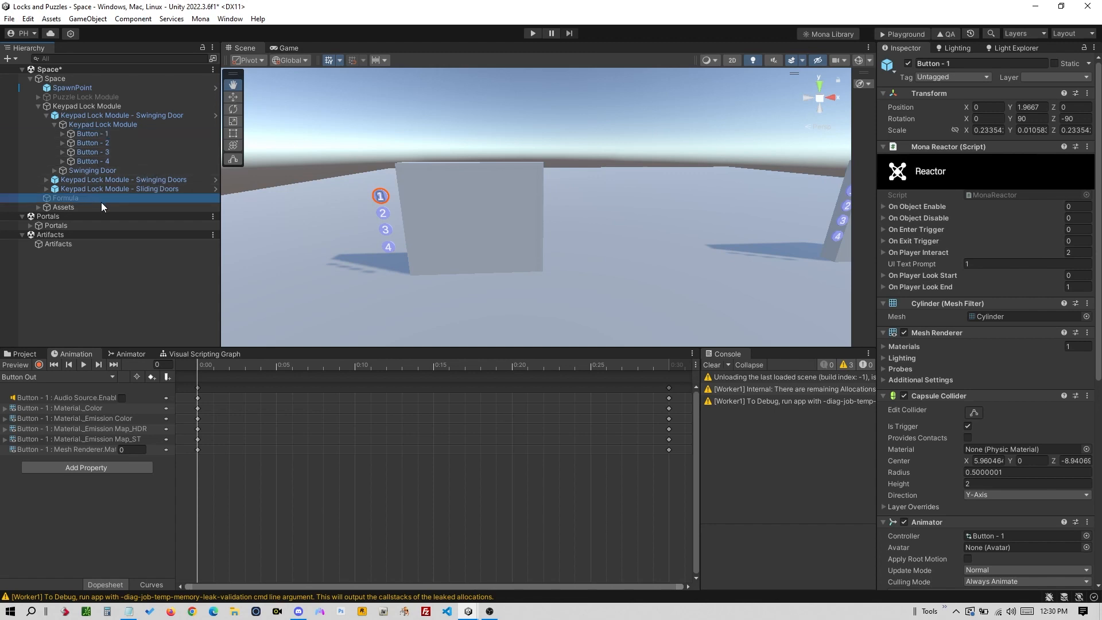
left_click(908, 64)
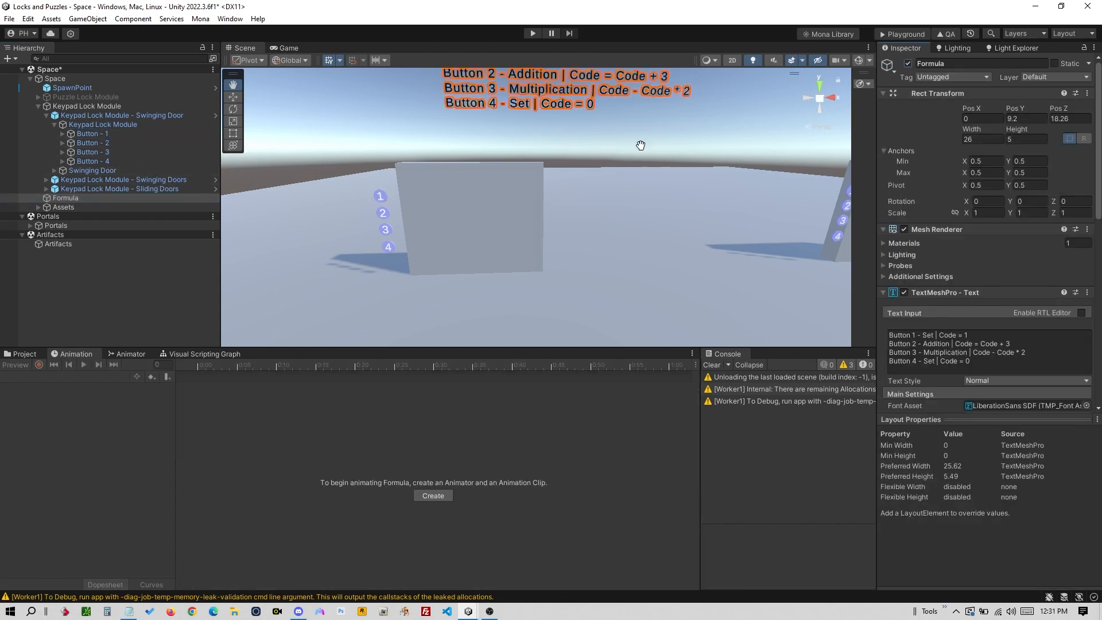
left_click_drag(642, 207, 598, 231)
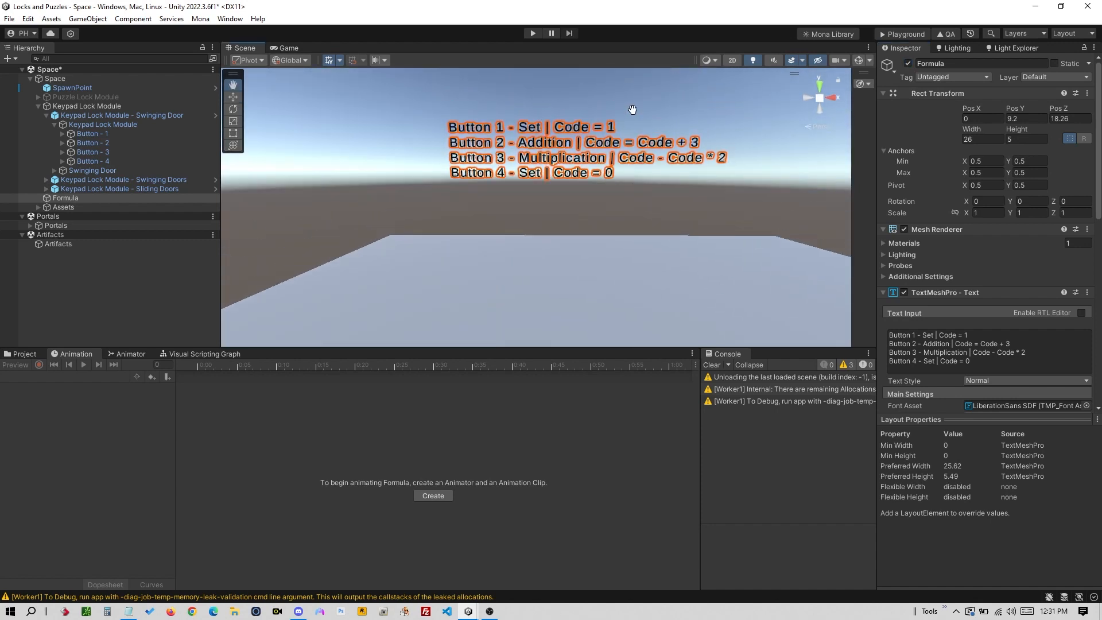
key("w")
left_click(660, 109)
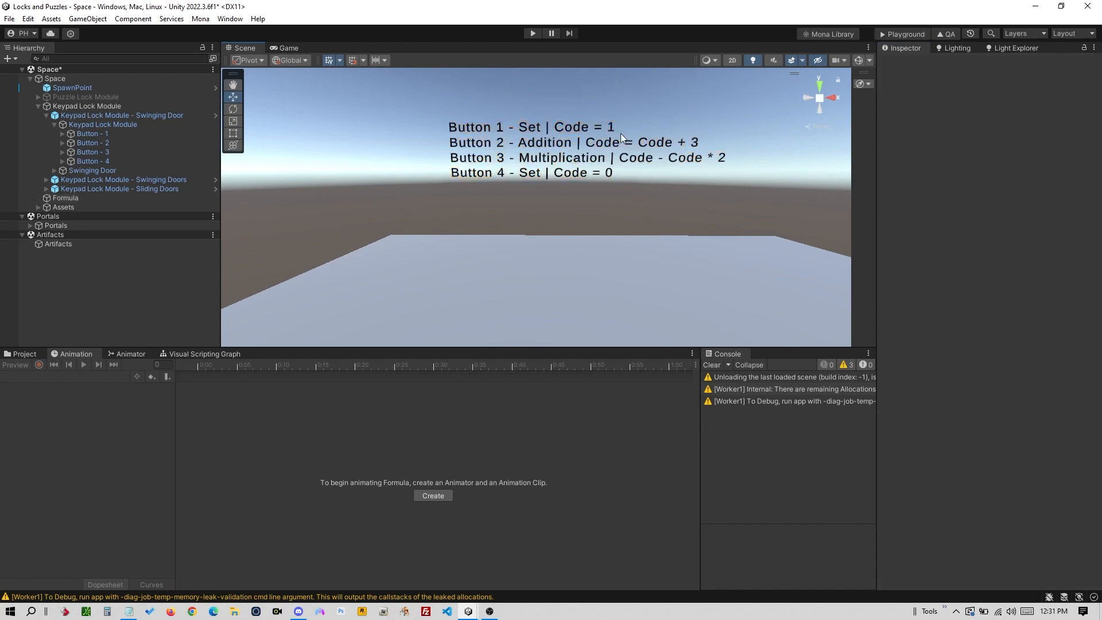
- Open the Animator and inspect the Base Layer and Looking parameter
right_click_drag(617, 234, 615, 198)
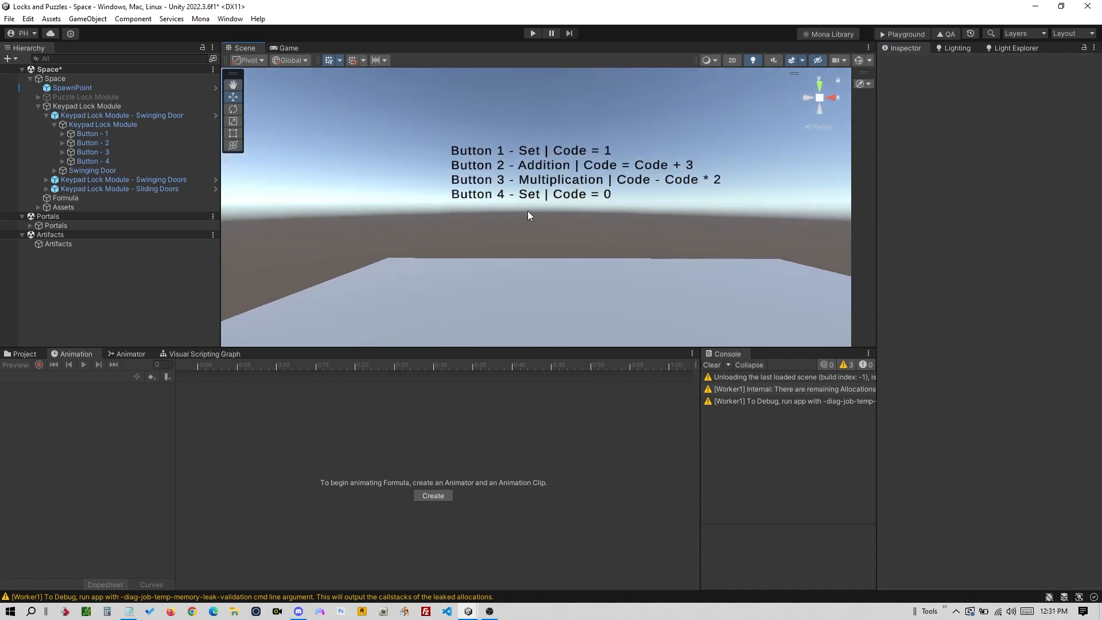
left_click(124, 354)
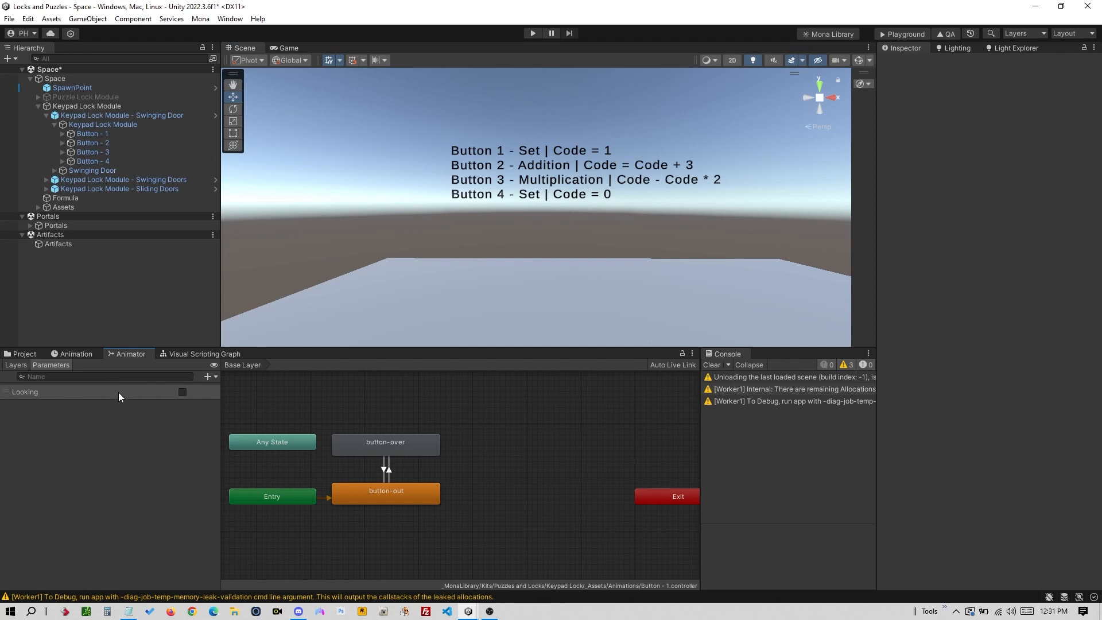
left_click(133, 357)
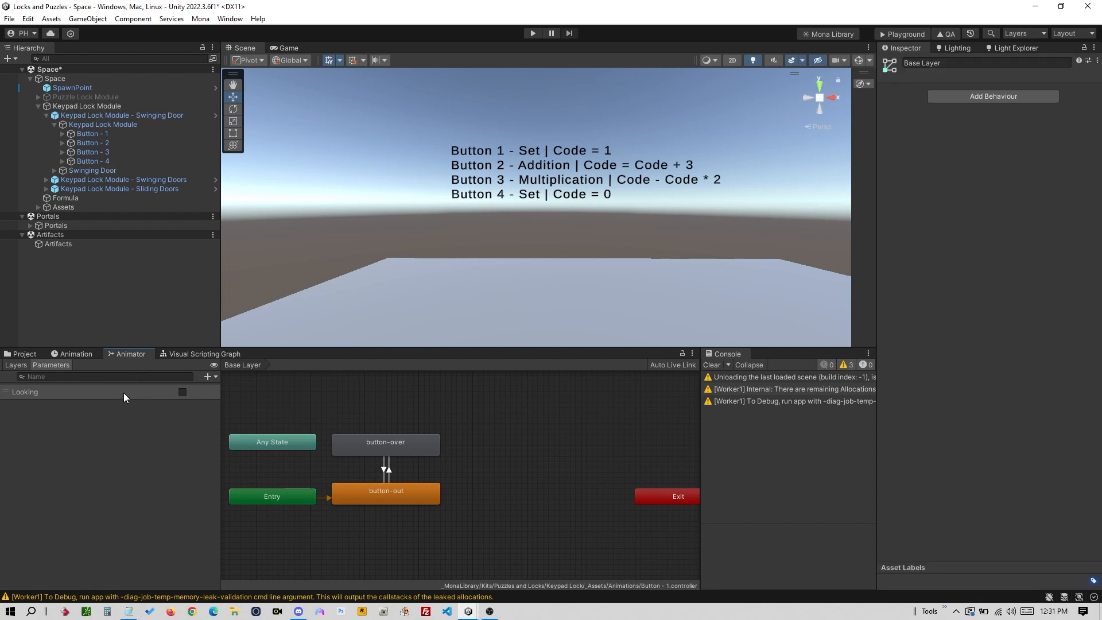
left_click(123, 392)
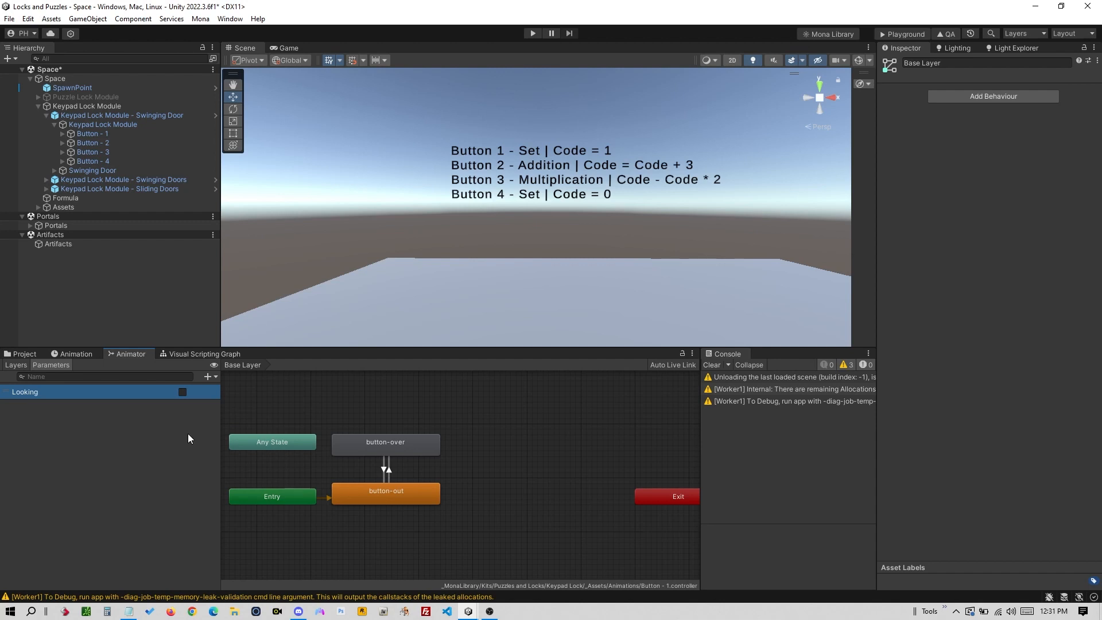
- Add and delete a test Int parameter 'Code1', then select Swinging Door to show its controller
left_click(216, 377)
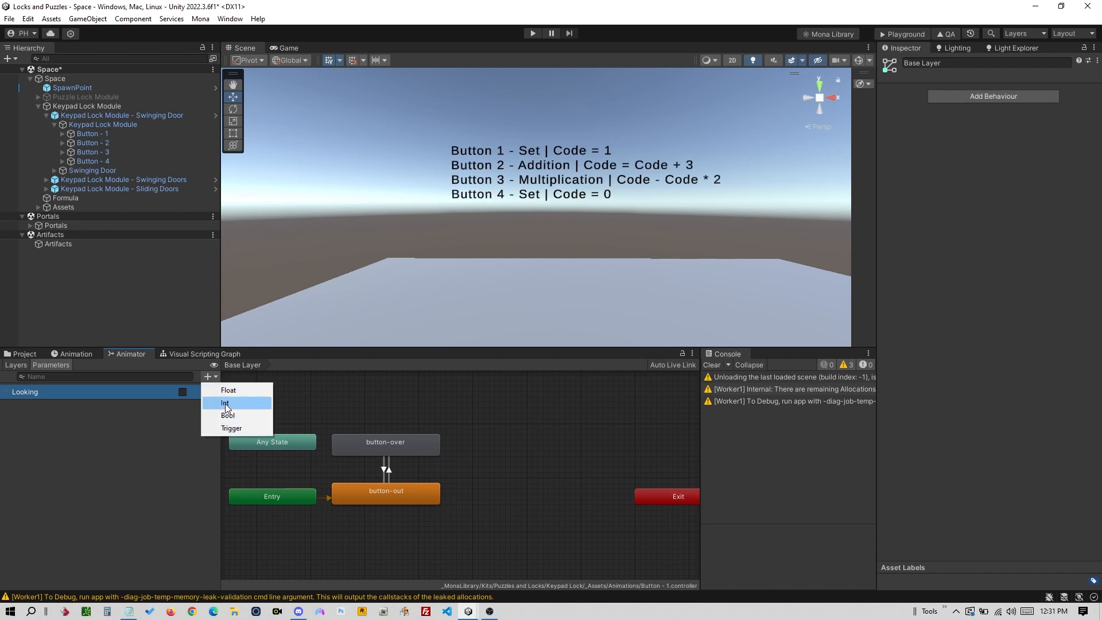
left_click(225, 404)
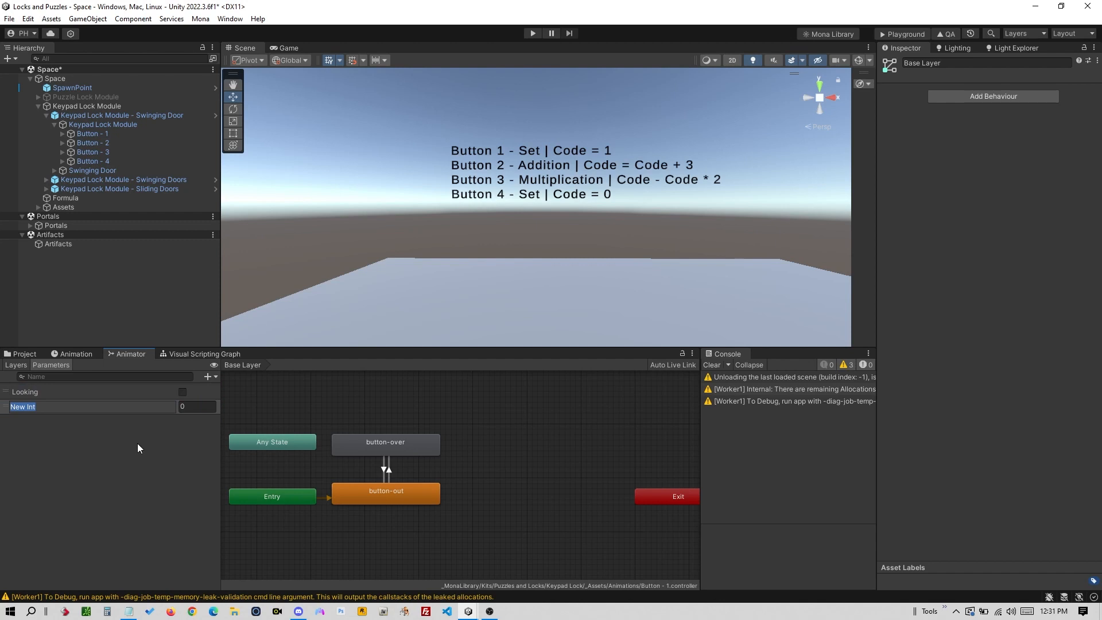
type("Code1")
key("Return")
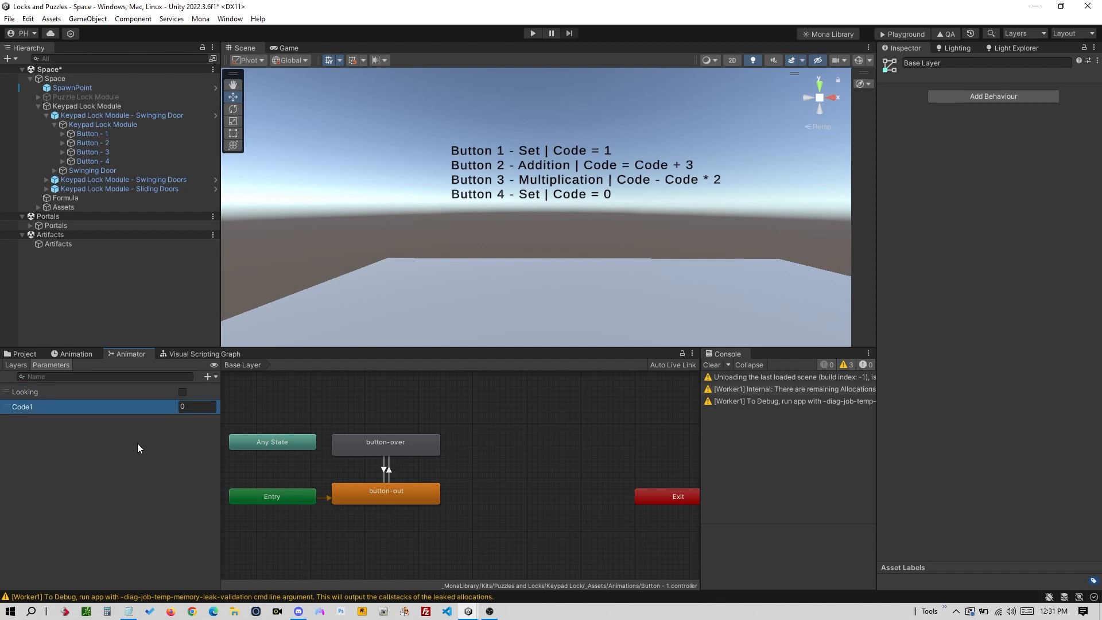
right_click(160, 410)
left_click(186, 418)
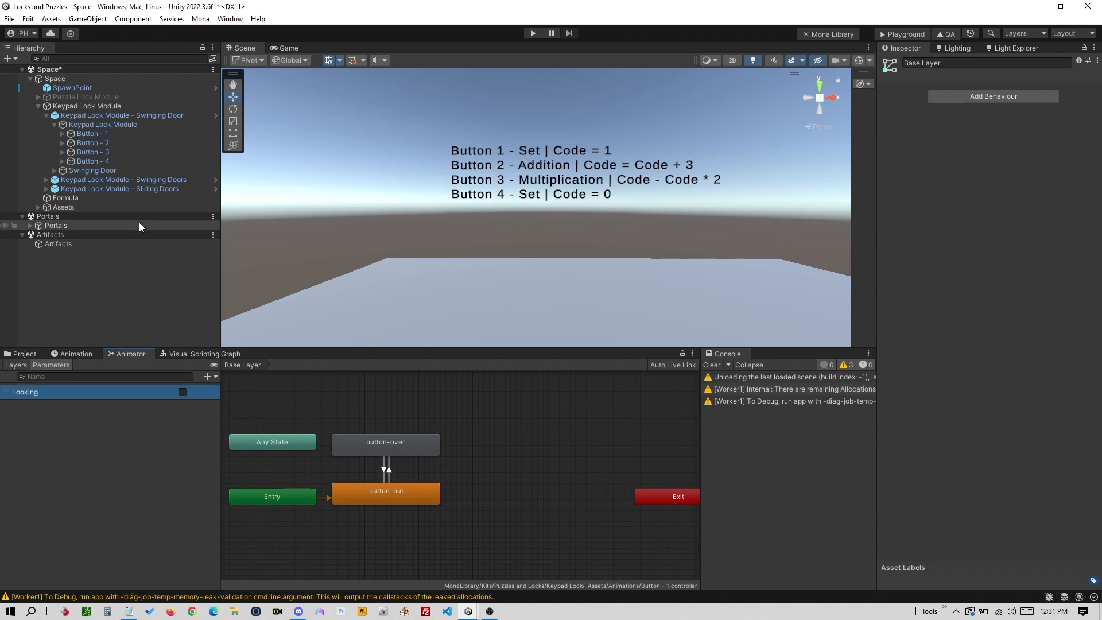
left_click(124, 170)
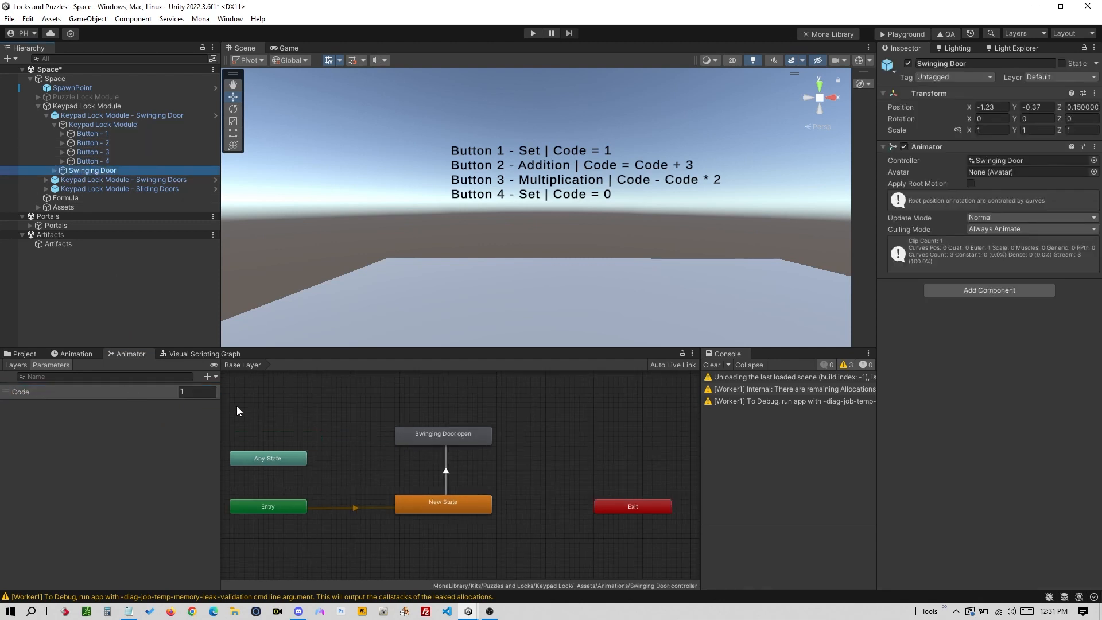
- Preview the Swinging Door Open clip's door-opening animation on the Animation timeline
left_click(74, 353)
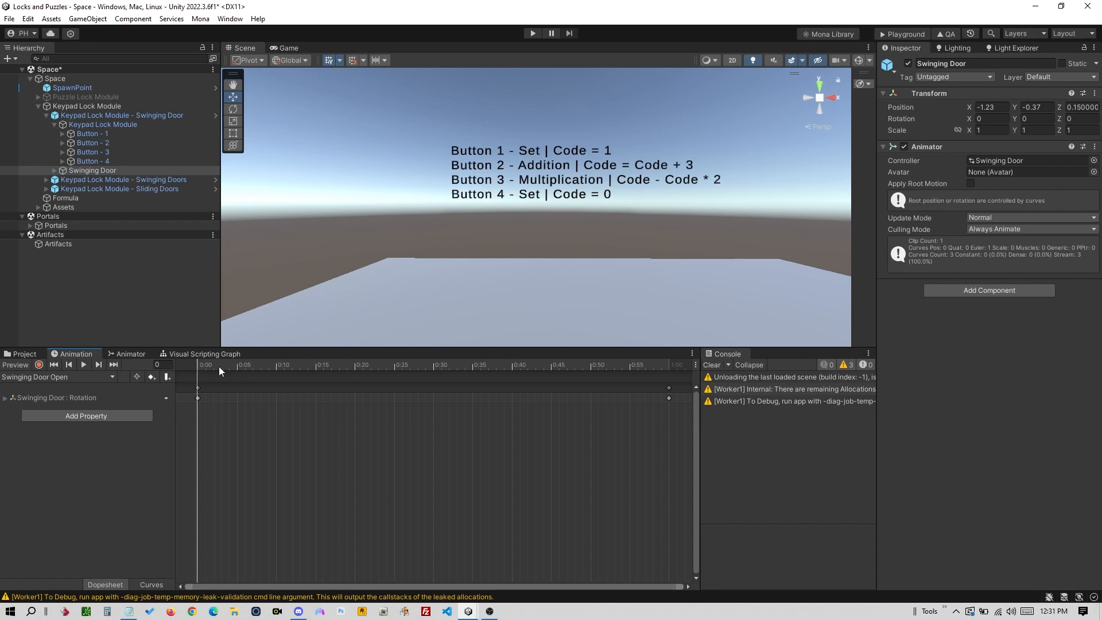
right_click_drag(454, 274, 282, 310, "alt")
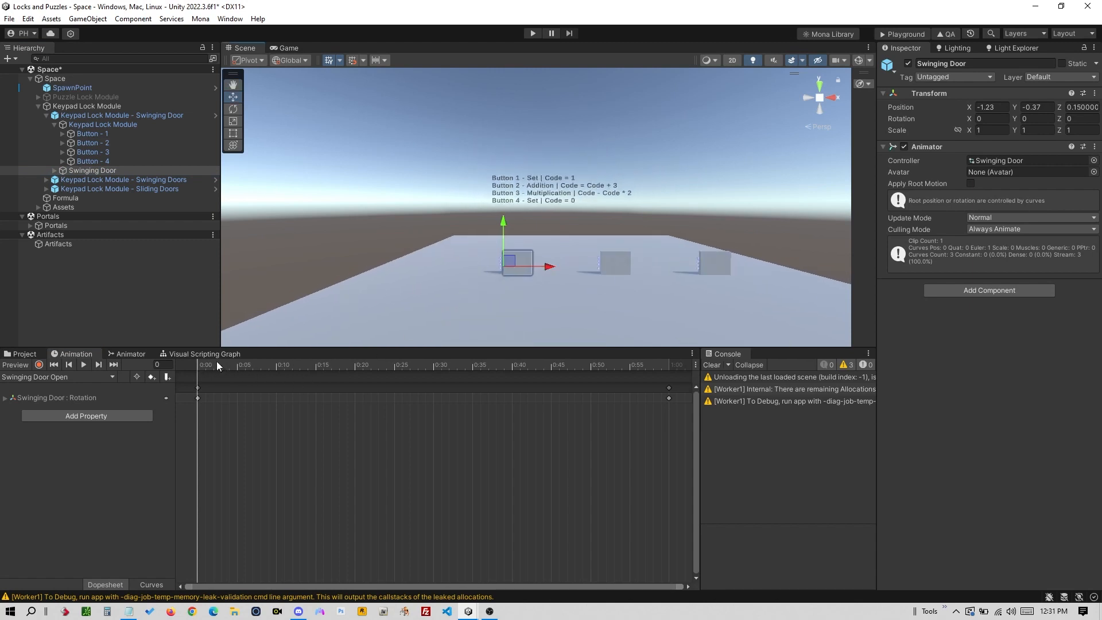
left_click_drag(217, 363, 185, 373)
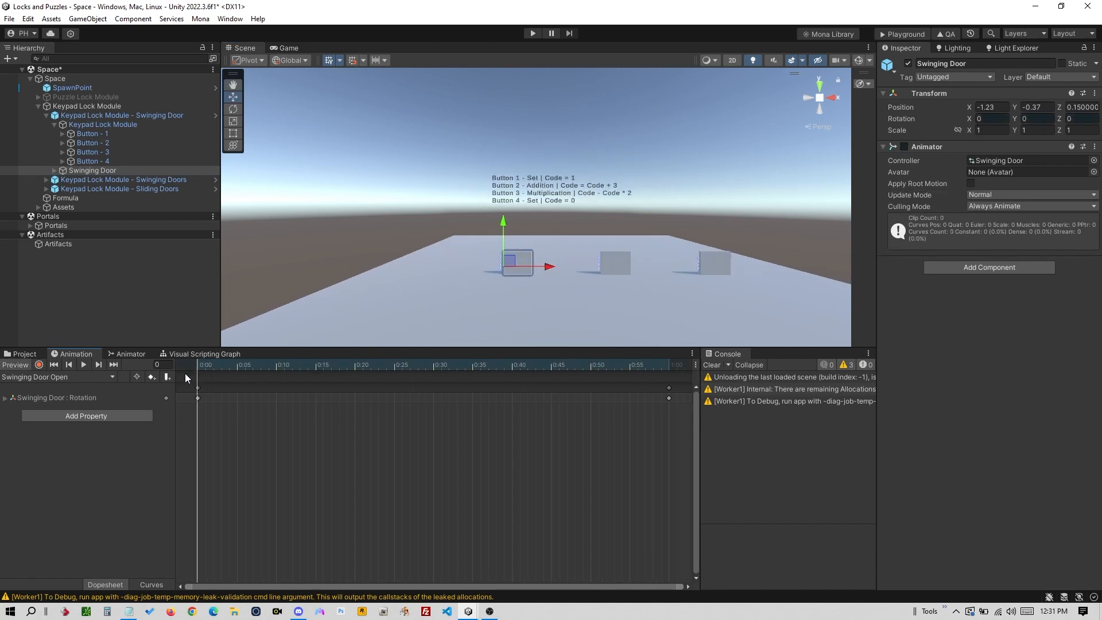
- Inspect the transition into Swinging Door open, which fires when Code equals 8, then select Button - 1
left_click(127, 354)
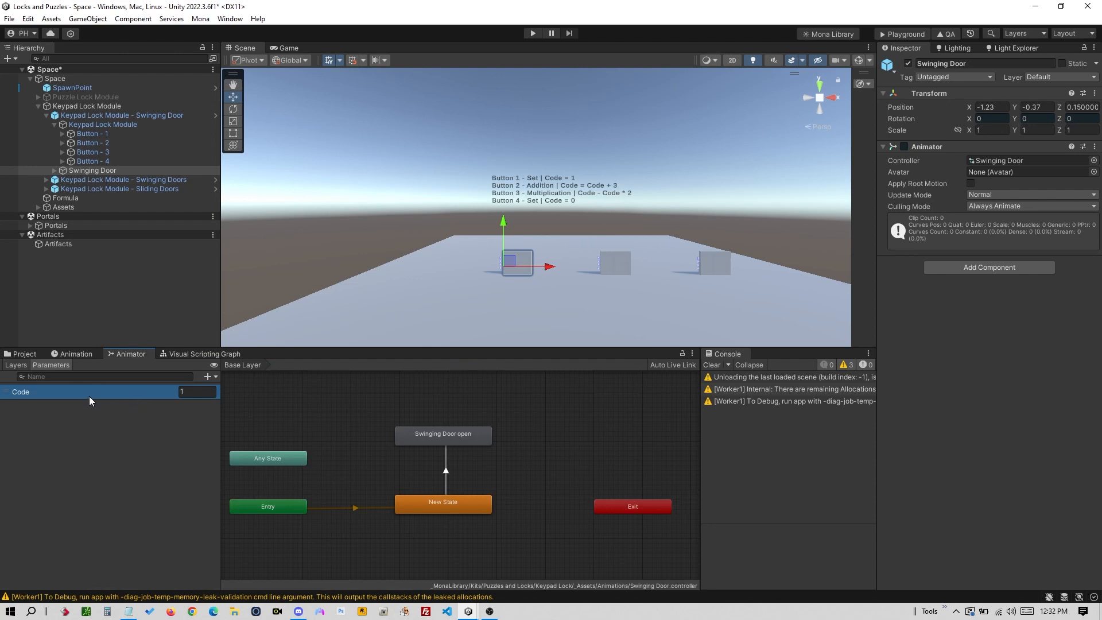
left_click(446, 467)
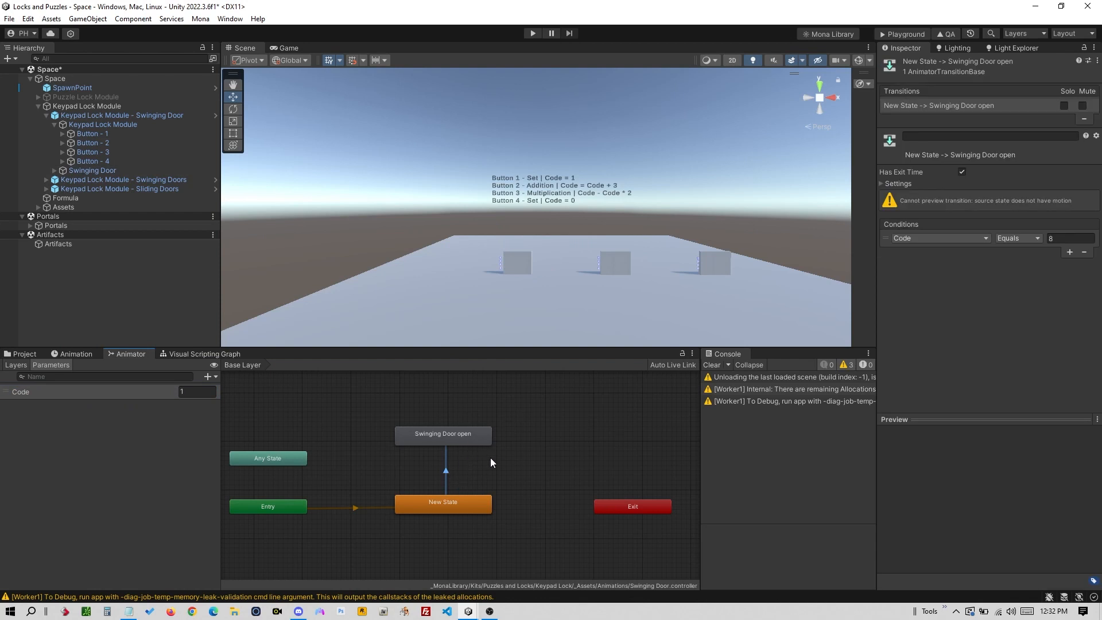
scroll(593, 333, "up", 3)
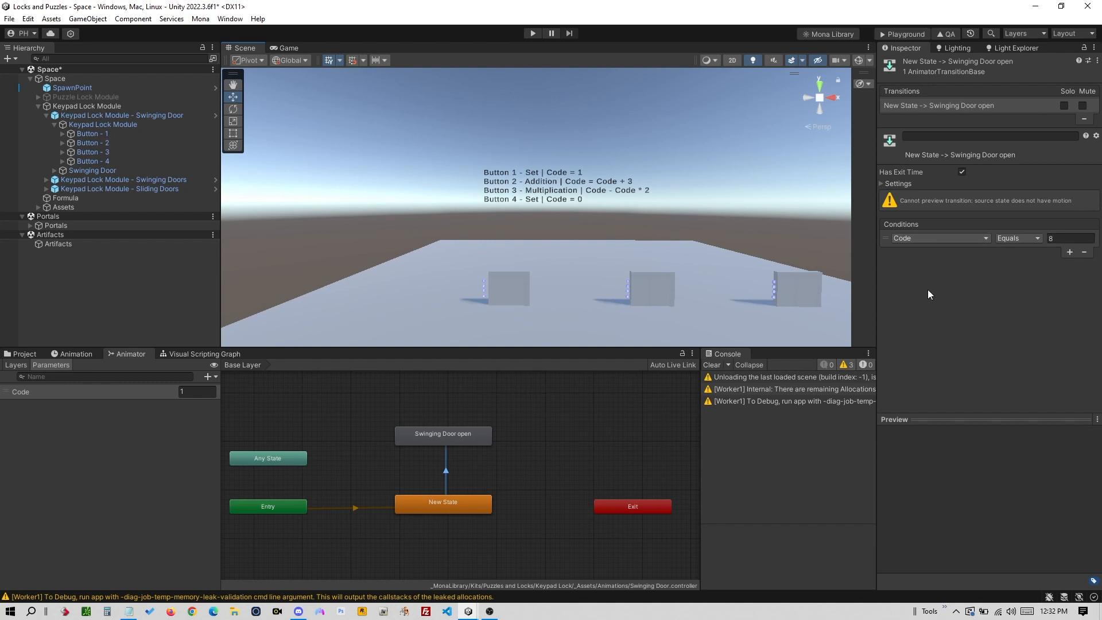
left_click(136, 389)
scroll(540, 235, "up", 4)
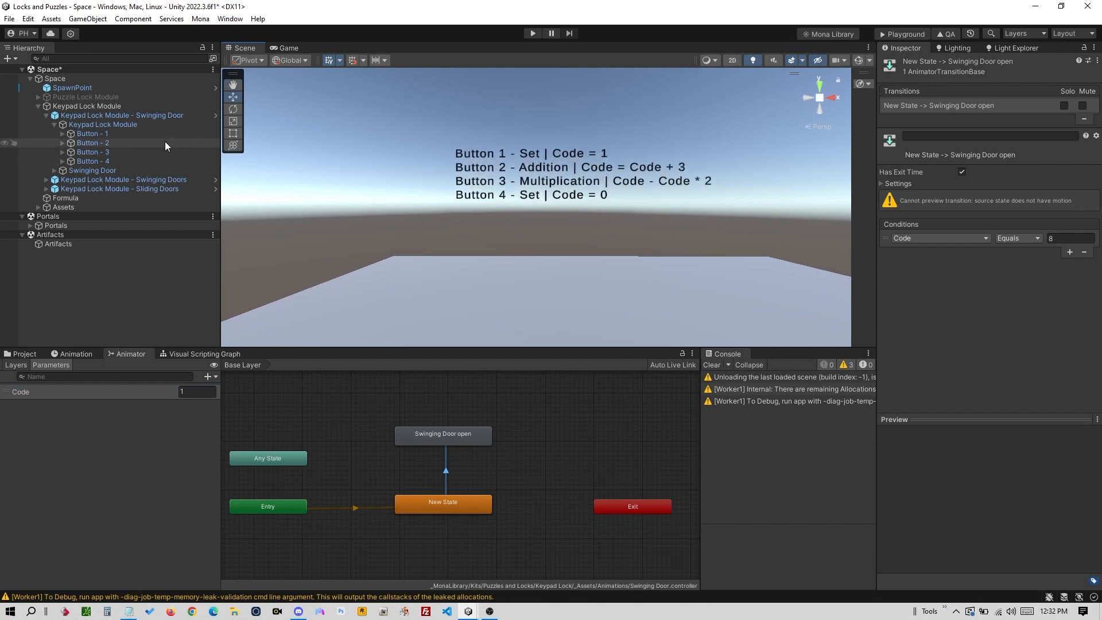
left_click(149, 133)
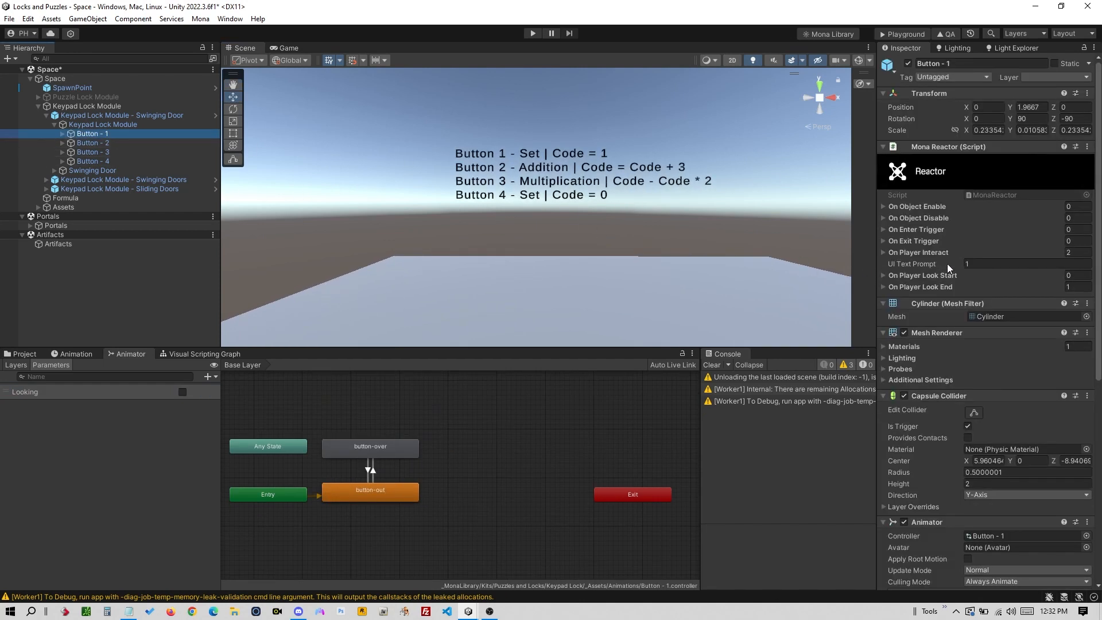
- Expand Button - 1's On Player Interact actions and keep Set as Number 1's operation
left_click(884, 252)
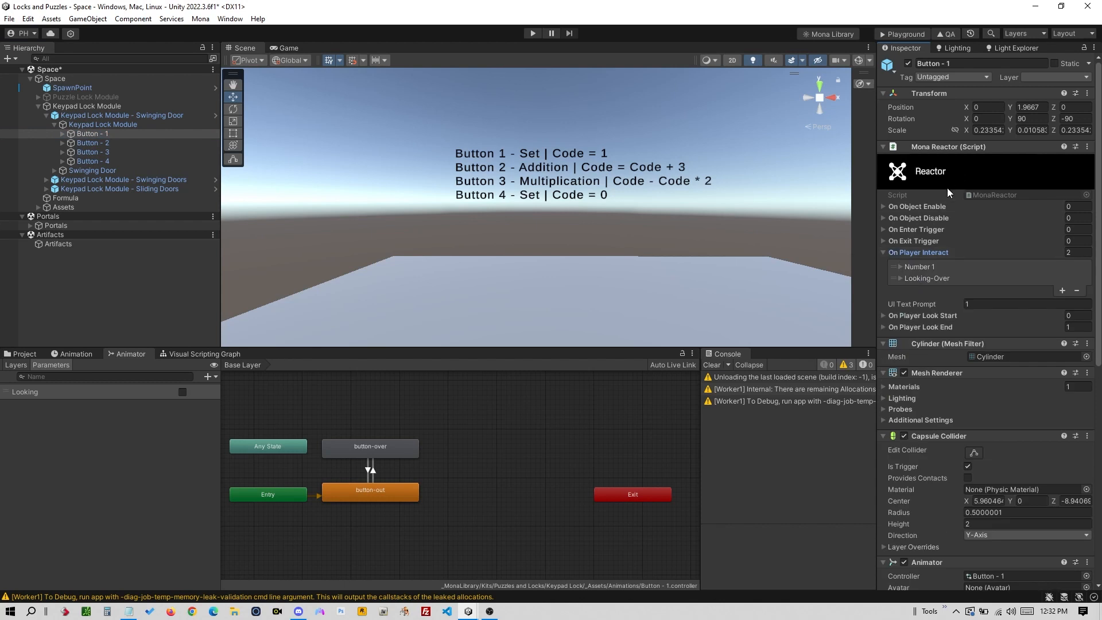
left_click(899, 267)
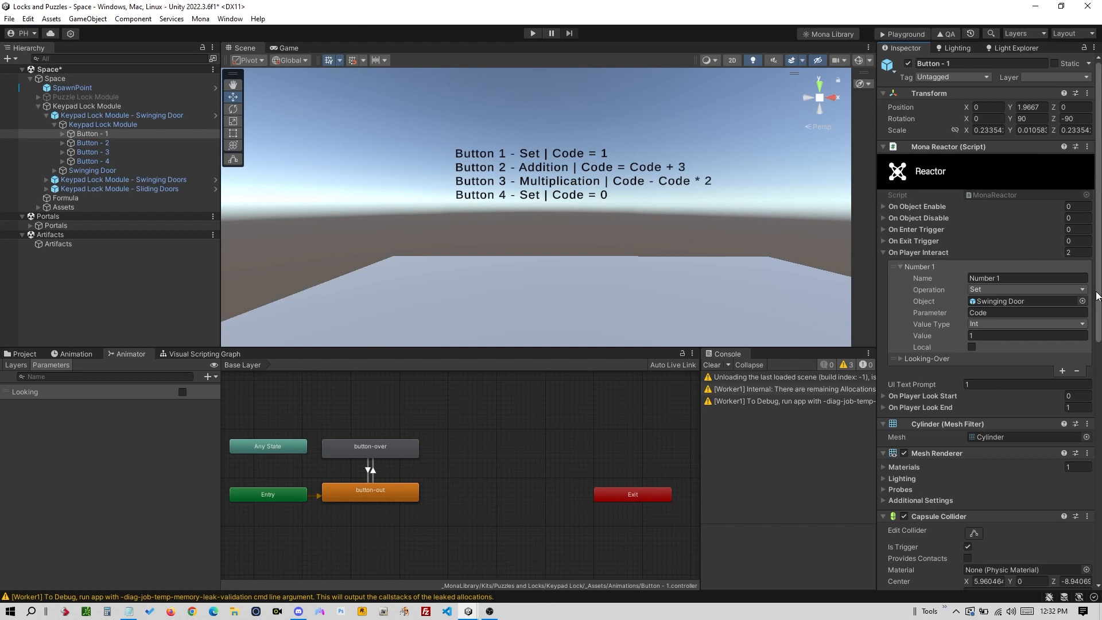
mouse_move(1097, 293)
left_mouse_down()
mouse_move(1099, 308)
mouse_move(1100, 279)
left_mouse_up()
left_click(898, 359)
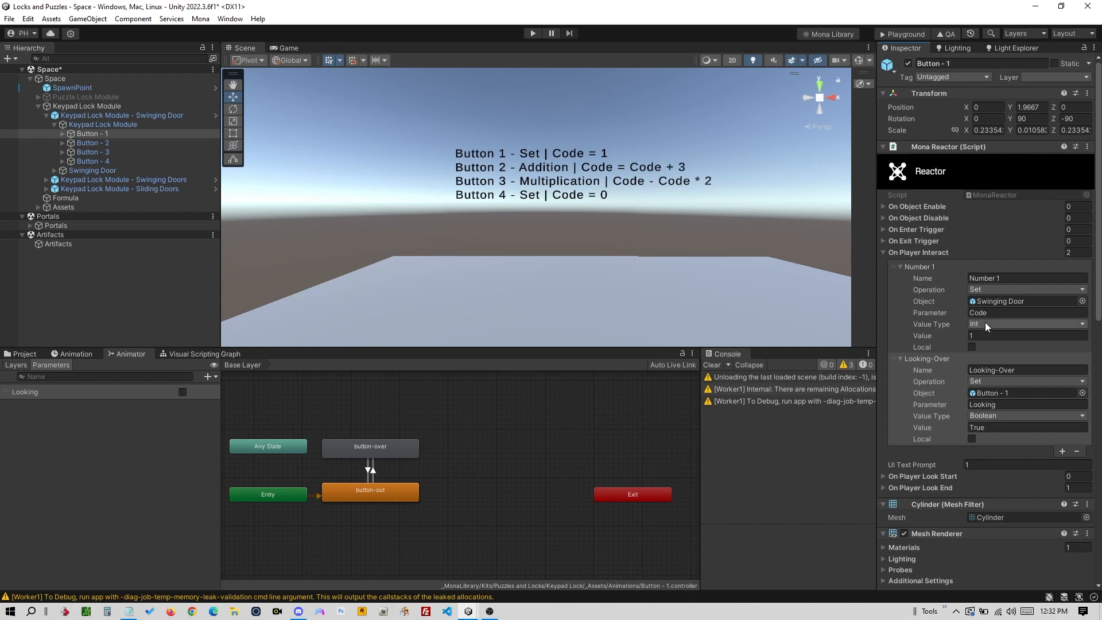
left_click(987, 291)
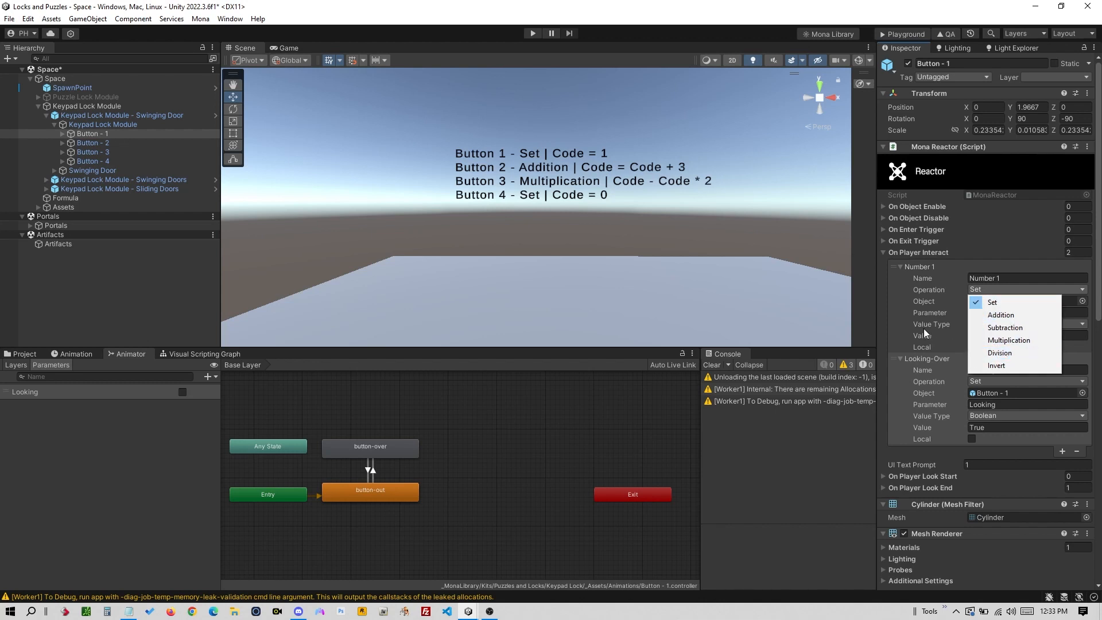
left_click(943, 281)
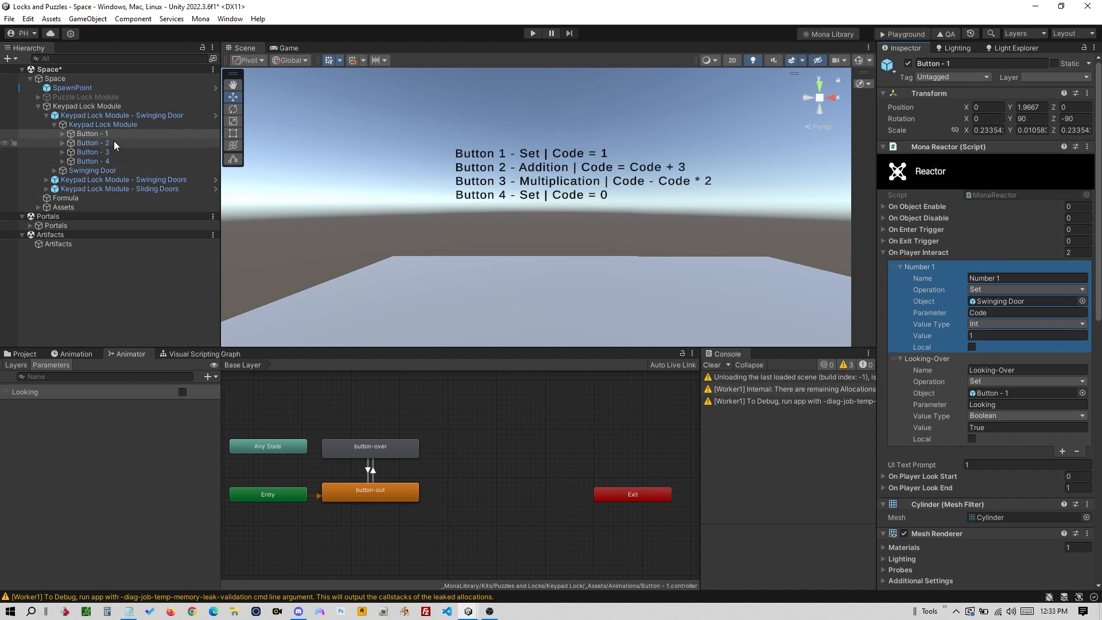
- Check the Swinging Door's Code parameter, then Button - 2's action adding 3 to Code
left_click(113, 171)
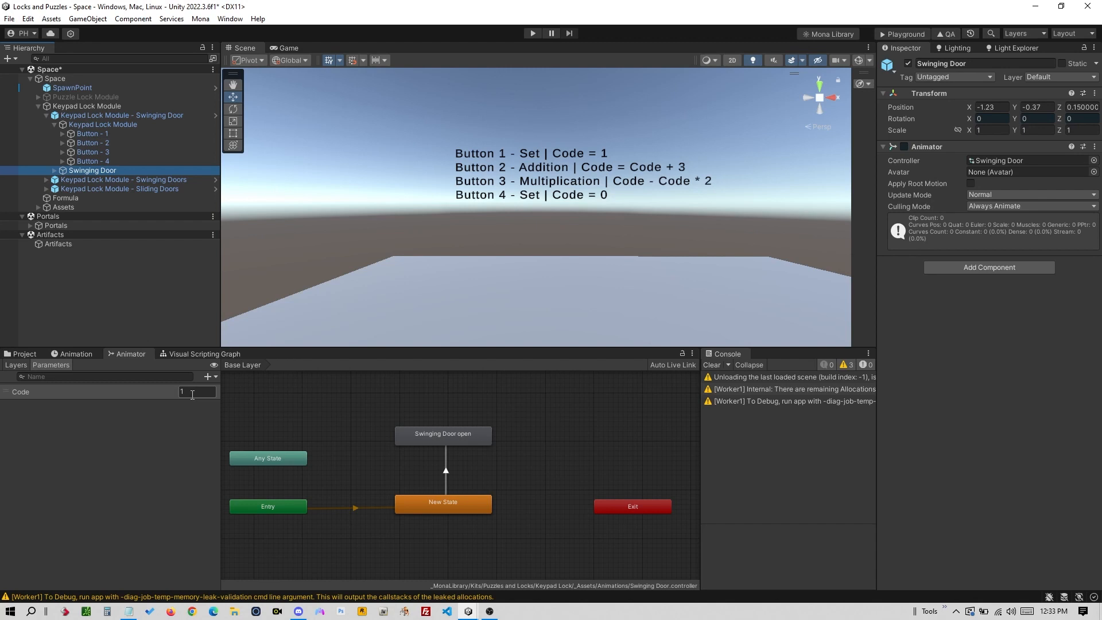
left_click(158, 134)
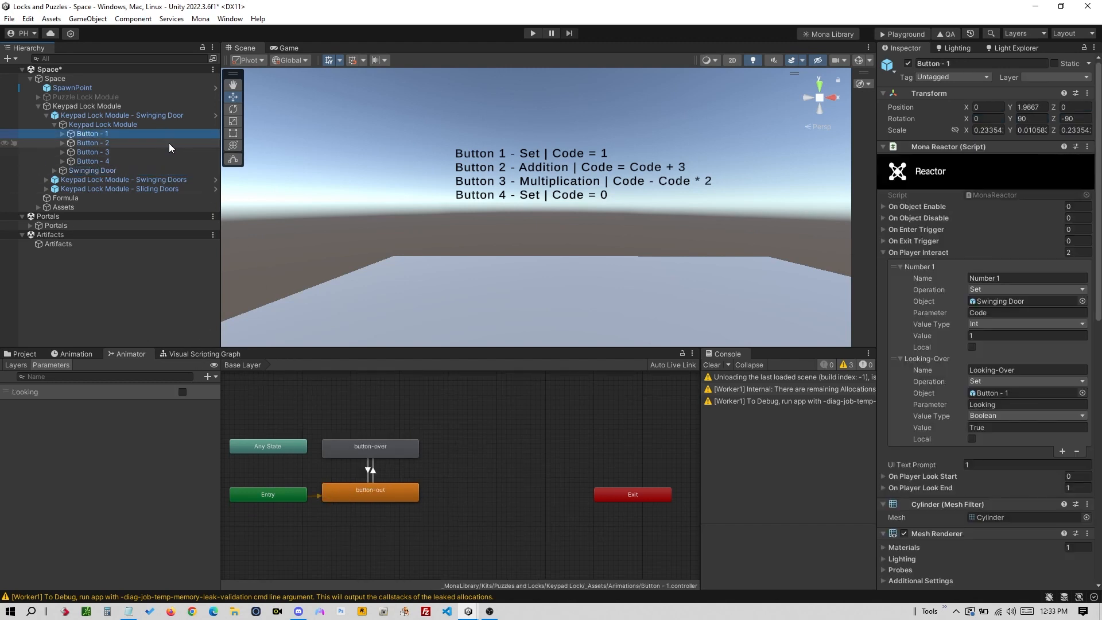
left_click(168, 142)
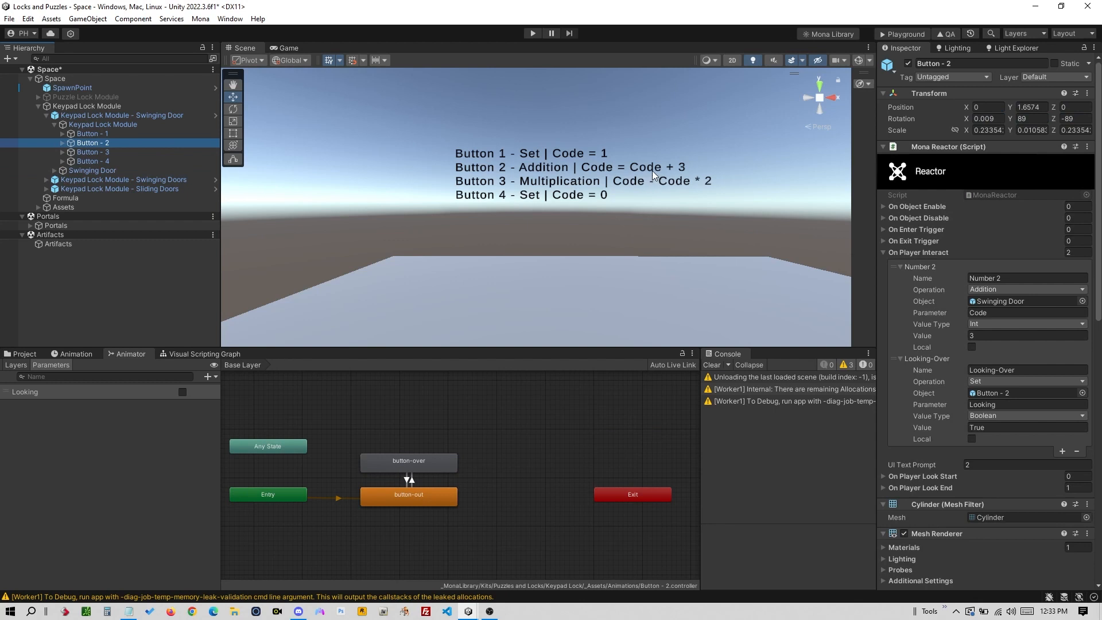
- Review Button - 3's Multiplication action on Code, then focus Button - 1's Number 1 name field
left_click(160, 151)
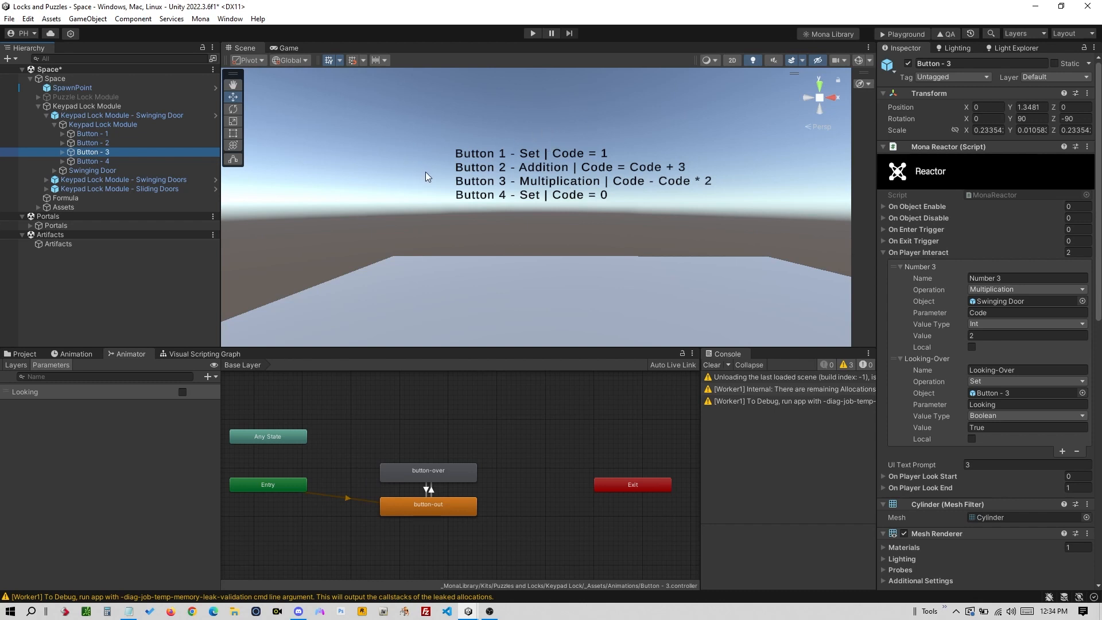
left_click(138, 143)
left_click(143, 134)
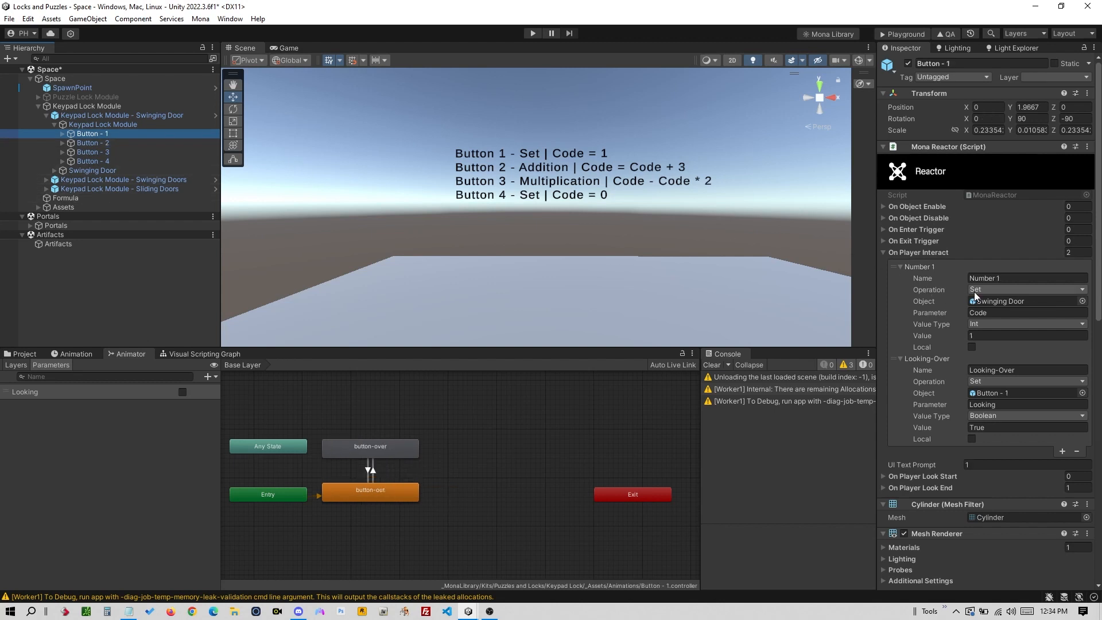
left_click(1004, 277)
- Copy Button - 1's Number 1 action and paste it into a new third action on Button - 3
left_click(934, 266)
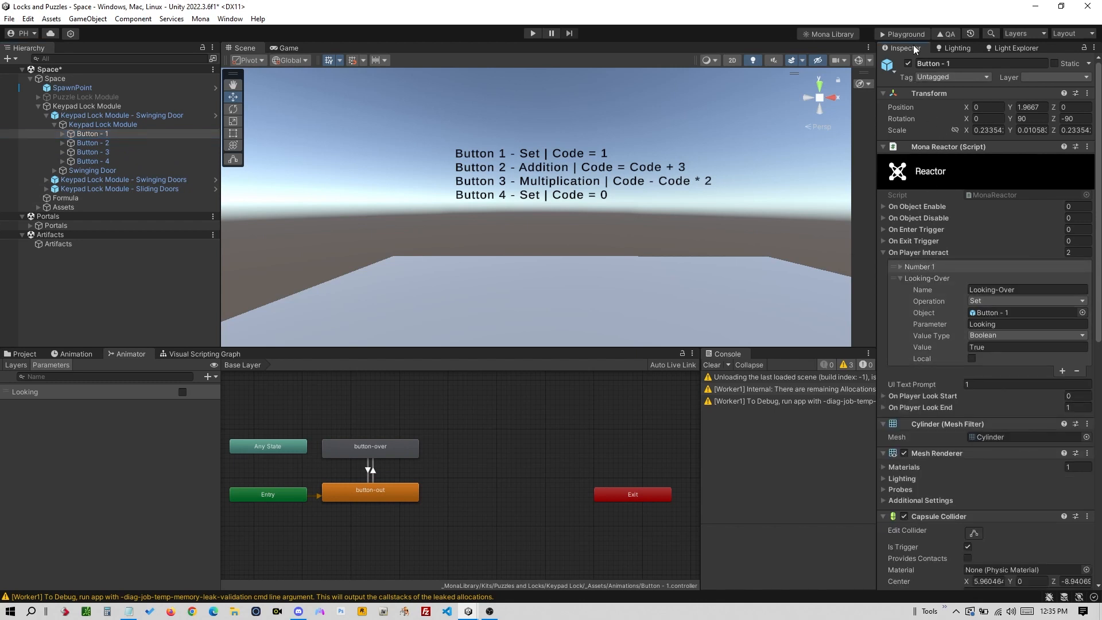
right_click(945, 267)
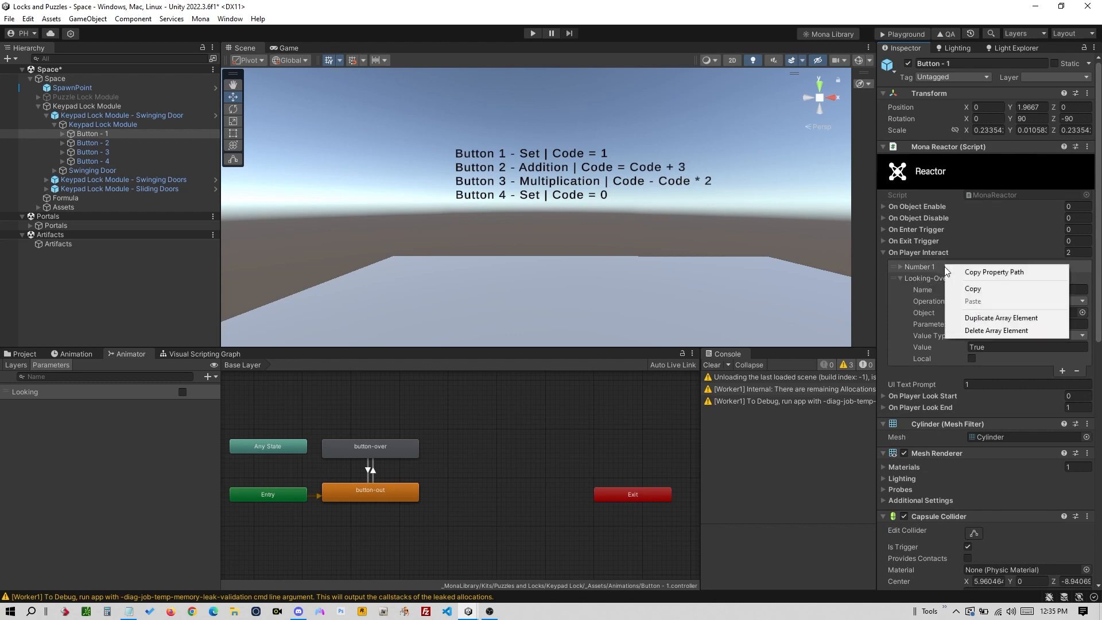
left_click(982, 289)
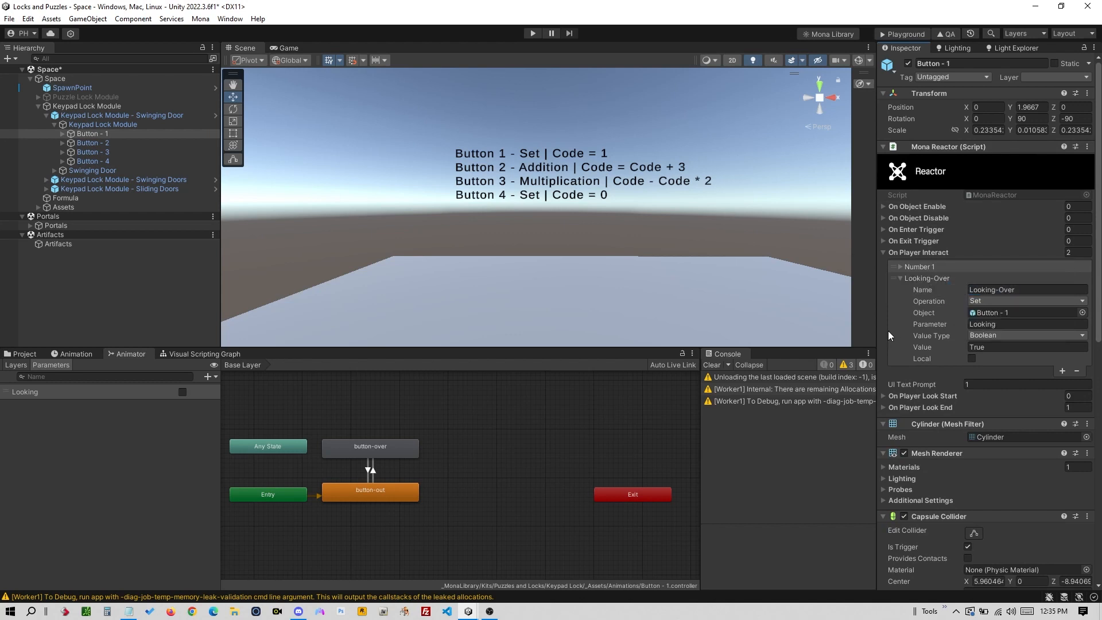
left_click(150, 153)
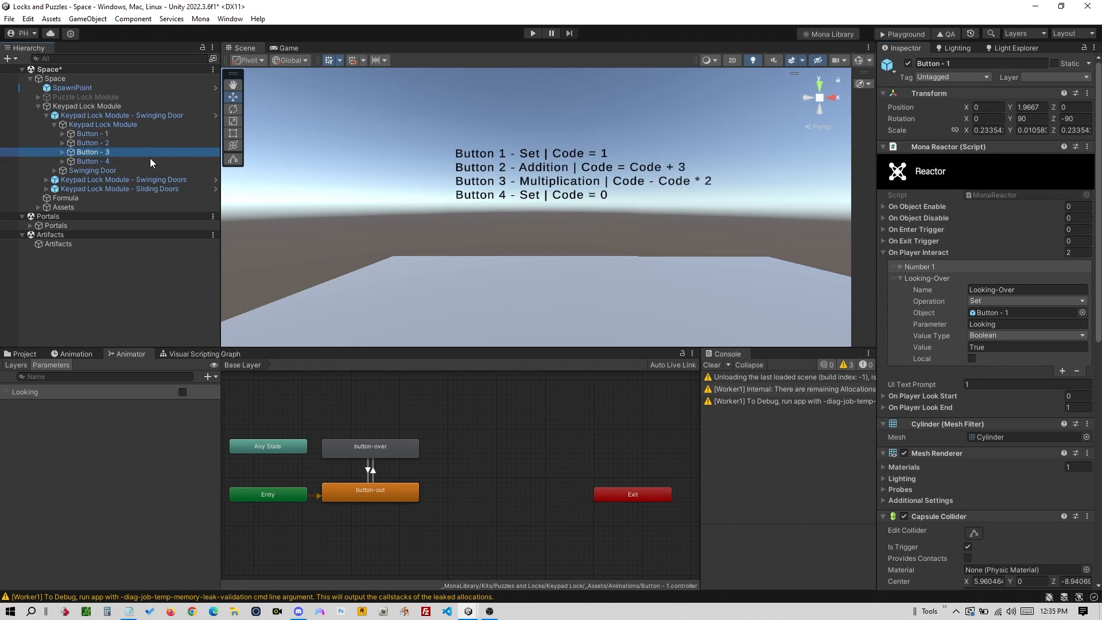
left_click(900, 278)
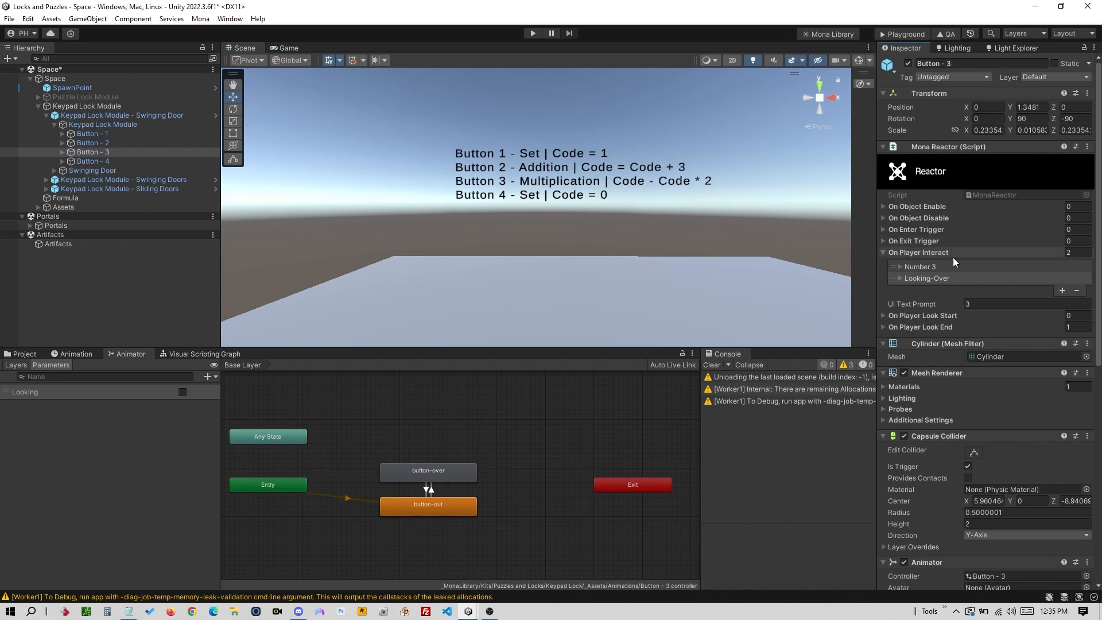
left_click(1062, 291)
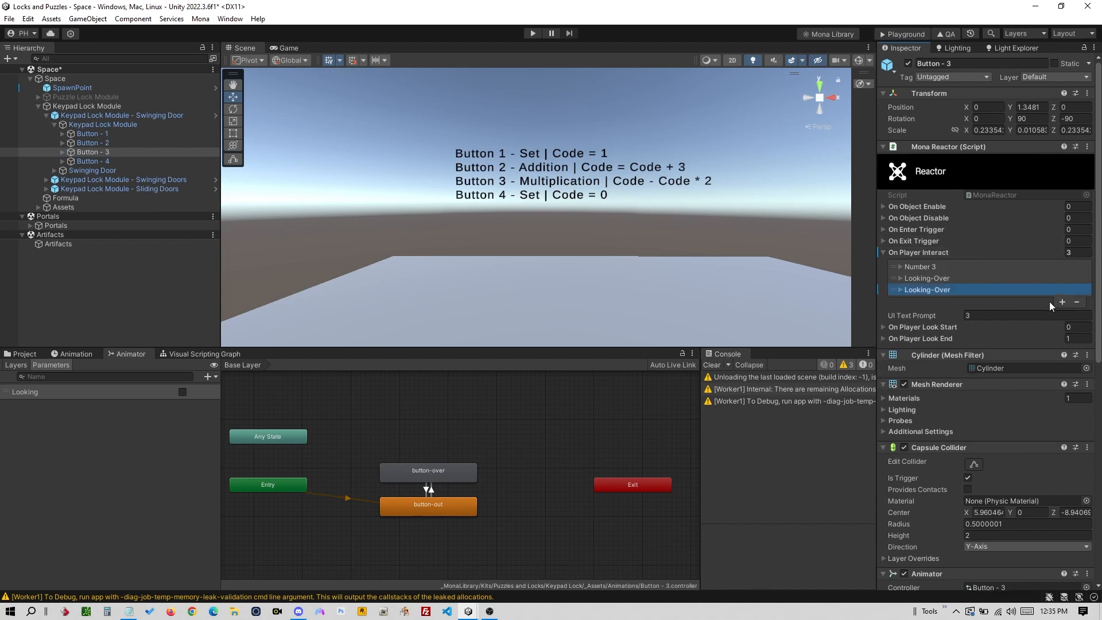
right_click(959, 289)
left_click(918, 351)
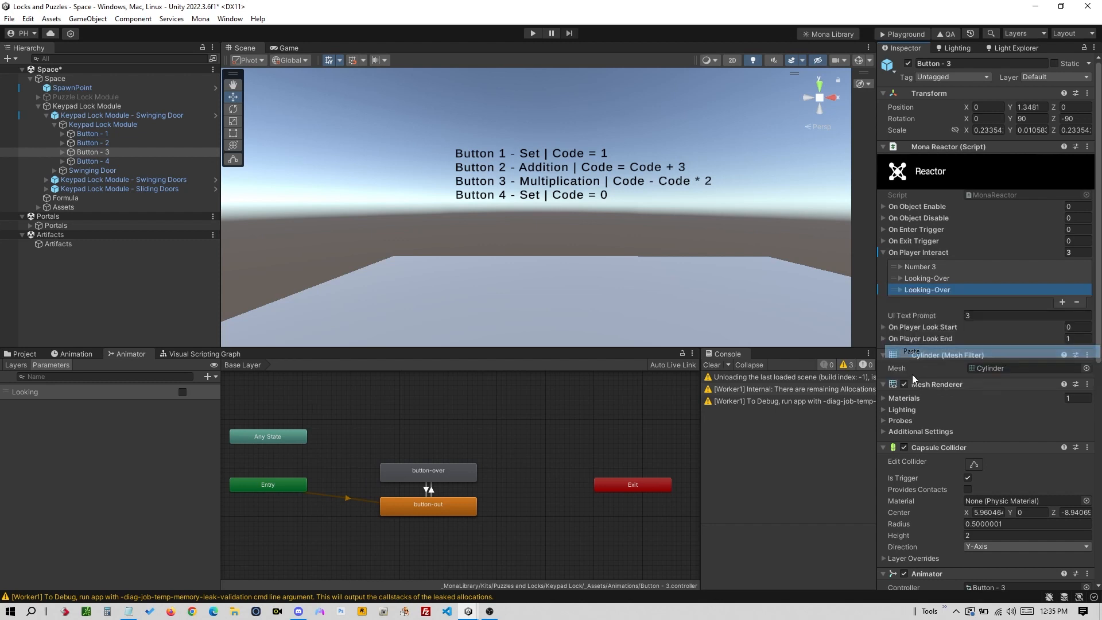
left_click(904, 383)
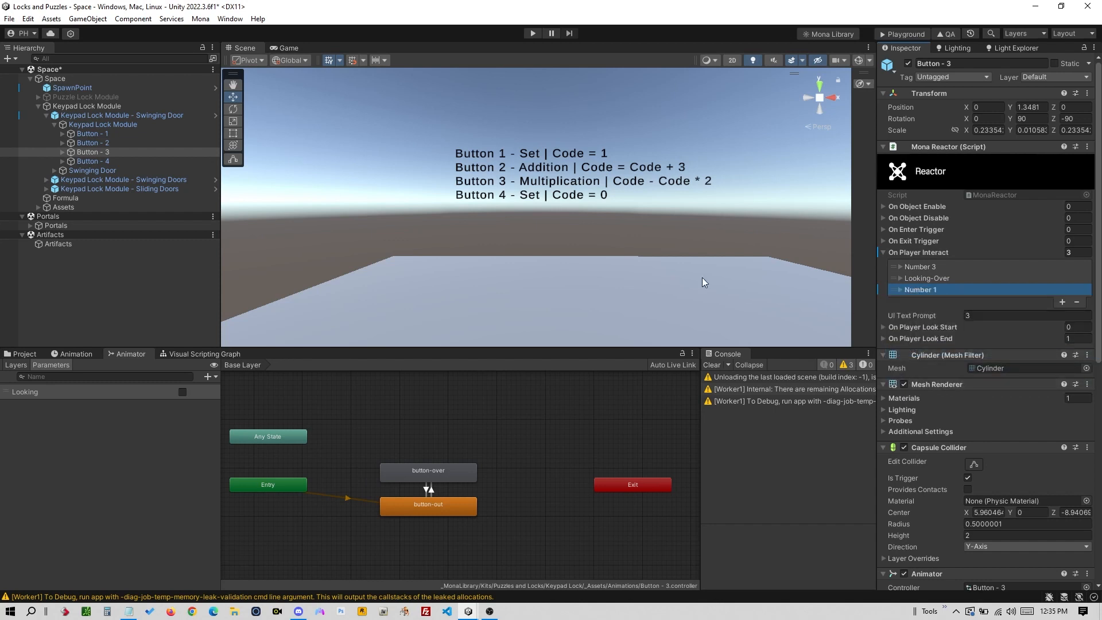
- Copy Button - 3's Number 3 action and paste it into a new action on Button - 1
right_click(941, 264)
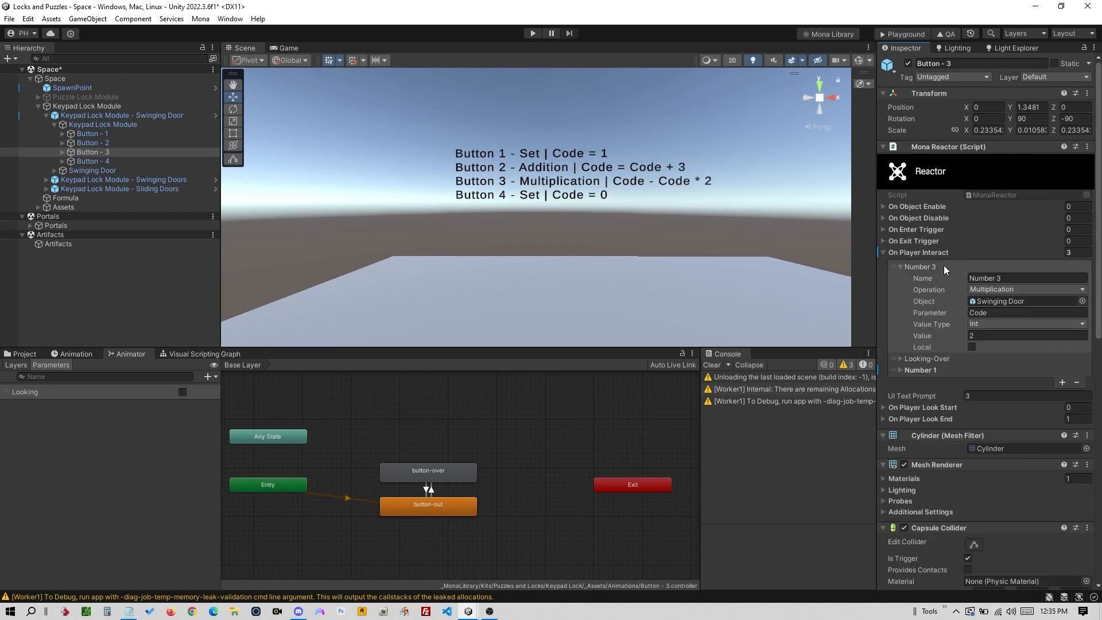
left_click(943, 265)
right_click(942, 265)
left_click(968, 290)
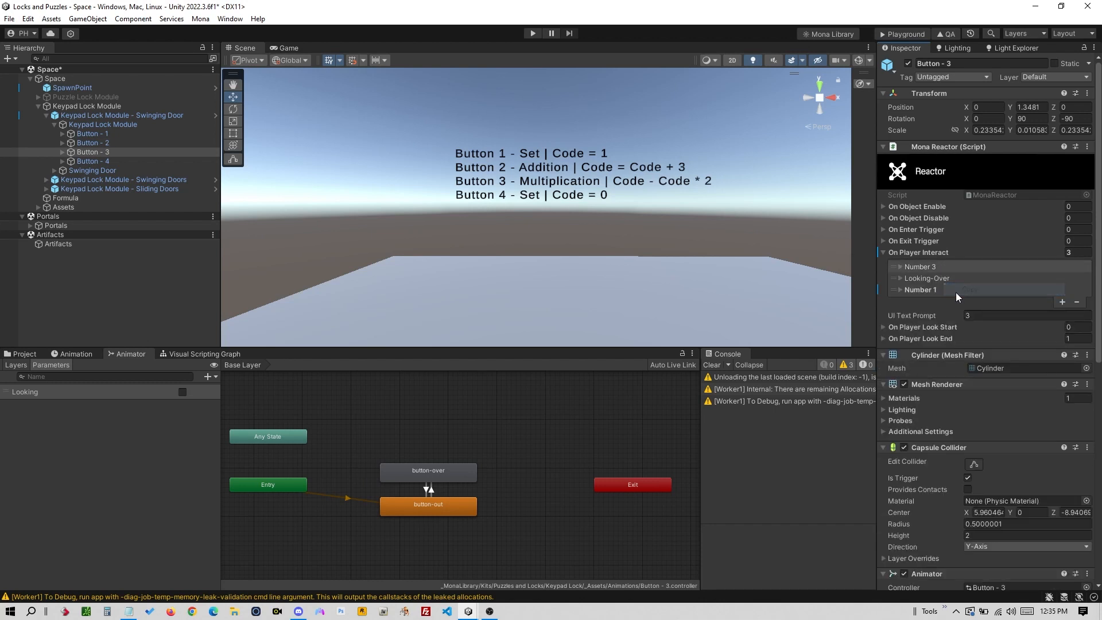
left_click(125, 134)
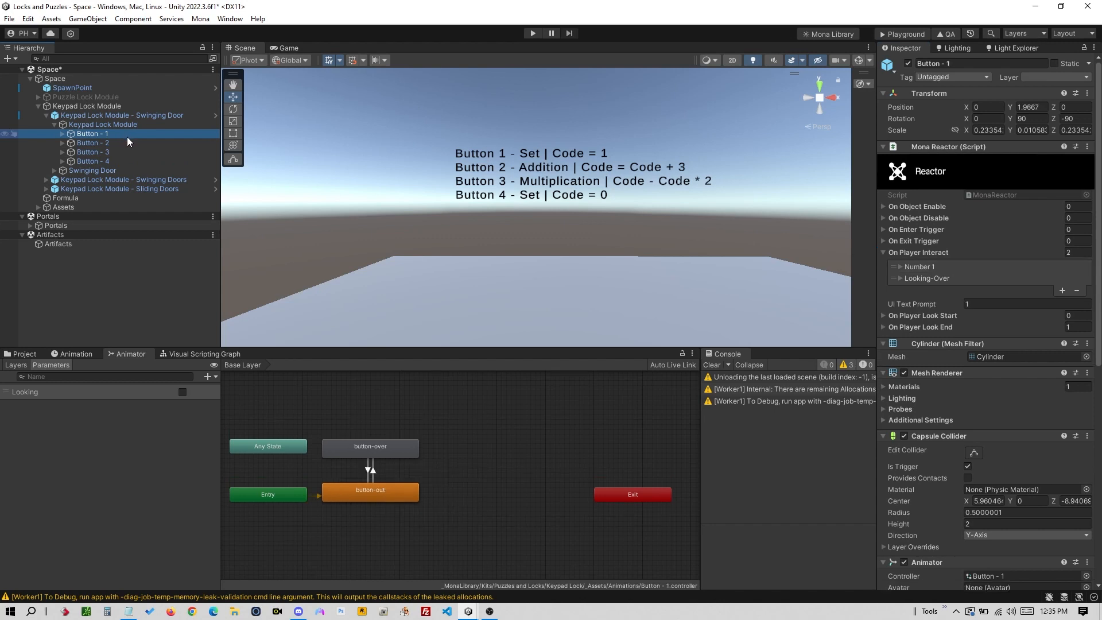
left_click(1062, 290)
right_click(955, 289)
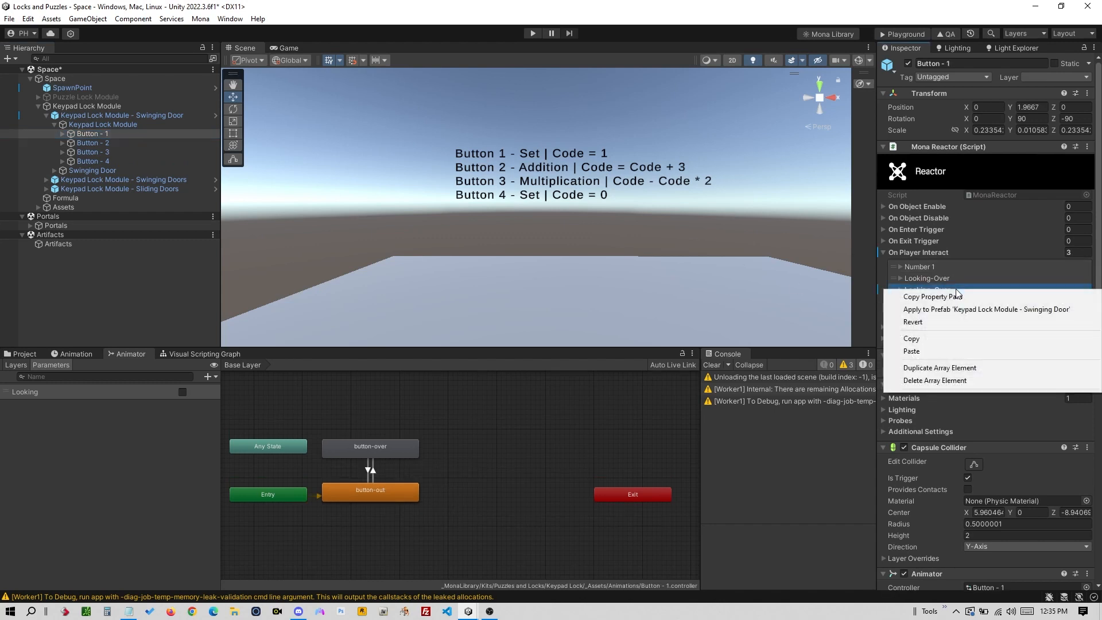
left_click(928, 349)
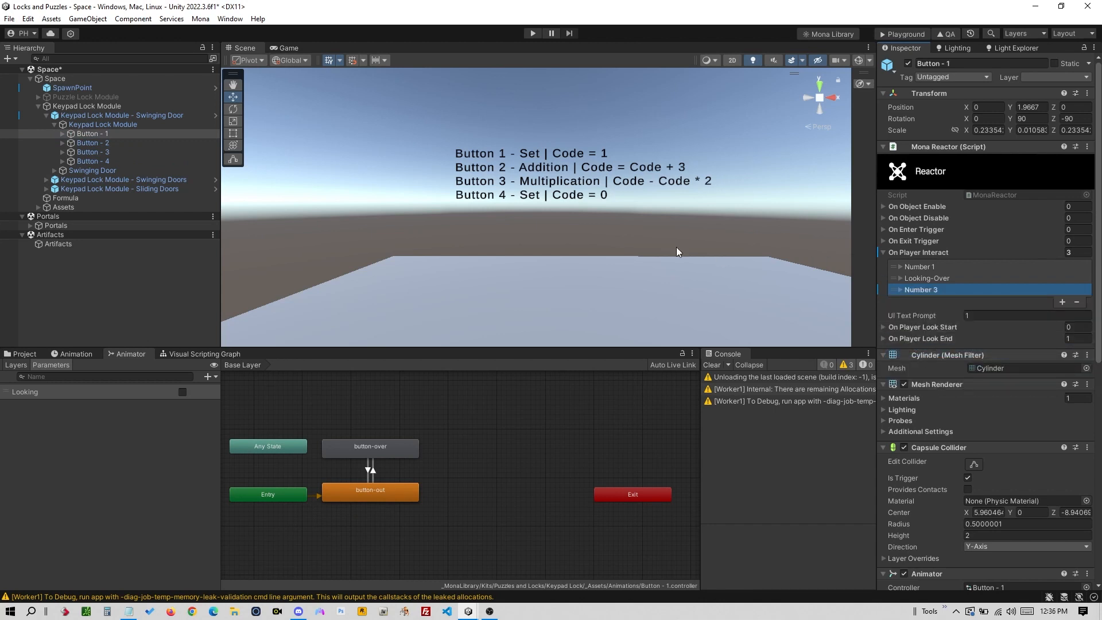
- Remove the old Number 1 action from Button - 1's On Player Interact list
left_click(133, 151)
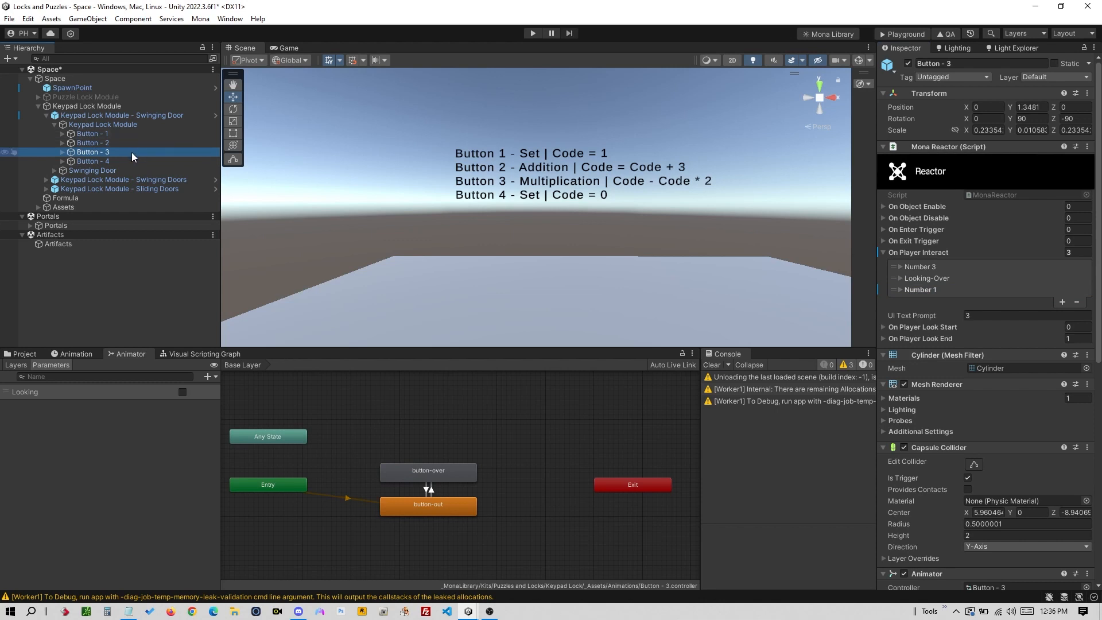
left_click(136, 134)
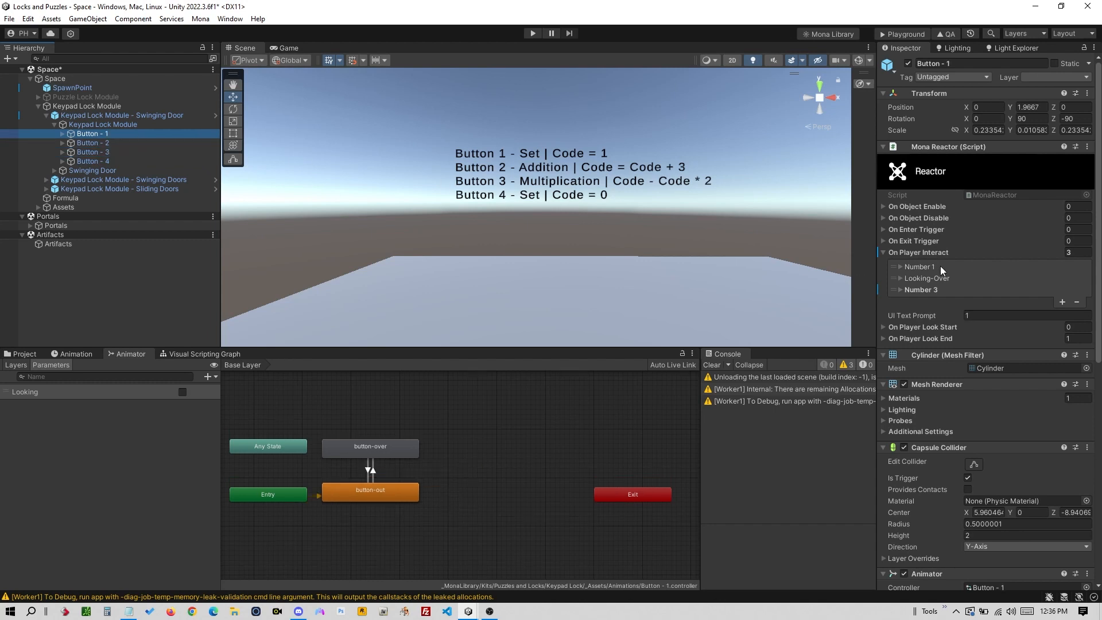
right_click(940, 267)
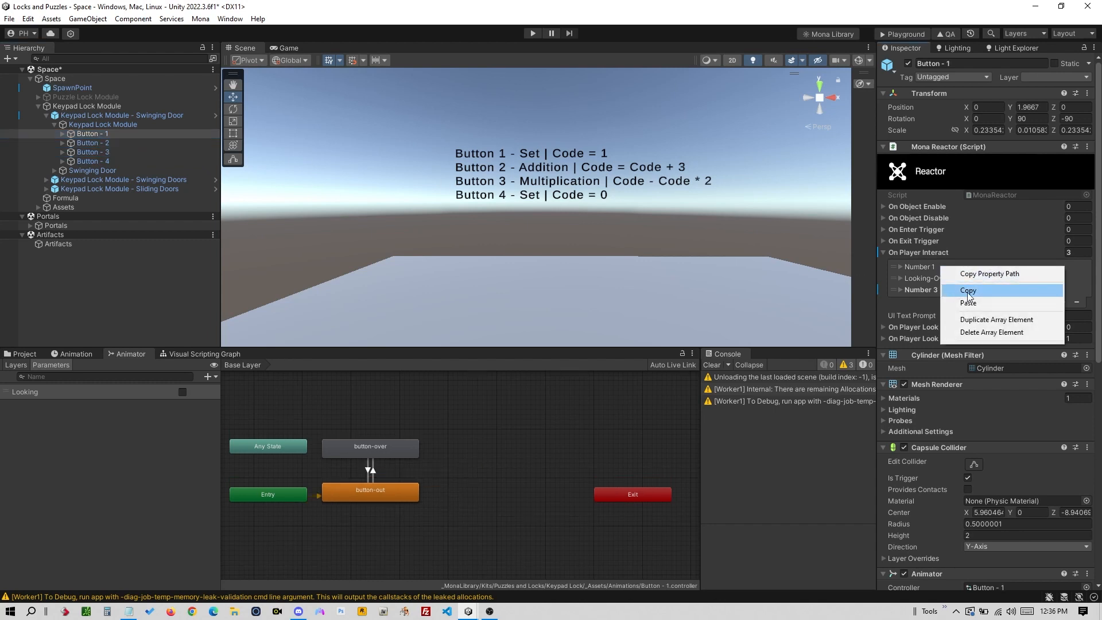
left_click(937, 264)
left_click(943, 270)
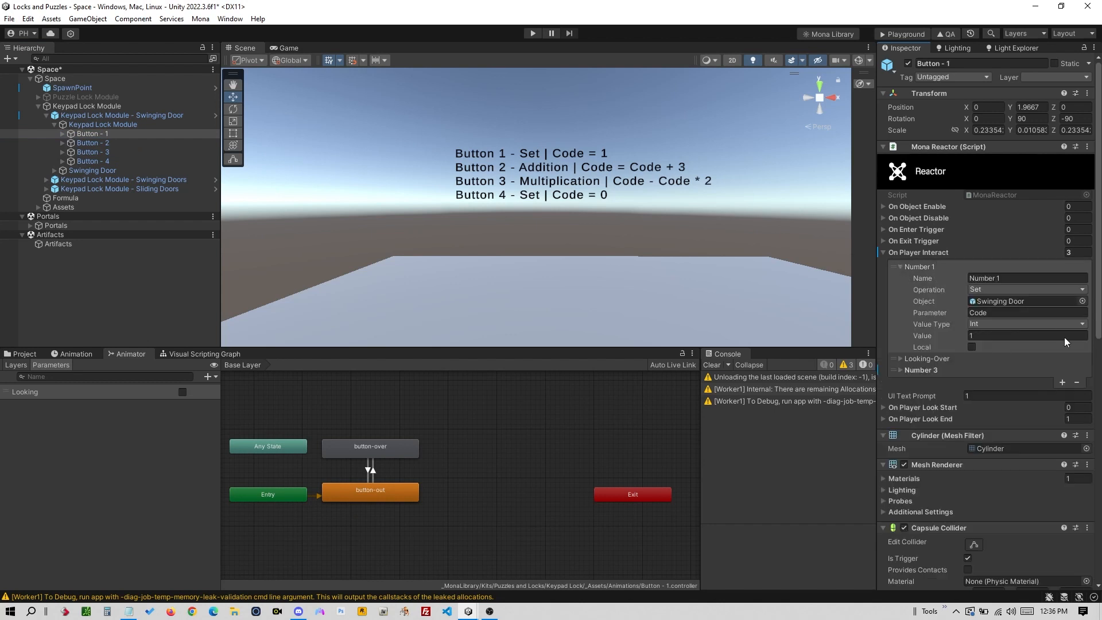
left_click(1076, 383)
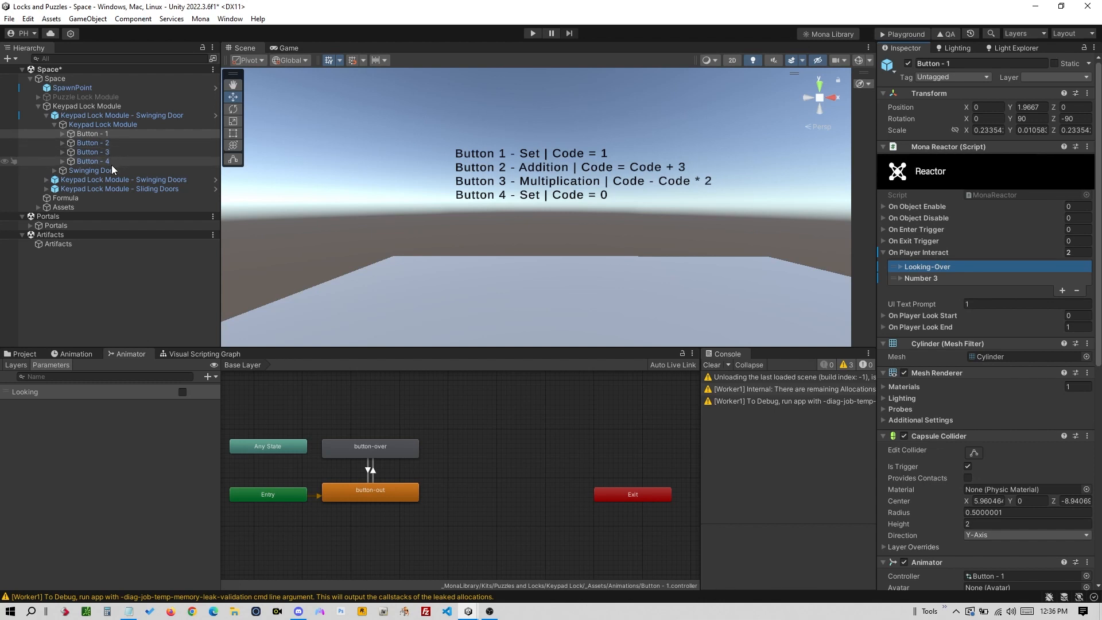
- Delete Button - 3's Number 3 interact event, then review Button - 1 and Button - 2's actions
left_click(142, 153)
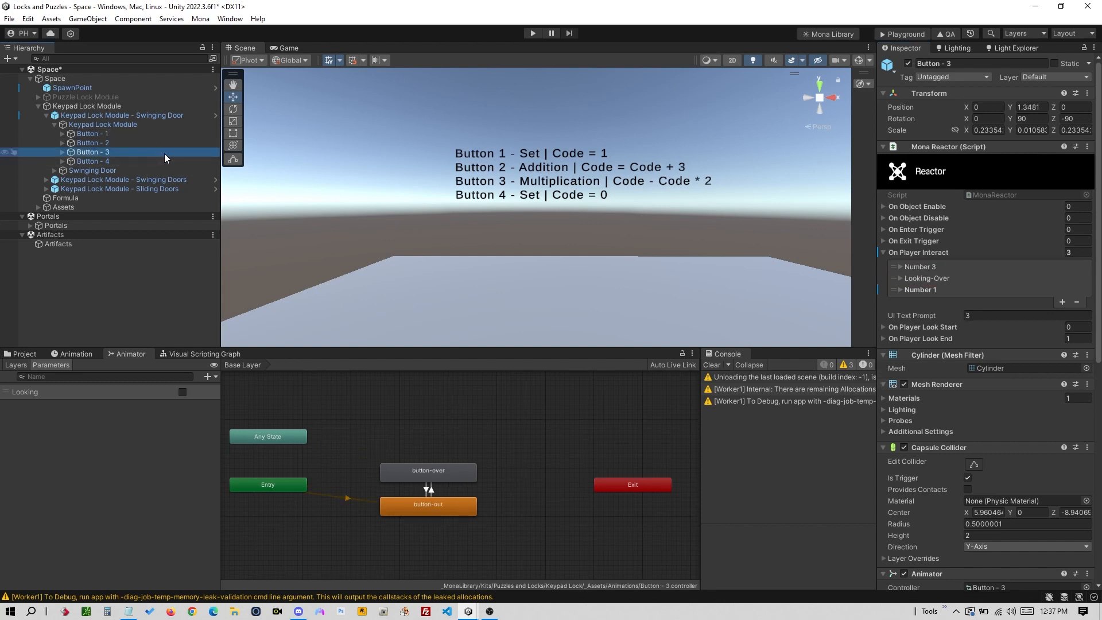
left_click(943, 291)
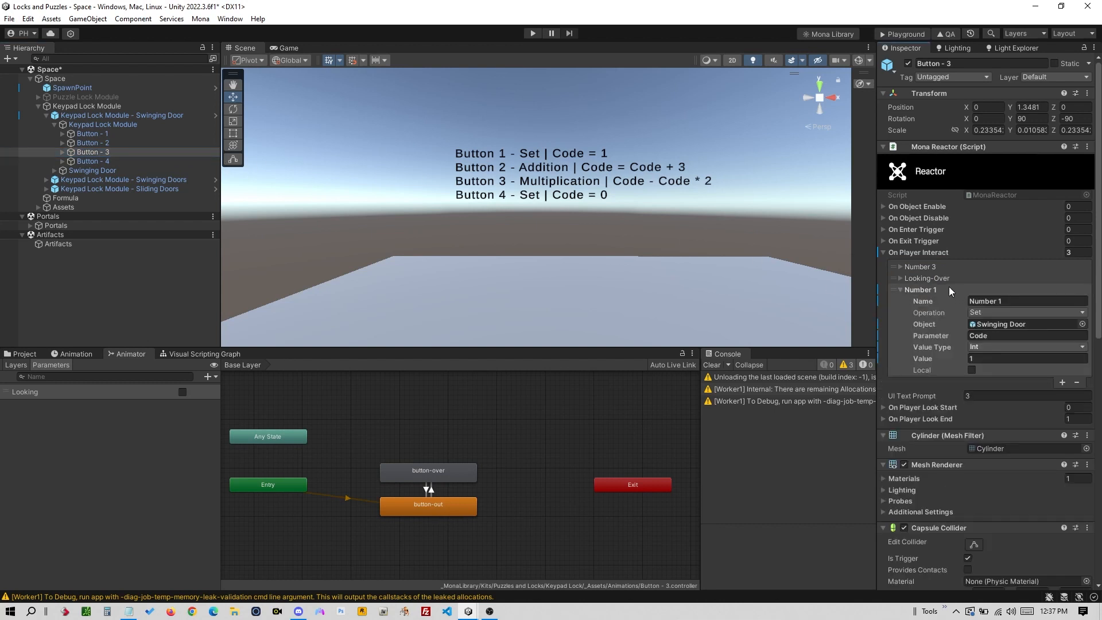
left_click(949, 288)
left_click(952, 268)
left_click(953, 264)
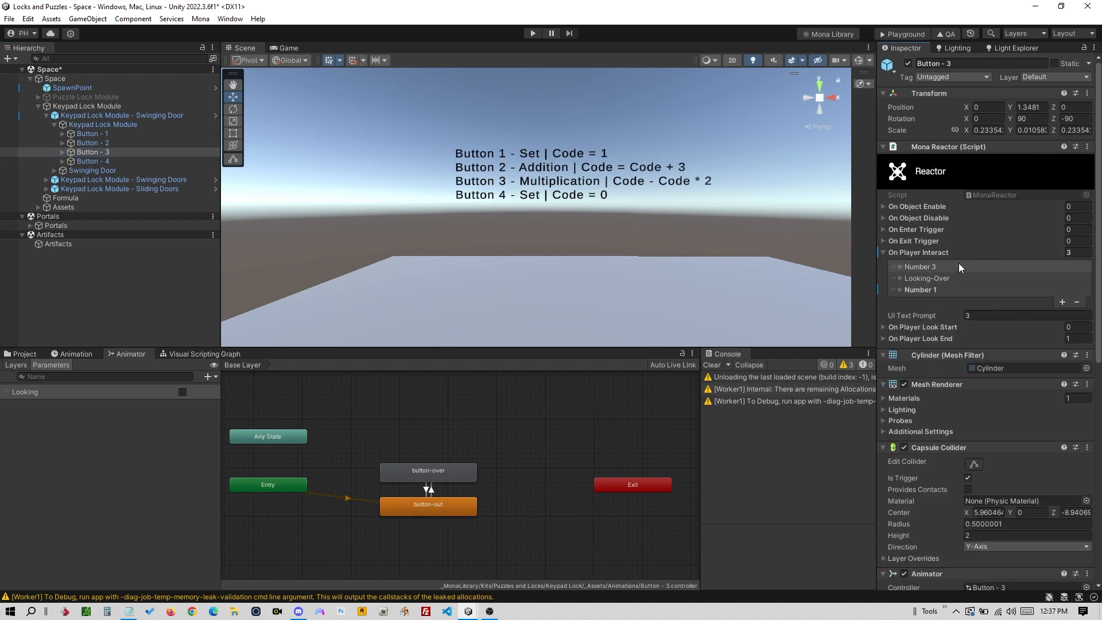
left_click(1076, 302)
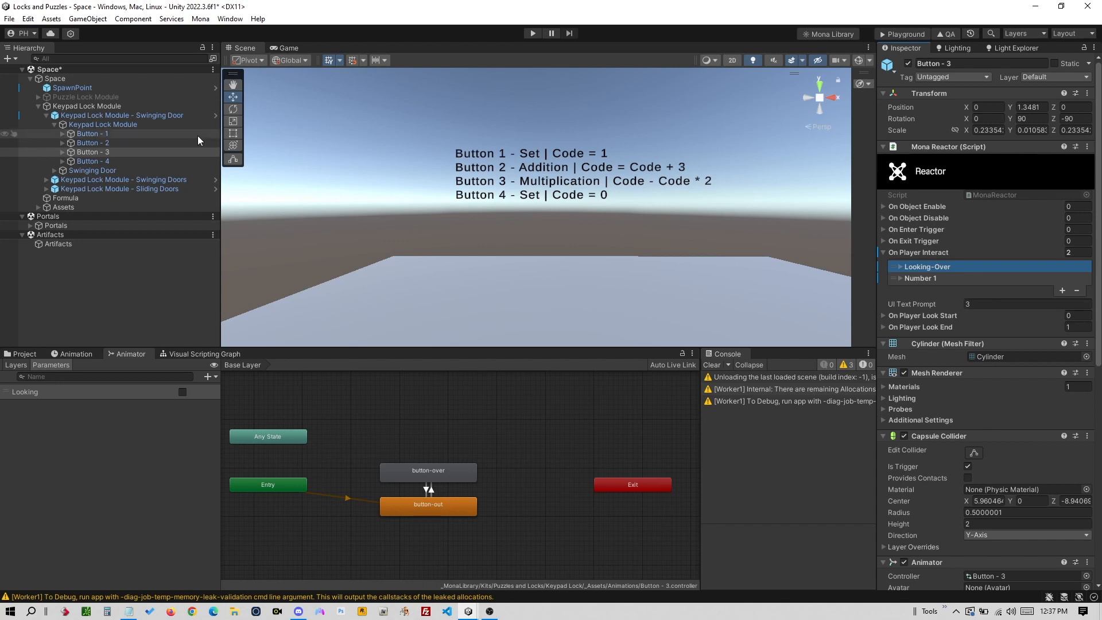
left_click(964, 279)
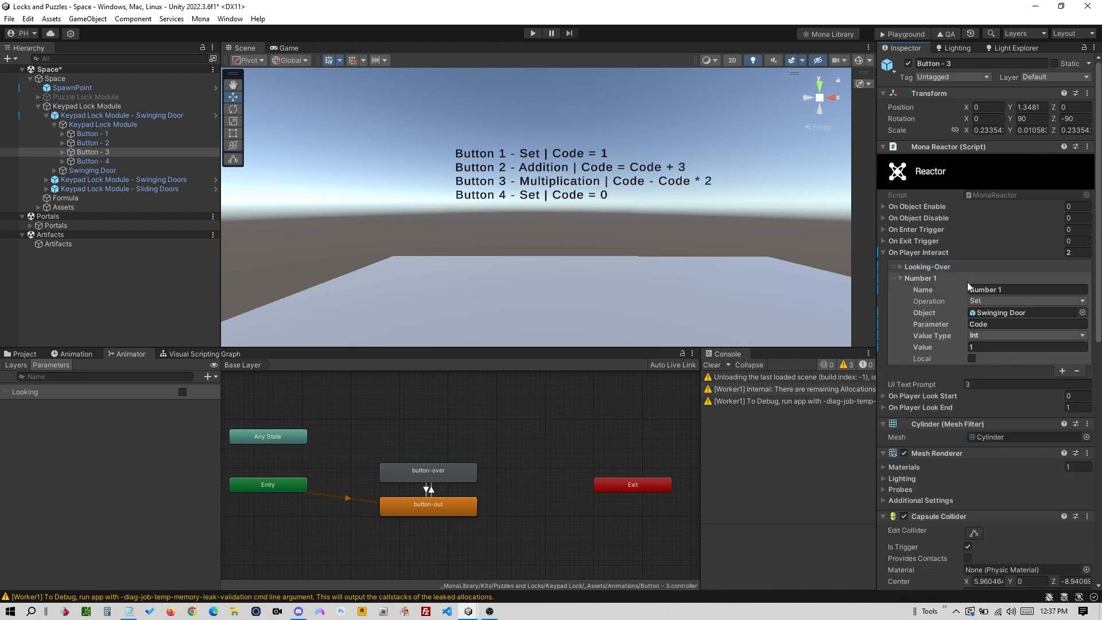
left_click(963, 278)
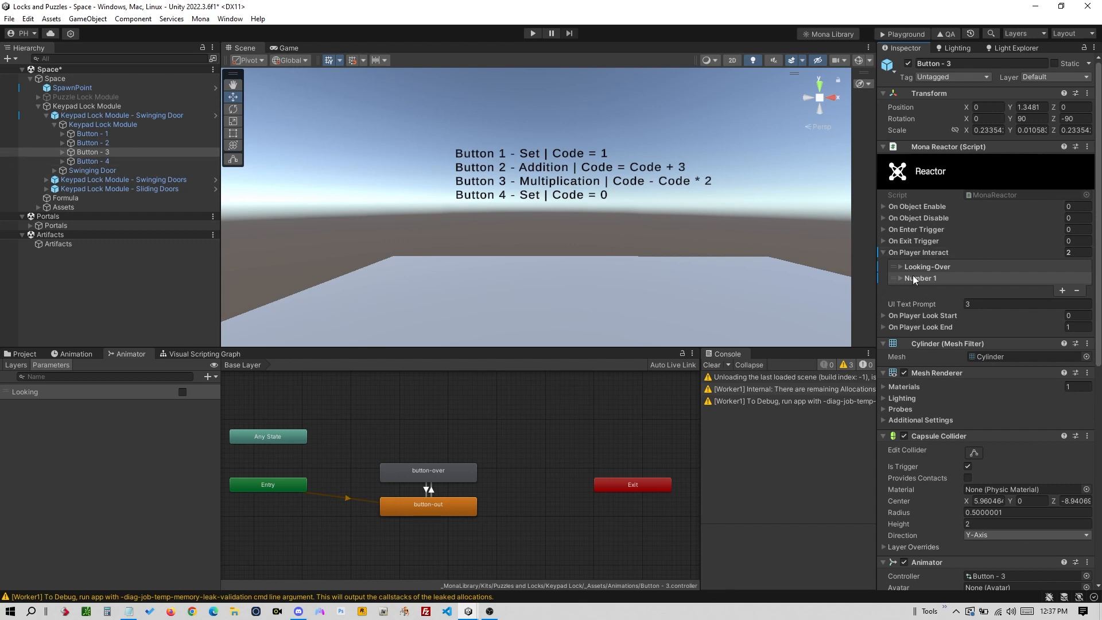
left_click(136, 134)
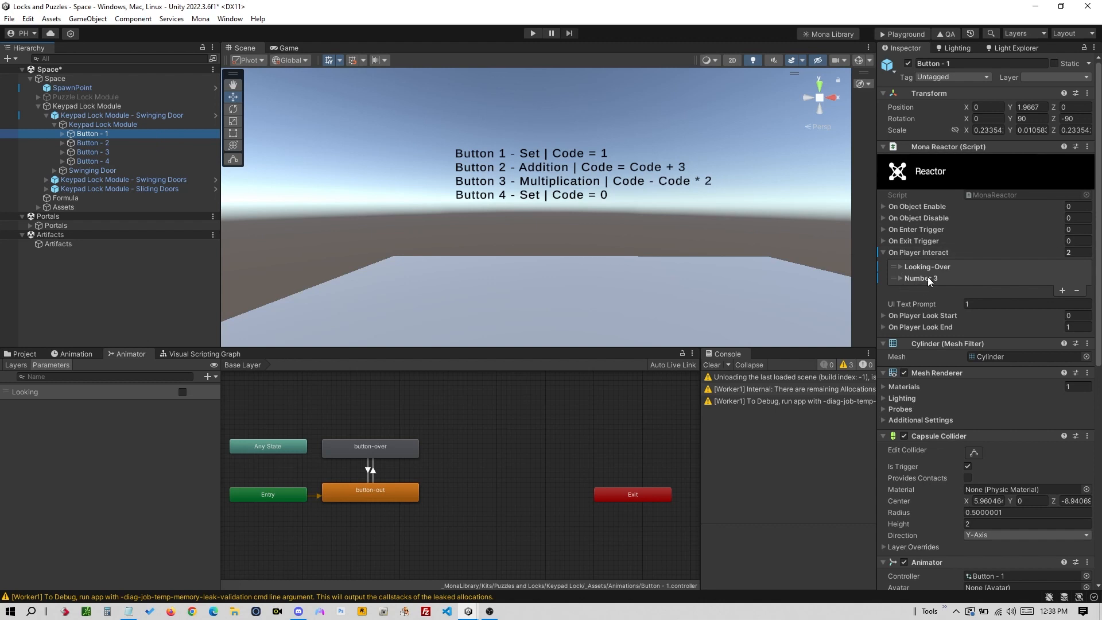
left_click(159, 143)
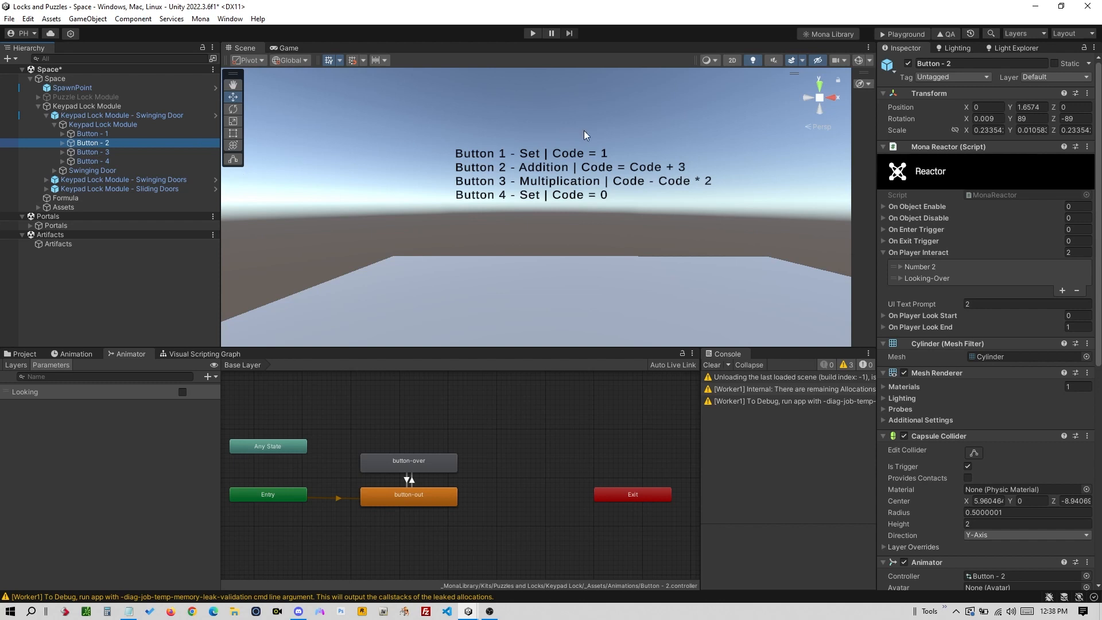
- Save the Space scene with Ctrl+S and export it via the Playground toolbar button
key("ctrl+s")
left_click(883, 34)
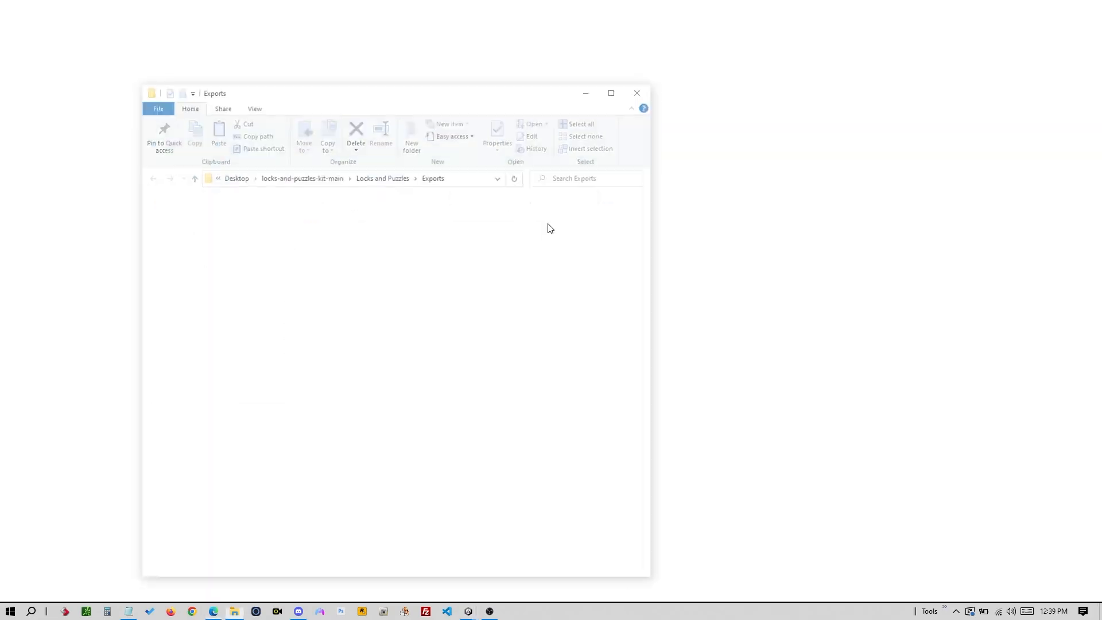
- Drop the PlaygroundFiles folder from Exports onto Mona Playground's uploader and let the space load
key("alt+Tab")
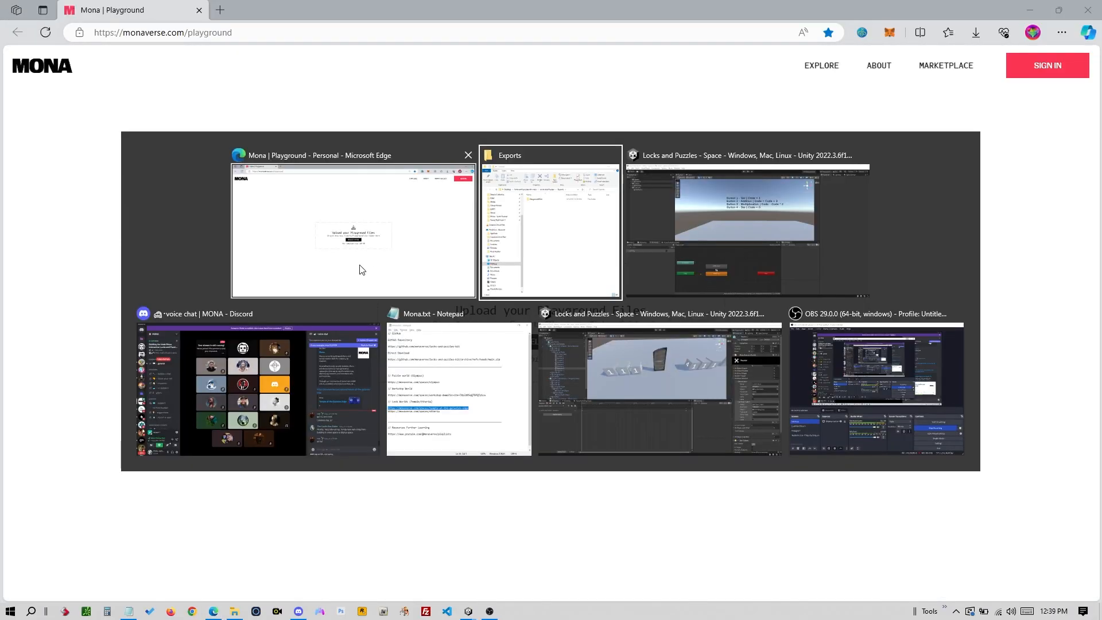
left_click_drag(303, 215, 686, 312)
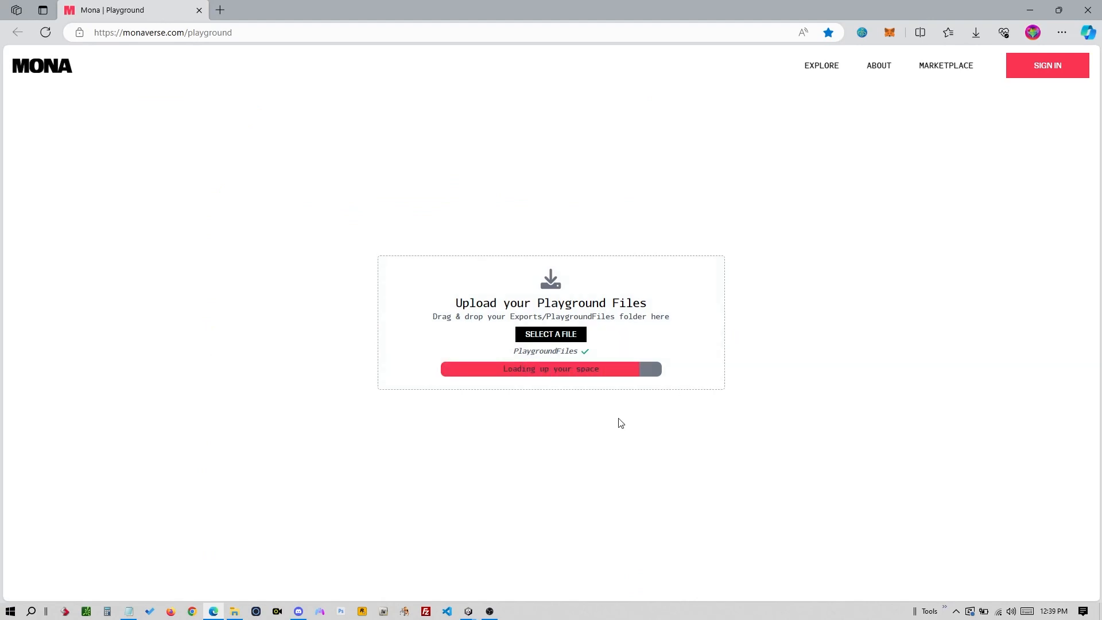
key("alt+Tab")
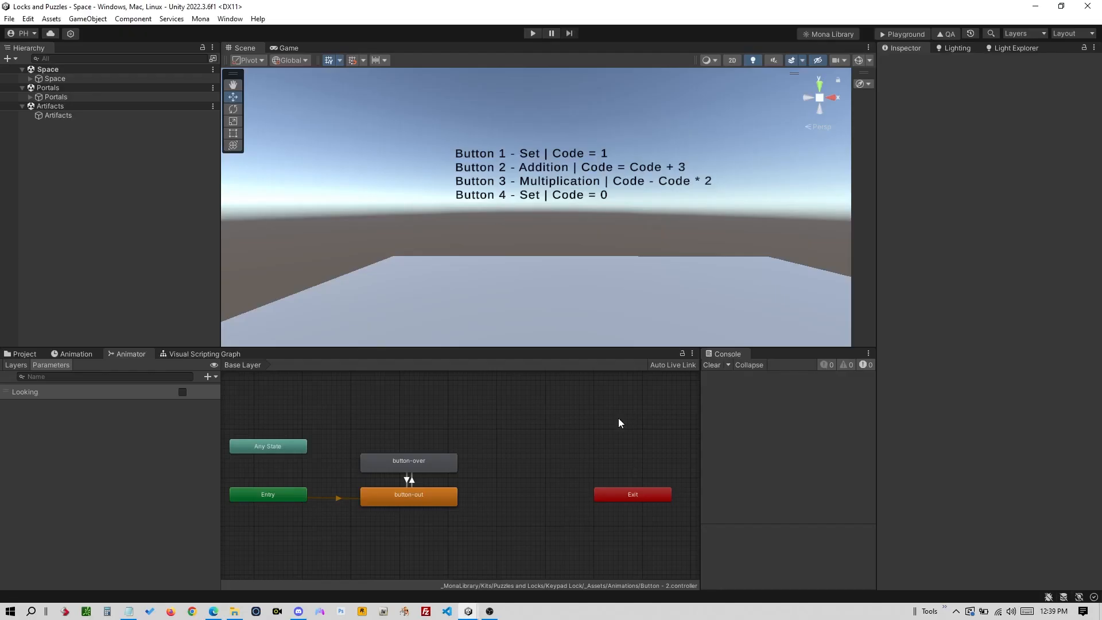
scroll(663, 201, "down", 3)
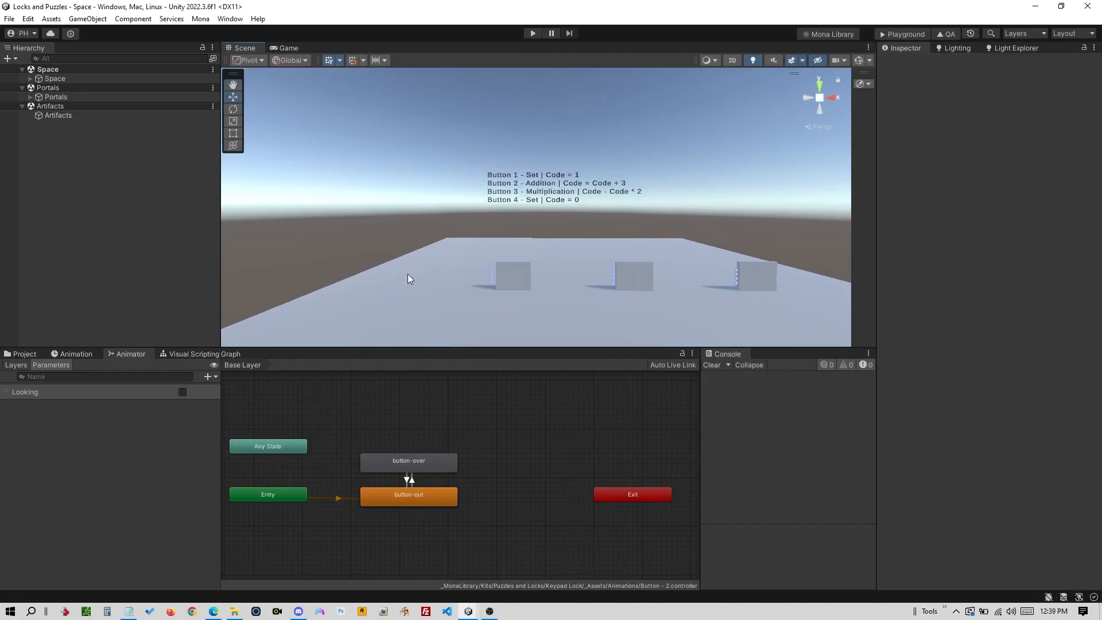
key("alt+Tab")
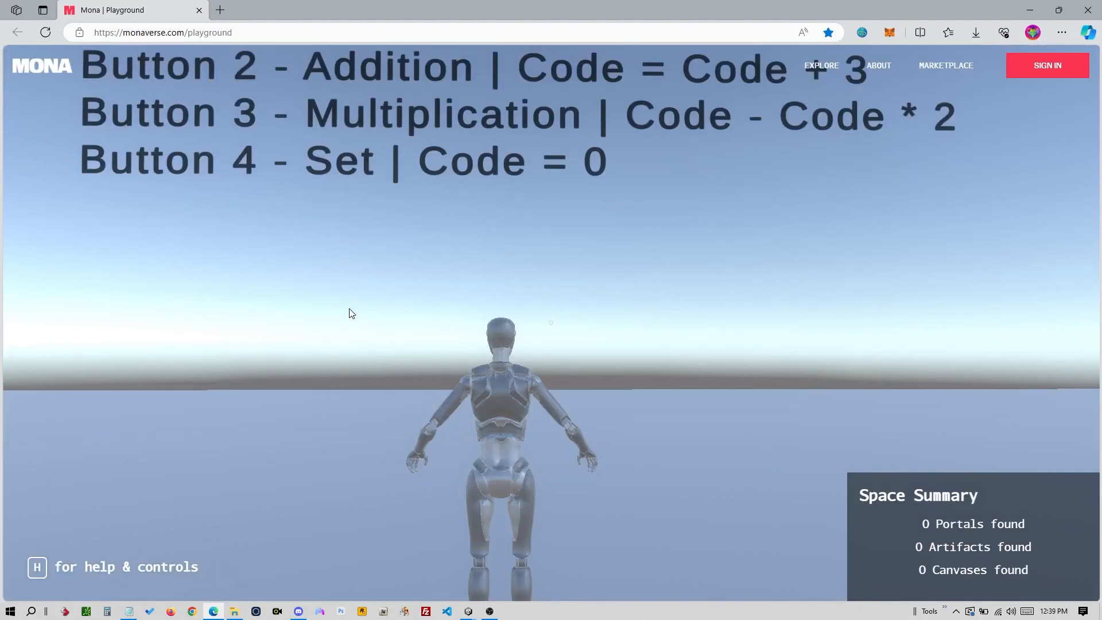
- Walk the avatar to a keypad wall and press buttons 3, 2 and 1
left_click(349, 311)
key("s")
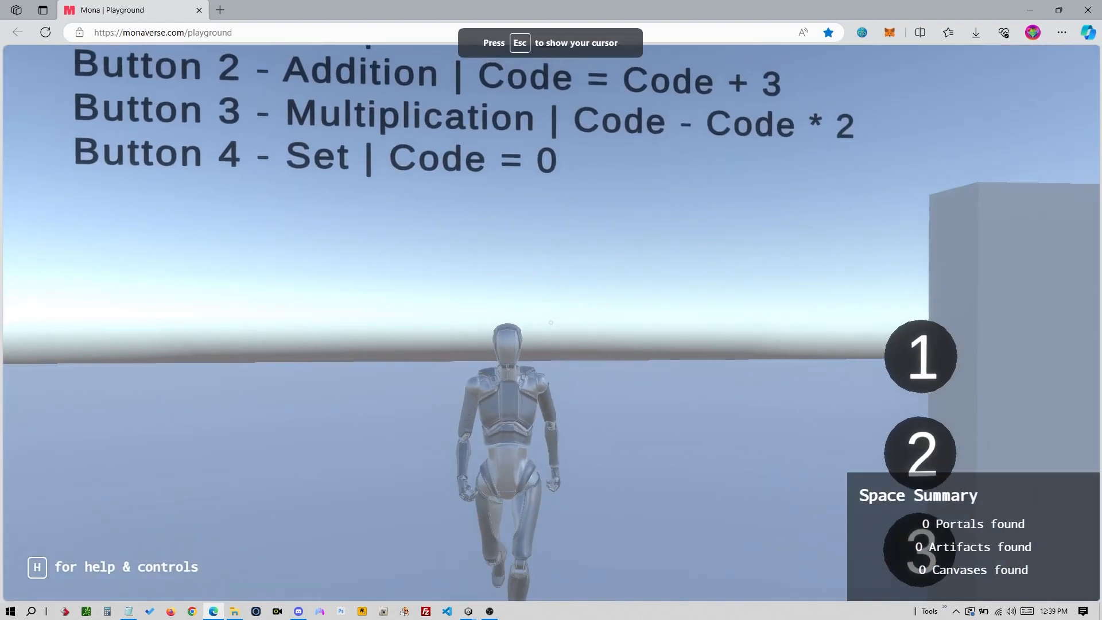
key("s")
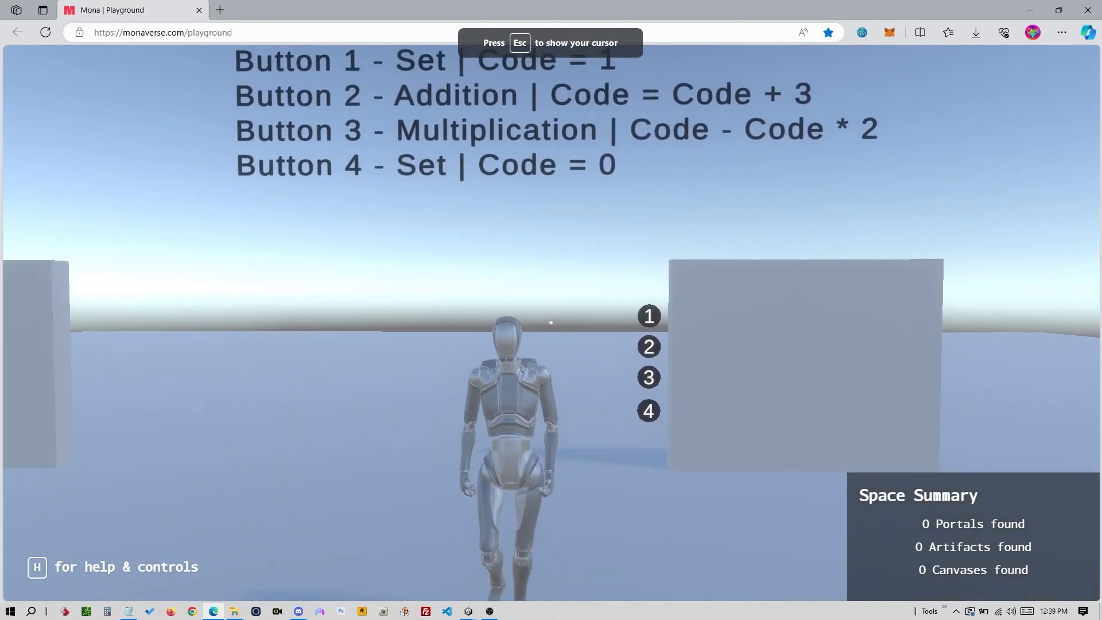
key("a")
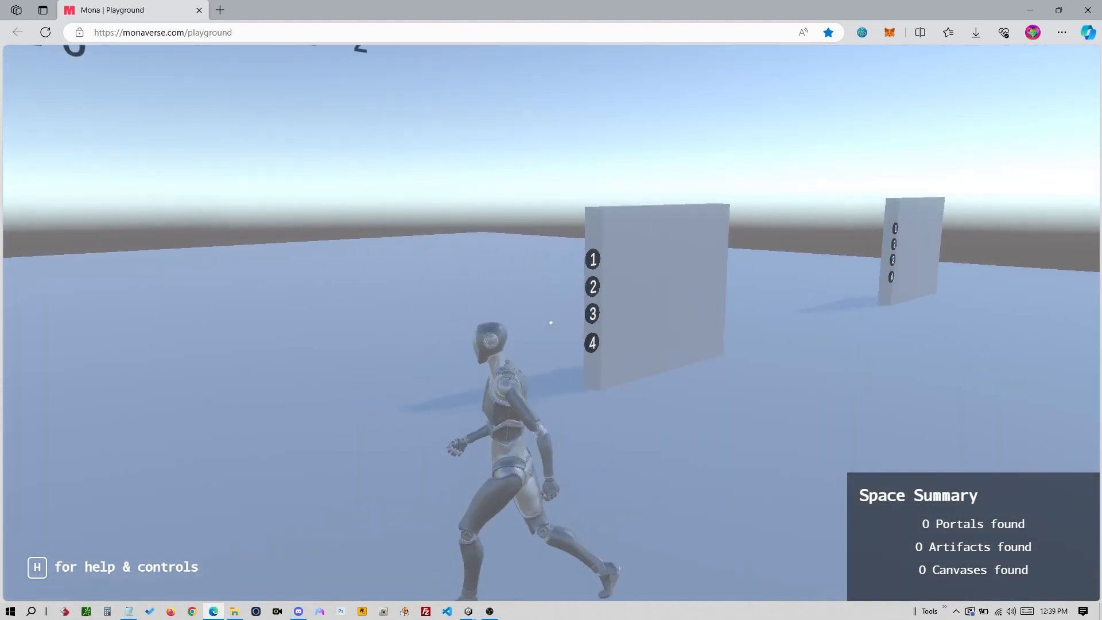
key("a")
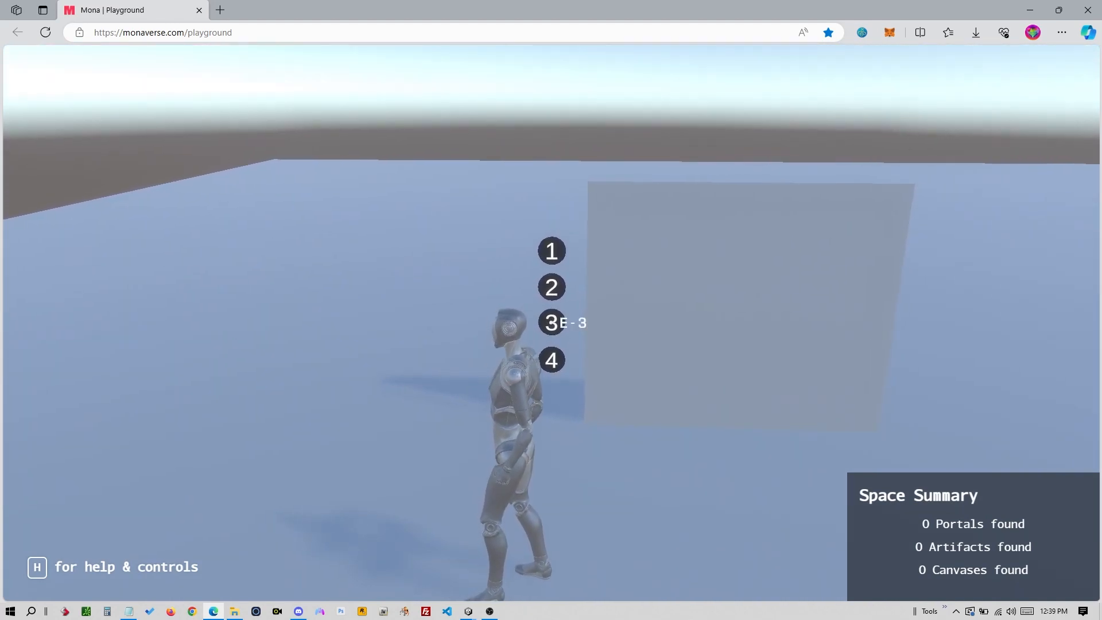
key("e")
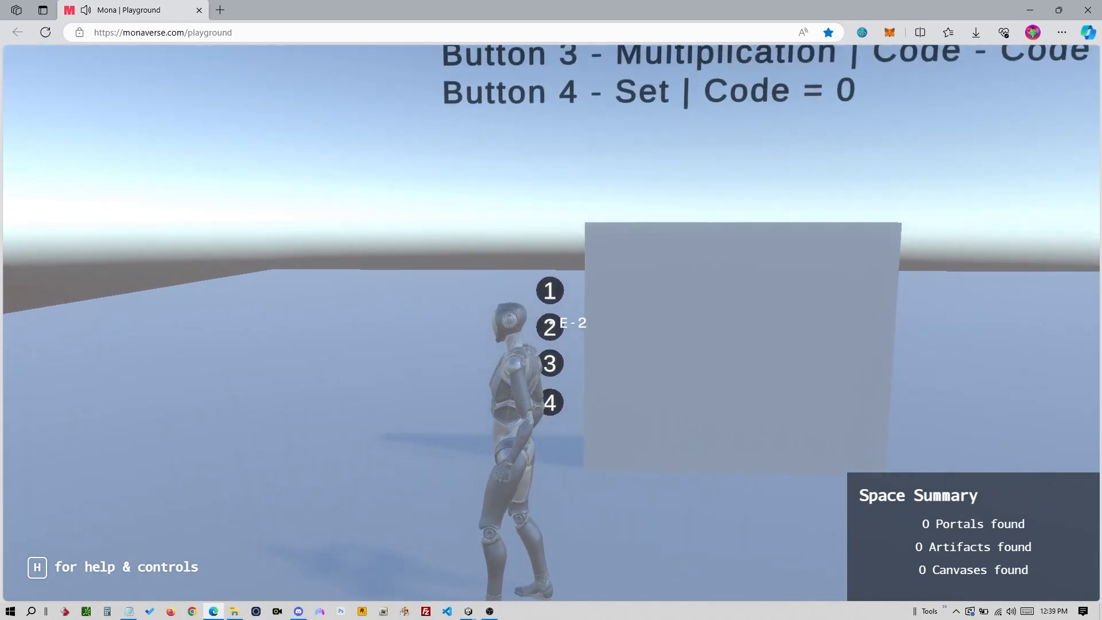
key("e")
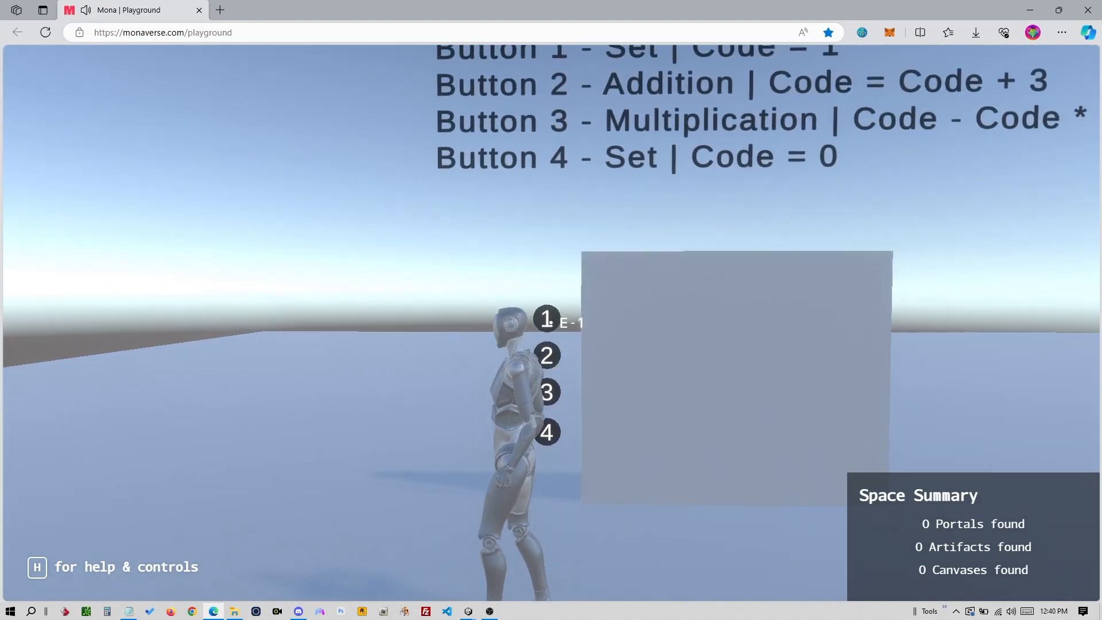
key("e")
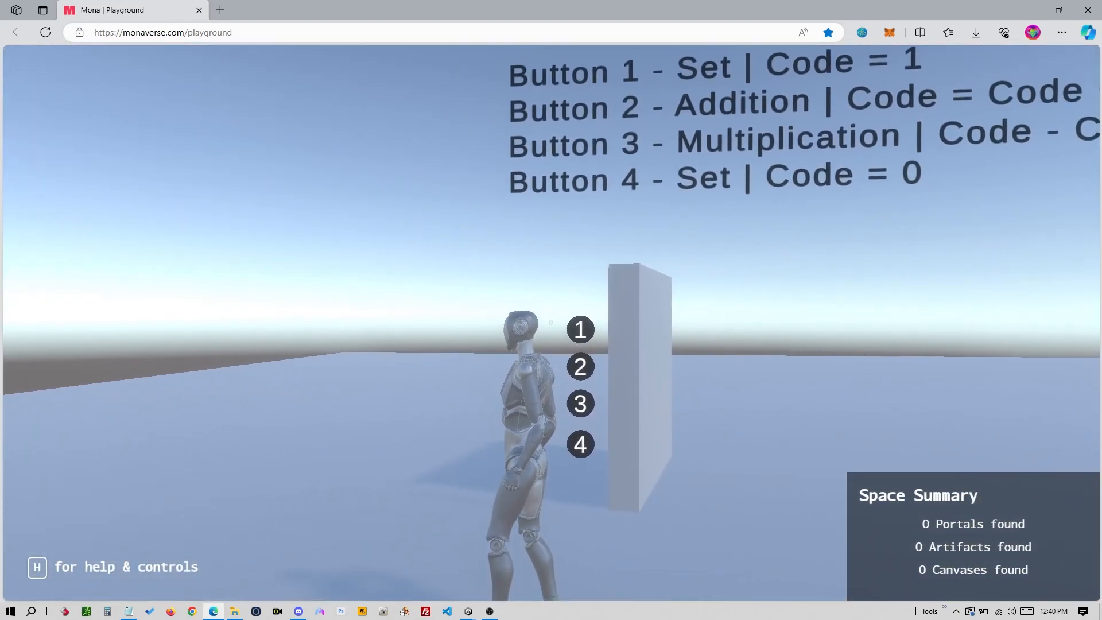
- Leave the playground, pass through the Discord call, and return to the Unity editor
key("alt+Tab")
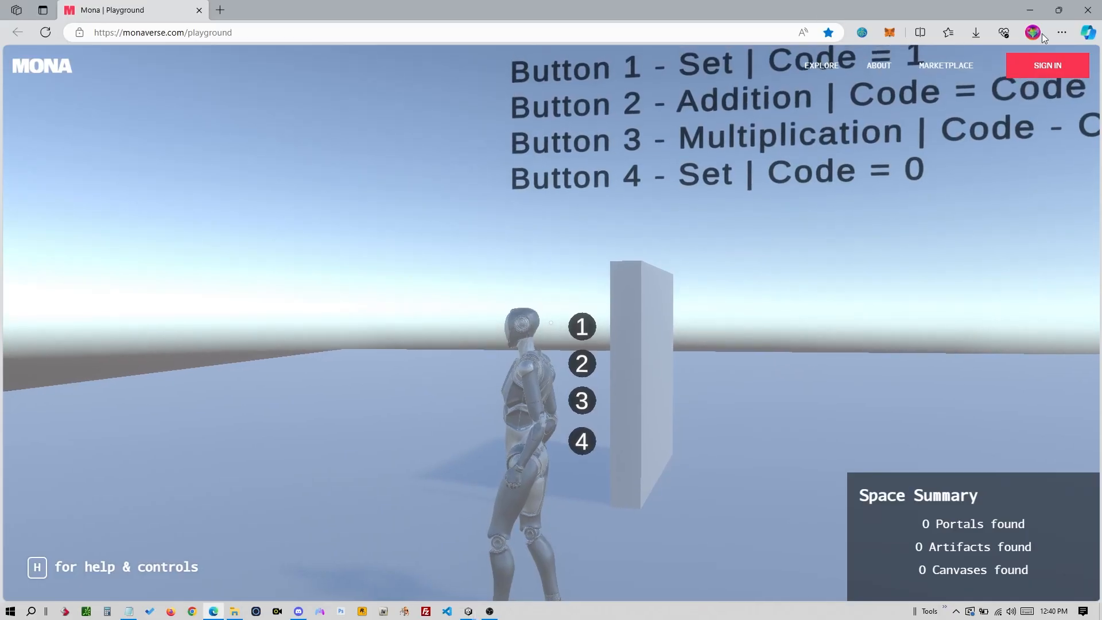
left_click(1088, 11)
key("alt+Tab")
key("Tab")
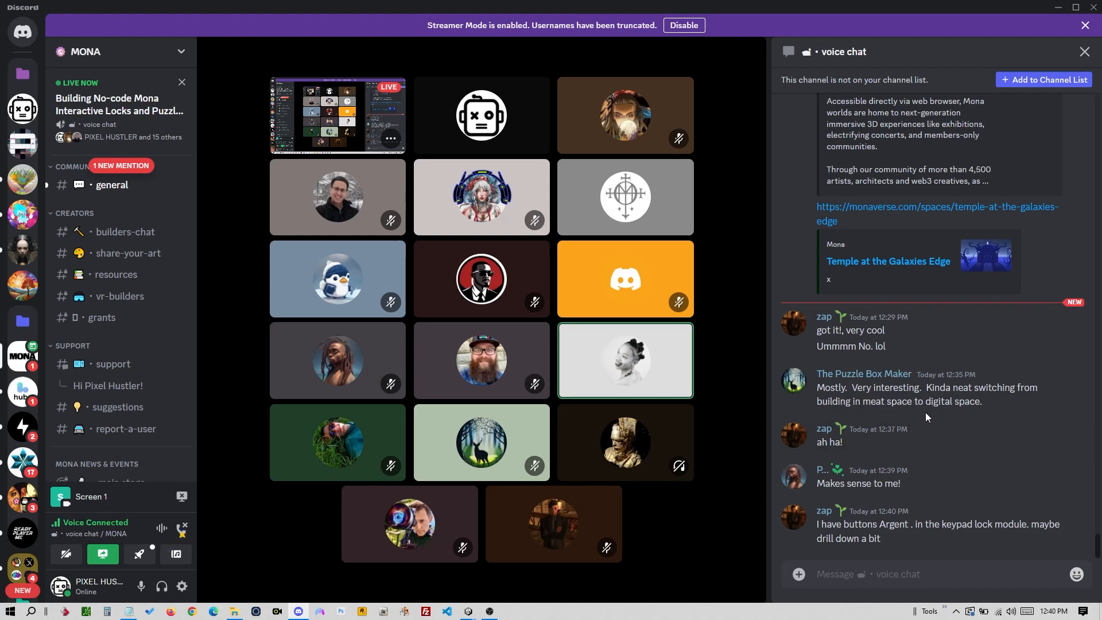
key("alt+Tab")
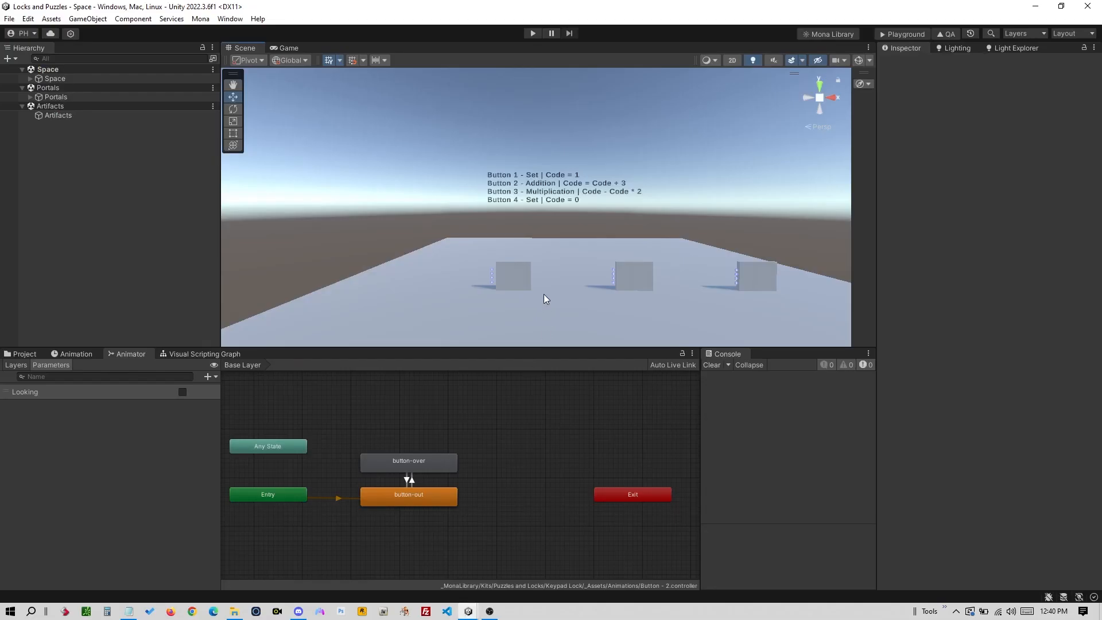
right_click_drag(546, 298, 560, 276)
scroll(631, 279, "up", 3)
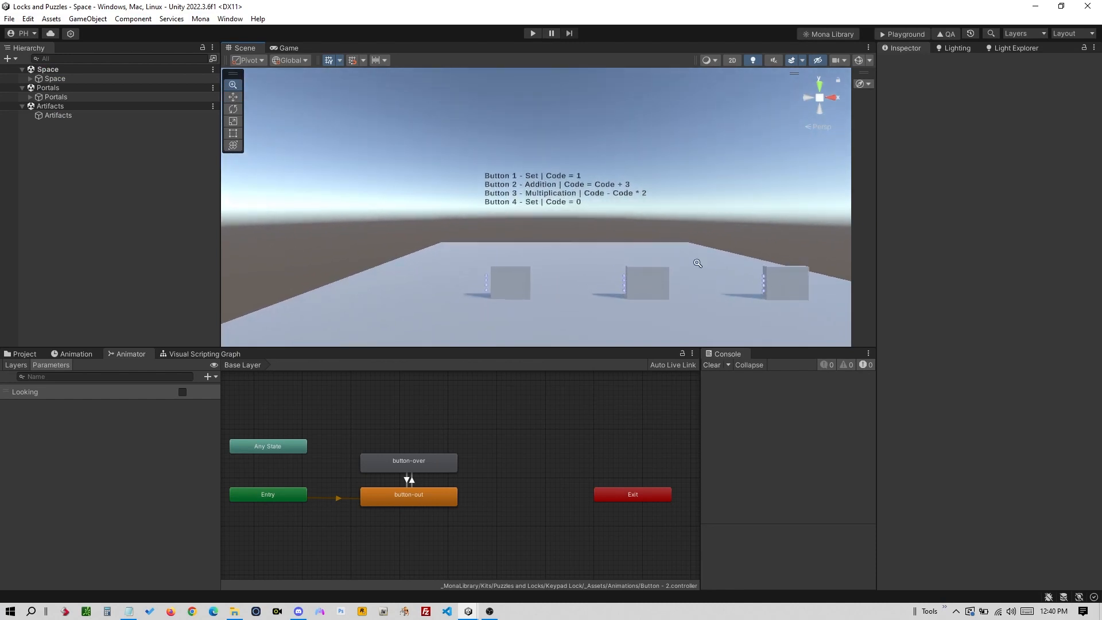
middle_click_drag(647, 264, 609, 260)
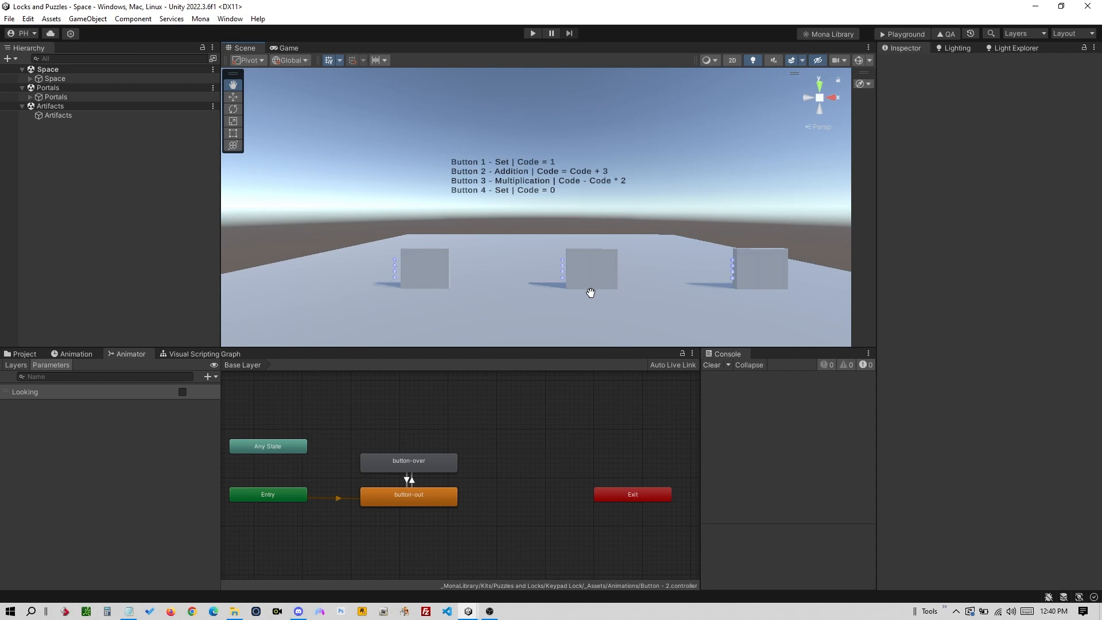
right_click_drag(590, 292, 556, 323)
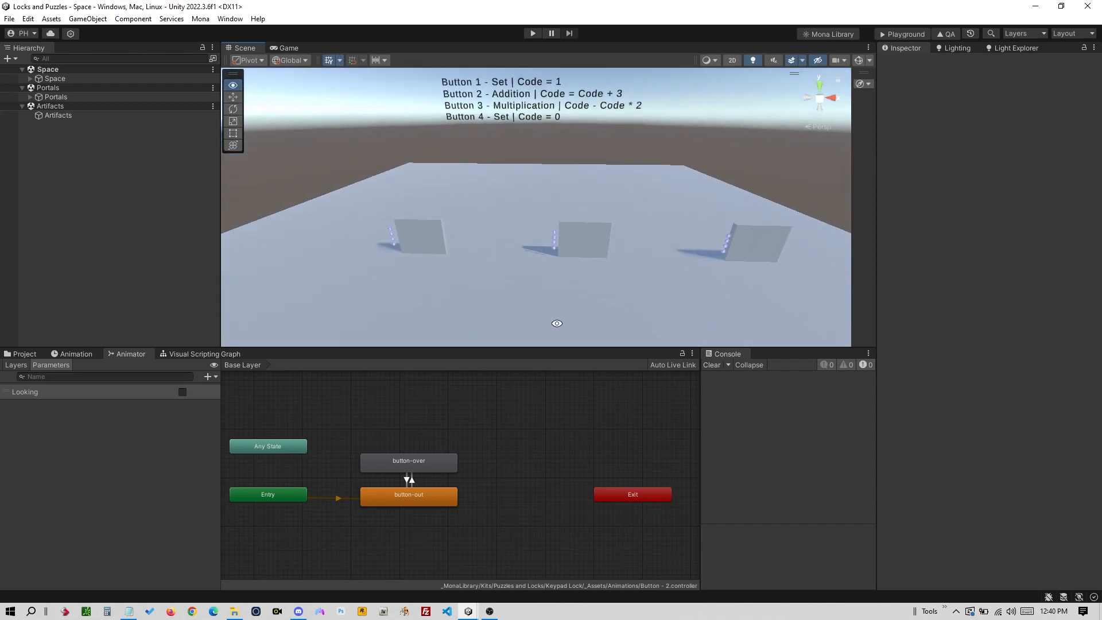
left_click_drag(557, 323, 561, 315, "alt")
middle_click_drag(555, 309, 548, 247)
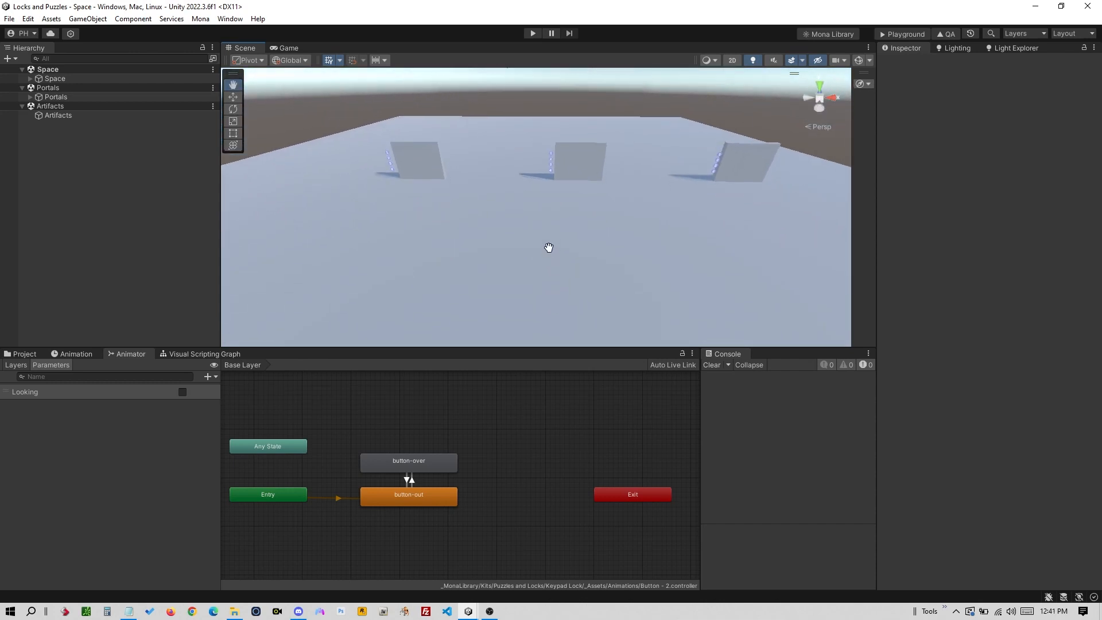
scroll(547, 258, "up", 5)
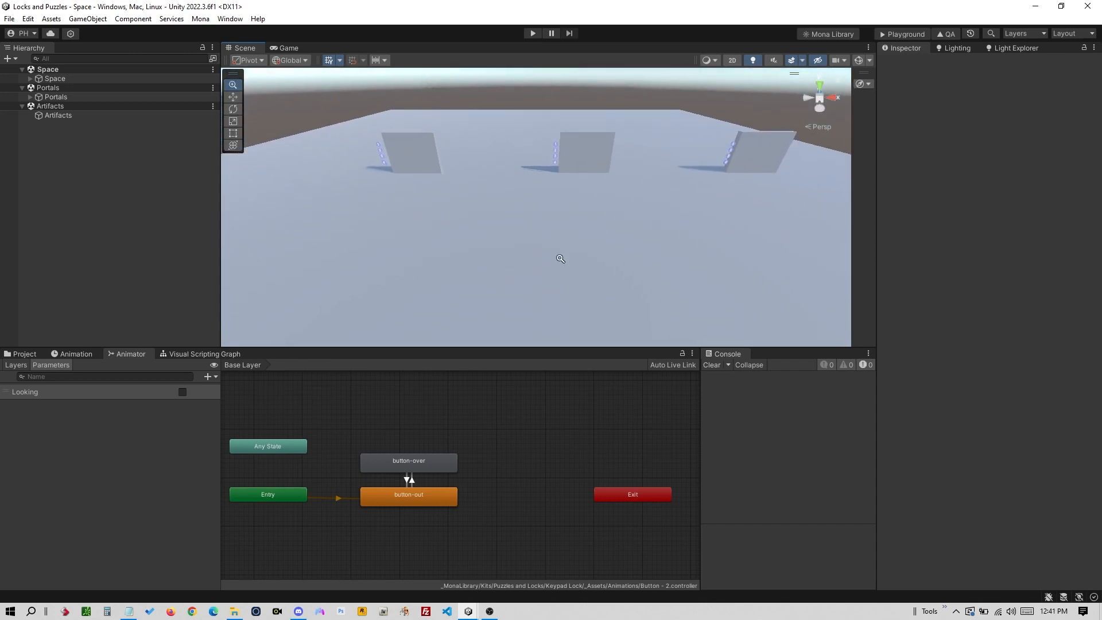
mouse_move(561, 259)
right_mouse_down("alt")
mouse_move(595, 244)
mouse_move(546, 254)
right_mouse_up("alt")
middle_click_drag(567, 238, 539, 266)
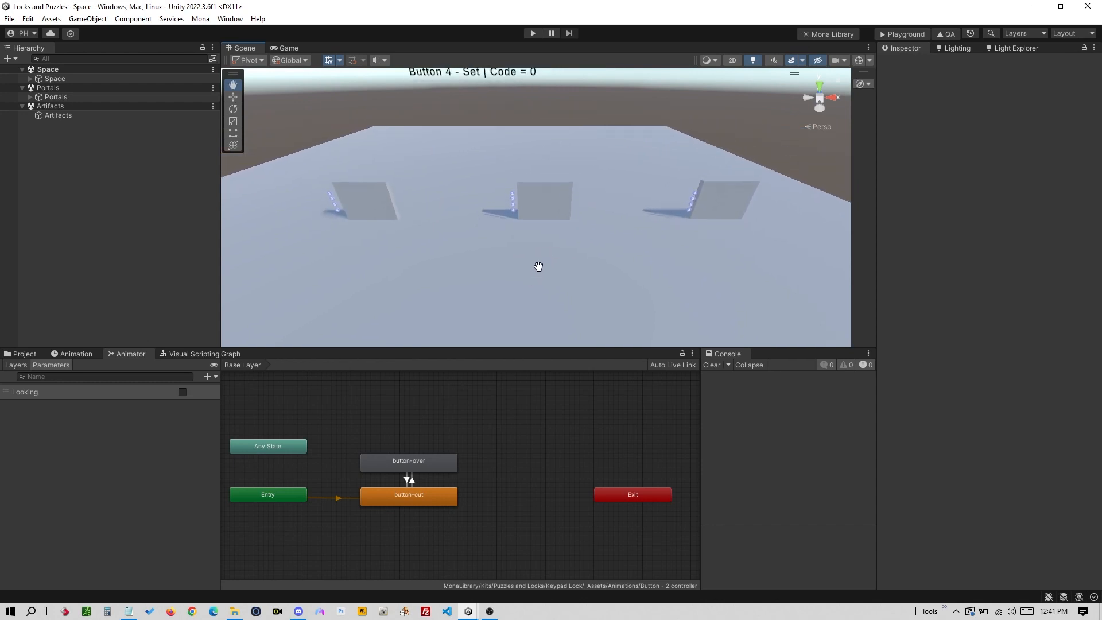
right_click_drag(525, 291, 605, 268, "alt")
middle_click_drag(557, 298, 574, 269)
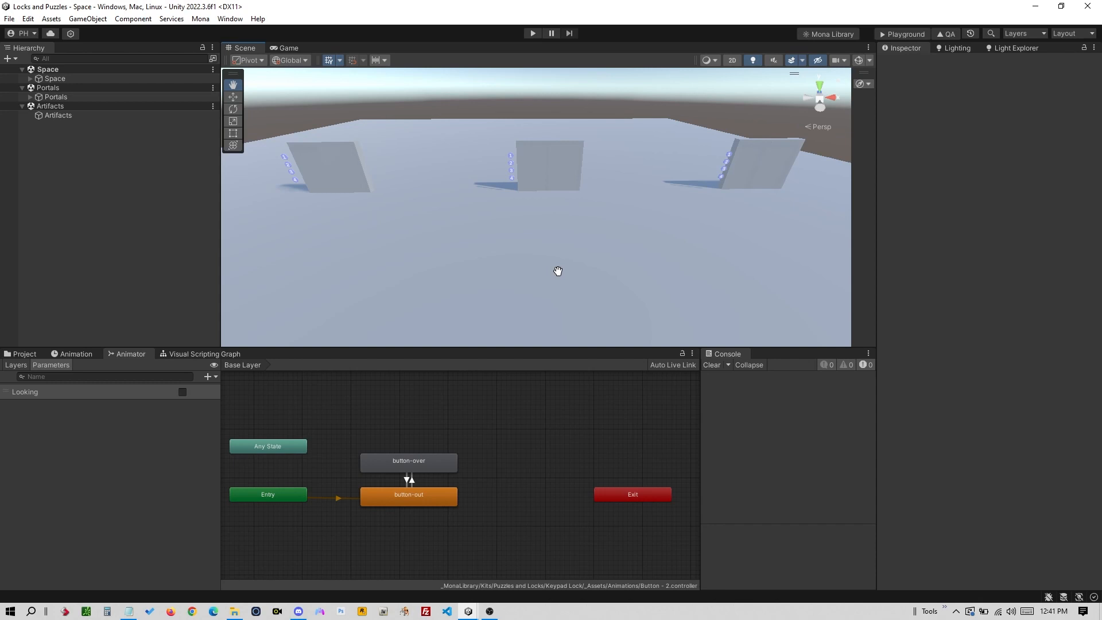
- Select the Keypad Lock Module under Space and pan and zoom onto both keypad door boards
left_click(31, 79)
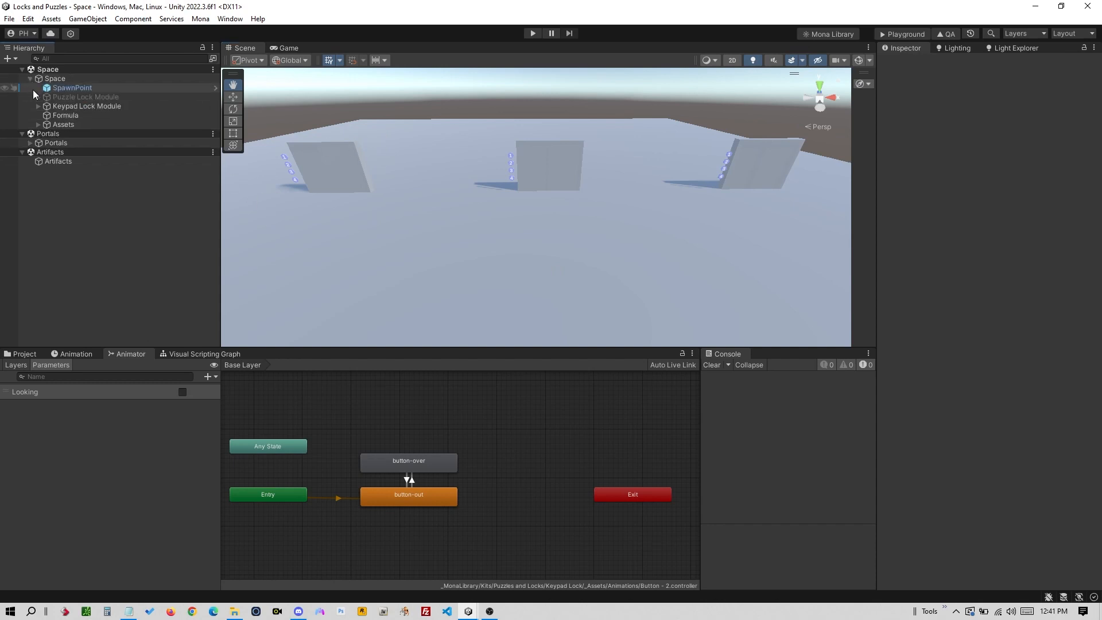
left_click(109, 105)
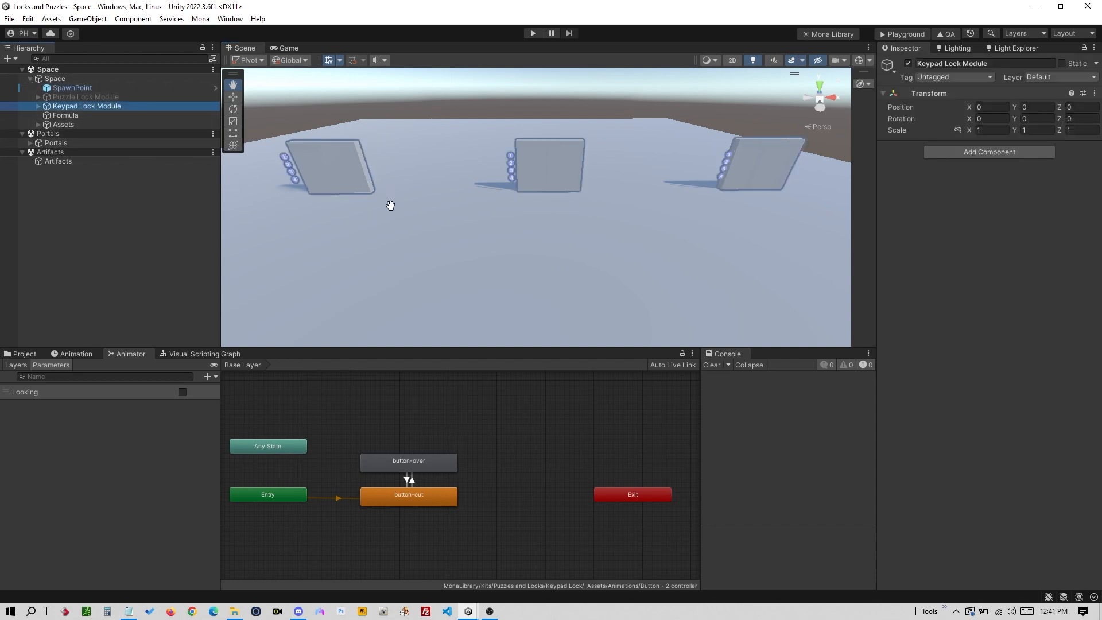
middle_click_drag(391, 210, 552, 211)
right_click_drag(434, 245, 576, 195, "alt")
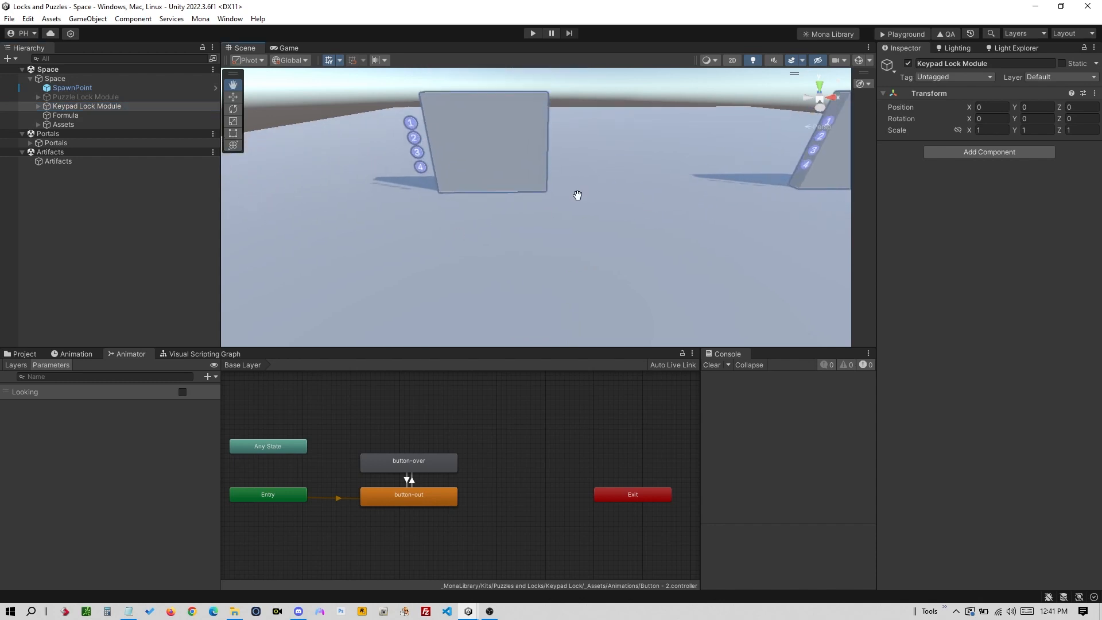
middle_click_drag(576, 194, 519, 223)
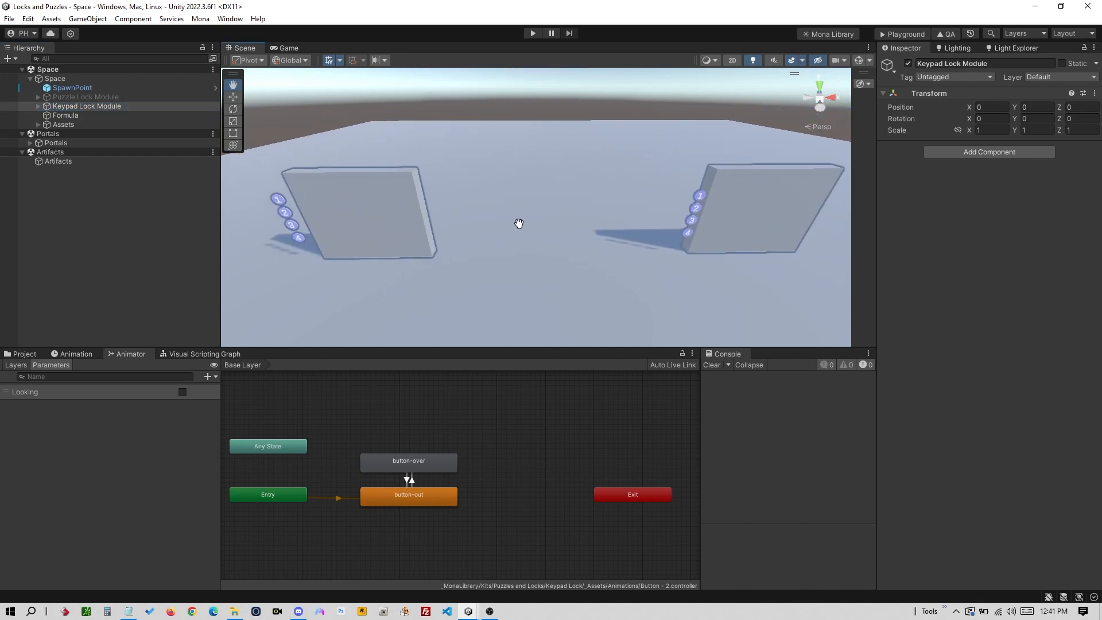
- Expand Keypad Lock Module and its Swinging Door variant, then select the Swinging Door child
left_click(42, 105)
left_click(38, 107)
left_click(82, 117)
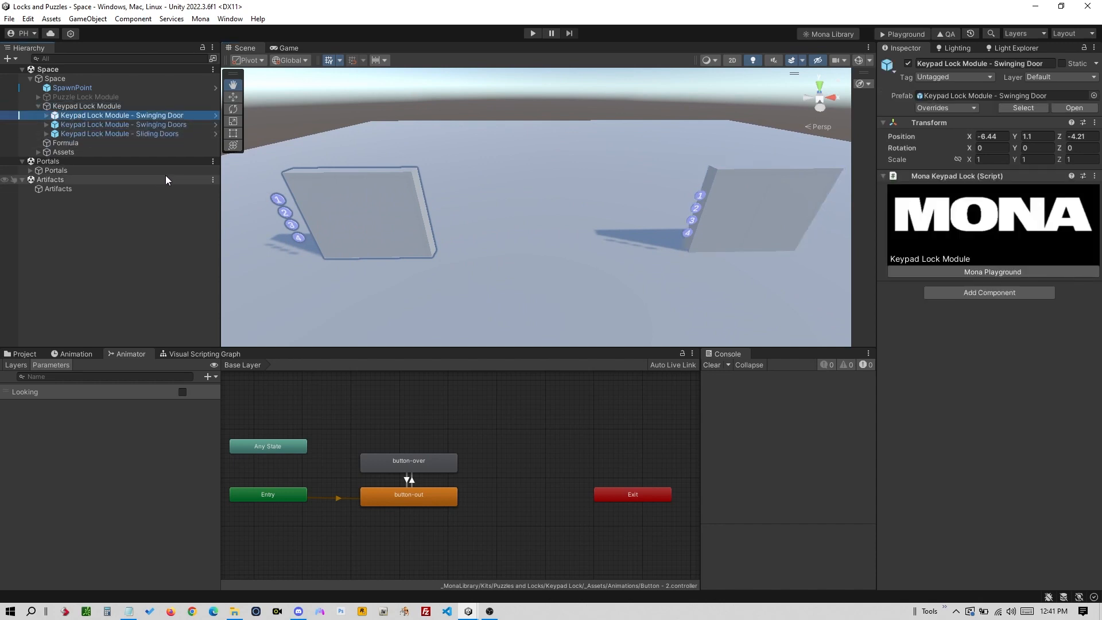
left_click(47, 115)
left_click(108, 133)
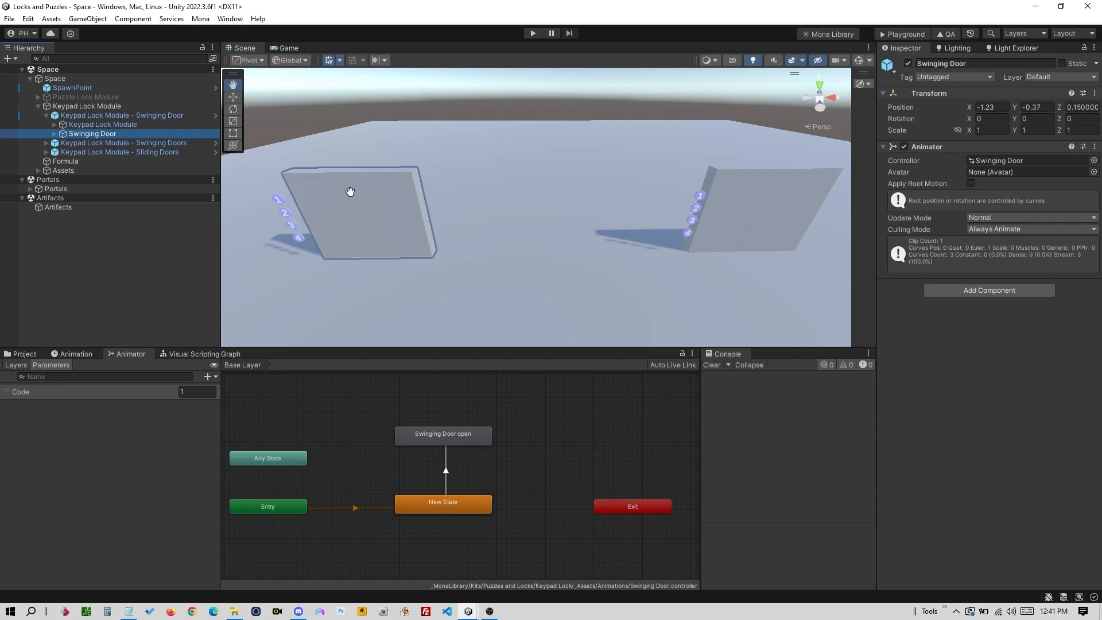
- Expand the Swinging Doors keypad module and untick its Swinging Doors child's active checkbox
left_click_drag(743, 195, 663, 216)
key("w")
left_click(574, 235)
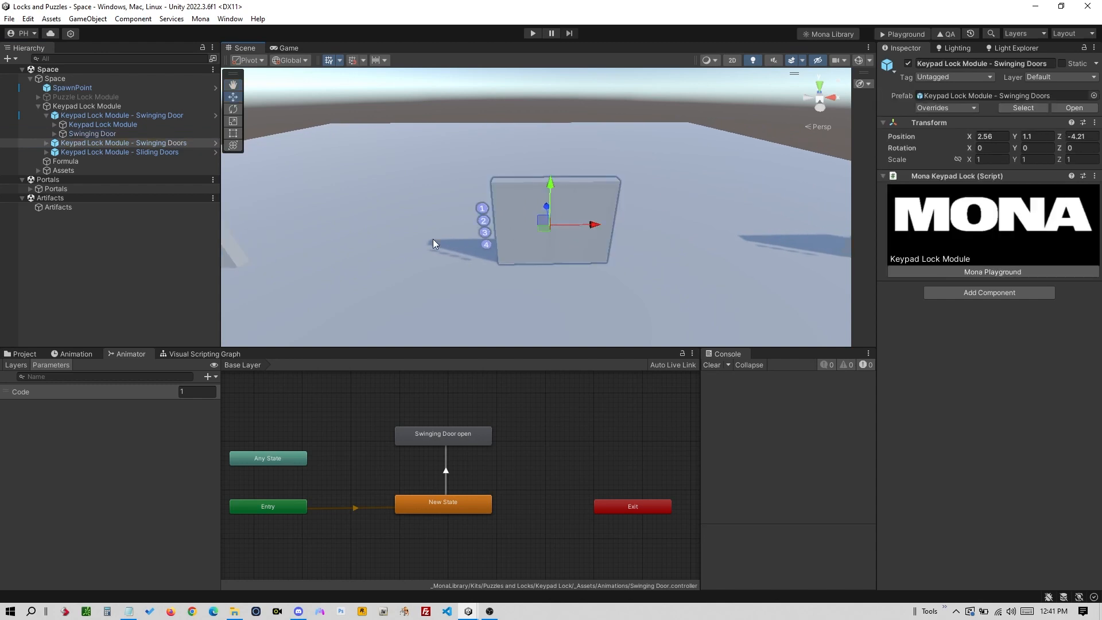
left_click(47, 143)
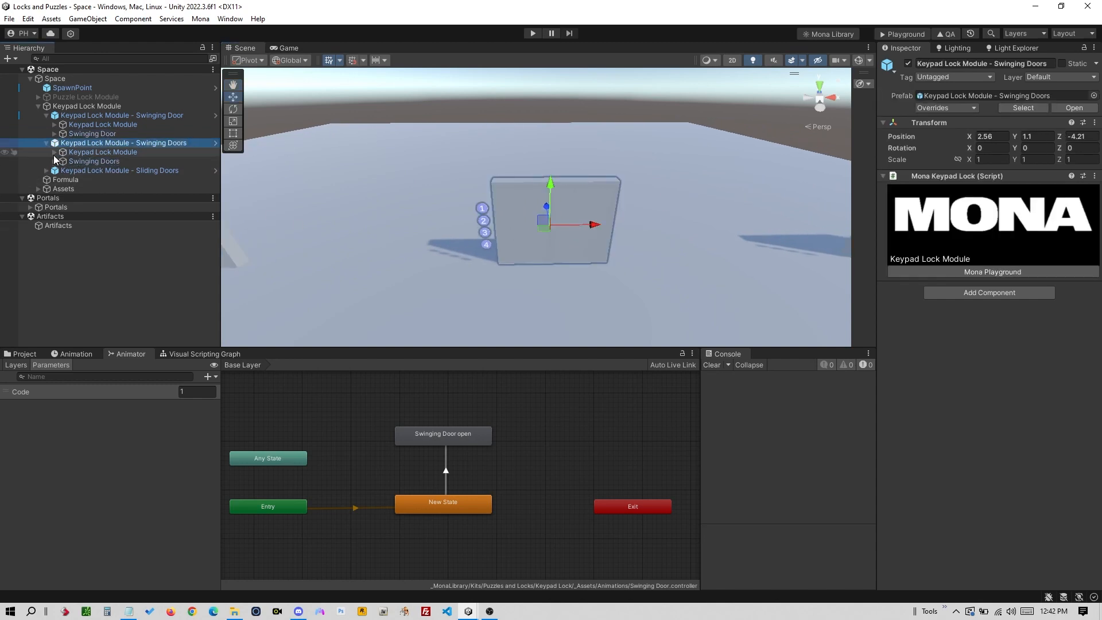
left_click(94, 161)
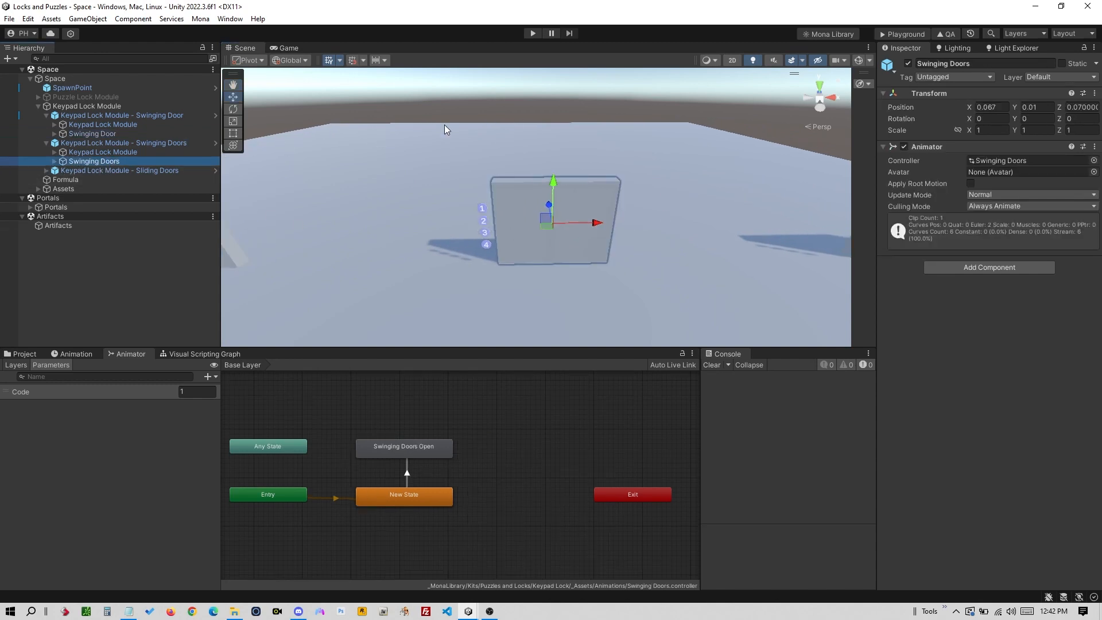
left_click(908, 64)
middle_click_drag(420, 268, 690, 244)
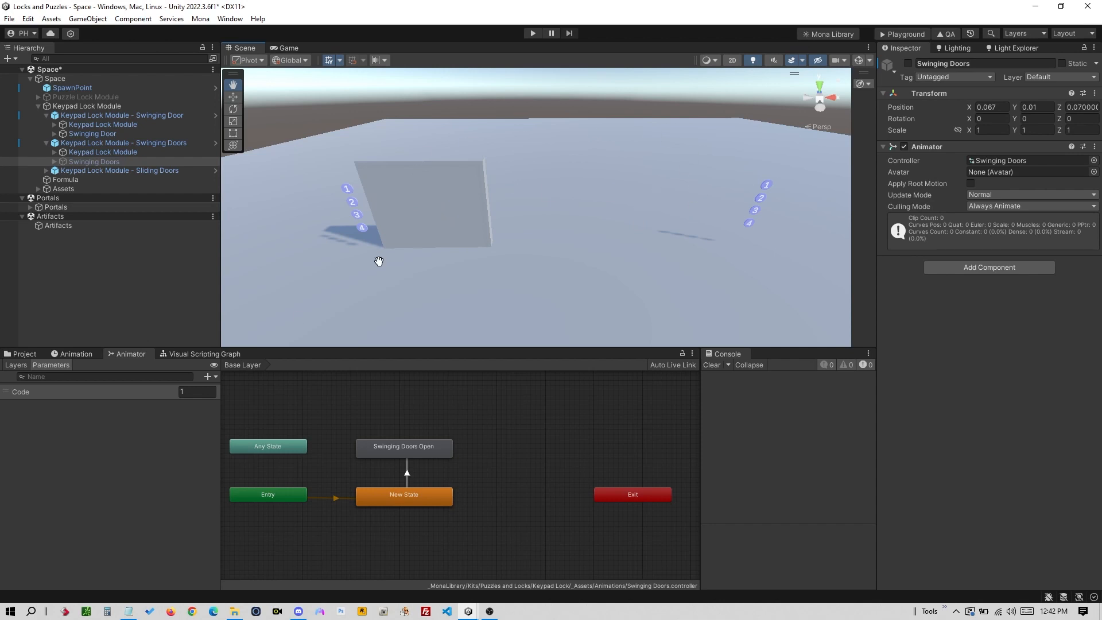
left_click(148, 446)
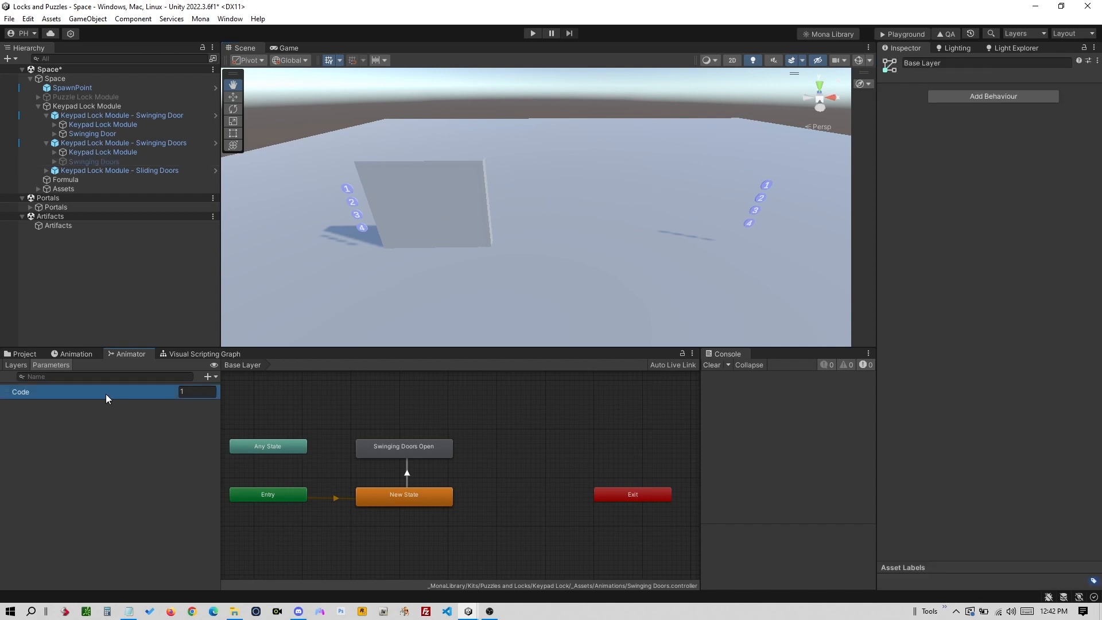
- Review the open-door transition's conditions, then add an Int animator parameter named Code2
left_click(126, 160)
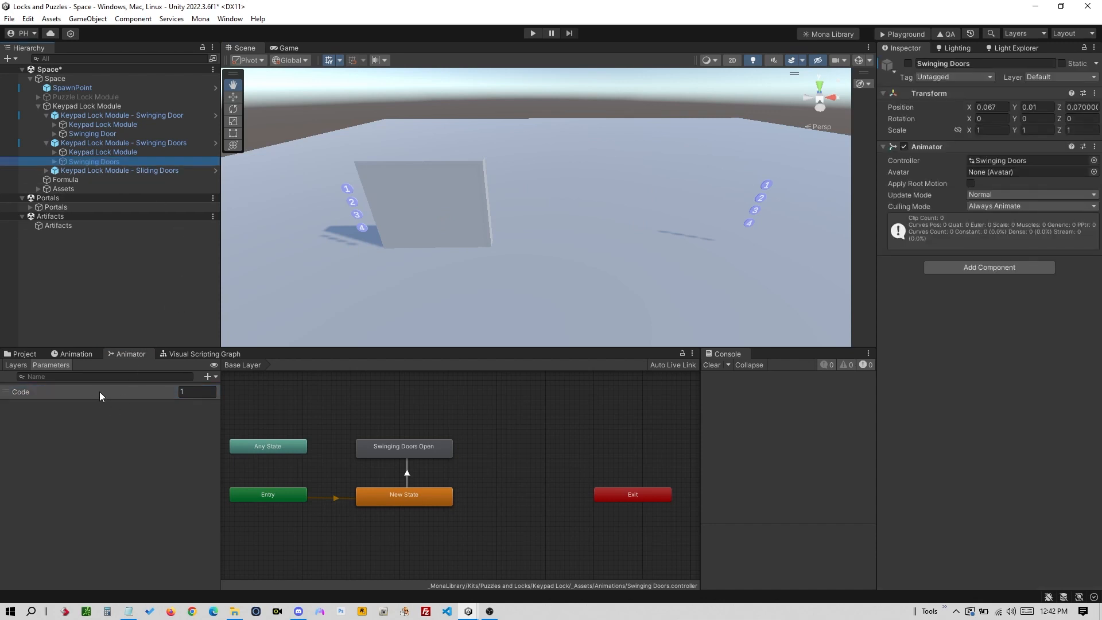
left_click(409, 481)
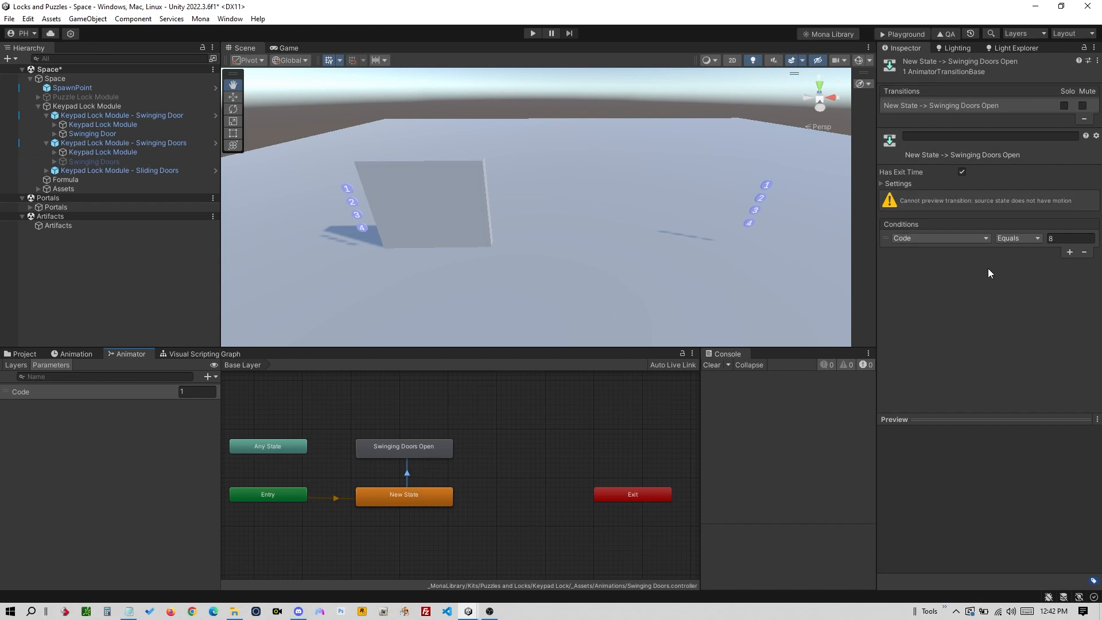
left_click(143, 429)
left_click(214, 376)
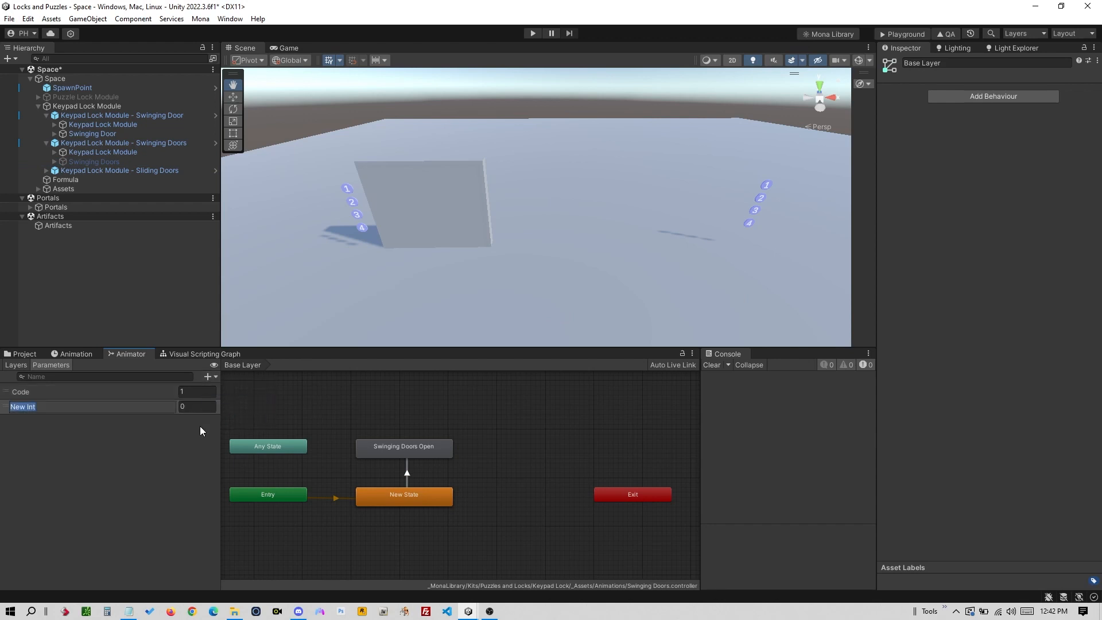
type("Code2")
key("Return")
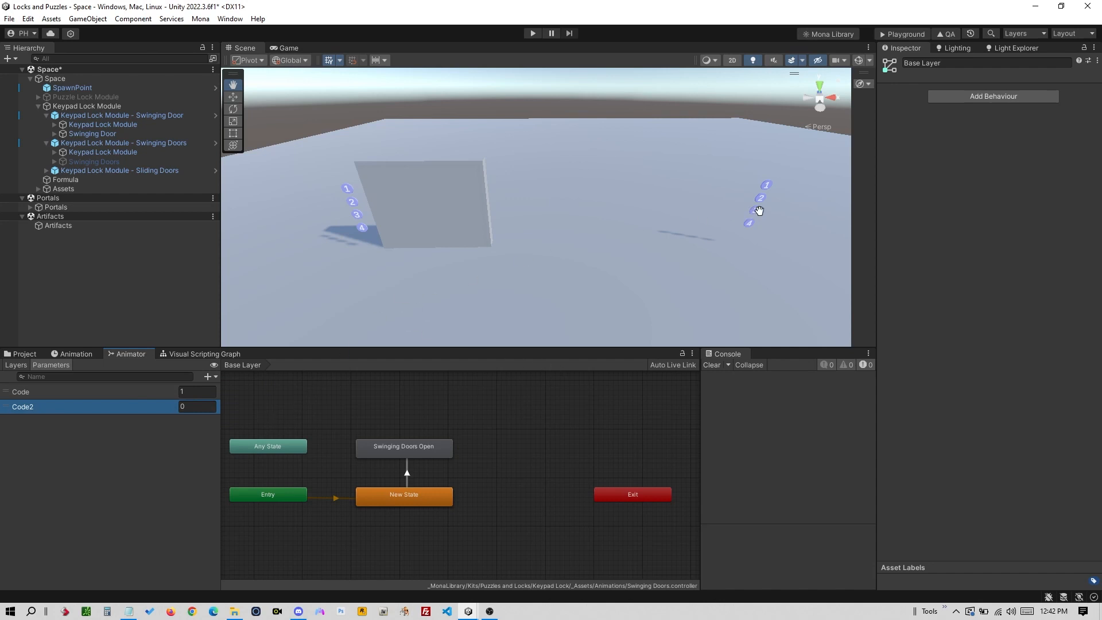
- Select the Keypad Lock Module and expand it to reveal its four buttons
middle_click_drag(767, 190, 741, 200)
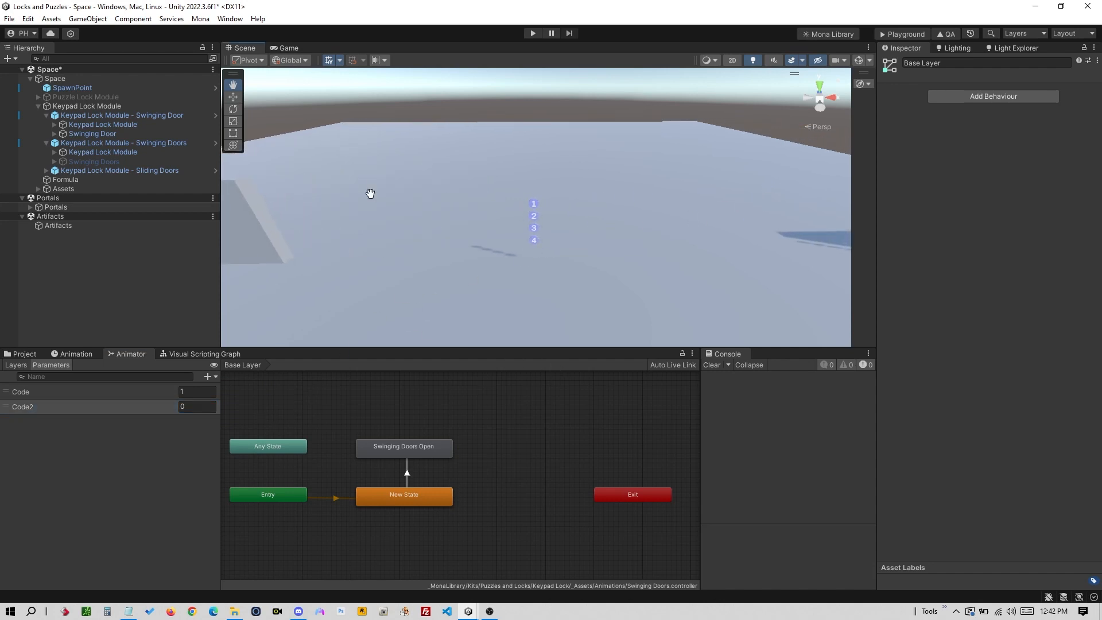
left_click(130, 152)
left_click(55, 152)
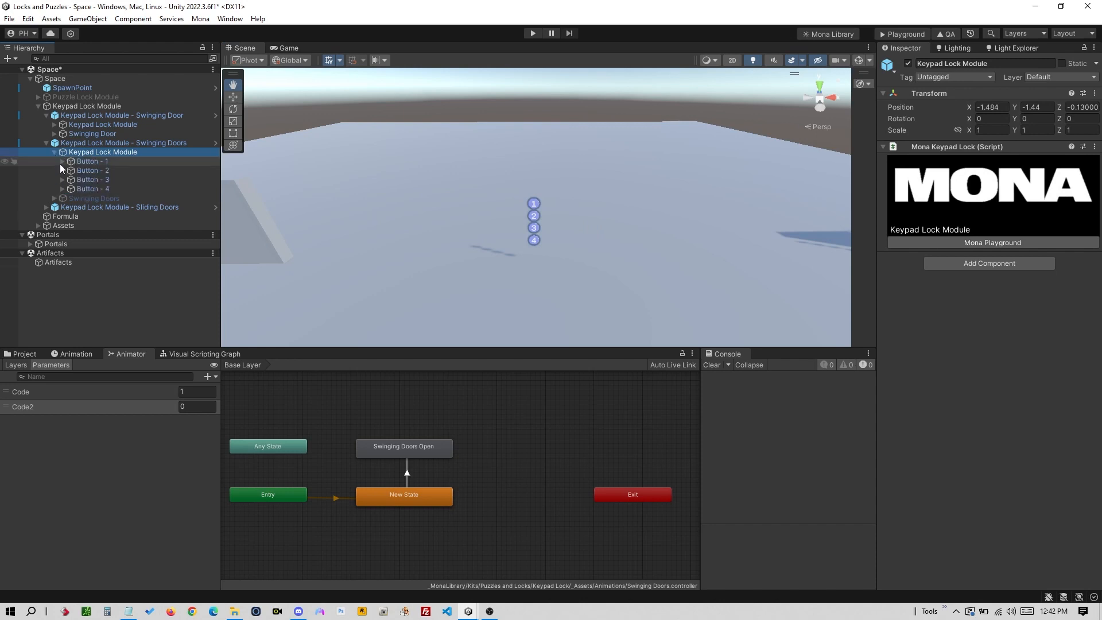
- In Button - 1's Number 1 interaction, change the Parameter from Code to Code2
left_click(121, 162)
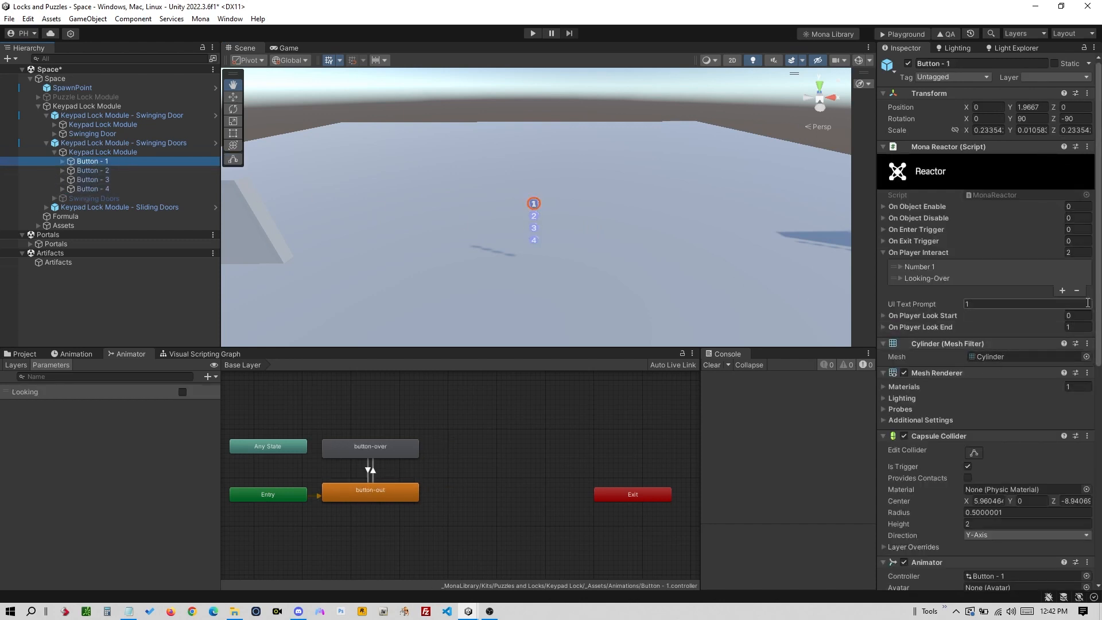
left_click(899, 268)
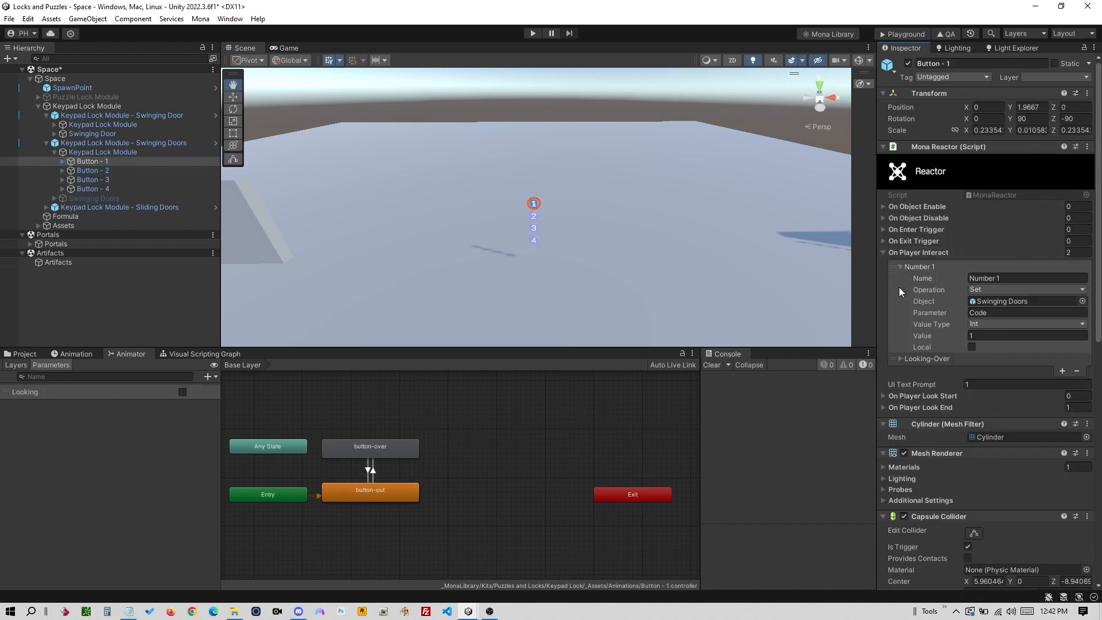
scroll(993, 314, "down", 1)
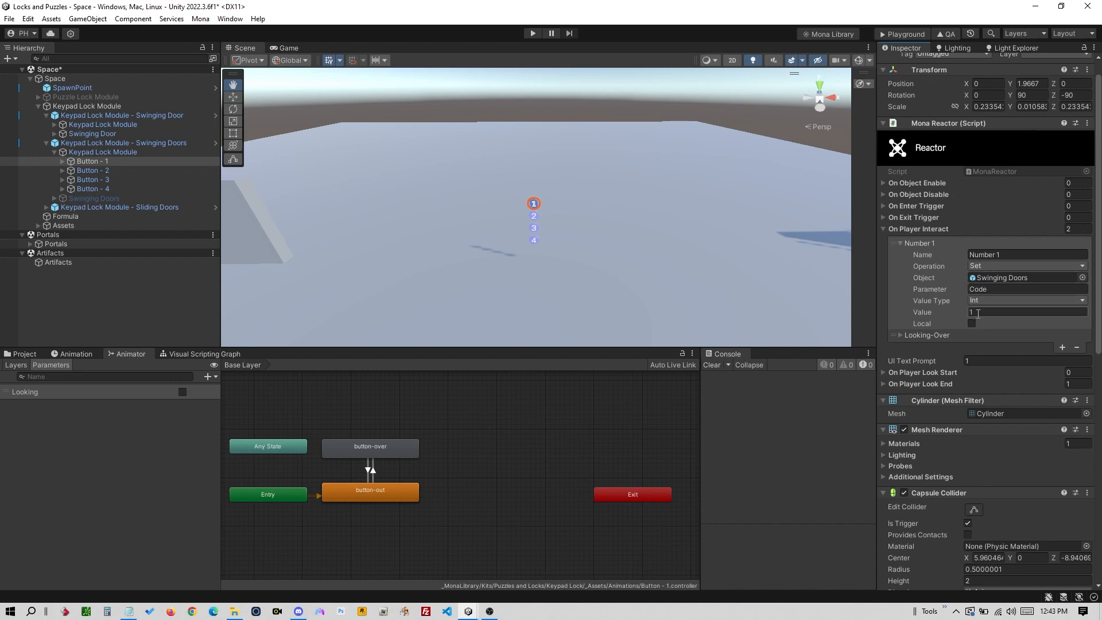
left_click(998, 291)
left_click(998, 291)
type("2")
left_click(94, 198)
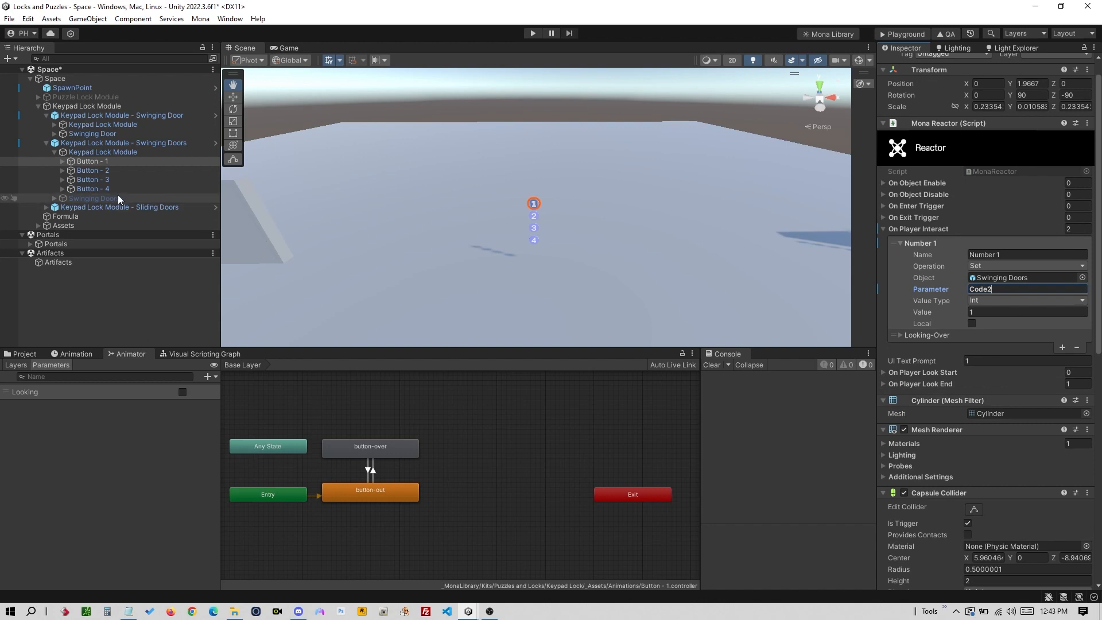
left_click_drag(275, 238, 545, 232)
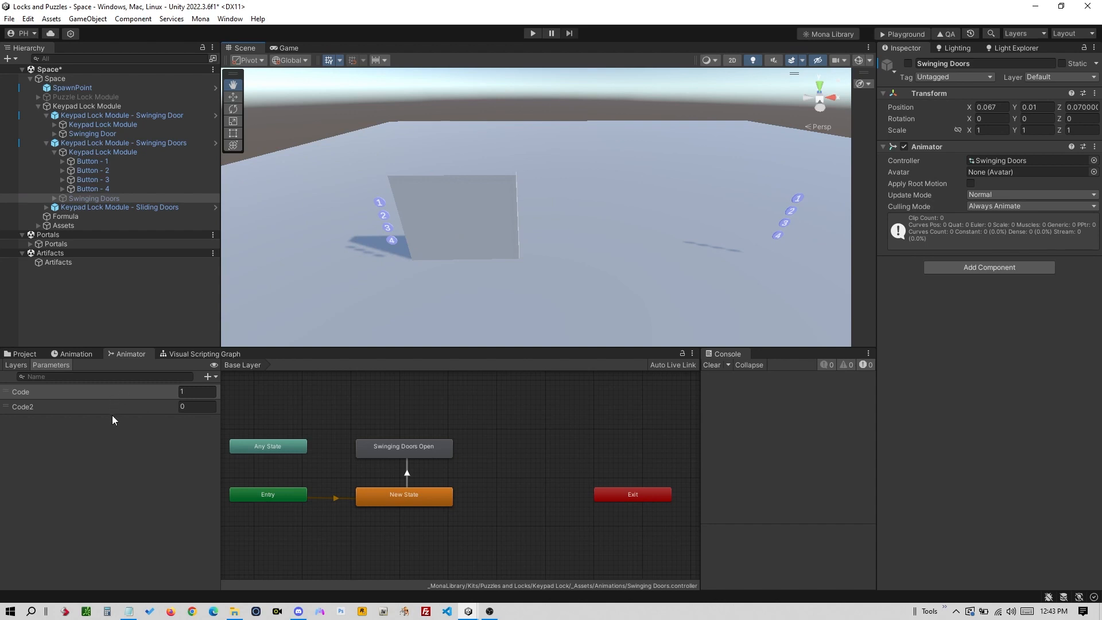
- Add a Code2 Greater 8 condition to the New State to Swinging Doors Open transition
left_click(408, 474)
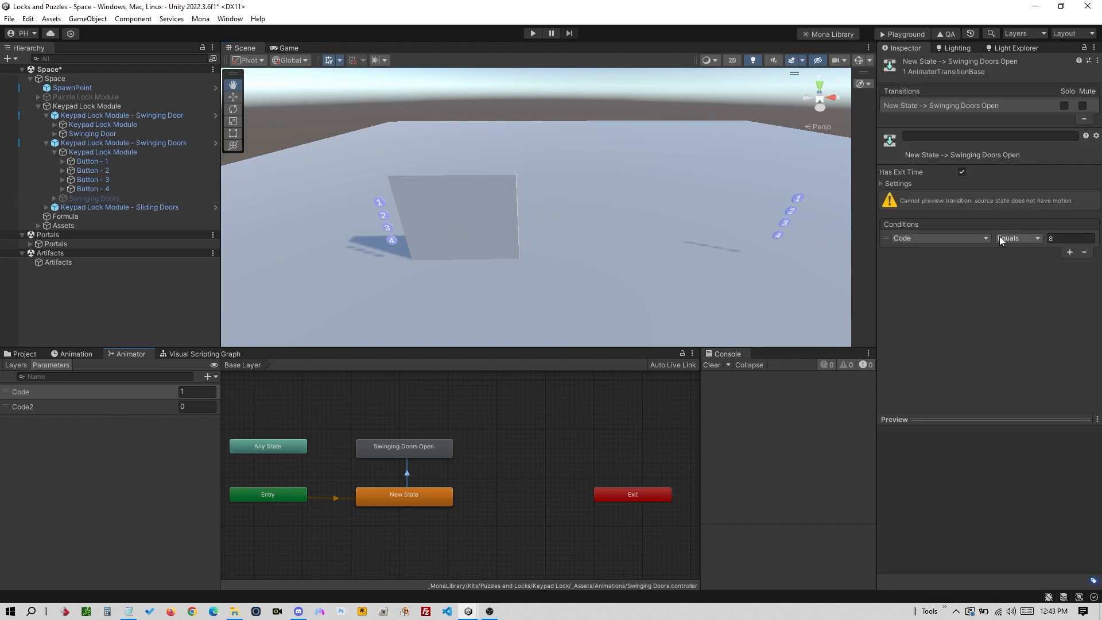
left_click(1069, 252)
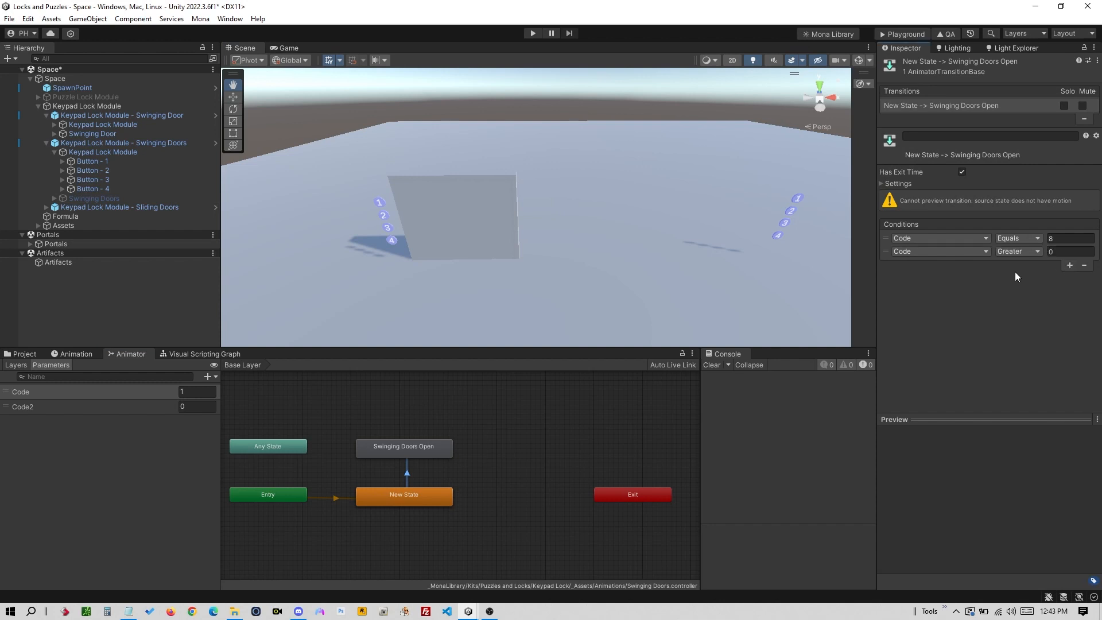
left_click(942, 252)
left_click(931, 297)
left_click(1059, 251)
type("8")
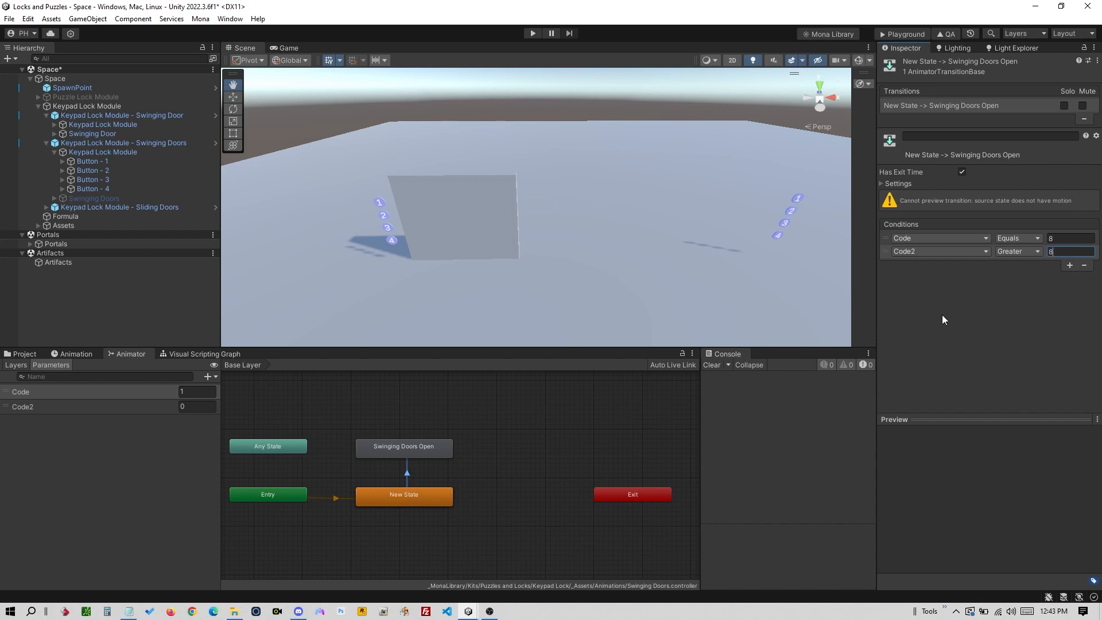
left_click(980, 291)
left_click_drag(451, 218, 446, 235)
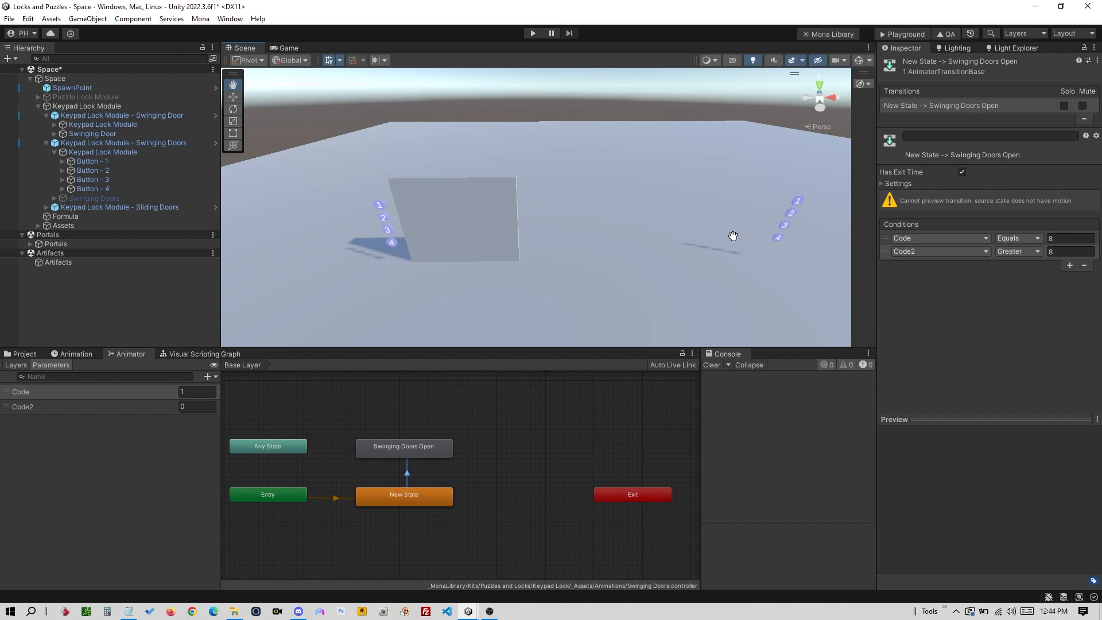
- Copy the monaverse.com/spaces/etheria link from Mona.txt, then switch to Discord
key("alt+Tab")
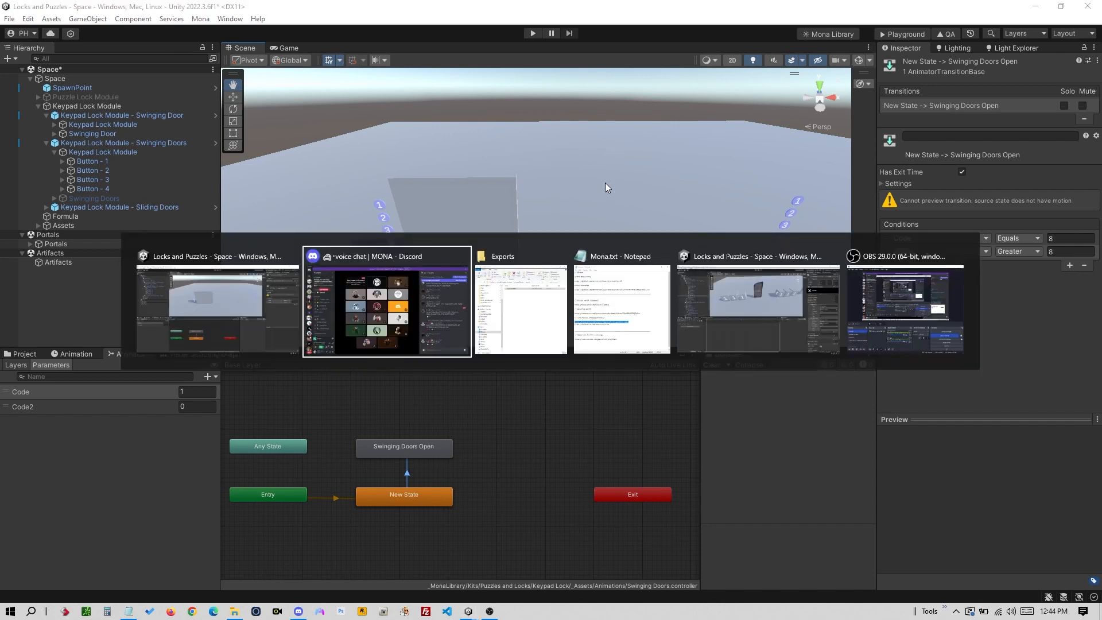
key("alt+Tab")
key("alt+Tab")
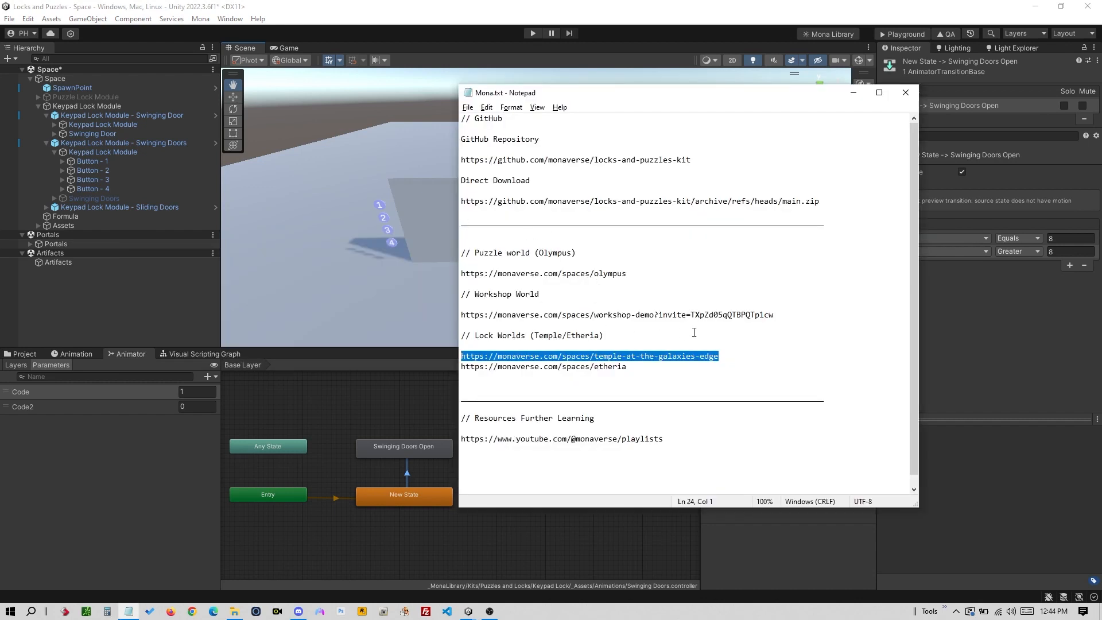
left_click_drag(628, 367, 466, 369)
key("ctrl+c")
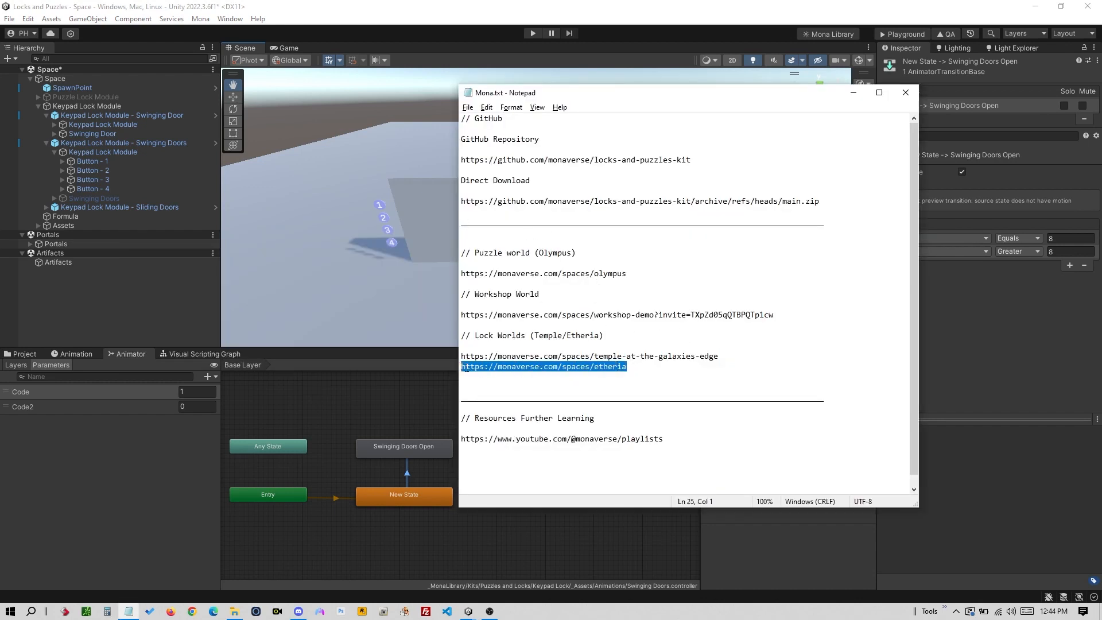
key("alt+Tab")
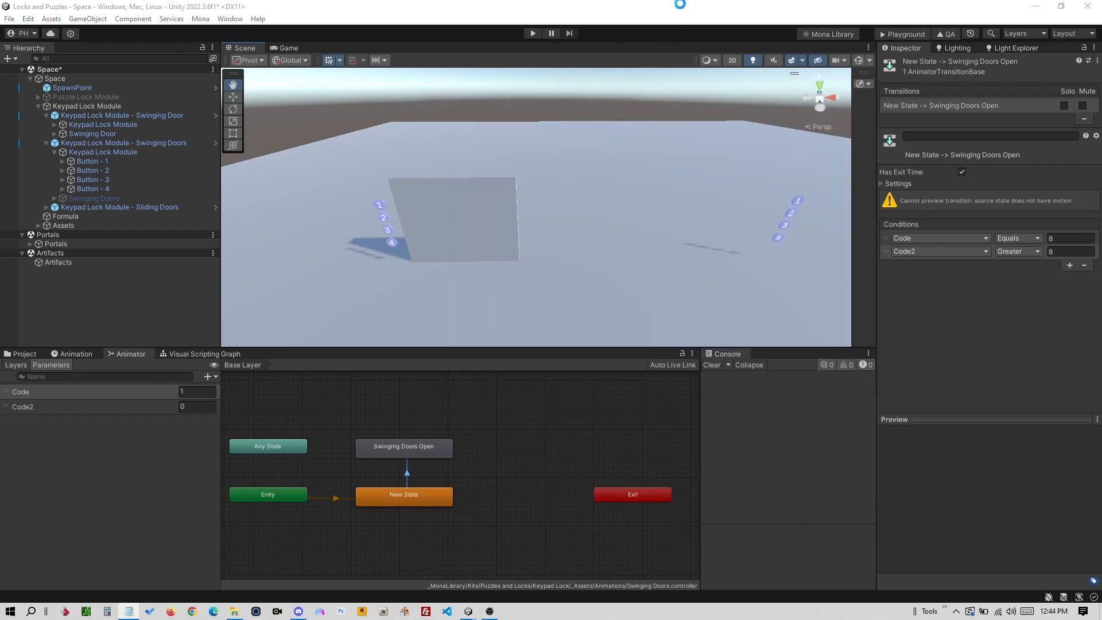
key("alt+Tab")
key("alt+Tab")
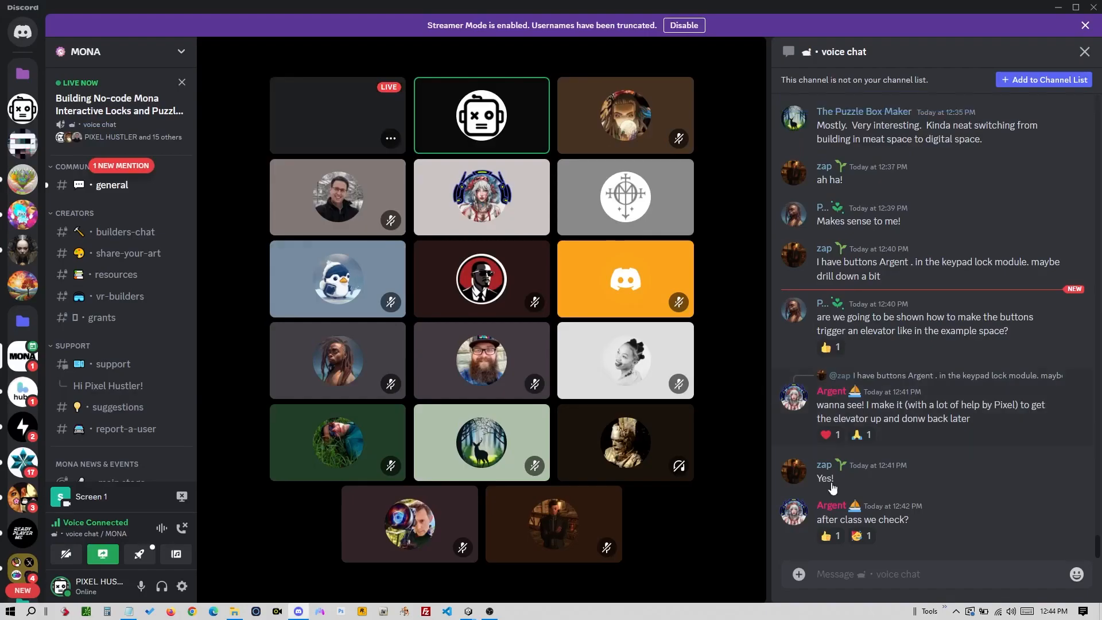
- Post the Etheria space link in the Discord voice chat and open it in the browser
key("ctrl+v")
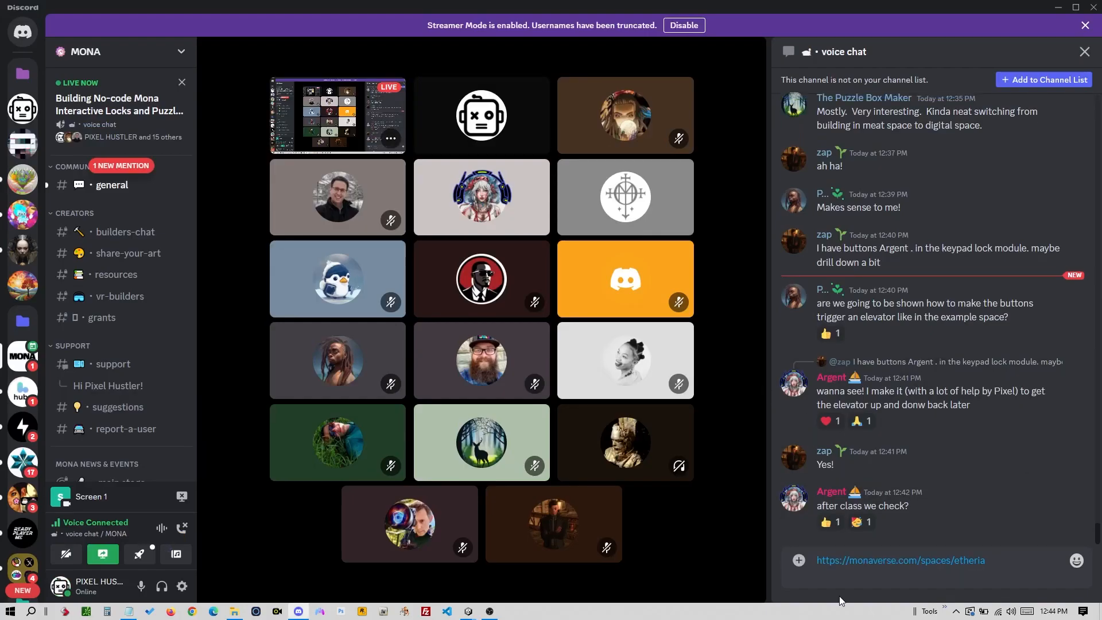
key("Return")
key("alt+Tab")
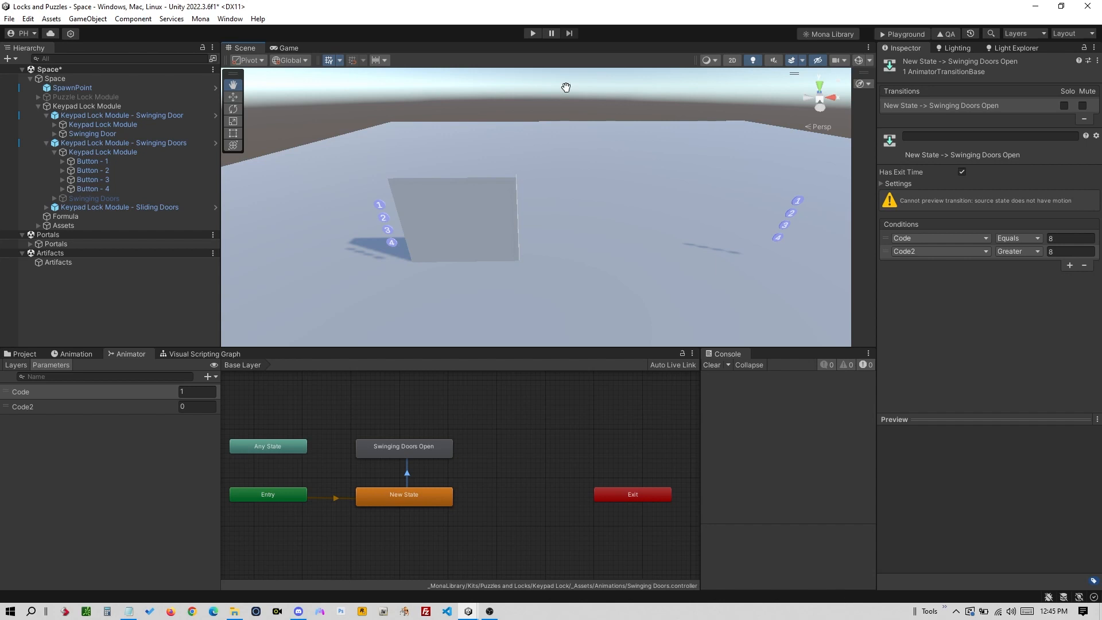
key("alt+Tab")
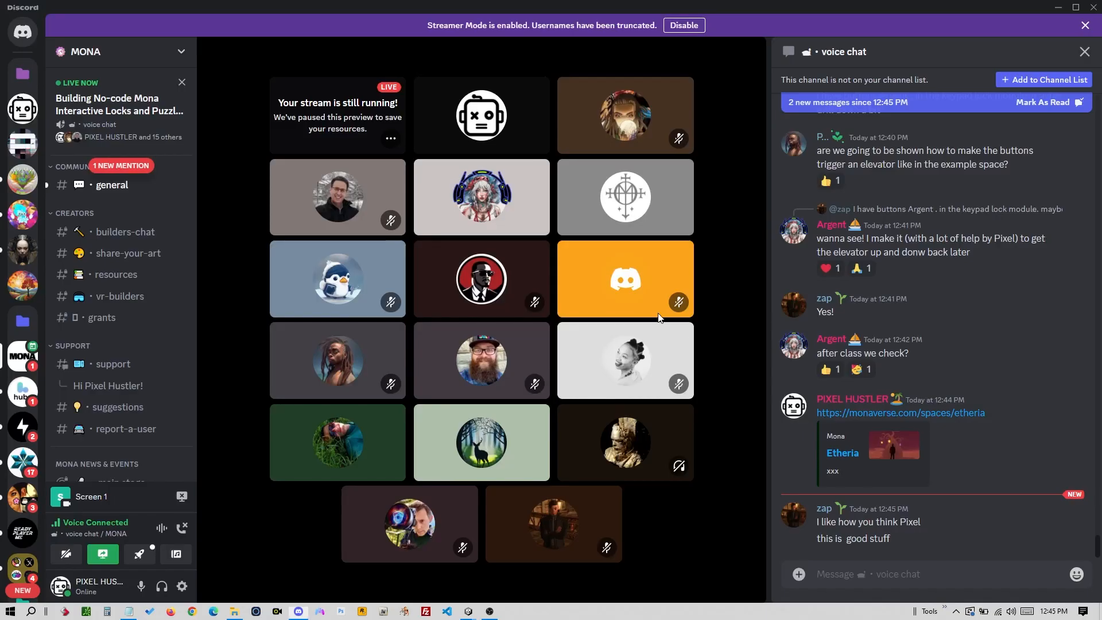
left_click(881, 414)
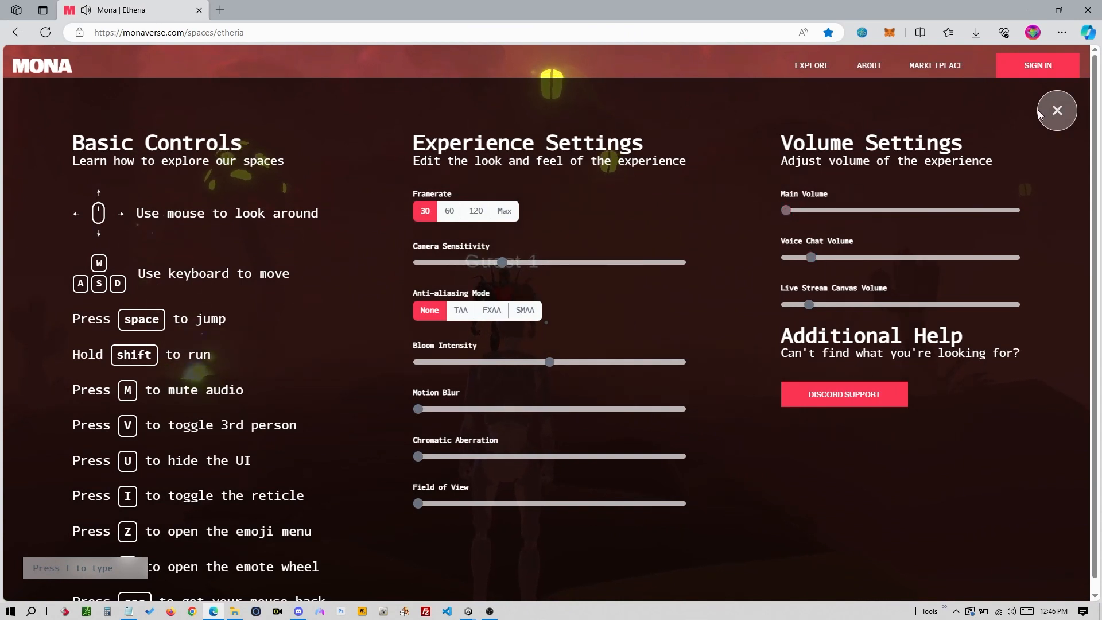
- Close the controls overlay and take control of the camera in the Etheria space
key("h")
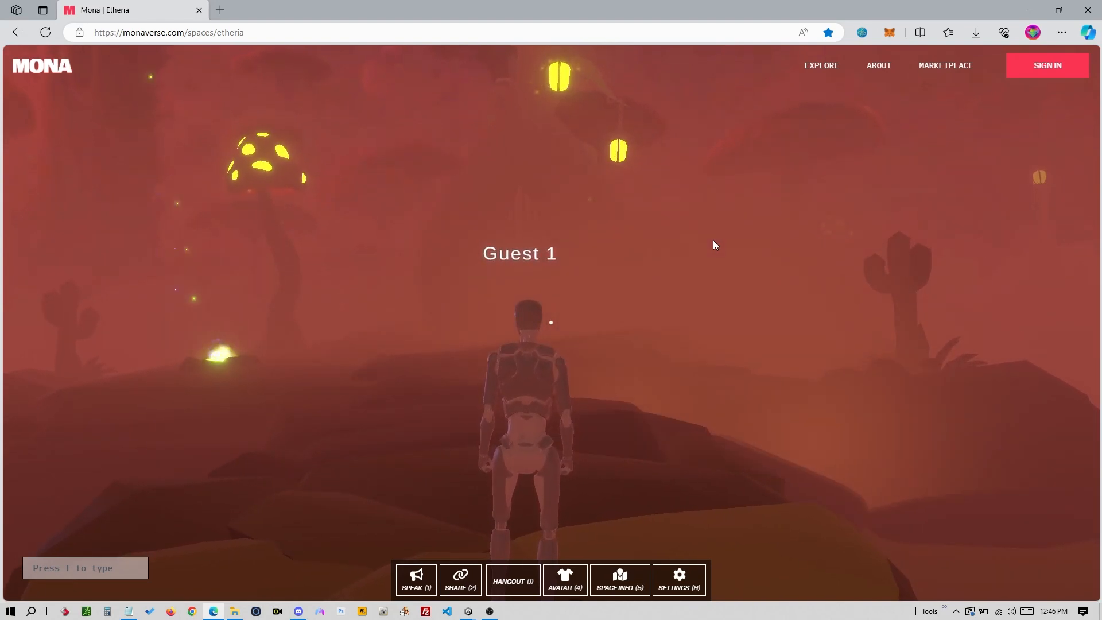
left_click(714, 240)
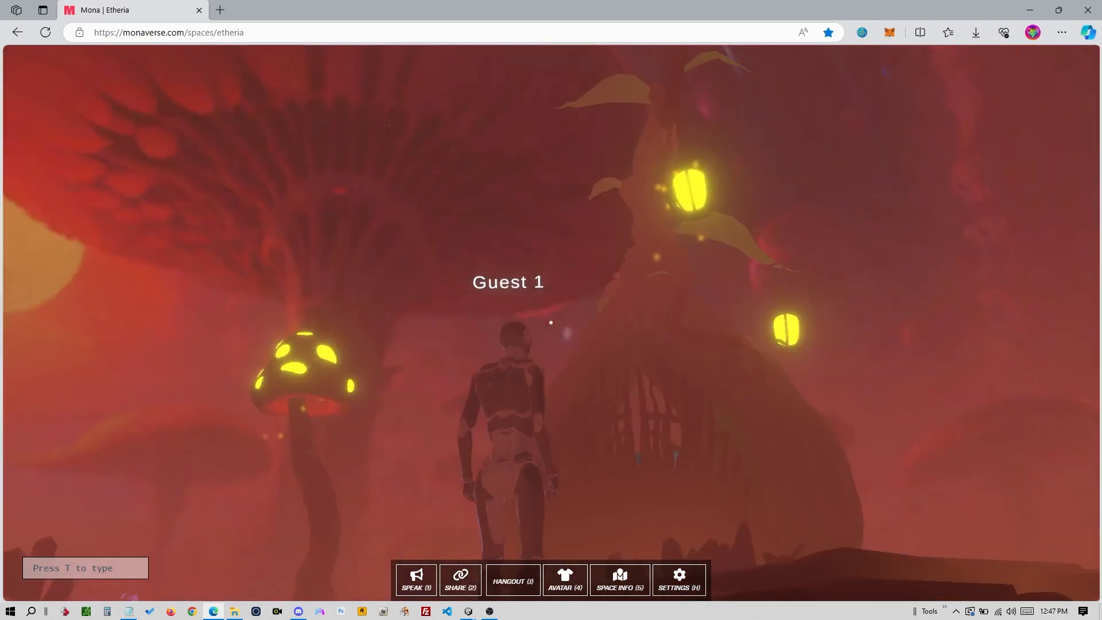
key("w")
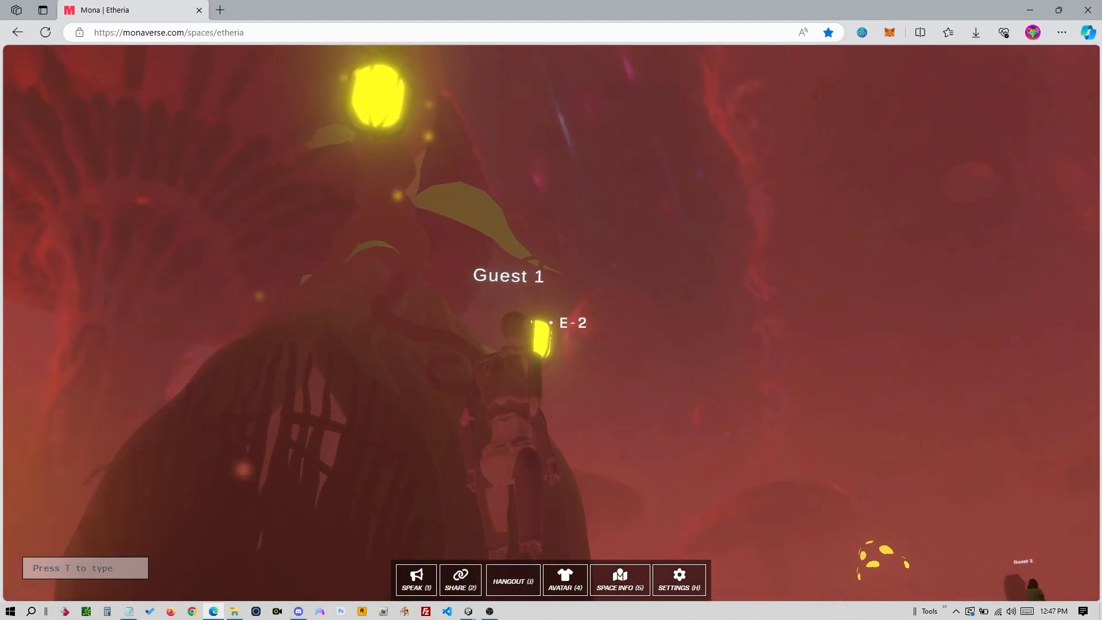
key("e")
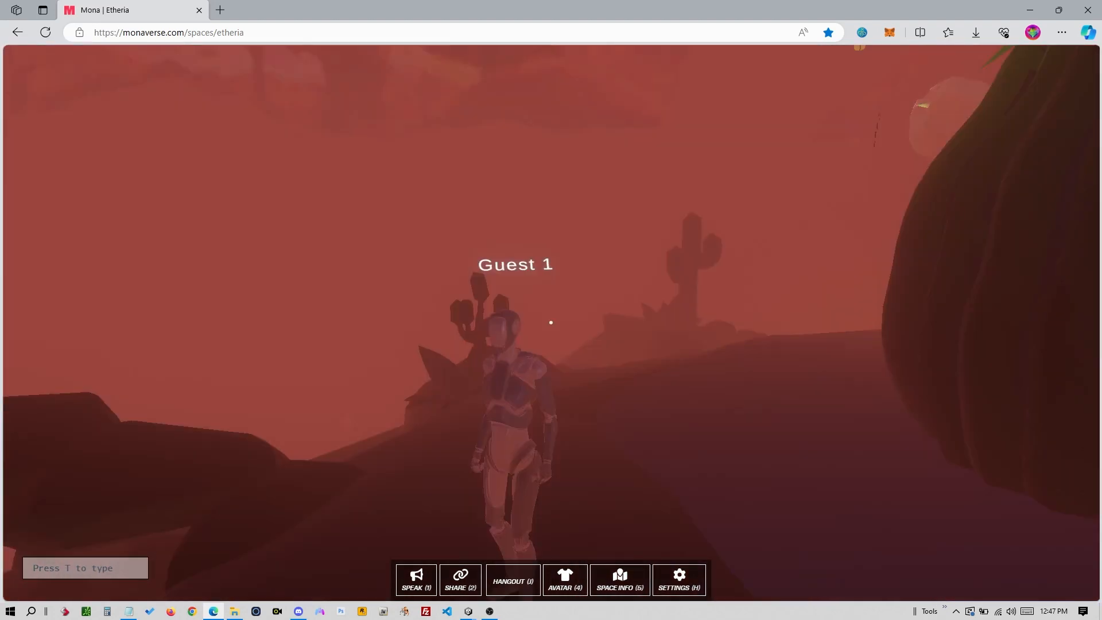
- Walk the avatar past the hut and big cactus along the desert path, then free the mouse
key("w")
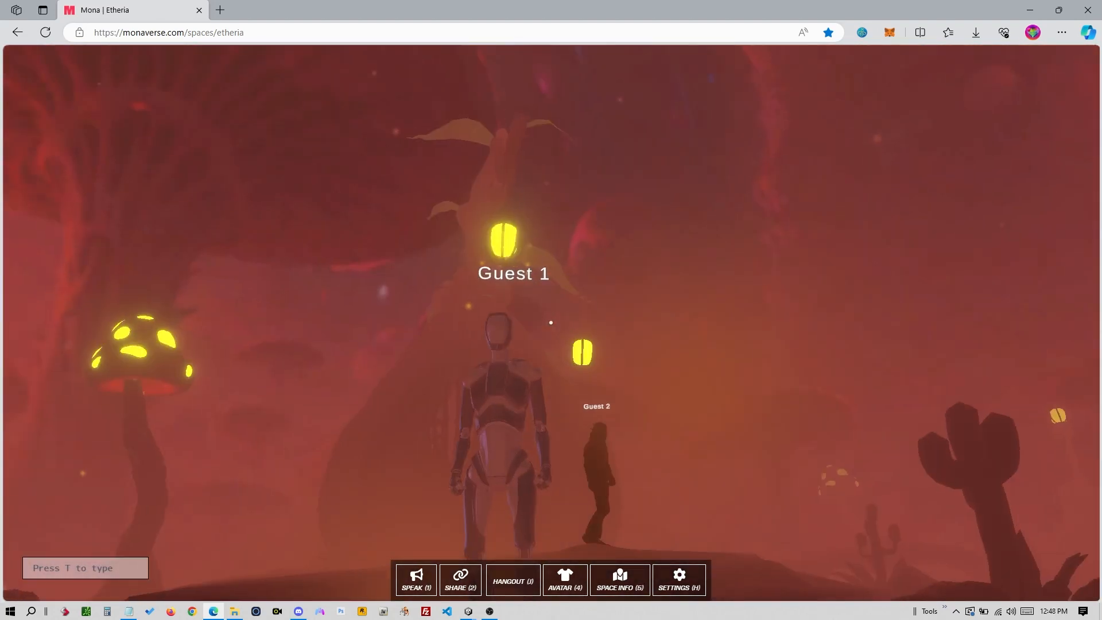
key("w")
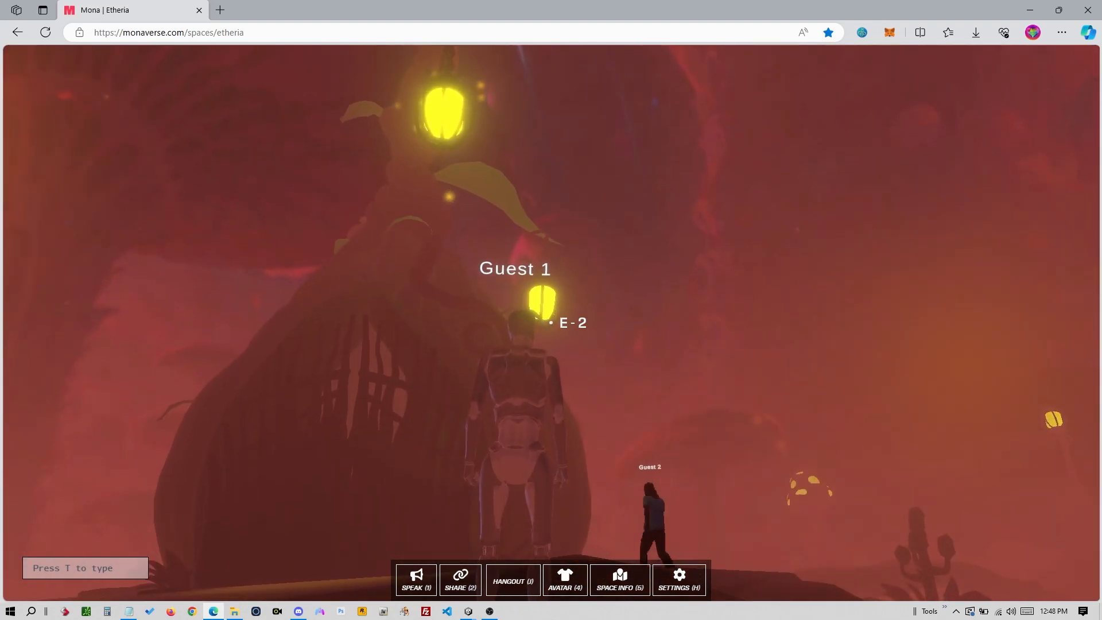
key("w")
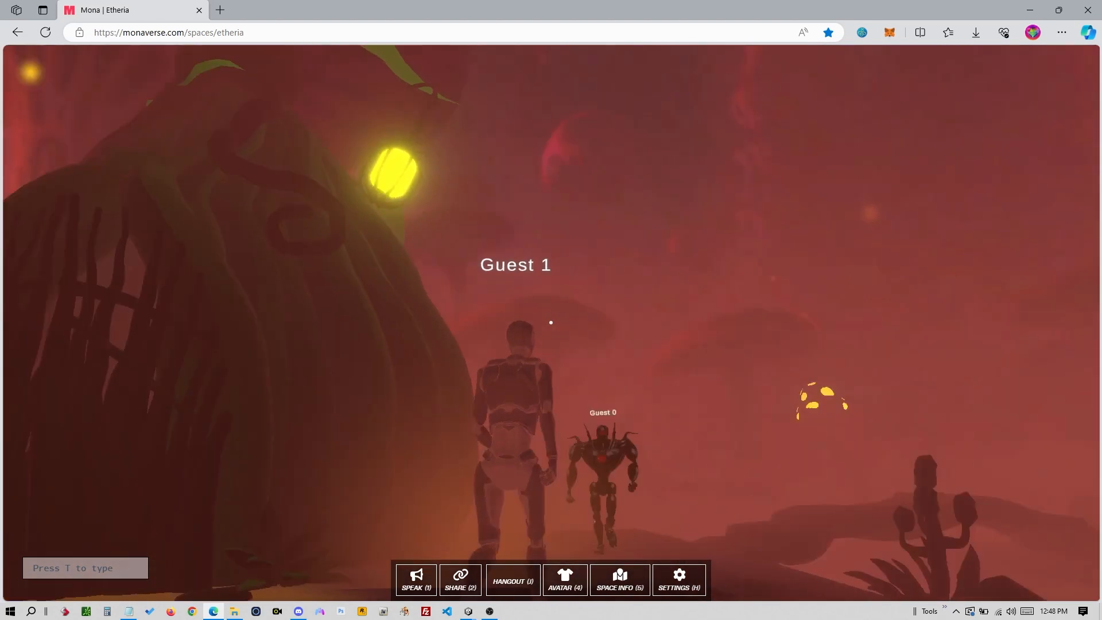
key("w")
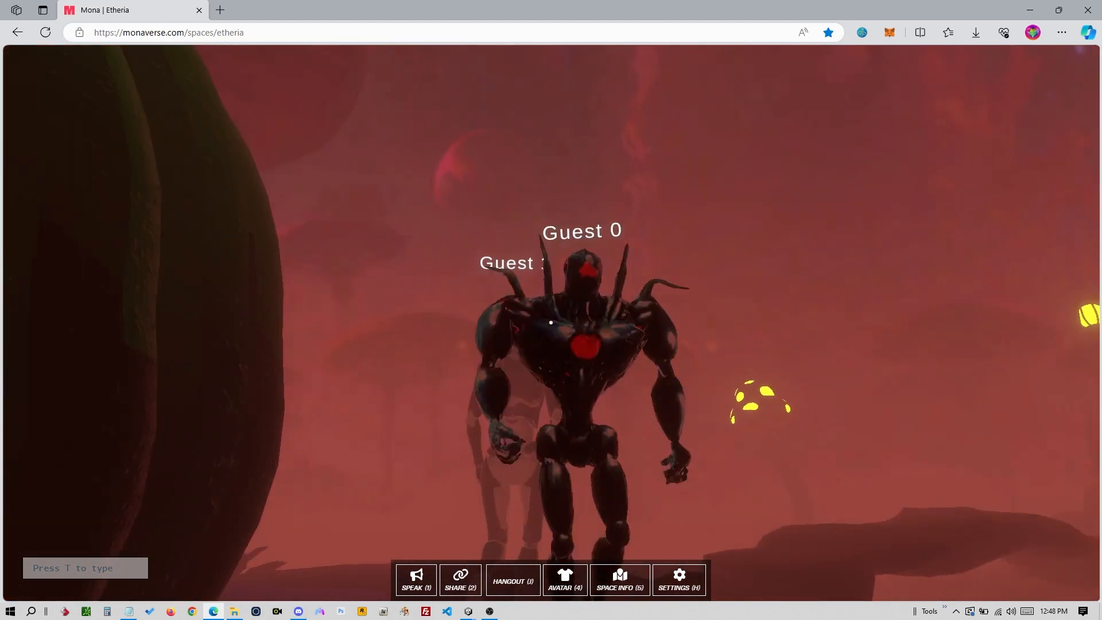
key("w")
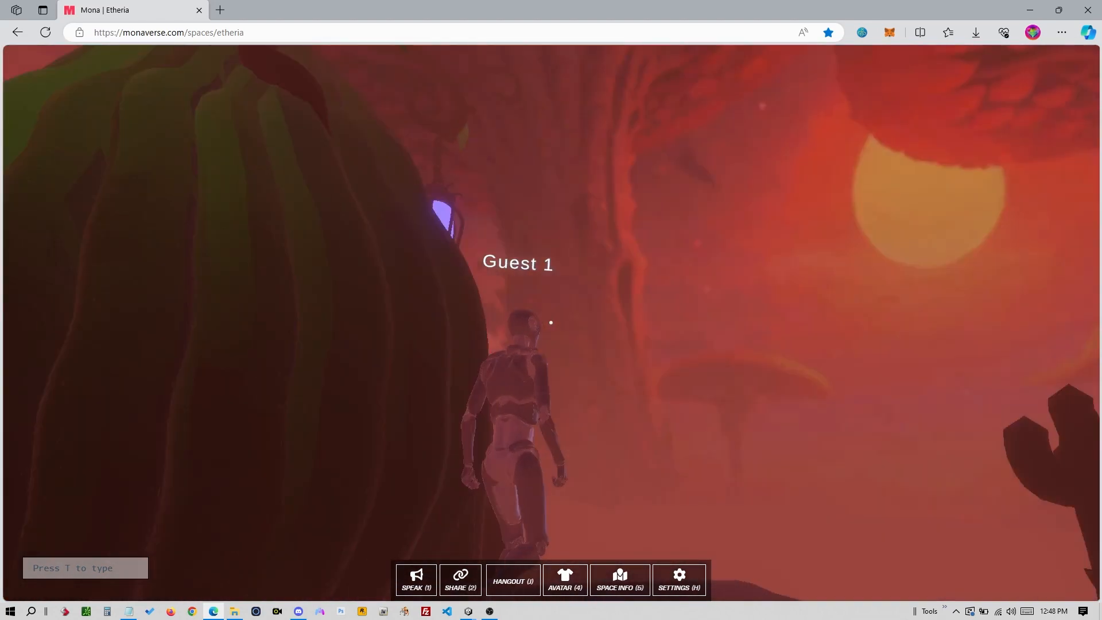
key("w")
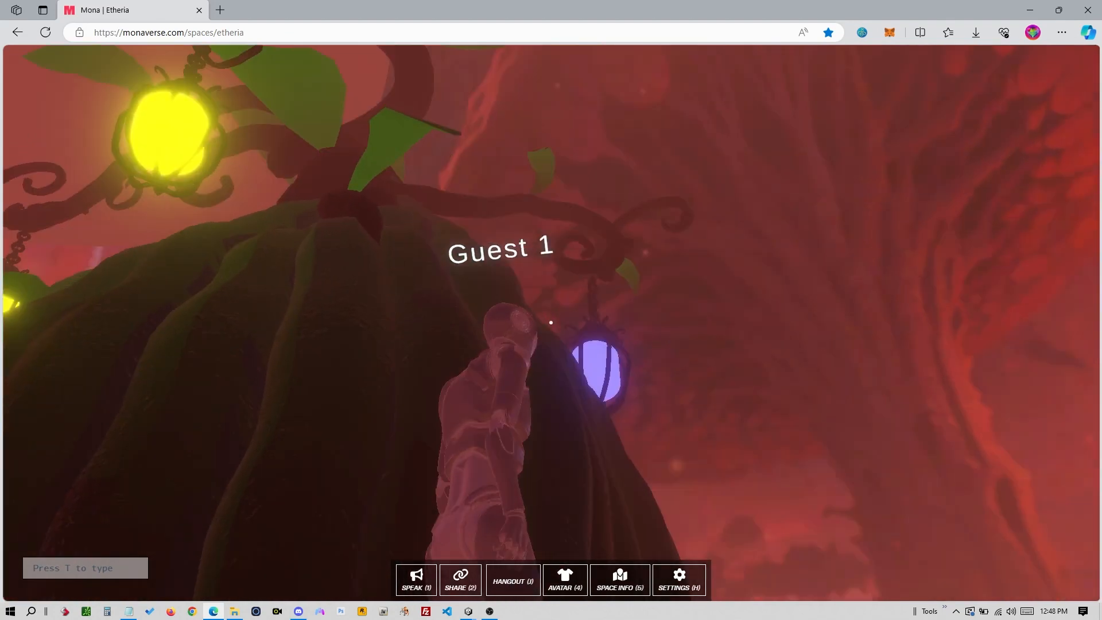
key("d")
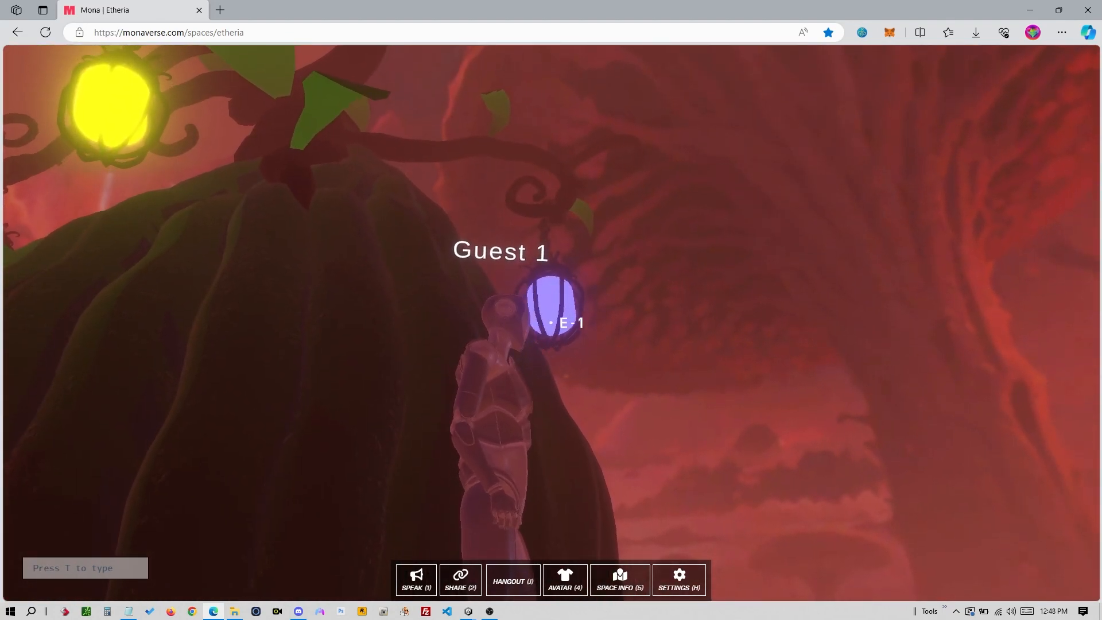
key("w")
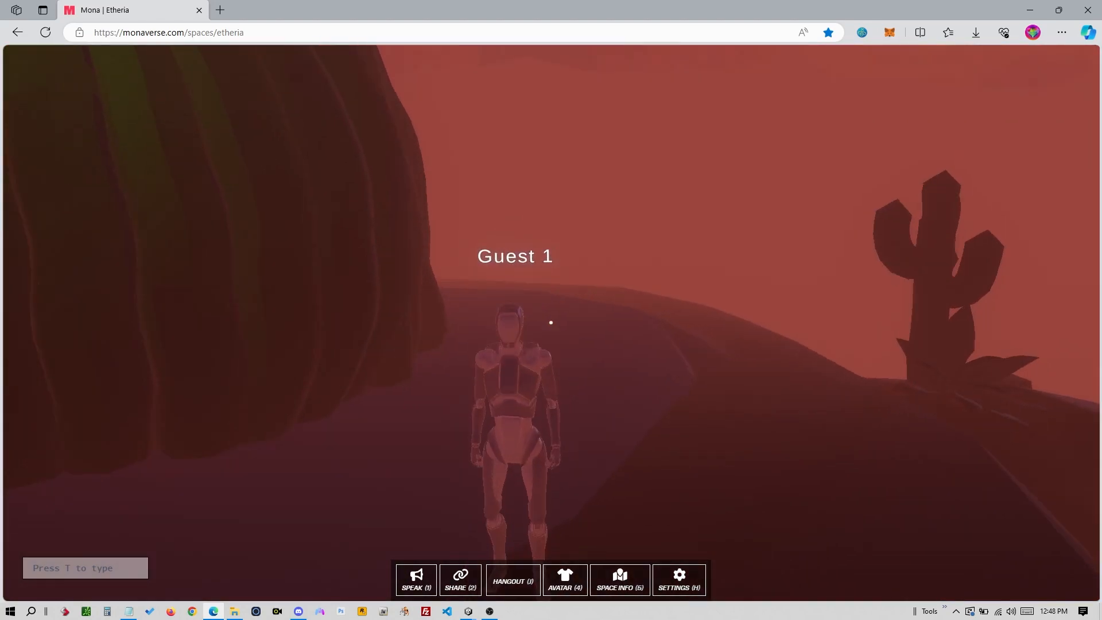
key("w")
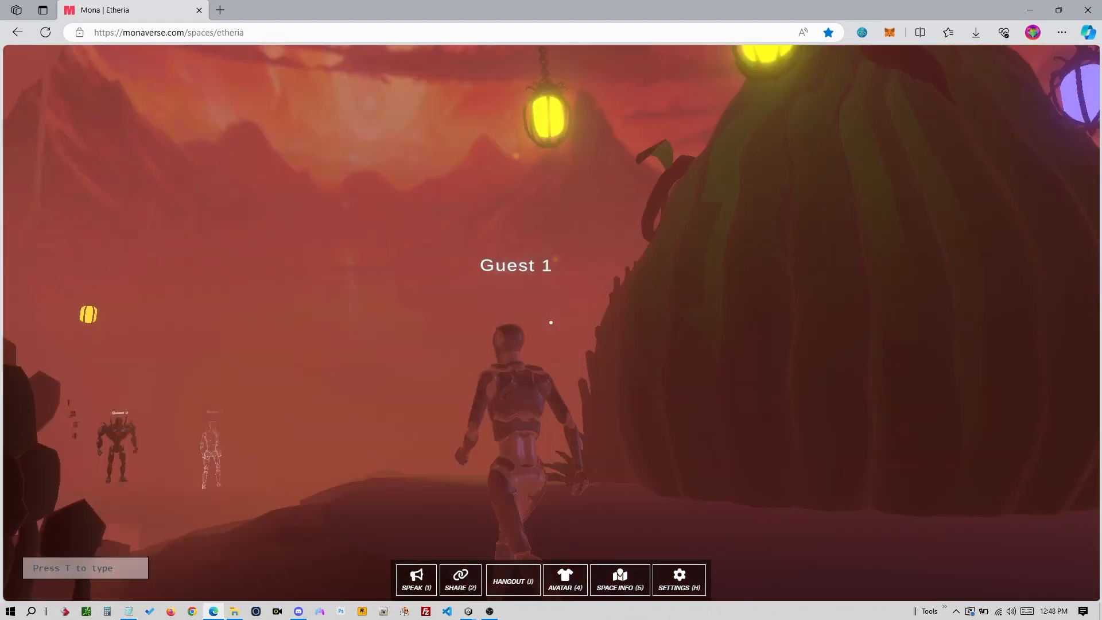
key("w")
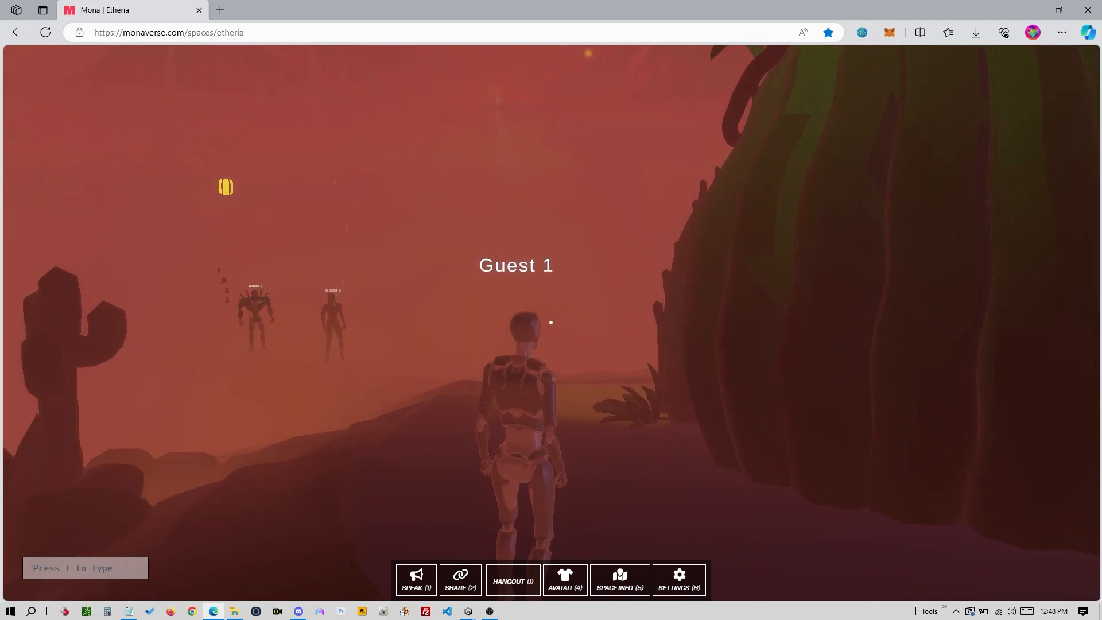
key("w")
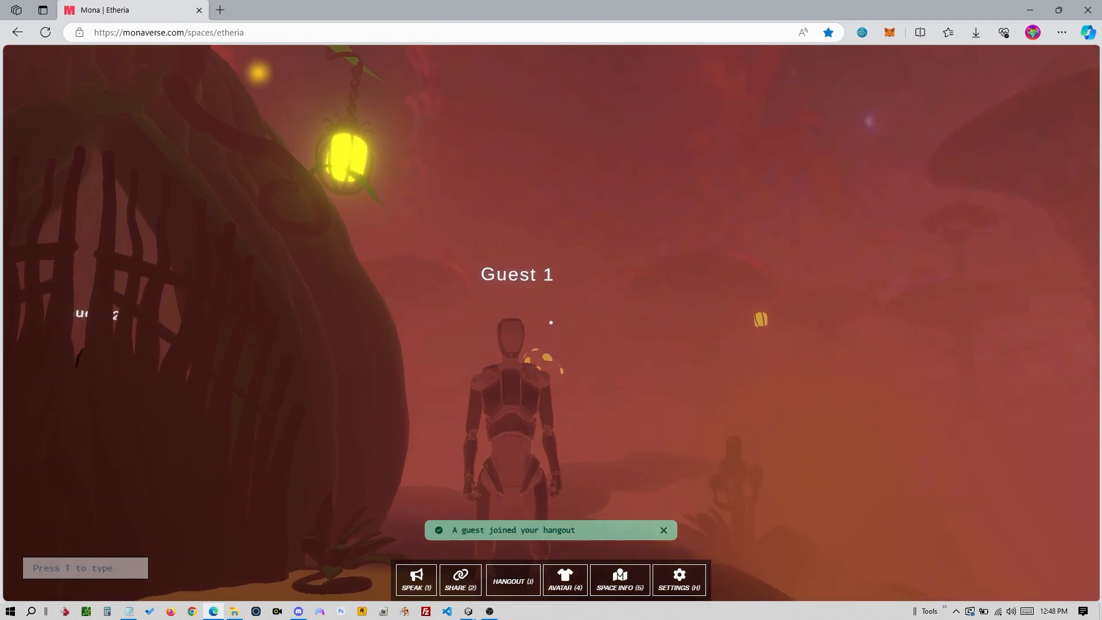
key("s")
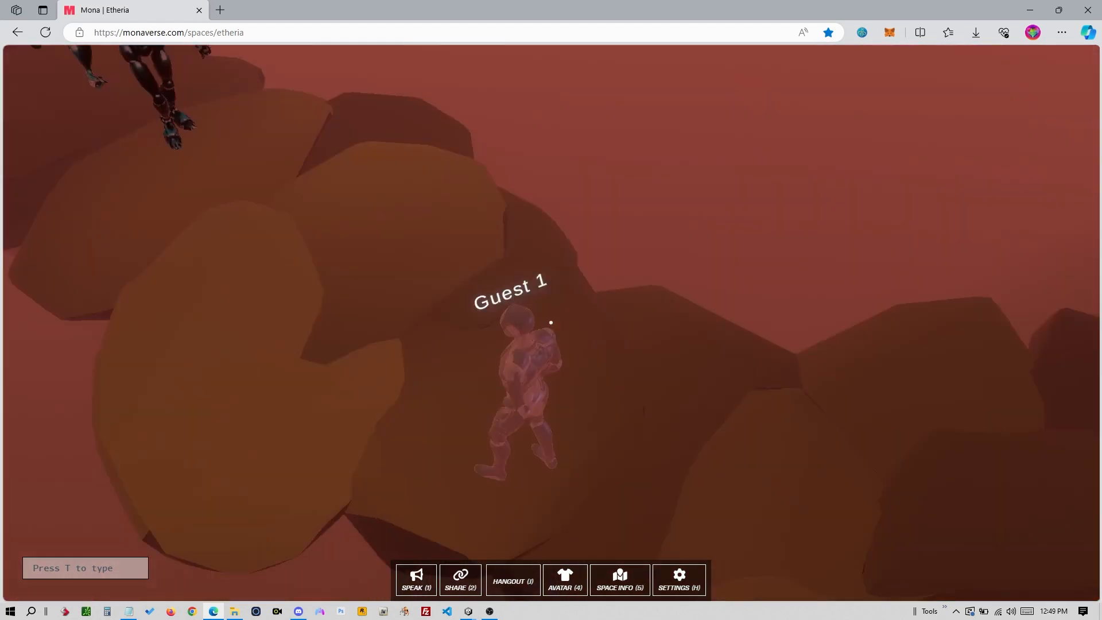
key("Escape")
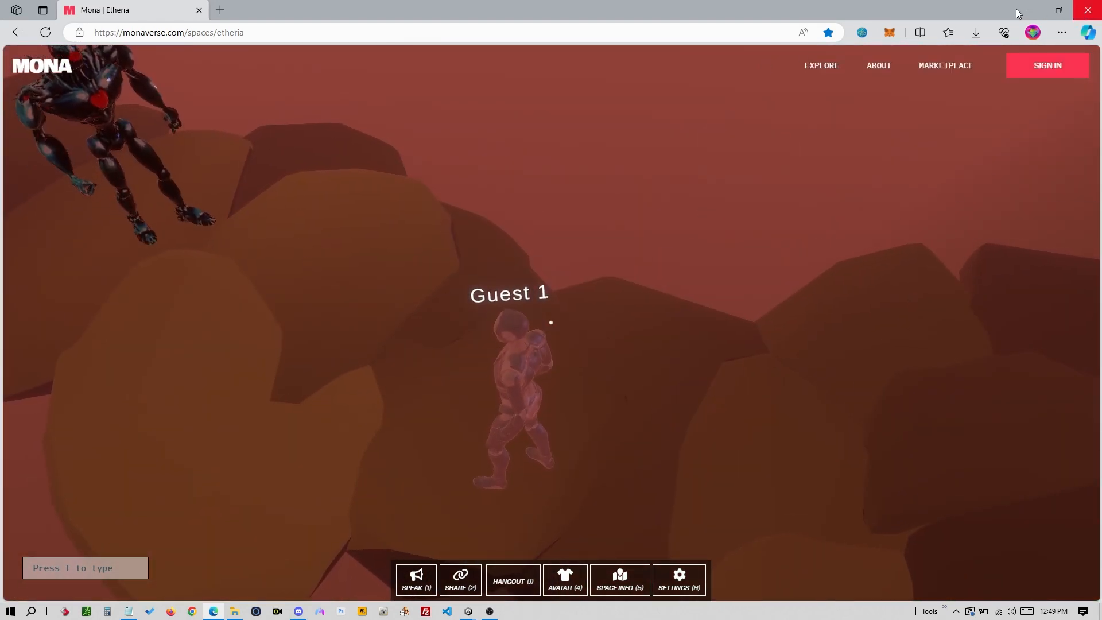
- Minimize the browser, return to Unity, and orbit the Scene view to centre the door's formula text
left_click(1030, 9)
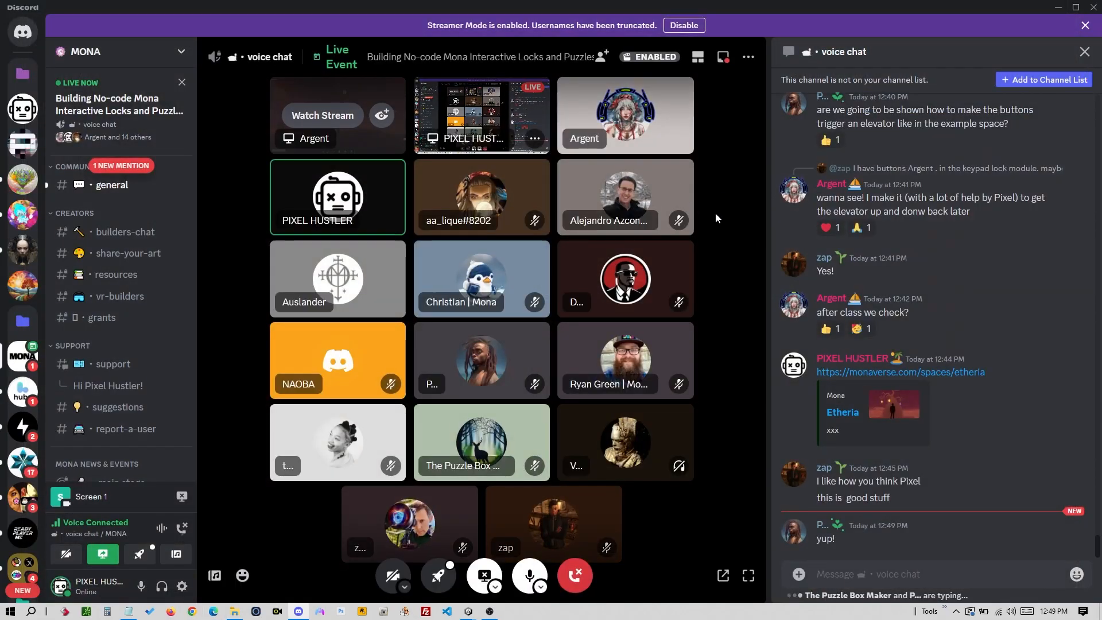
key("alt+Tab")
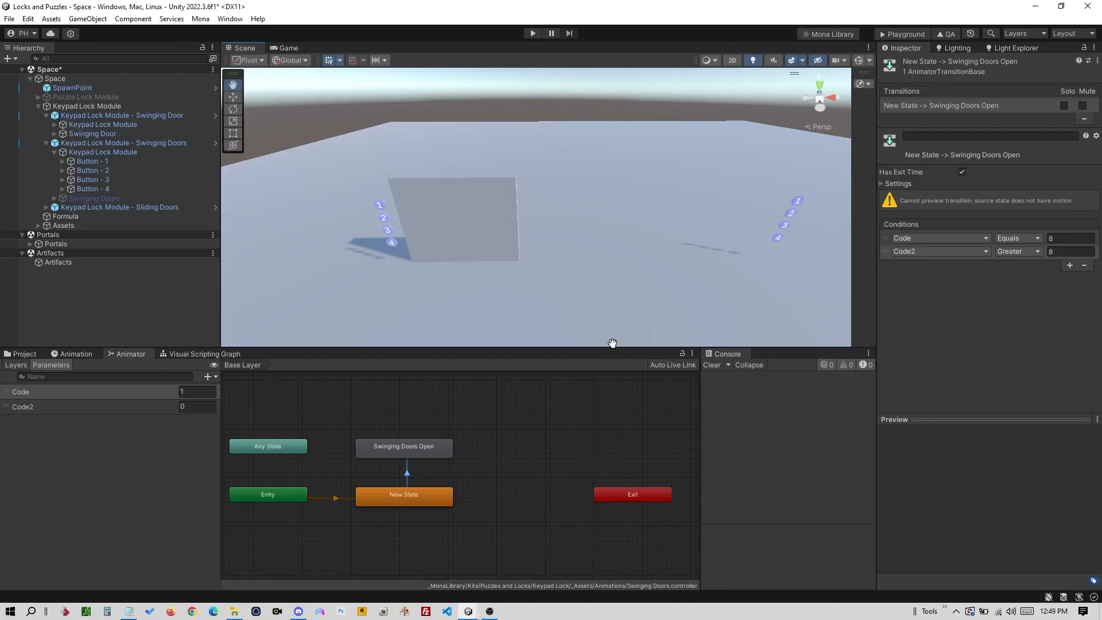
key("shift+space")
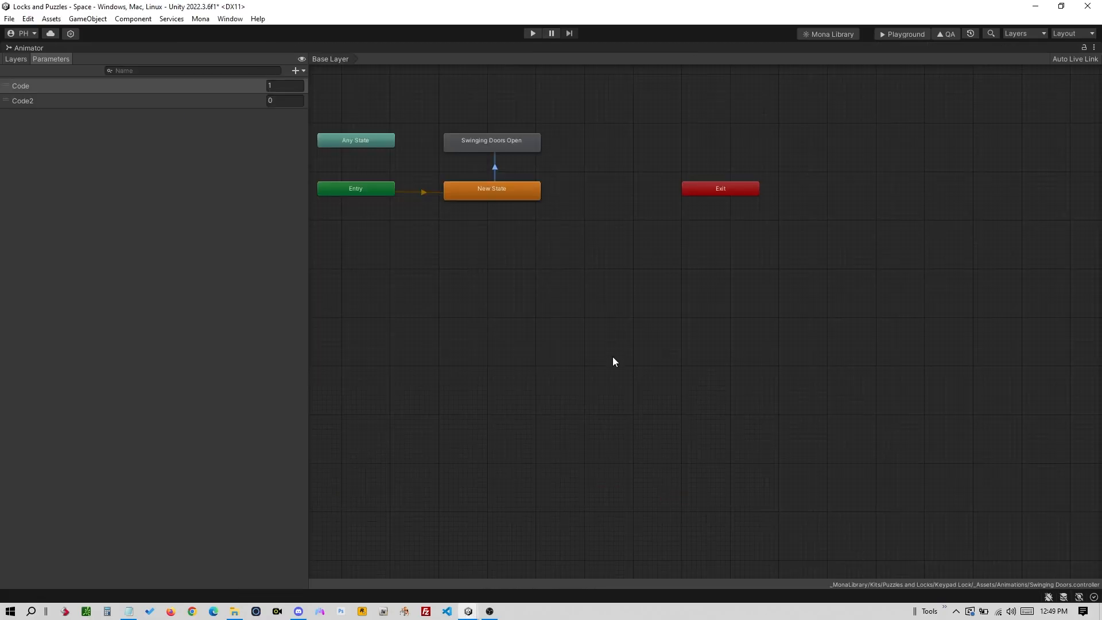
key("shift+space")
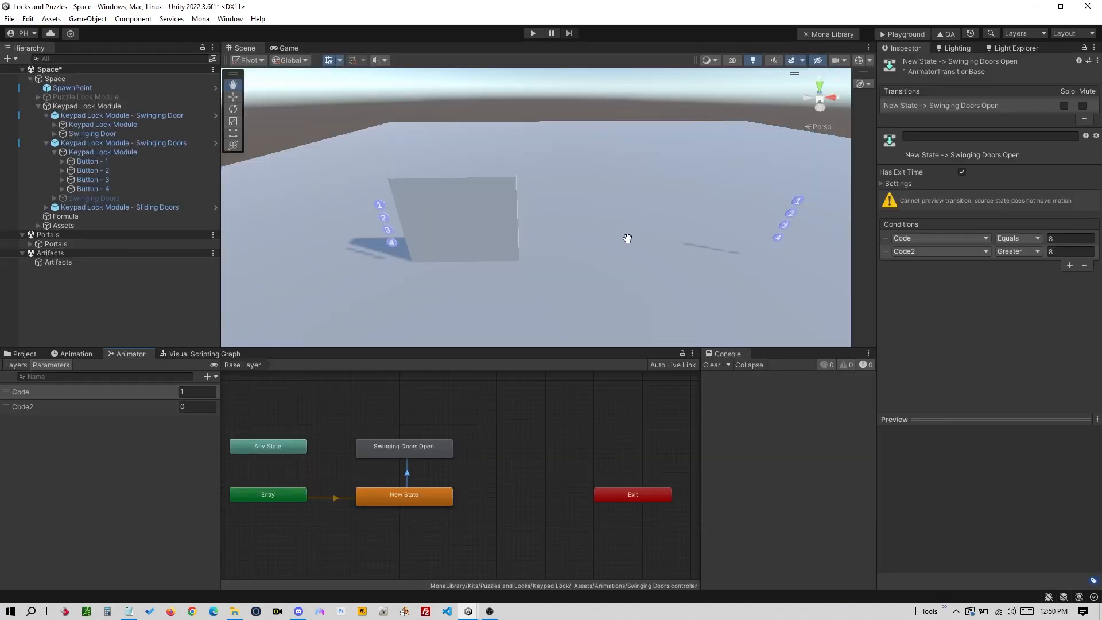
left_click_drag(605, 264, 644, 197, "alt")
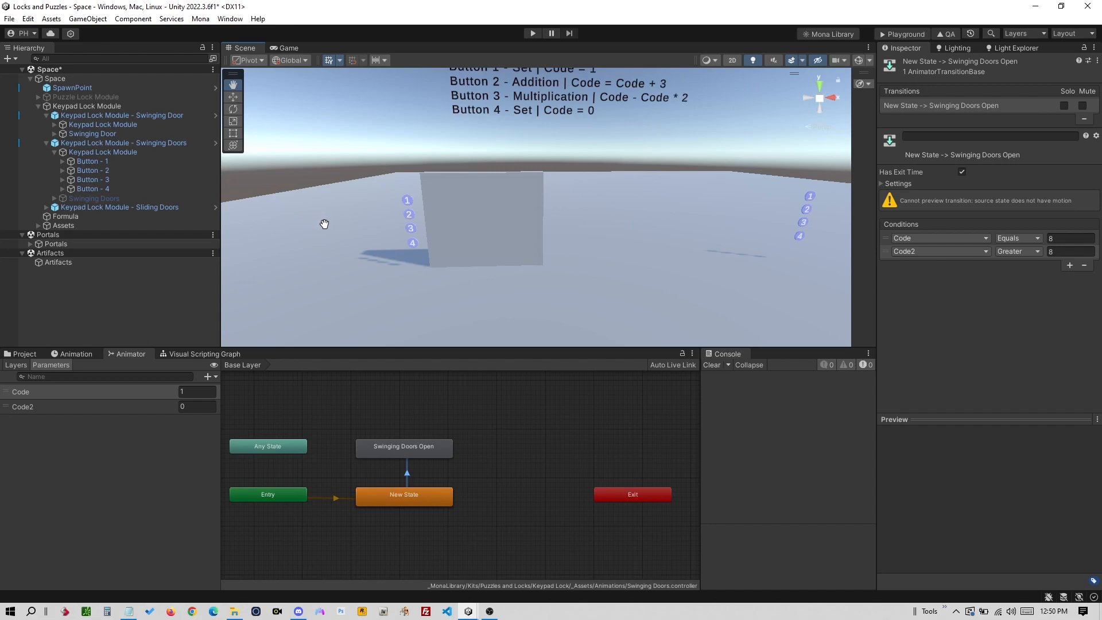
key("alt+Tab")
key("alt+Tab")
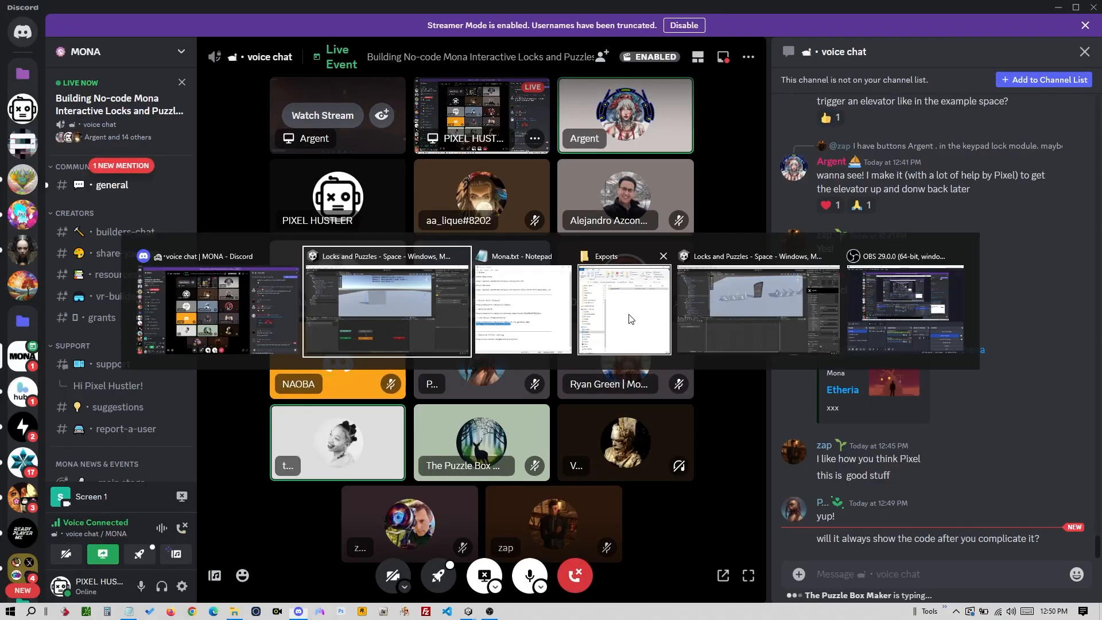
left_click_drag(467, 260, 484, 297, "alt")
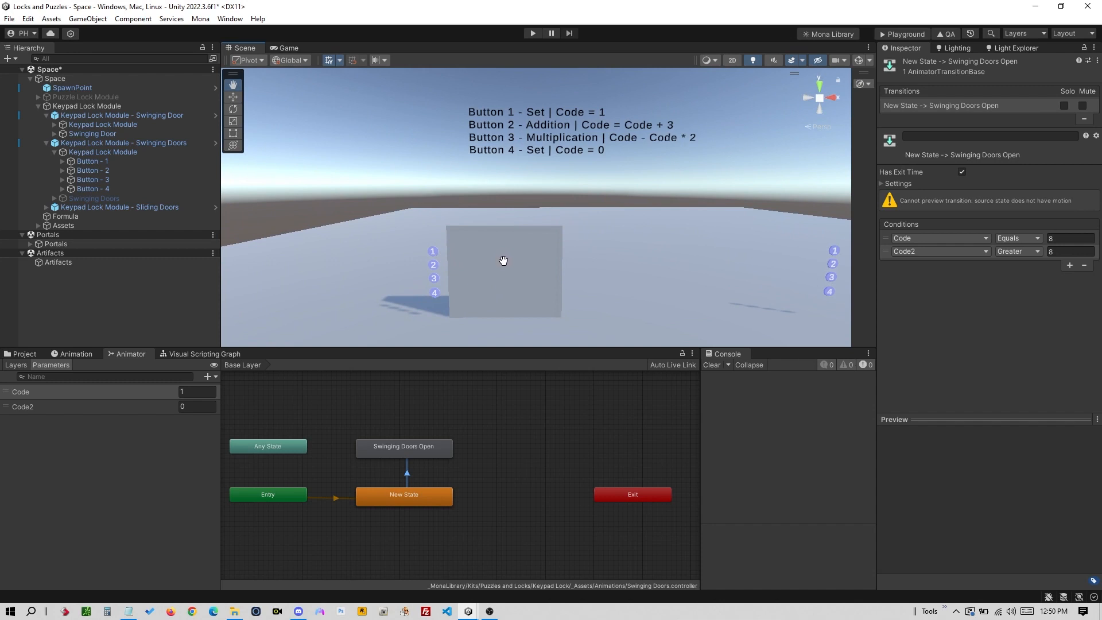
- Select the Formula text object in the Swinging Doors module and toggle it off and on
left_click(127, 153)
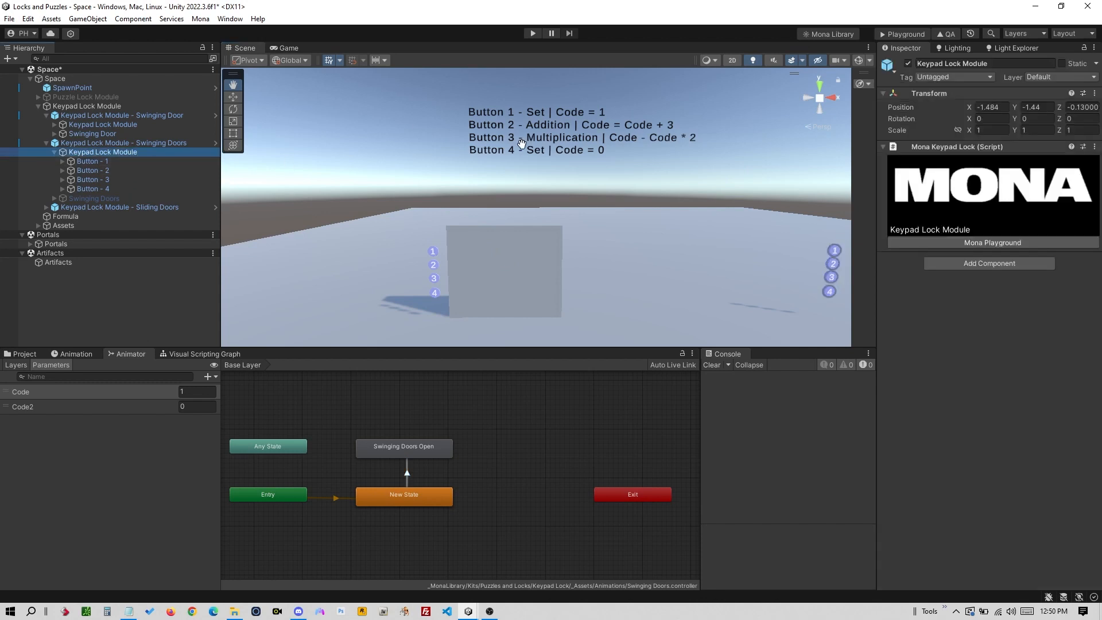
left_click(567, 140)
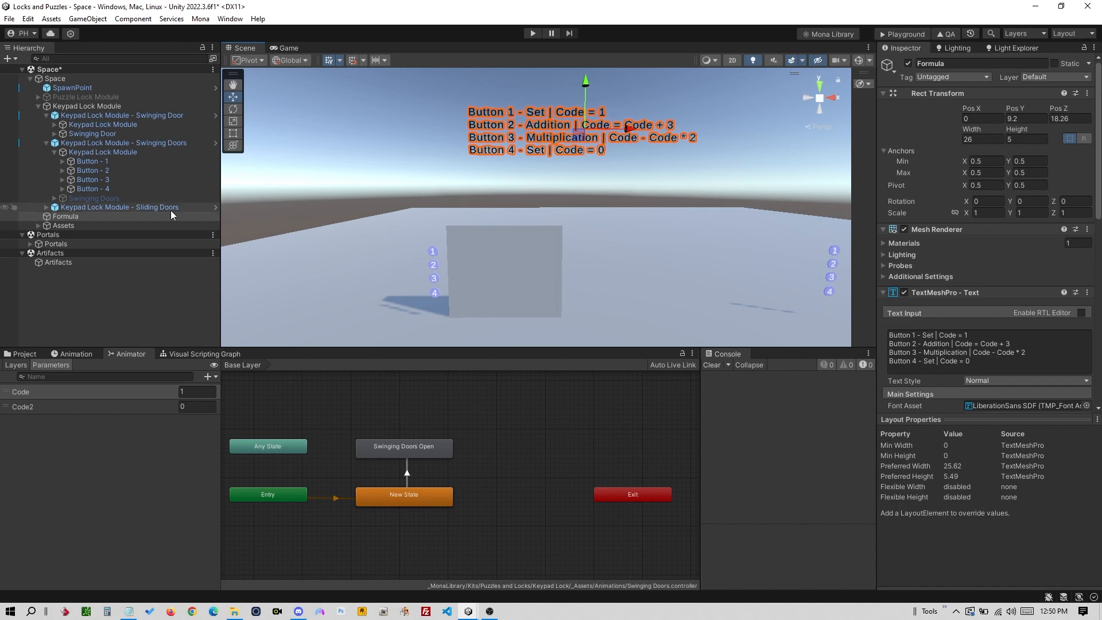
left_click(908, 63)
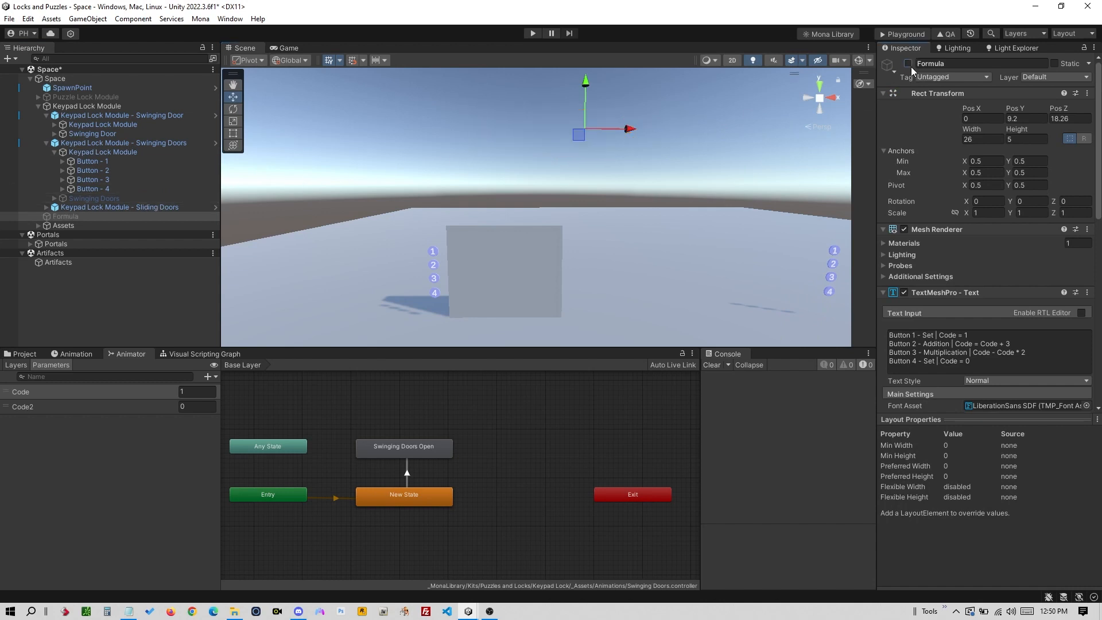
left_click(908, 63)
left_click(689, 147)
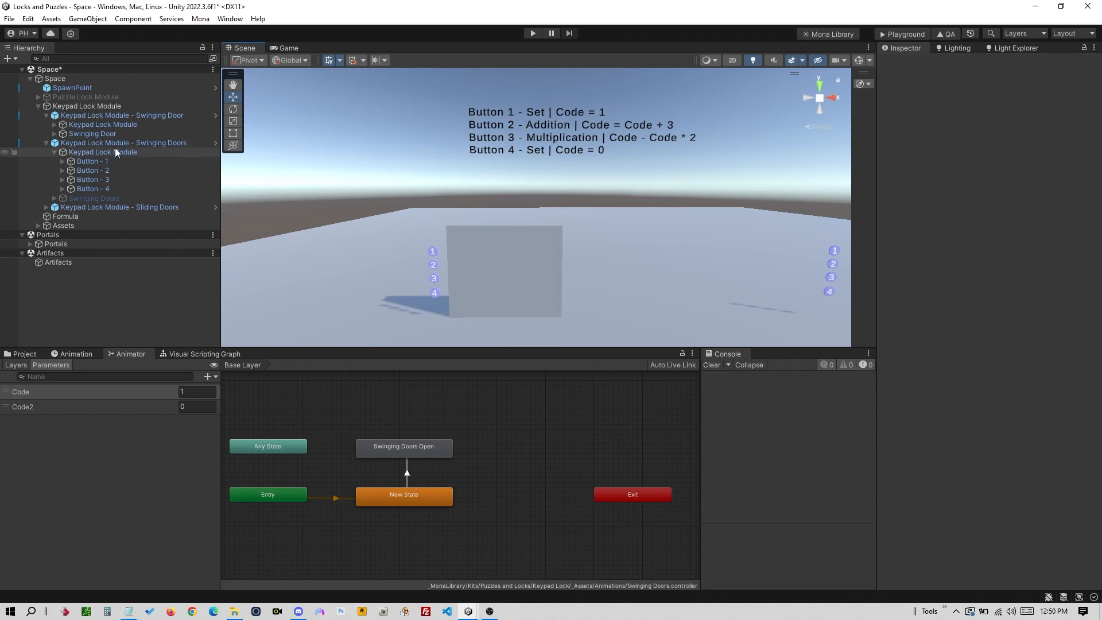
left_click(47, 143)
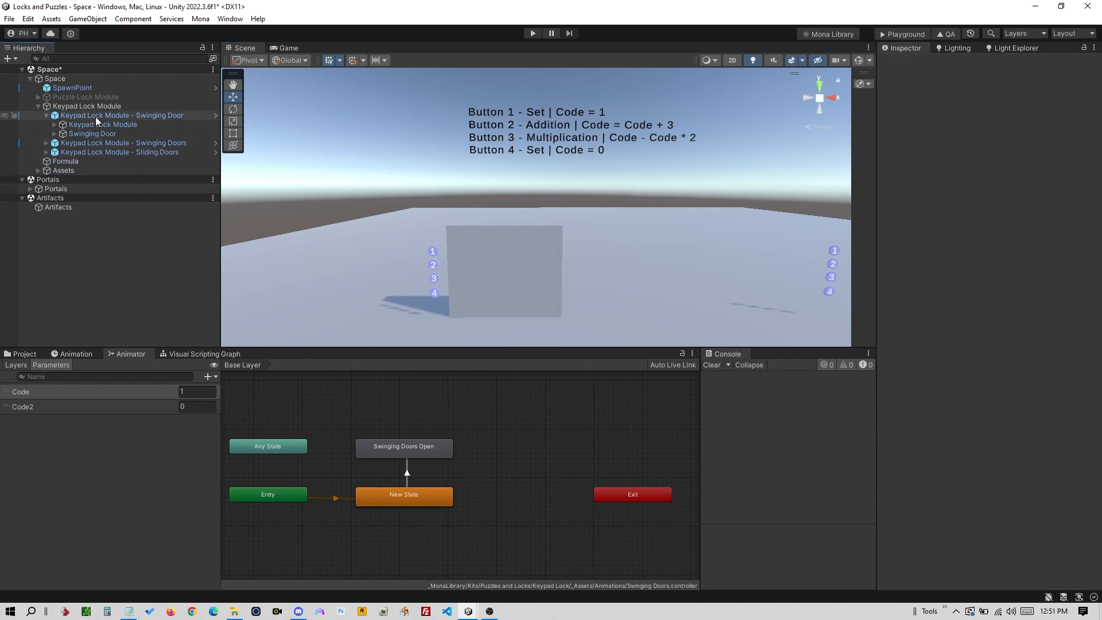
- Select Swinging Door, check its Code Equals 8 transition, and show the Swinging Door Open clip
left_click(92, 107)
left_click(120, 116)
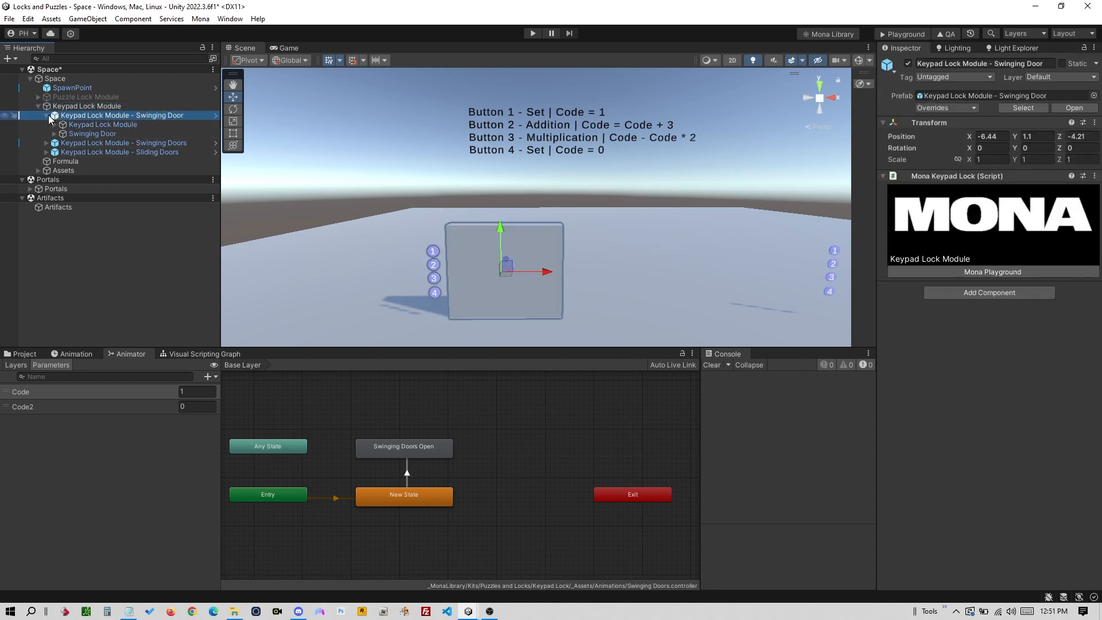
left_click(115, 133)
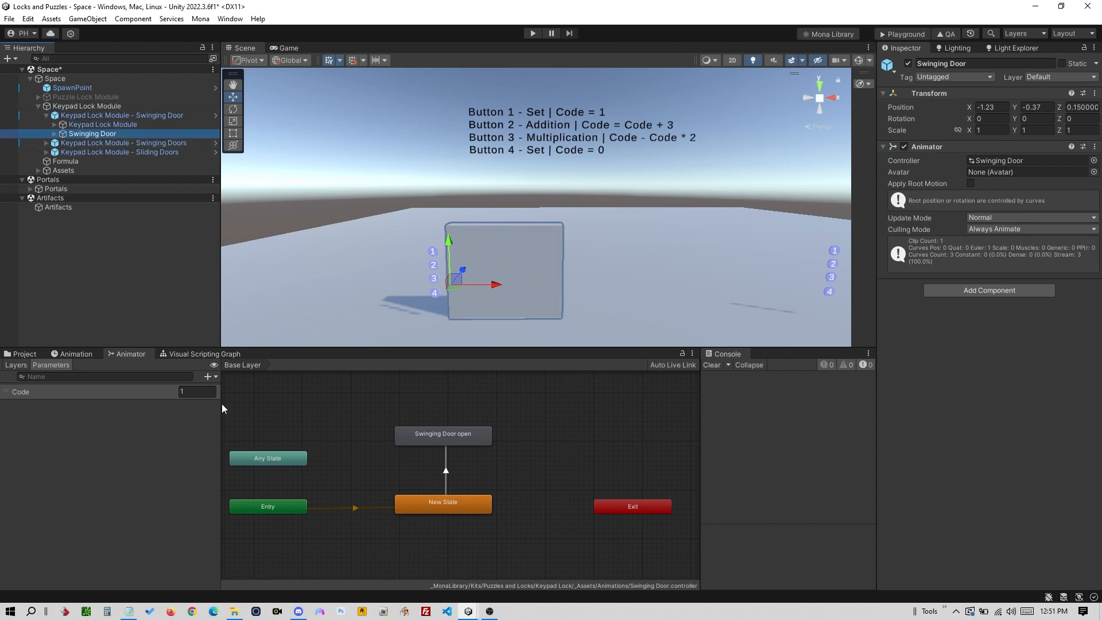
left_click(446, 474)
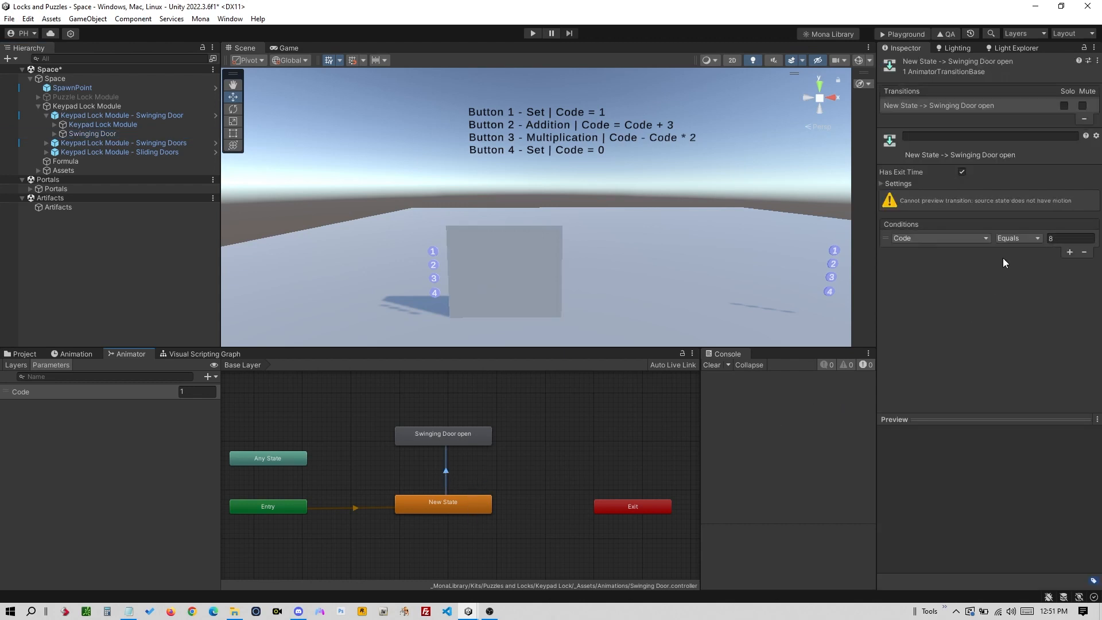
left_click(55, 134)
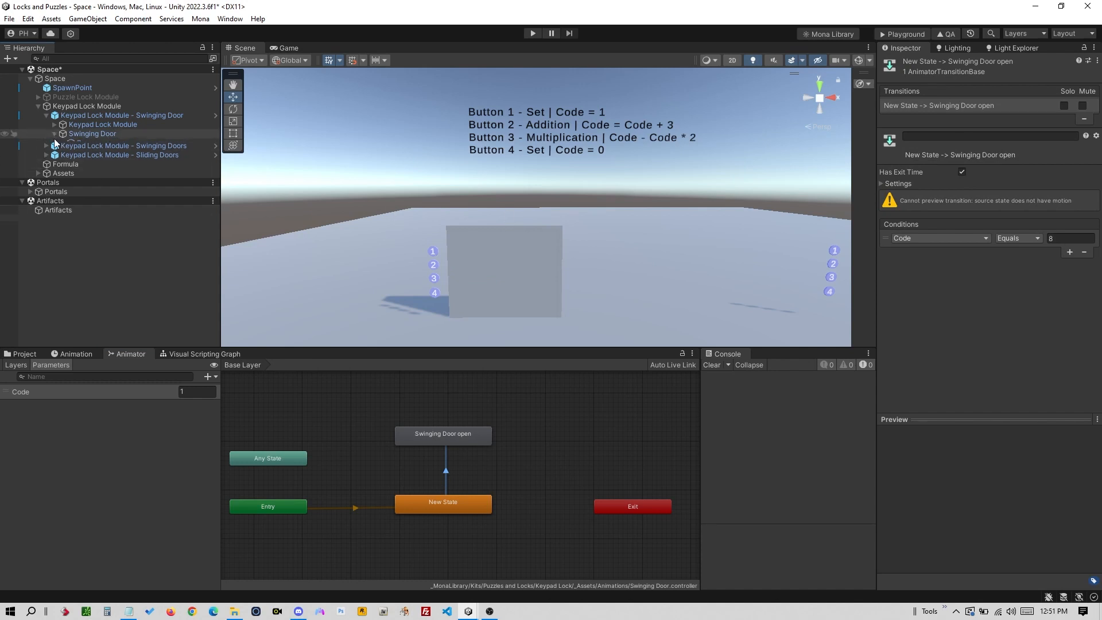
left_click(101, 133)
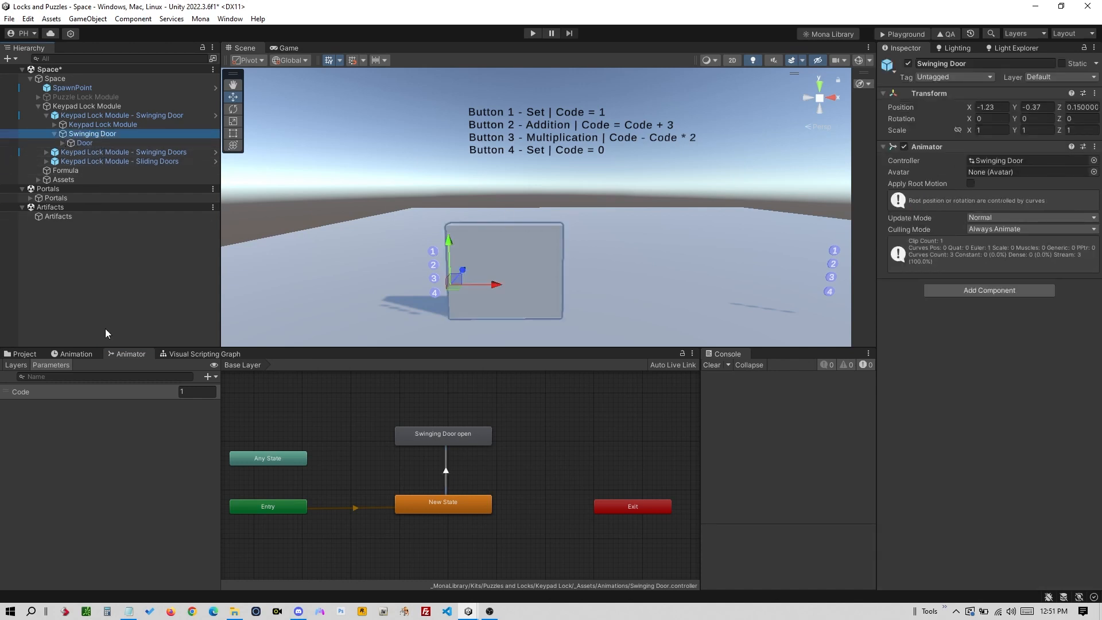
left_click(74, 354)
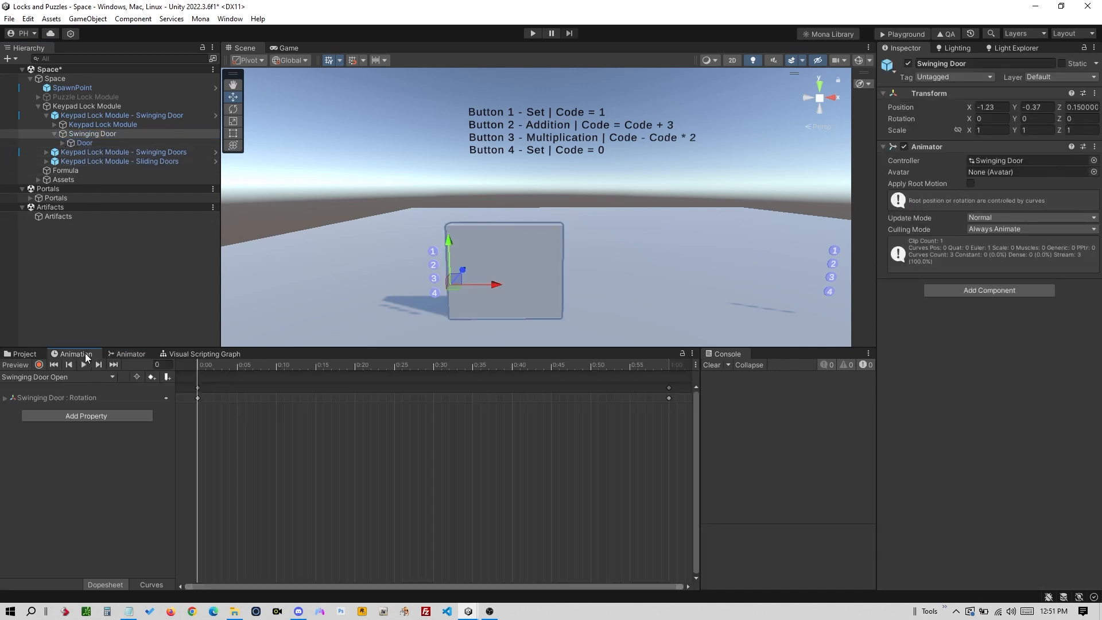
left_click(98, 116)
- Add a Cube inside Keypad Lock Module - Swinging Door, placed above Swinging Door in the Hierarchy
right_click(109, 116)
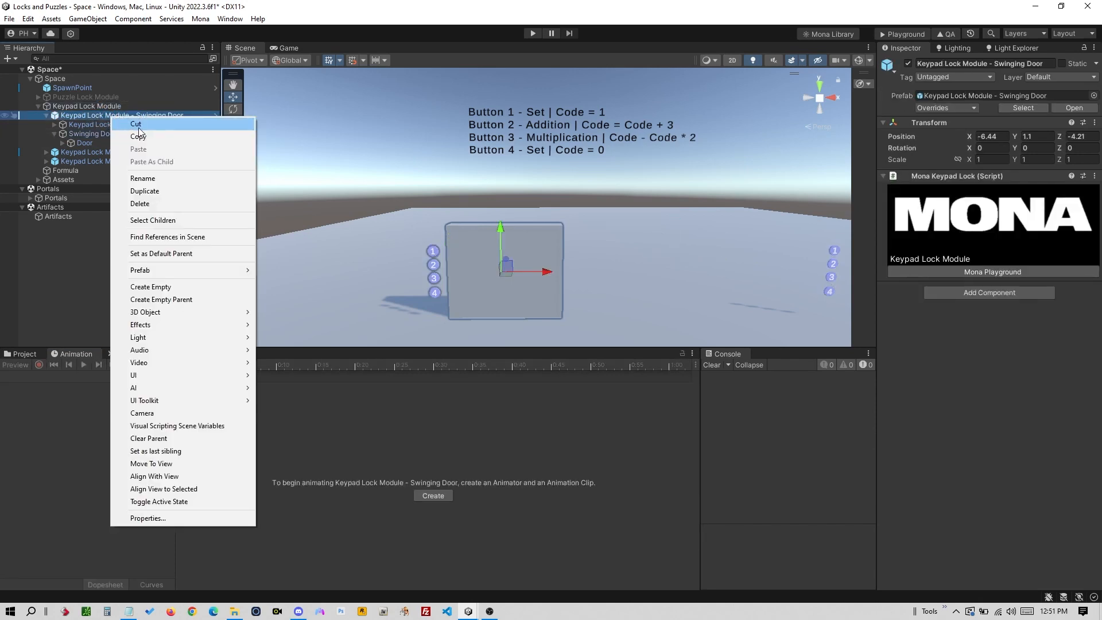
mouse_move(210, 272)
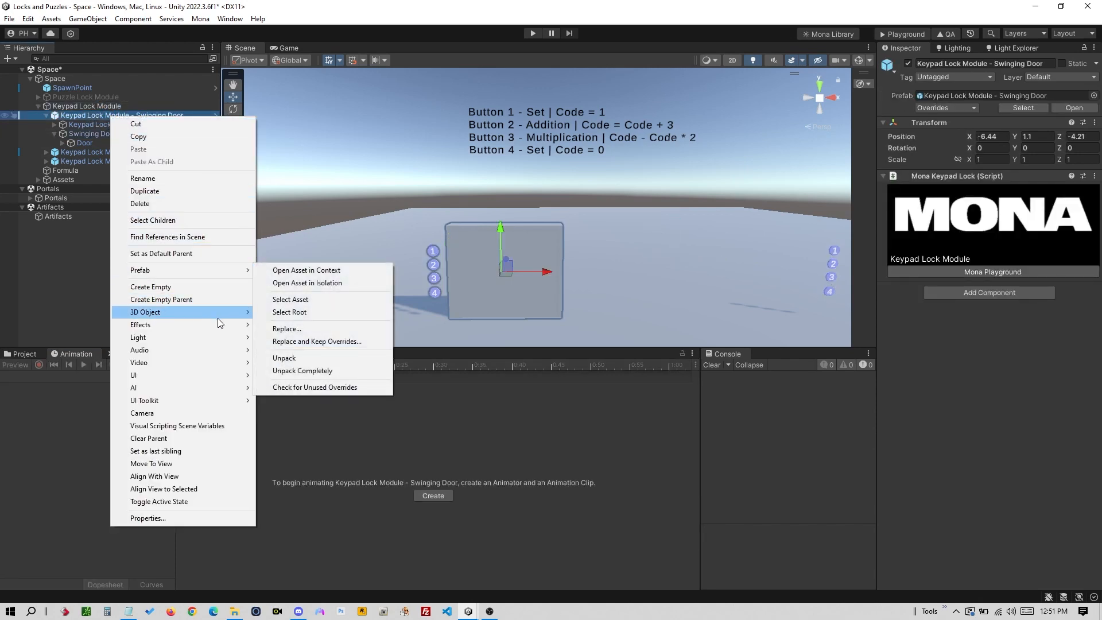
mouse_move(233, 311)
left_click(294, 311)
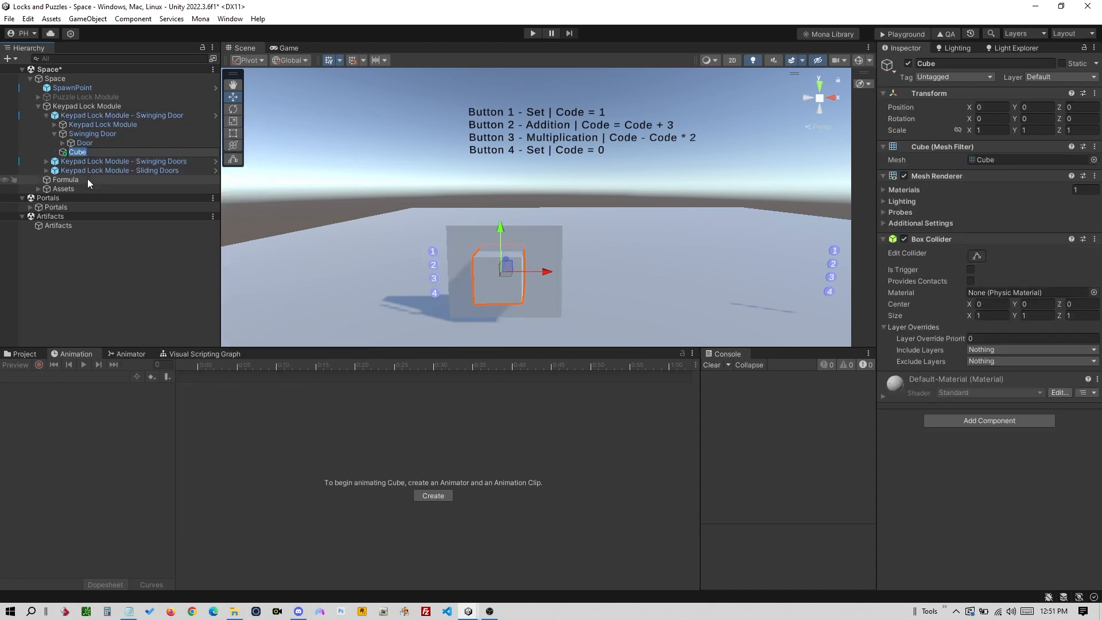
left_click(87, 133)
left_click(78, 153)
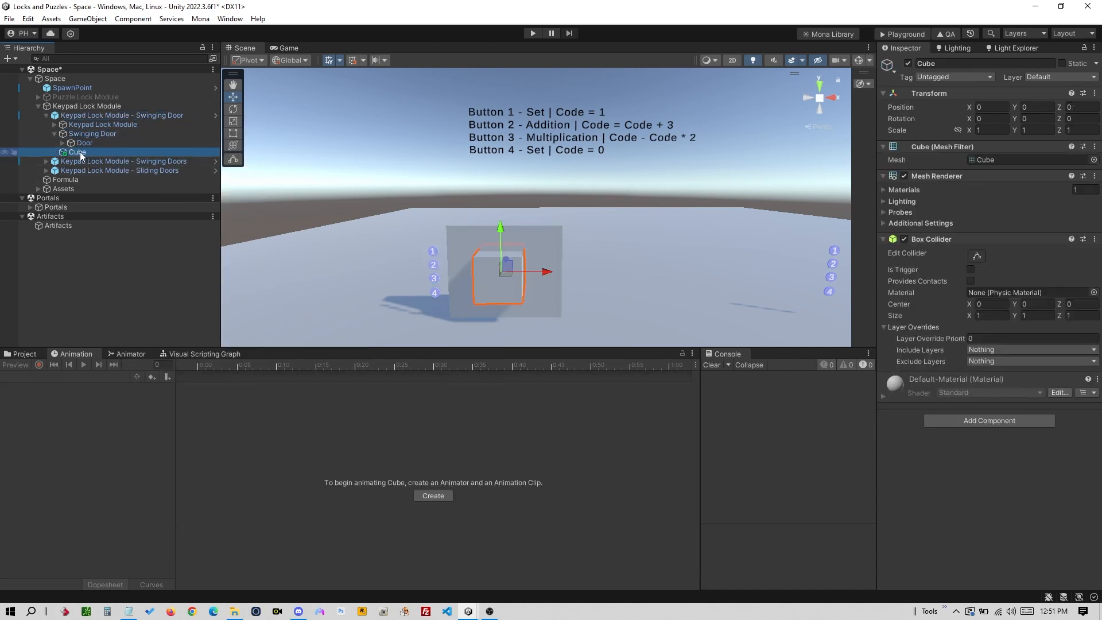
mouse_move(90, 149)
left_mouse_down()
mouse_move(90, 126)
mouse_move(89, 145)
mouse_move(59, 151)
mouse_move(104, 148)
left_mouse_up()
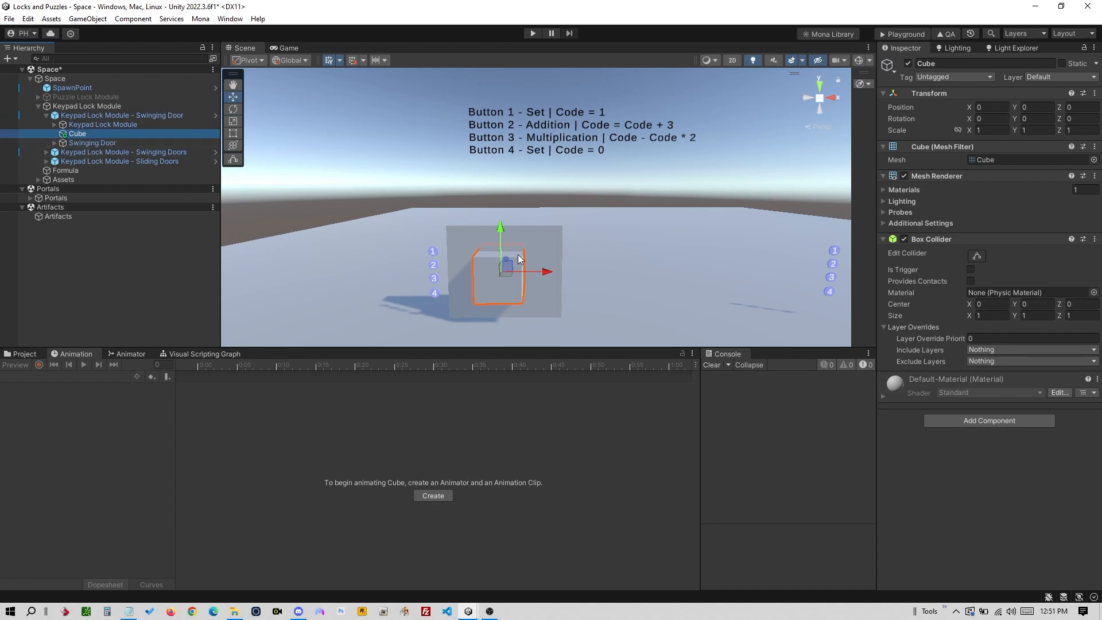
- Flatten the cube into a thin slab and lower it to Y -0.93
key("r")
left_click_drag(502, 229, 518, 263)
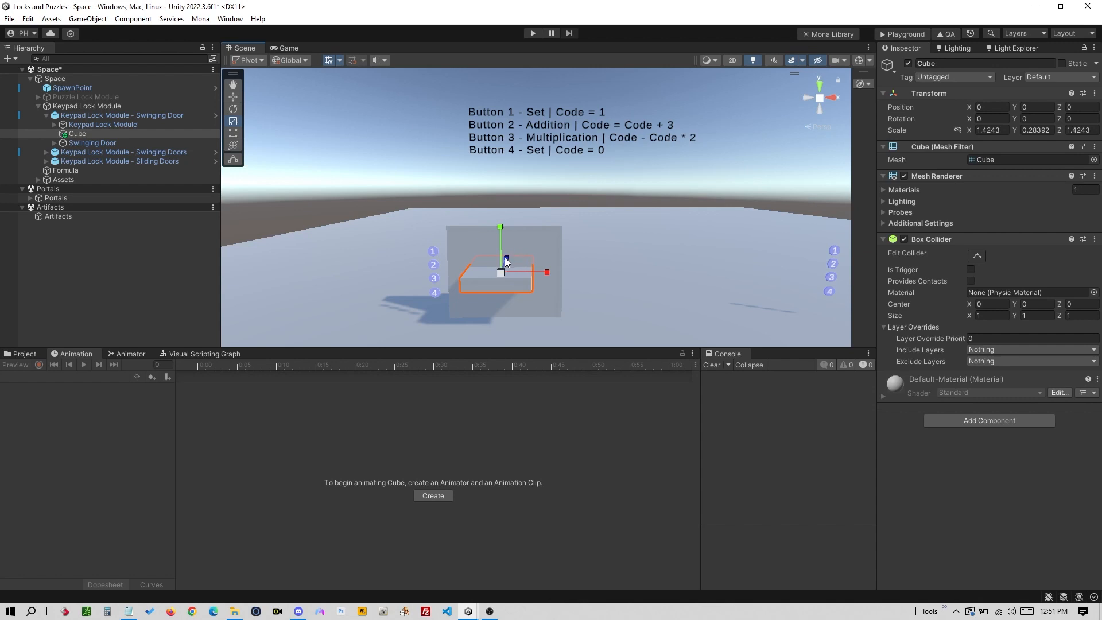
key("e")
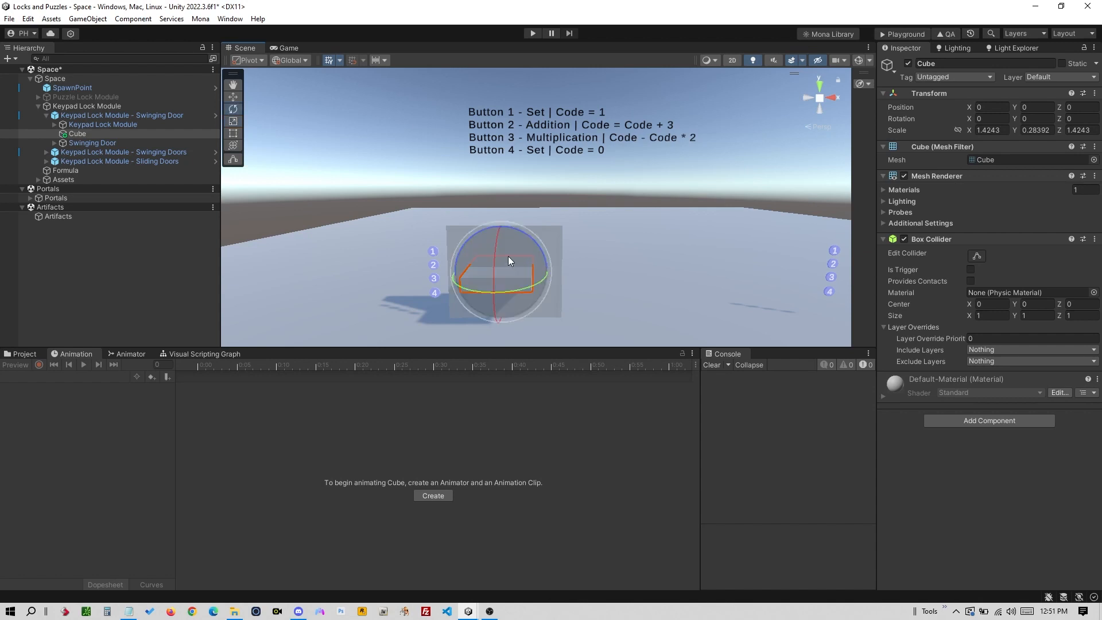
key("w")
left_click_drag(500, 228, 495, 268)
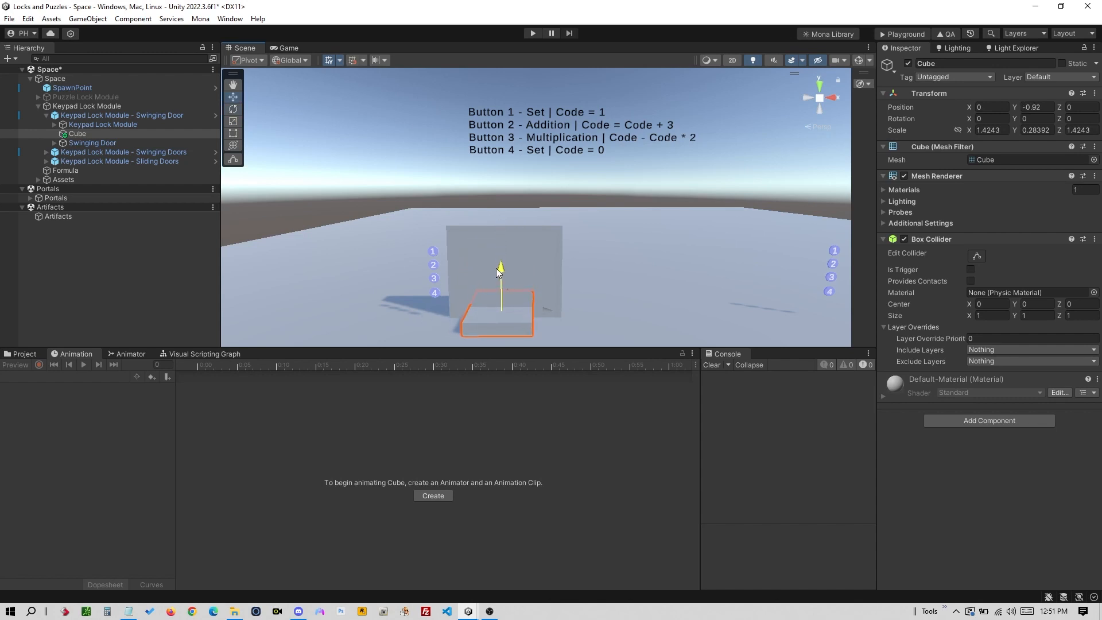
- Deactivate the Swinging Door and begin renaming the Cube to Elevator
left_click(131, 143)
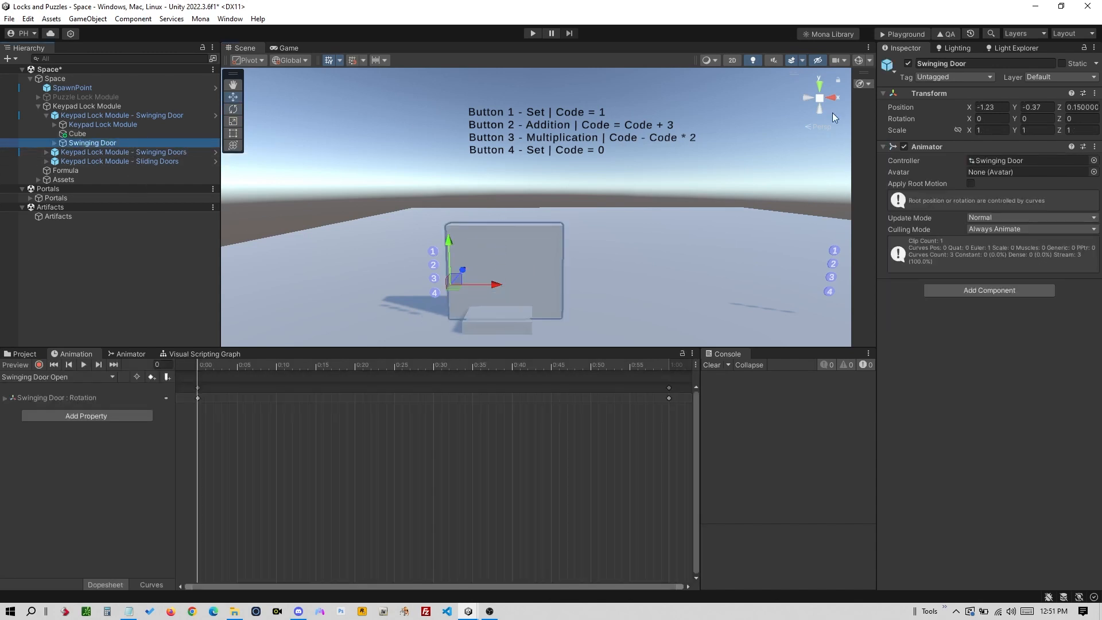
left_click(908, 63)
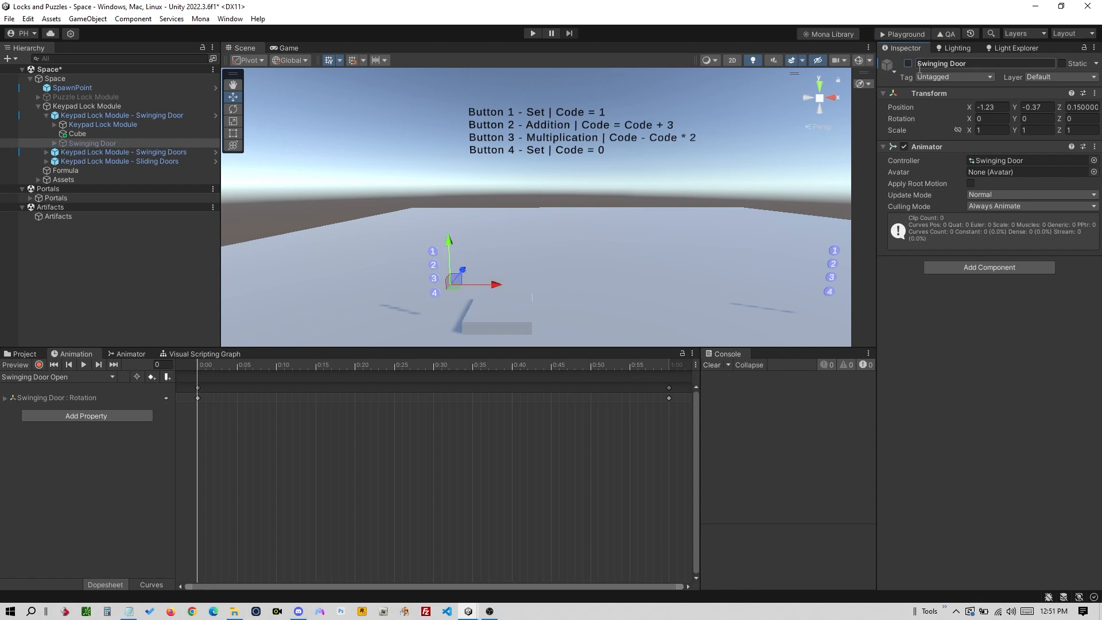
left_click(519, 327)
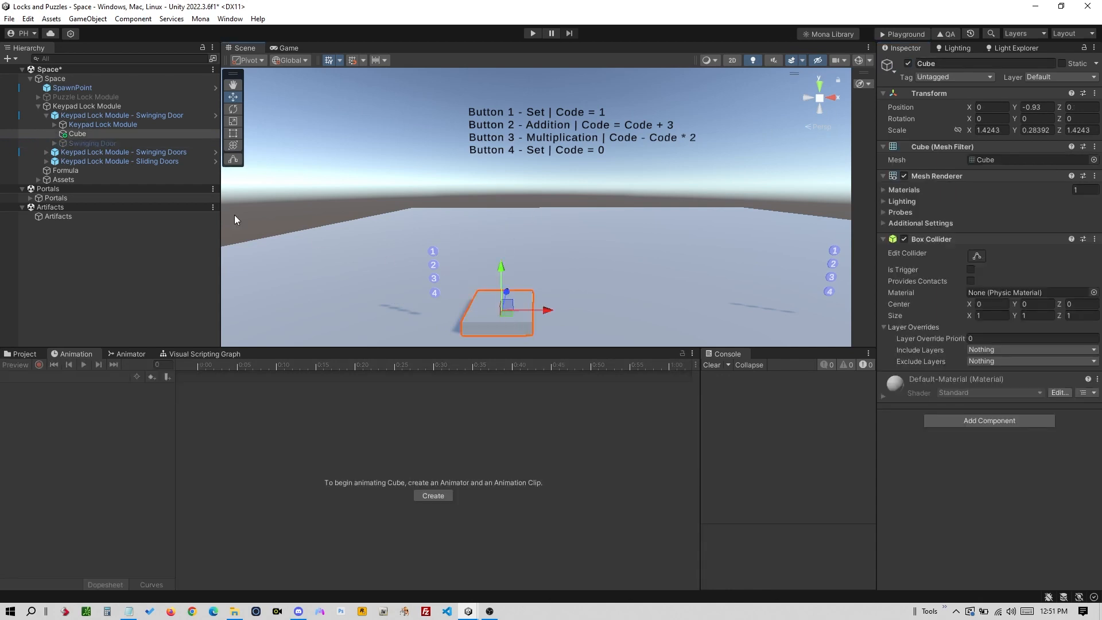
left_click(91, 133)
left_click(88, 134)
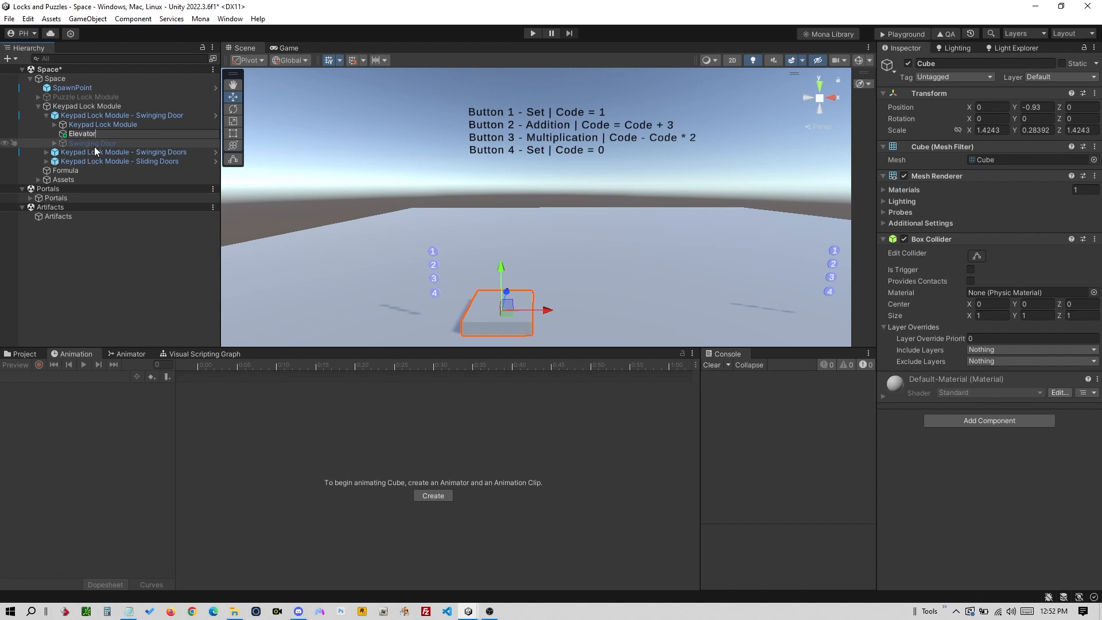
- Confirm the name Elevator for the slab and begin a new animation clip for it
key("Return")
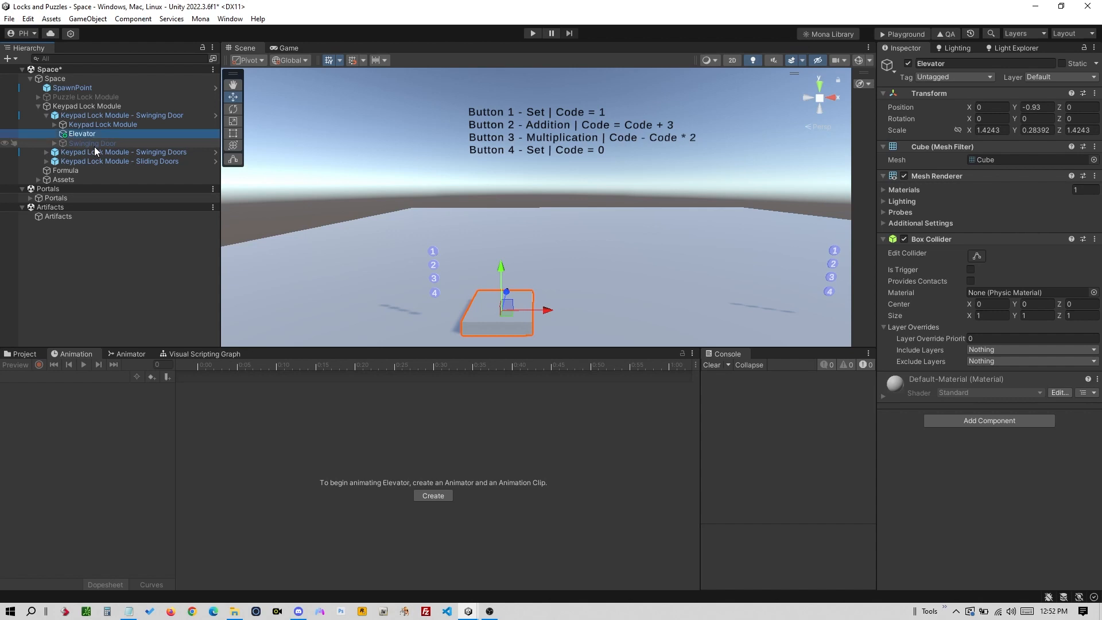
left_click(73, 353)
left_click(428, 497)
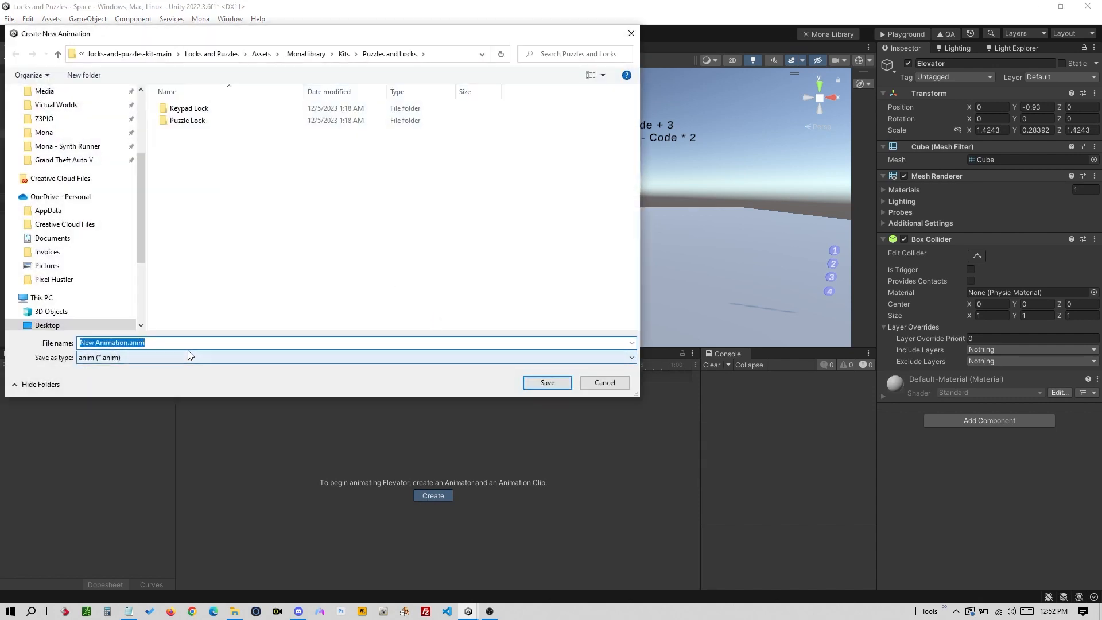
- Attempt to save the clip on the Desktop, dismiss the Assets warning and cancel
left_click(143, 115)
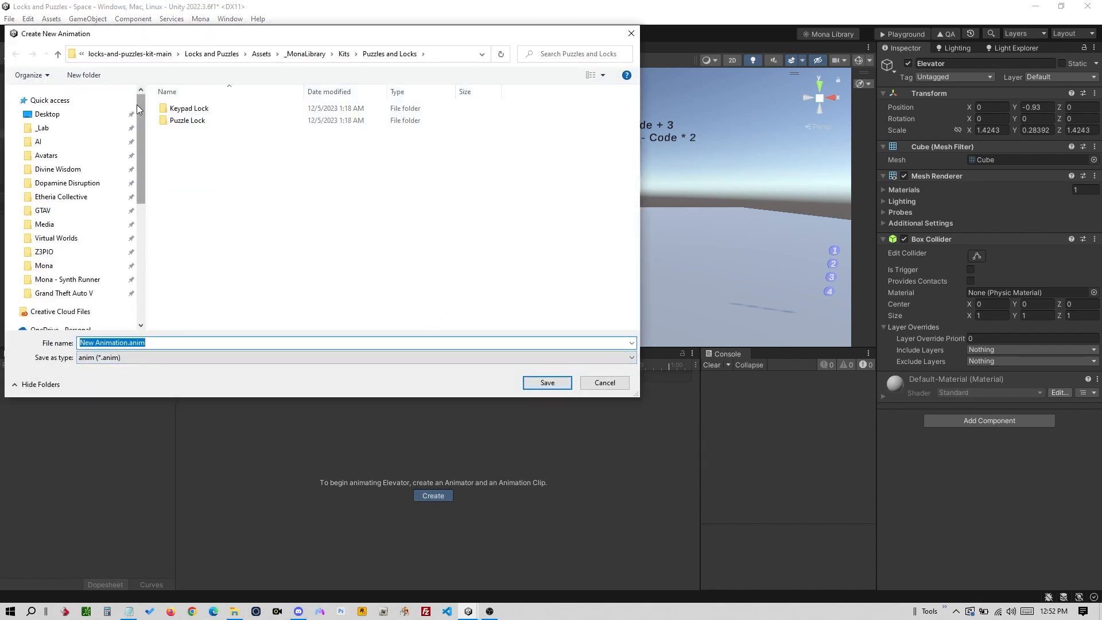
left_click(132, 103)
left_click(47, 113)
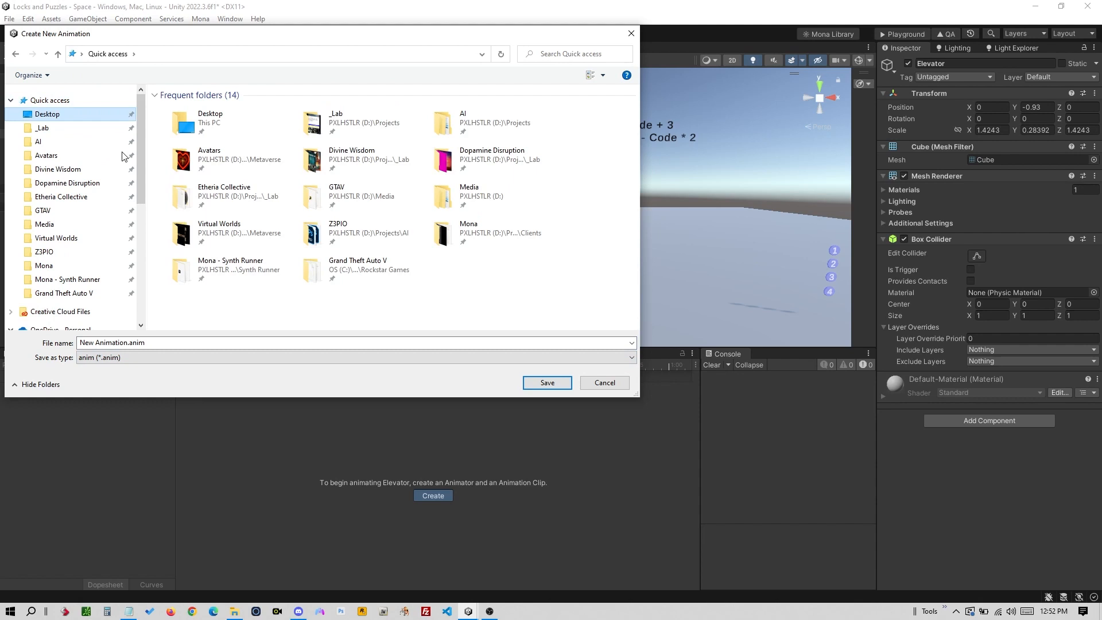
left_click(143, 343)
type("down")
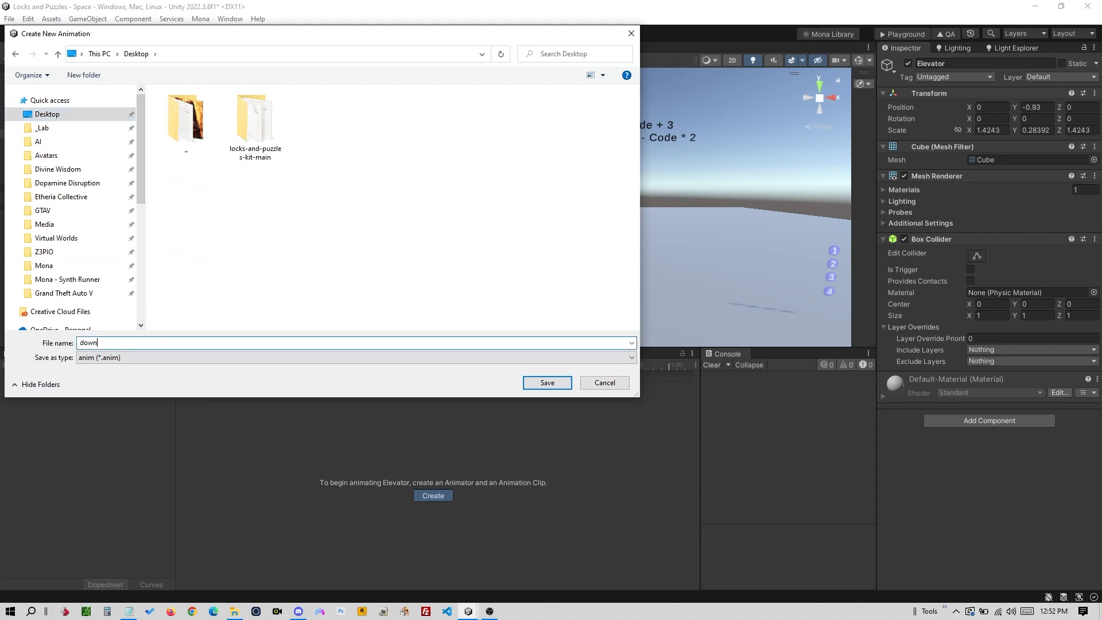
type("p")
key("Return")
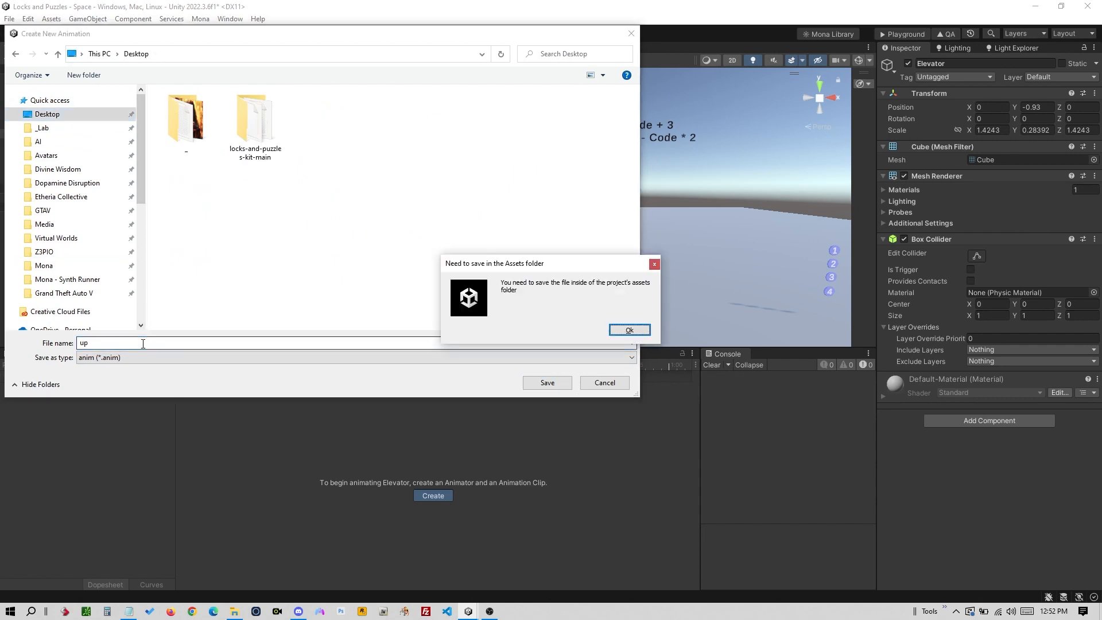
left_click(629, 331)
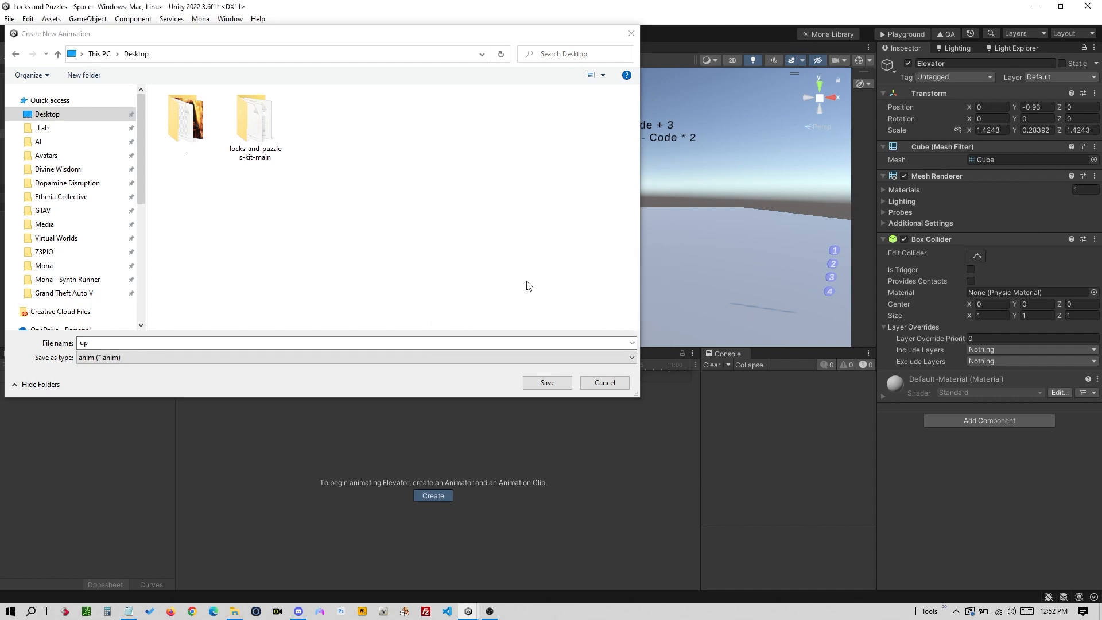
left_click(16, 54)
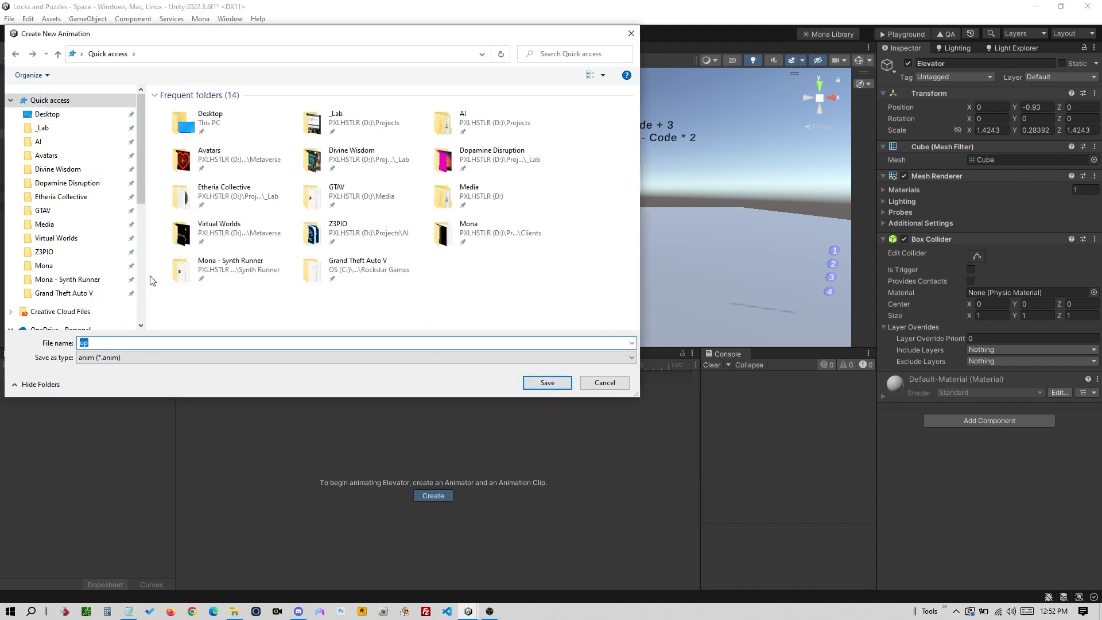
left_click(631, 35)
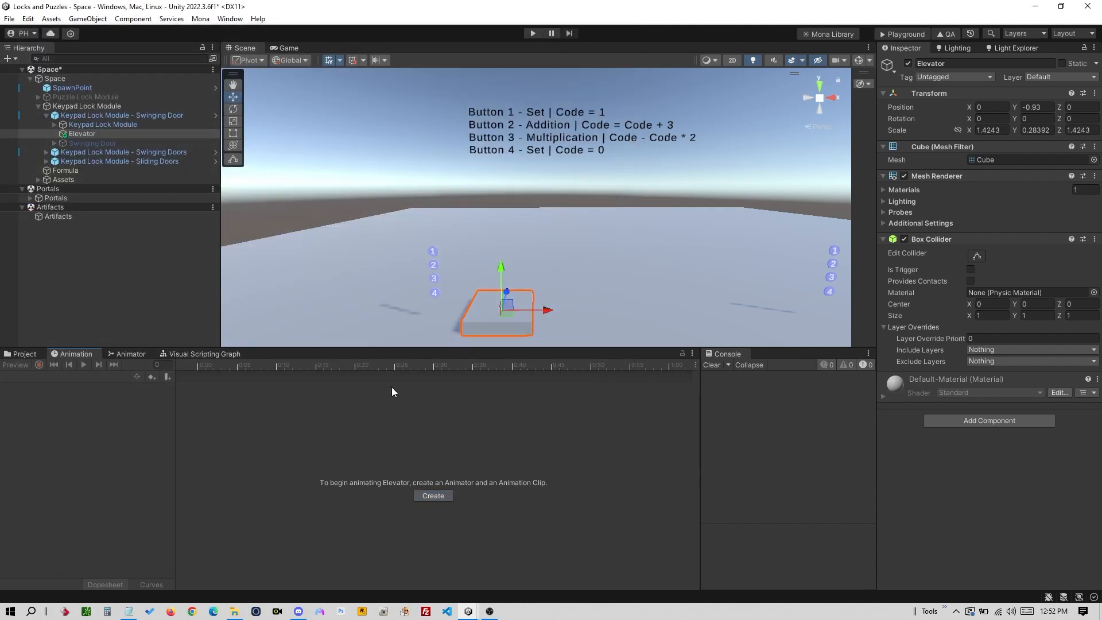
- Create the clip again and save it as 'up' inside the project's Assets folder
left_click(433, 495)
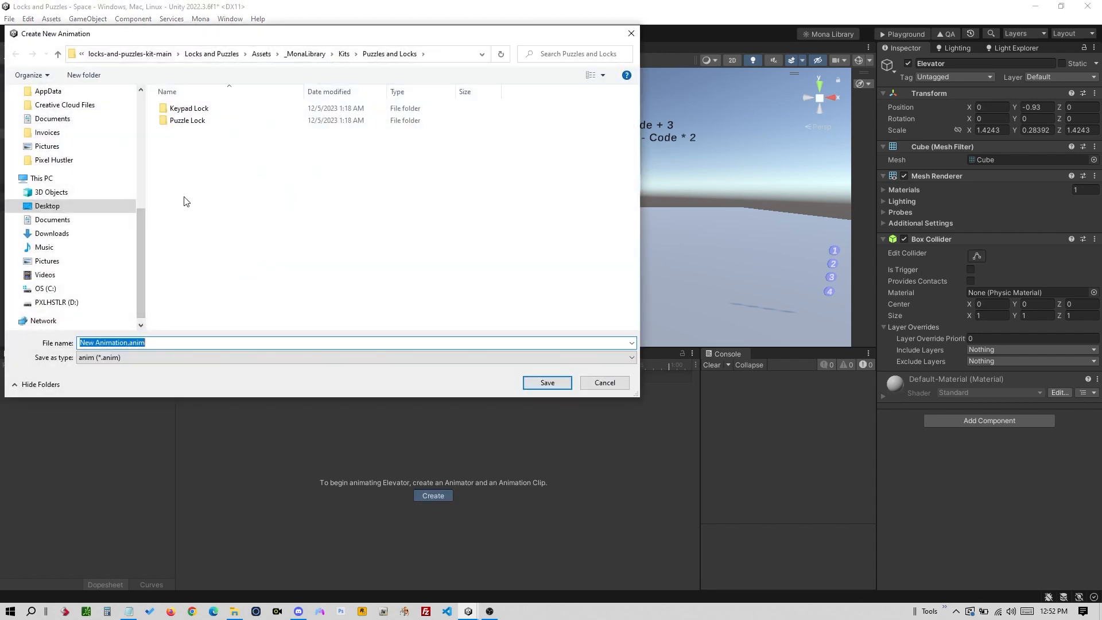
type("up")
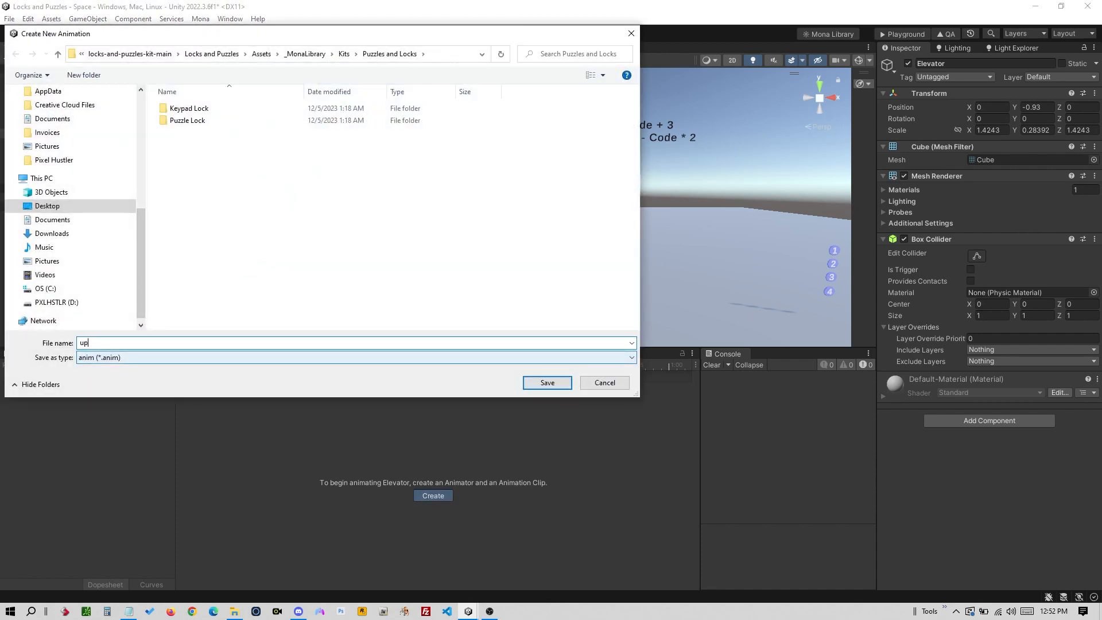
key("Return")
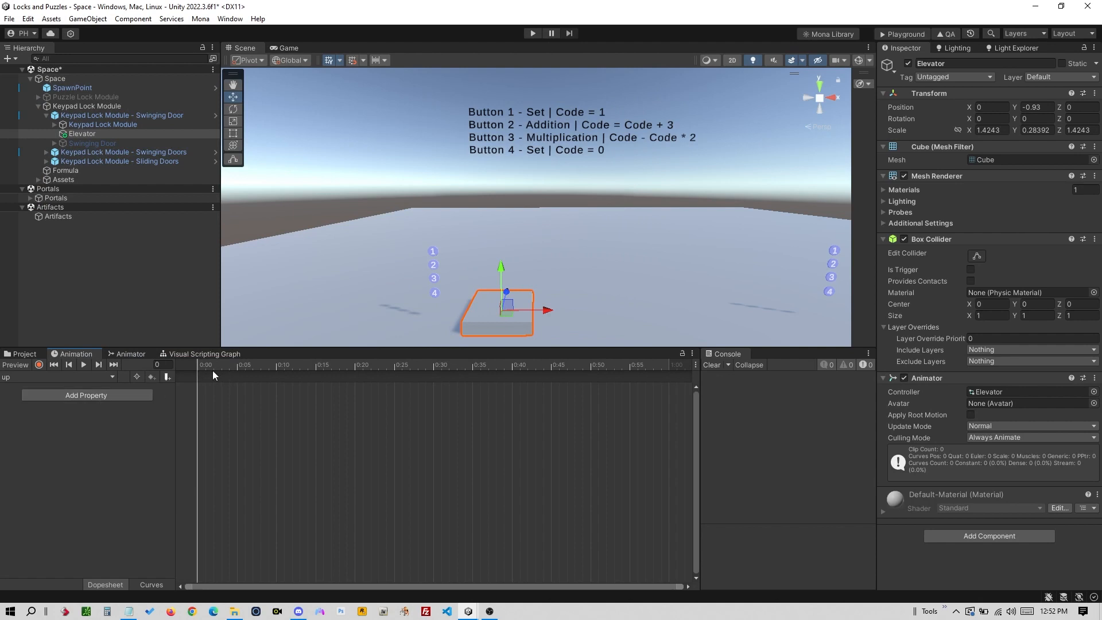
- Record the up clip raising Elevator's Position Y from -0.95 to 1.1 by frame 55
left_click(39, 364)
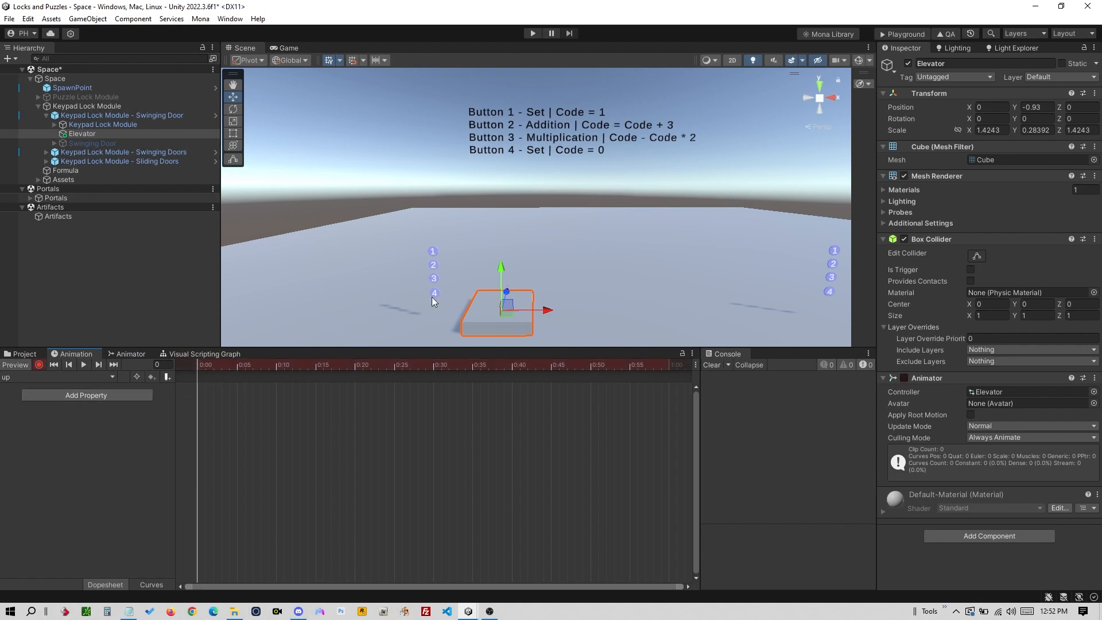
left_click_drag(501, 271, 503, 270)
left_click_drag(202, 365, 671, 385)
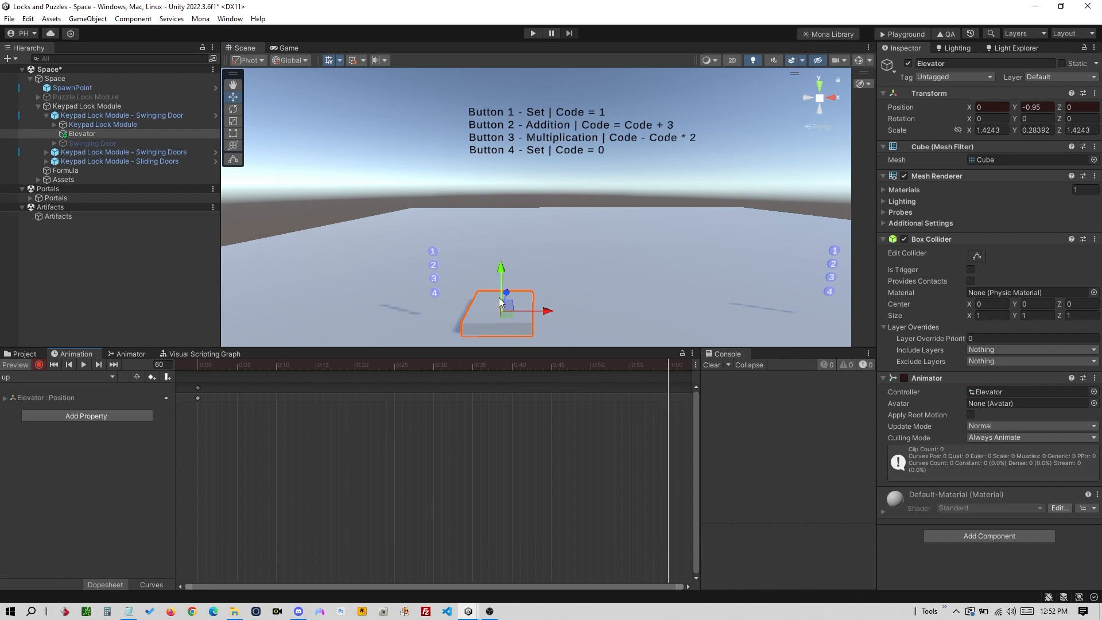
left_click_drag(501, 267, 500, 175)
- Preview the rise, then place the up state beside Entry in the Animator graph
left_click_drag(654, 363, 195, 378)
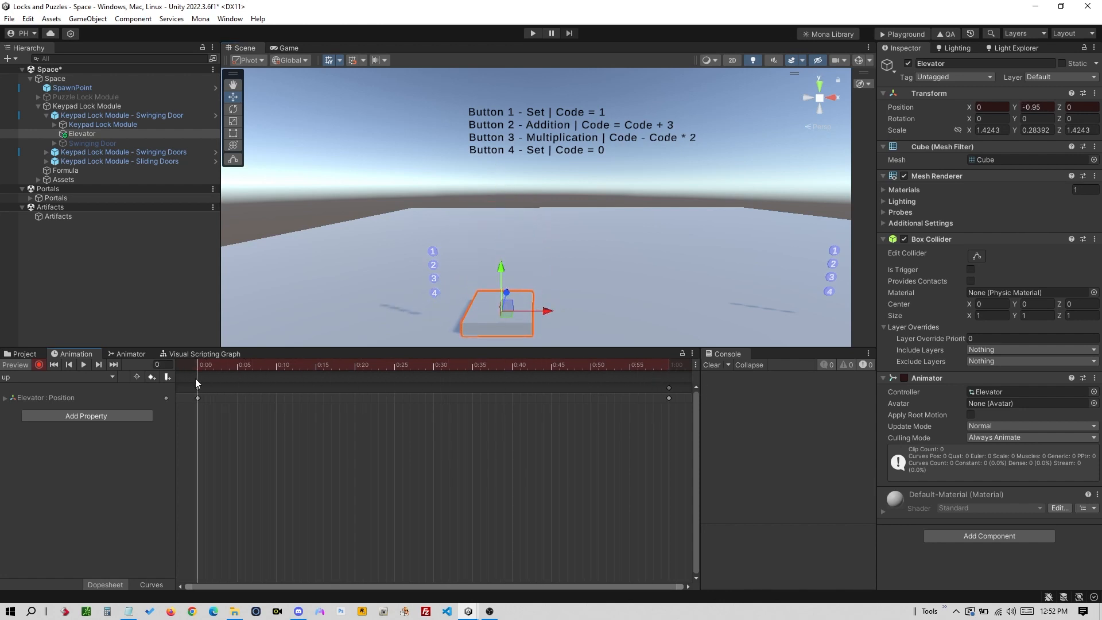
left_click(129, 354)
left_click_drag(342, 452, 444, 506)
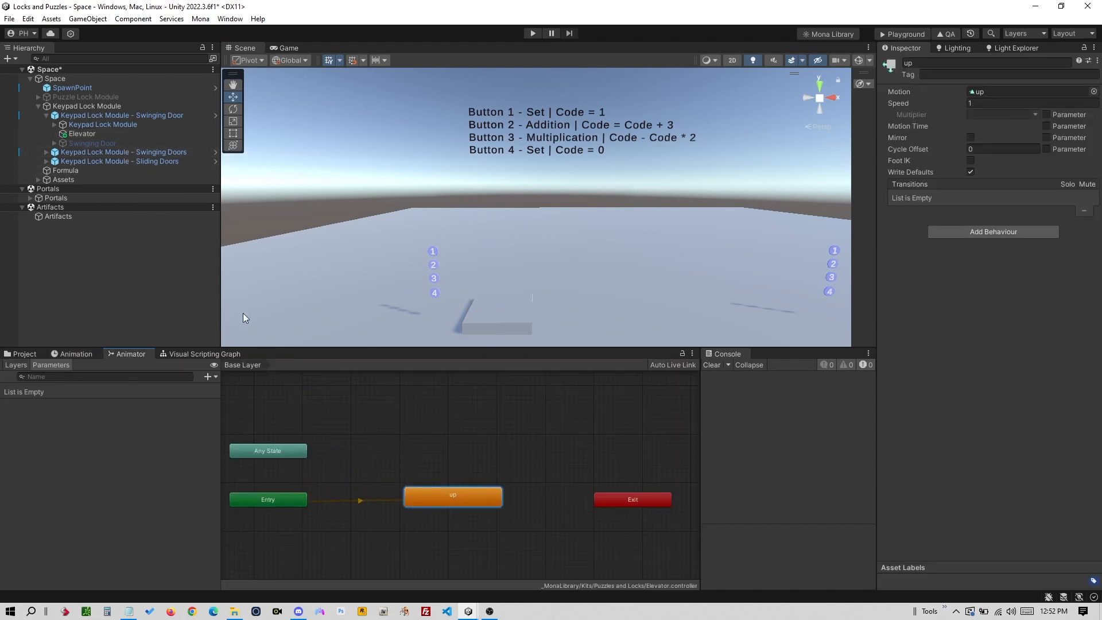
- Add an empty New State to the graph and position it next to Entry
left_click(457, 466)
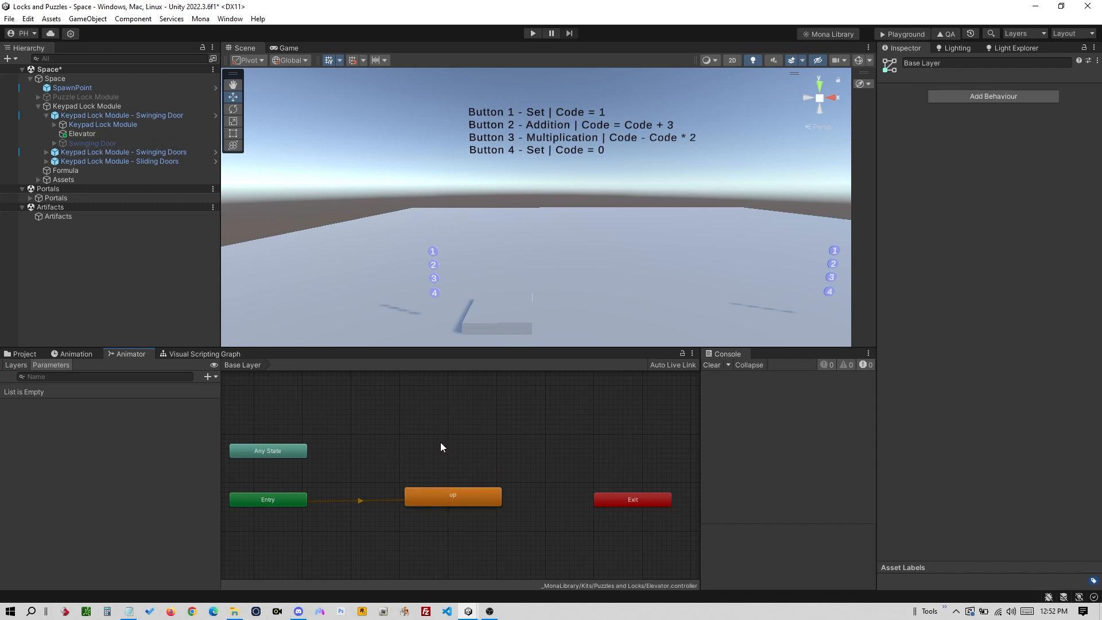
right_click(439, 442)
mouse_move(476, 442)
left_click(593, 445)
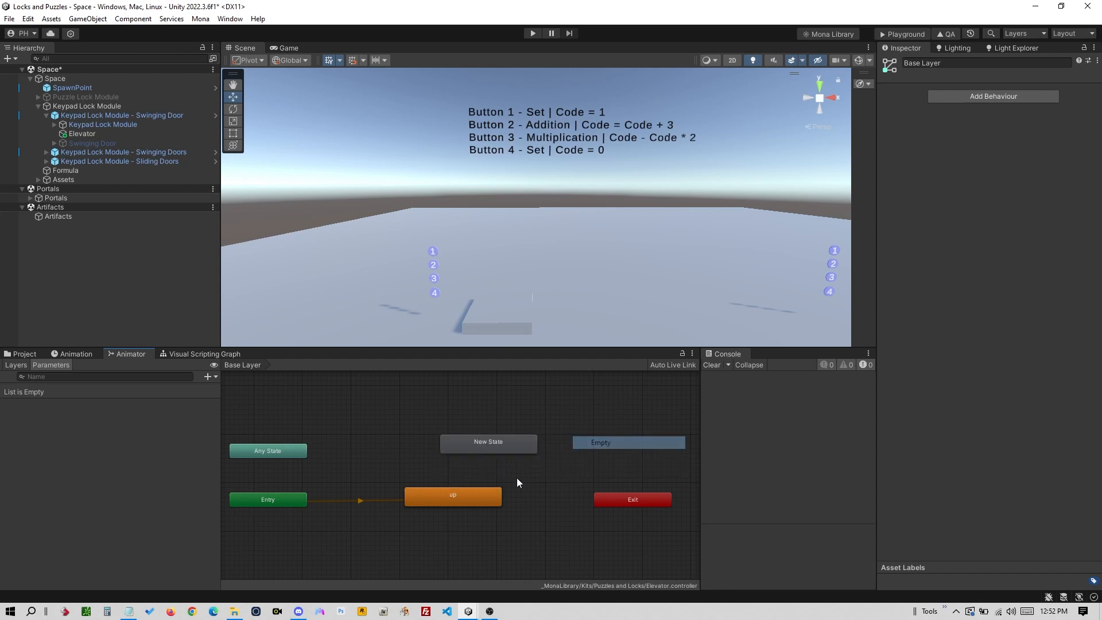
left_click(510, 457)
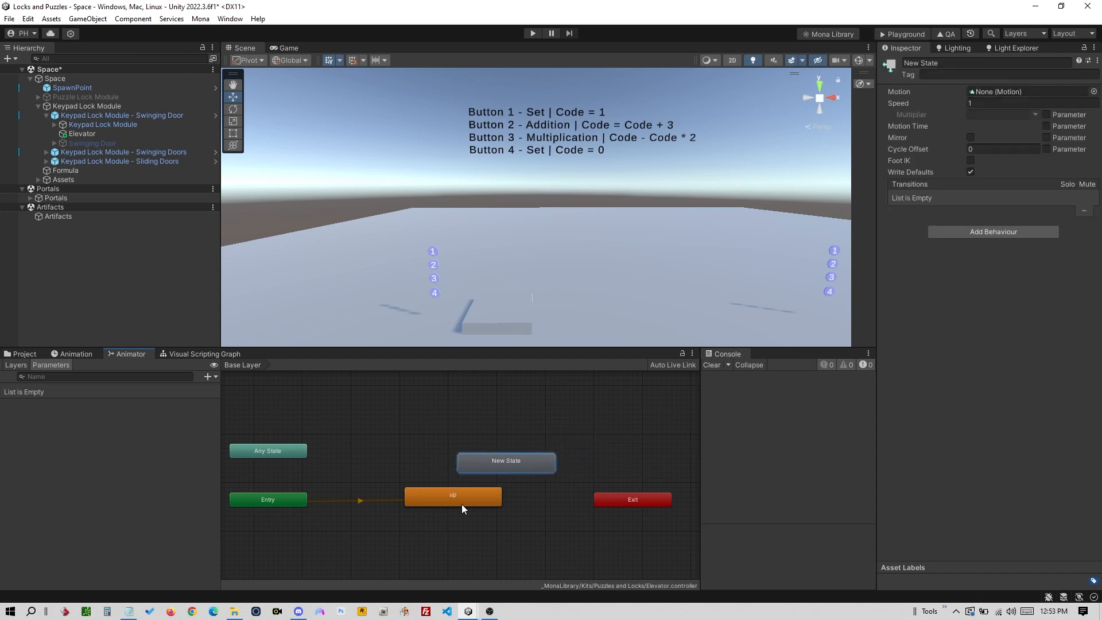
left_click_drag(460, 501, 425, 427)
left_click_drag(497, 457, 453, 508)
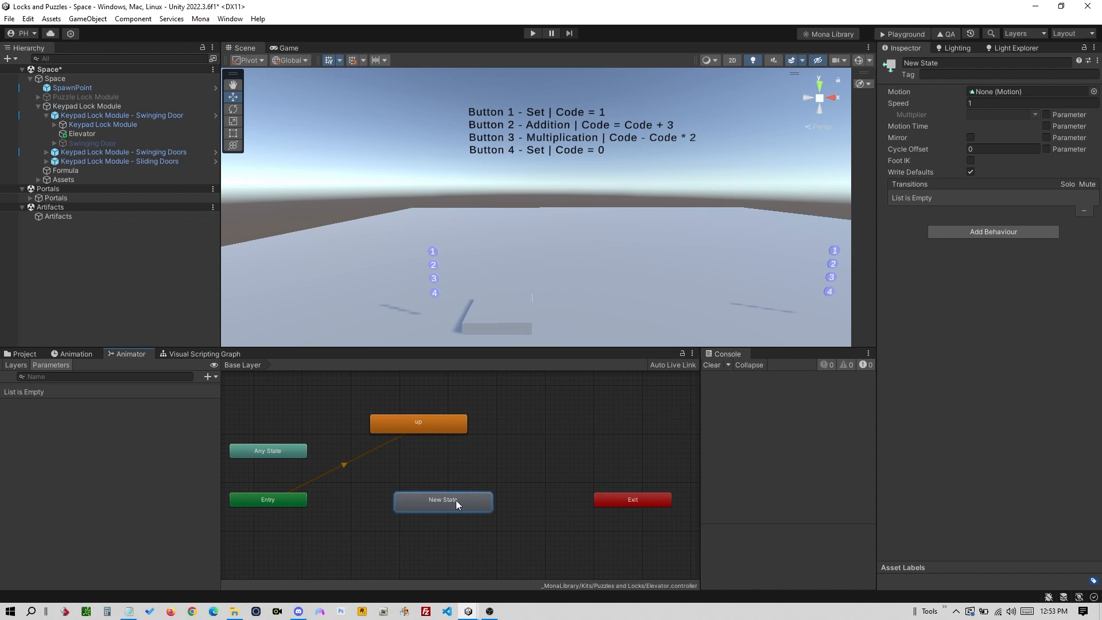
- Make New State the layer's default state
right_click(440, 499)
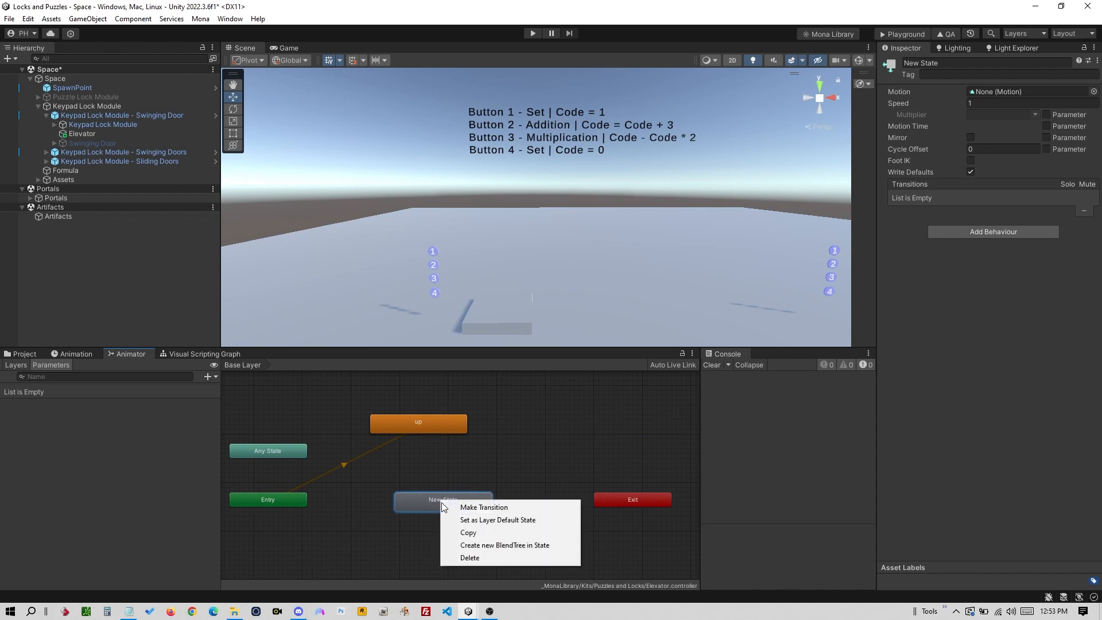
left_click(467, 520)
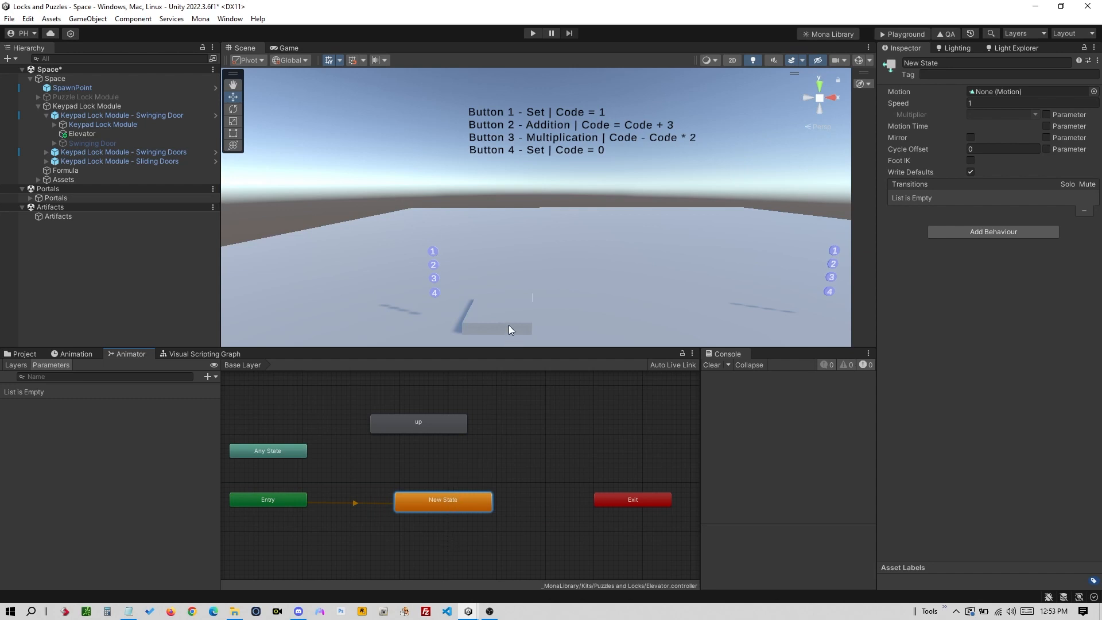
left_click_drag(434, 430, 453, 448)
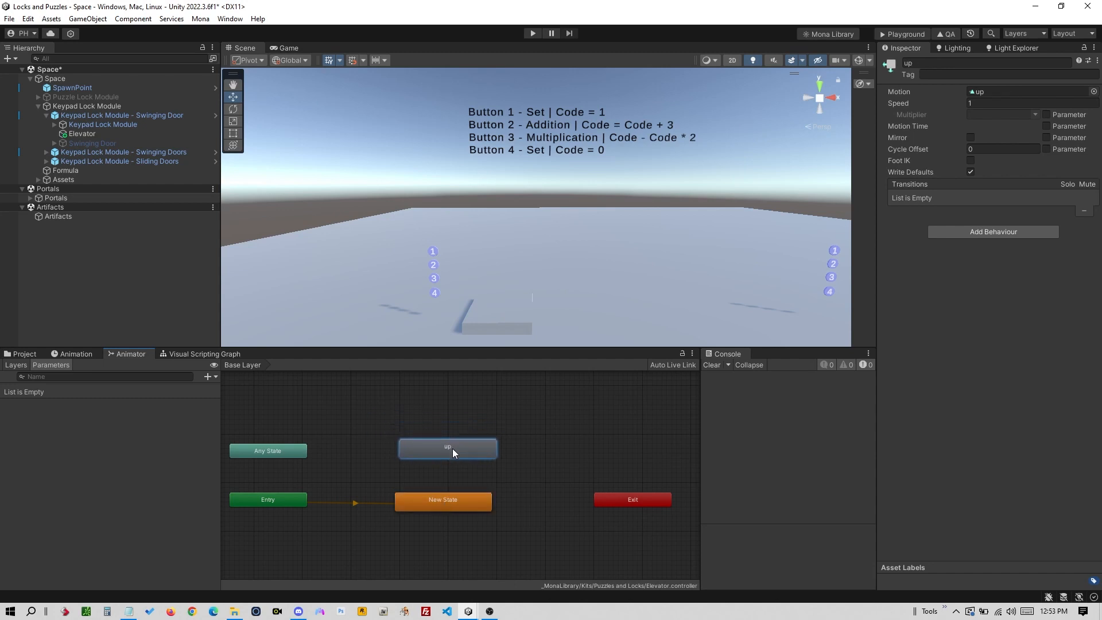
- Add a transition from New State to the up state, placed above it
right_click(445, 504)
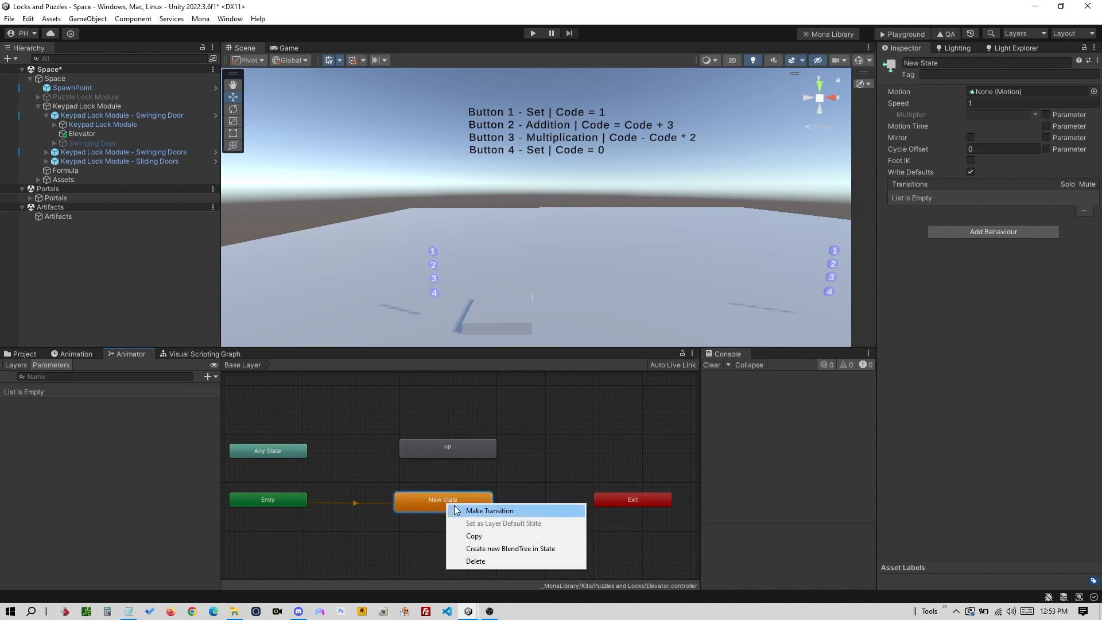
left_click(456, 510)
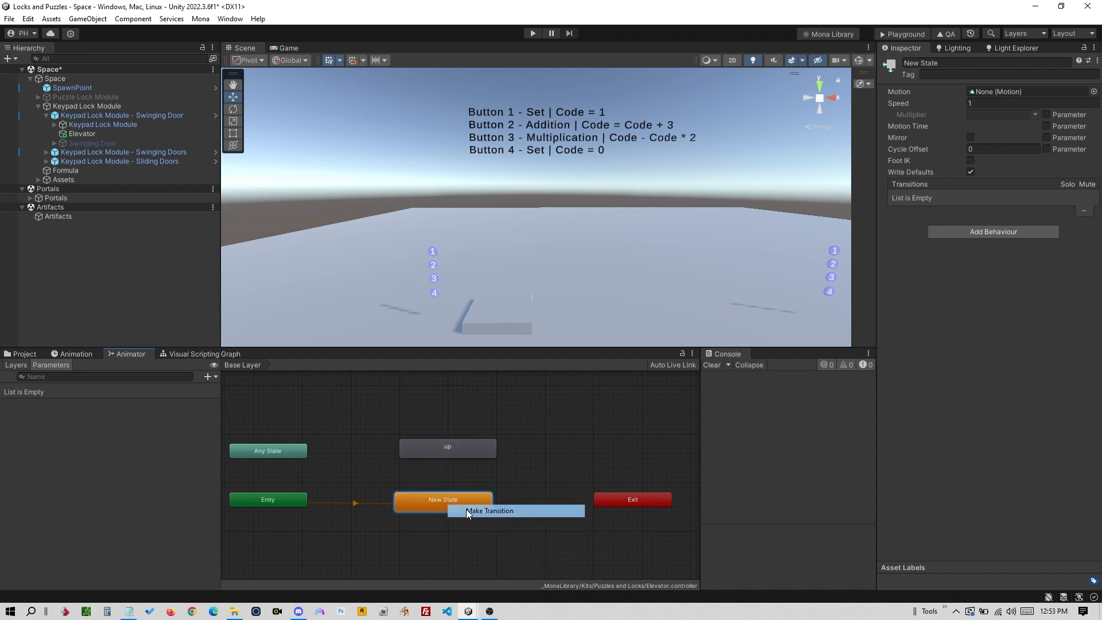
left_click(448, 453)
left_click_drag(466, 456, 454, 443)
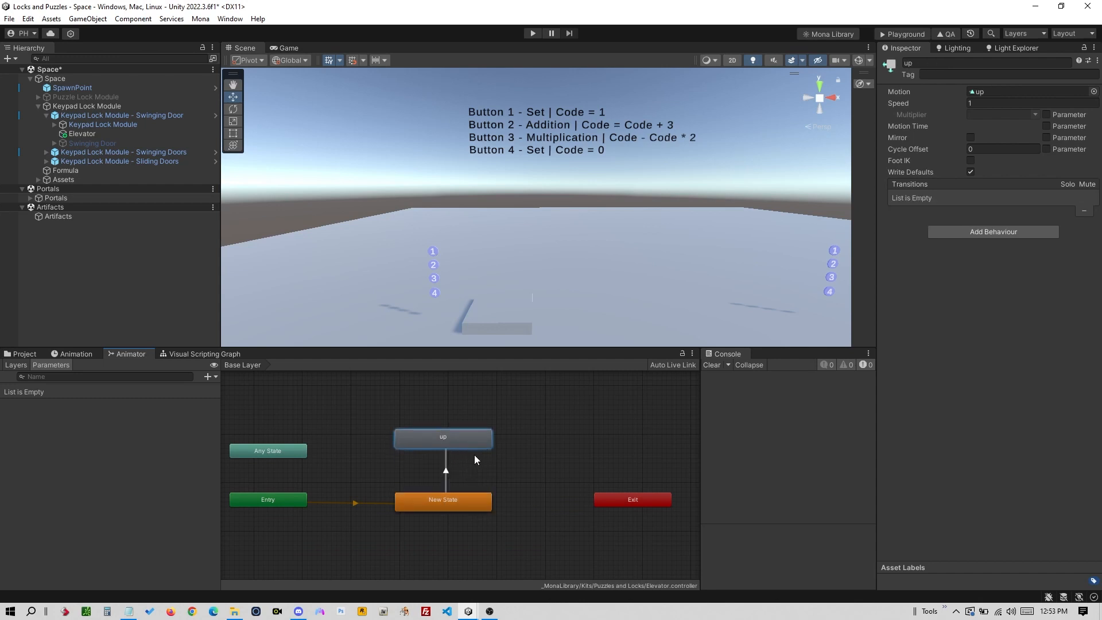
left_click(465, 478)
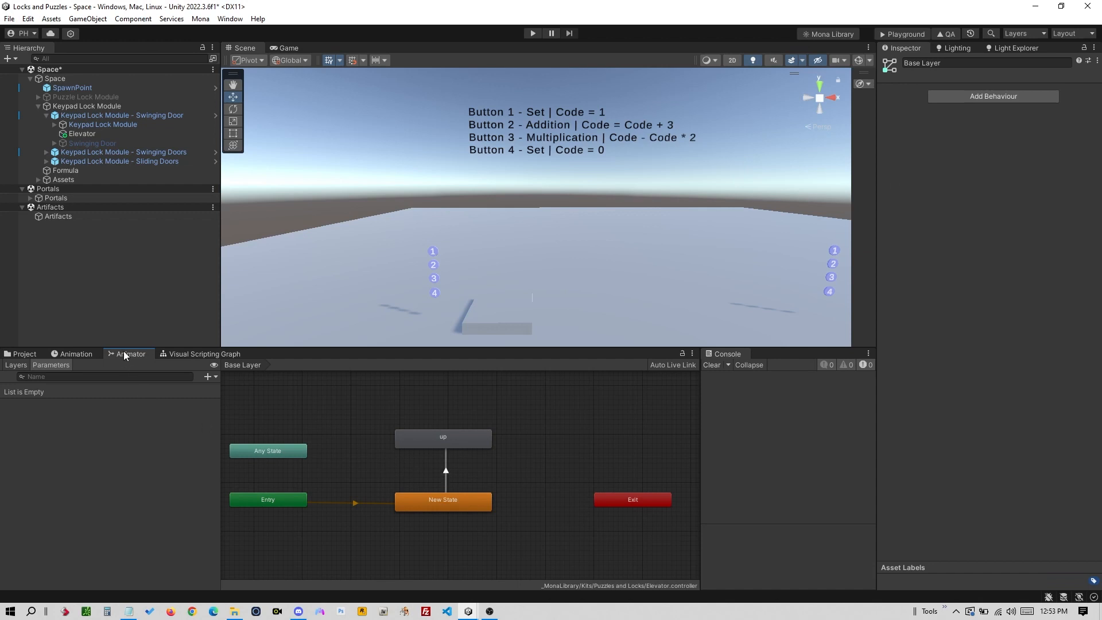
- Add an integer Animator parameter named Code
left_click(217, 377)
left_click(219, 404)
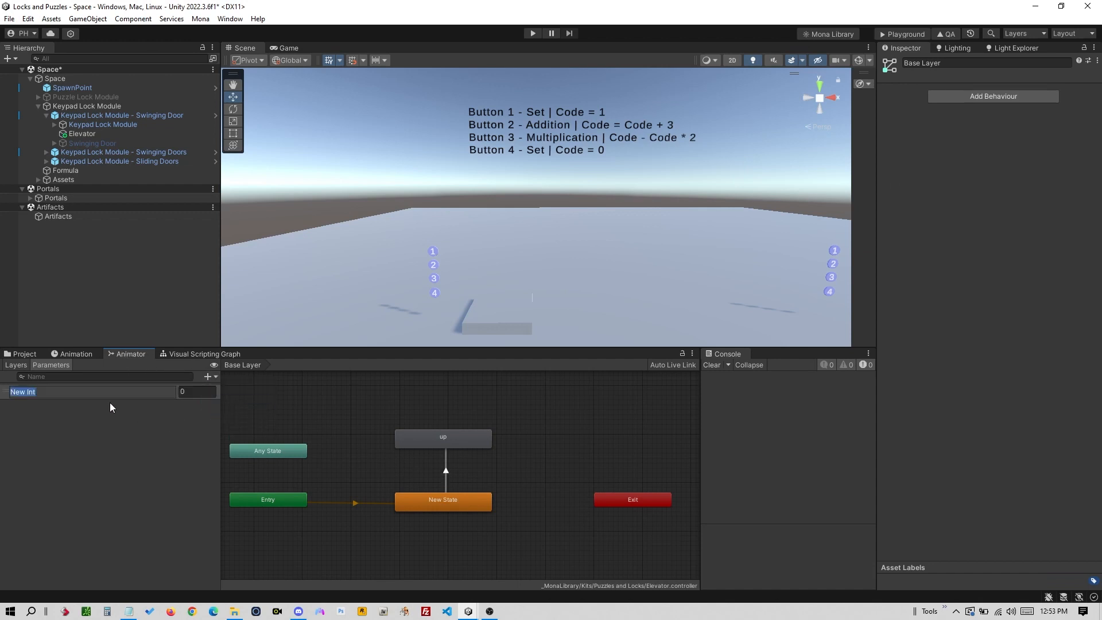
type("Code")
key("Return")
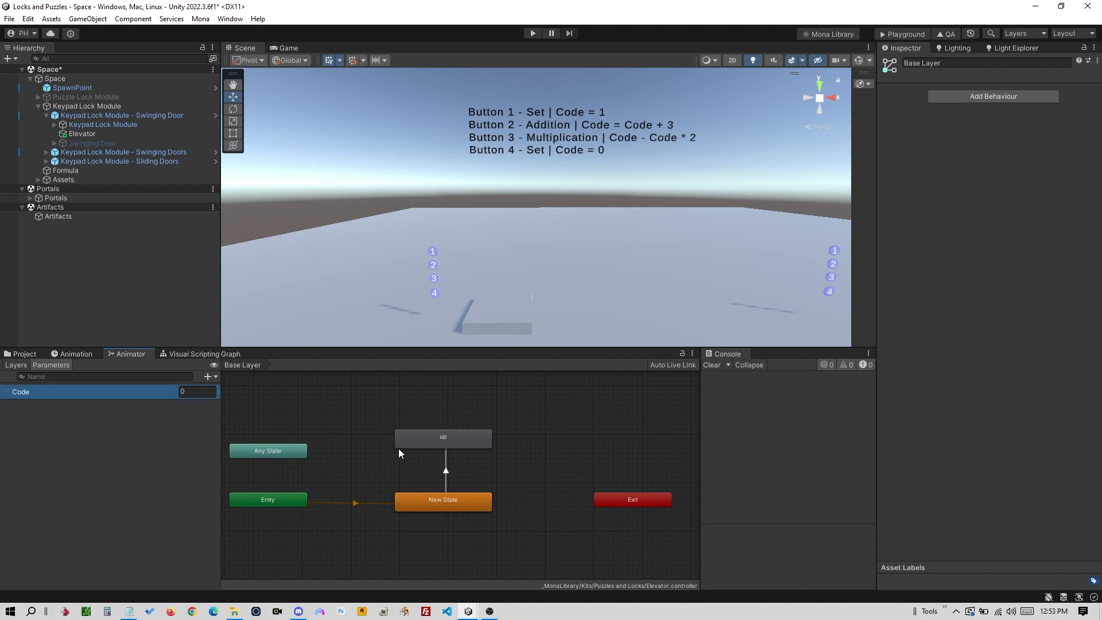
- Give the New State to up transition the condition Code Equals 8
left_click(446, 472)
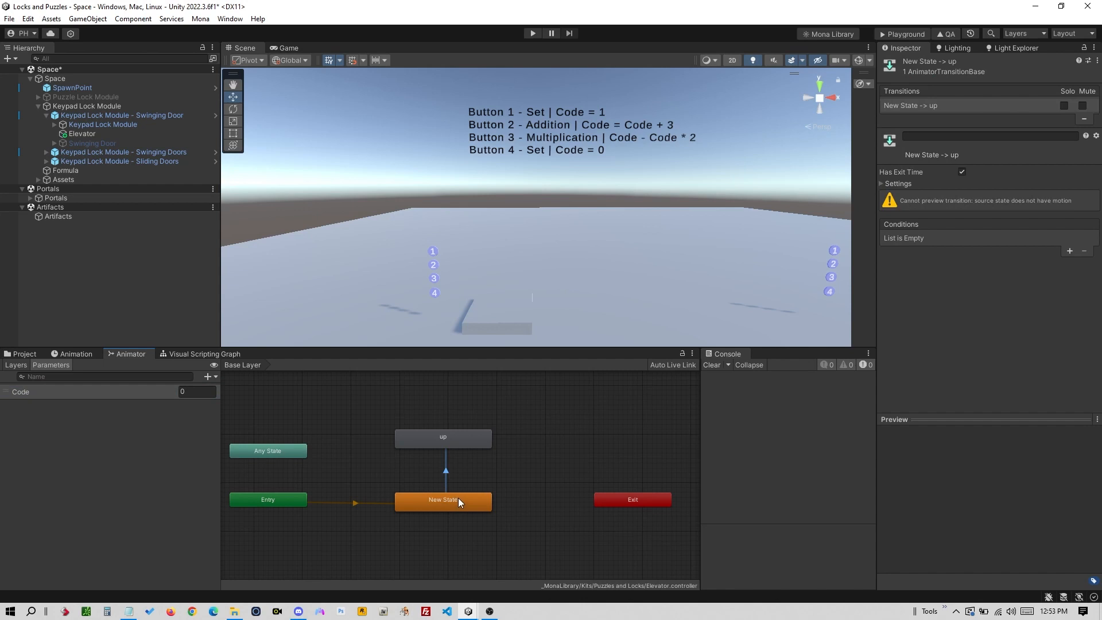
left_click(1070, 252)
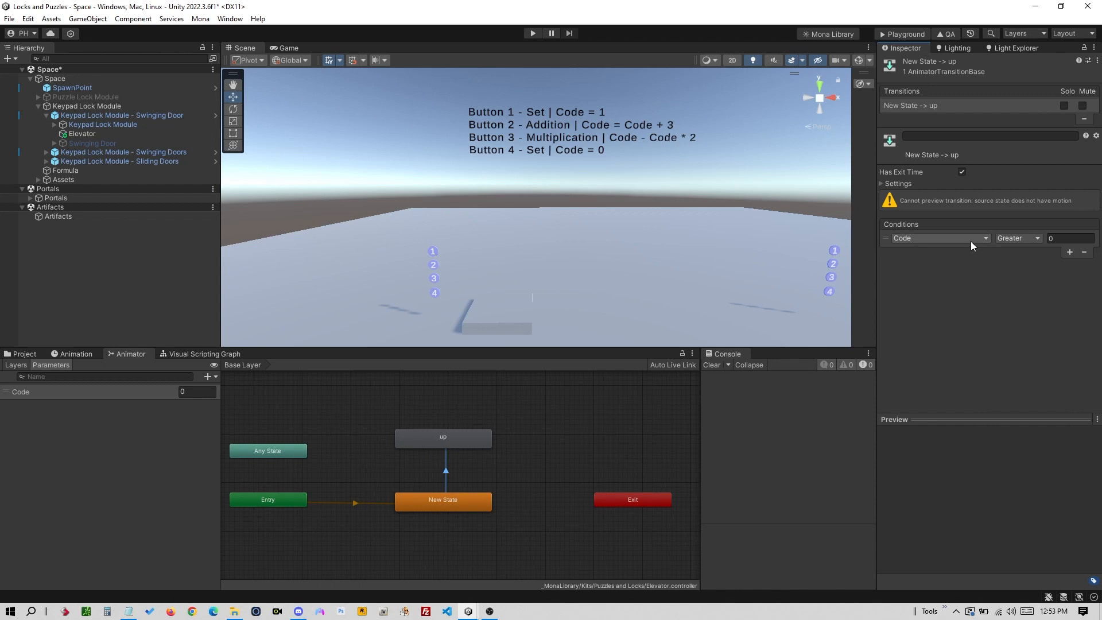
left_click(1071, 238)
left_click(1019, 239)
left_click(1025, 276)
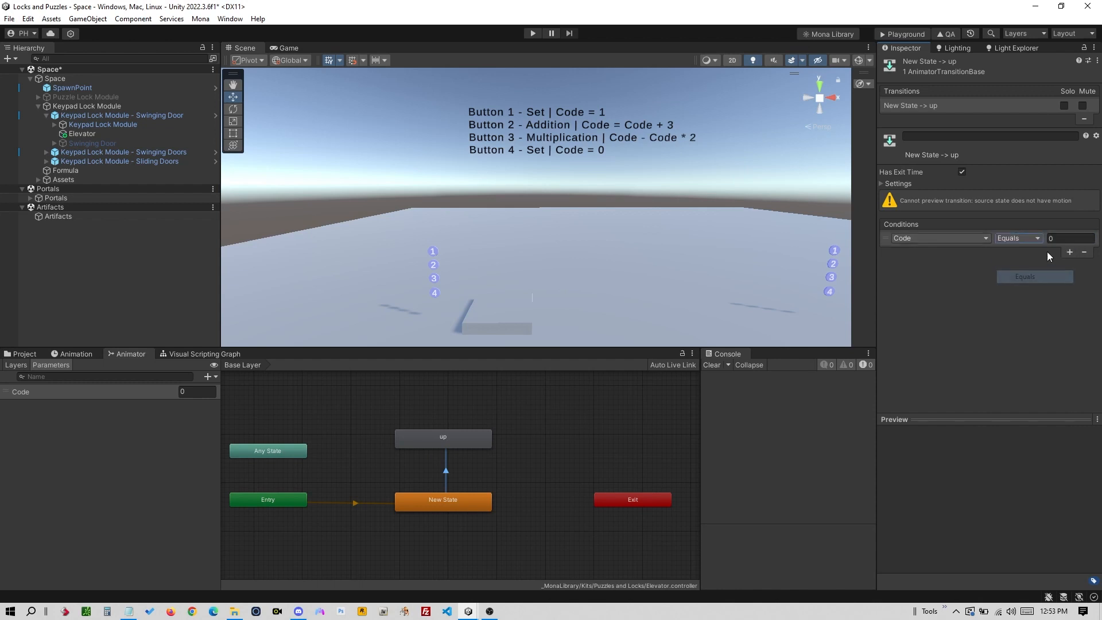
left_click(934, 319)
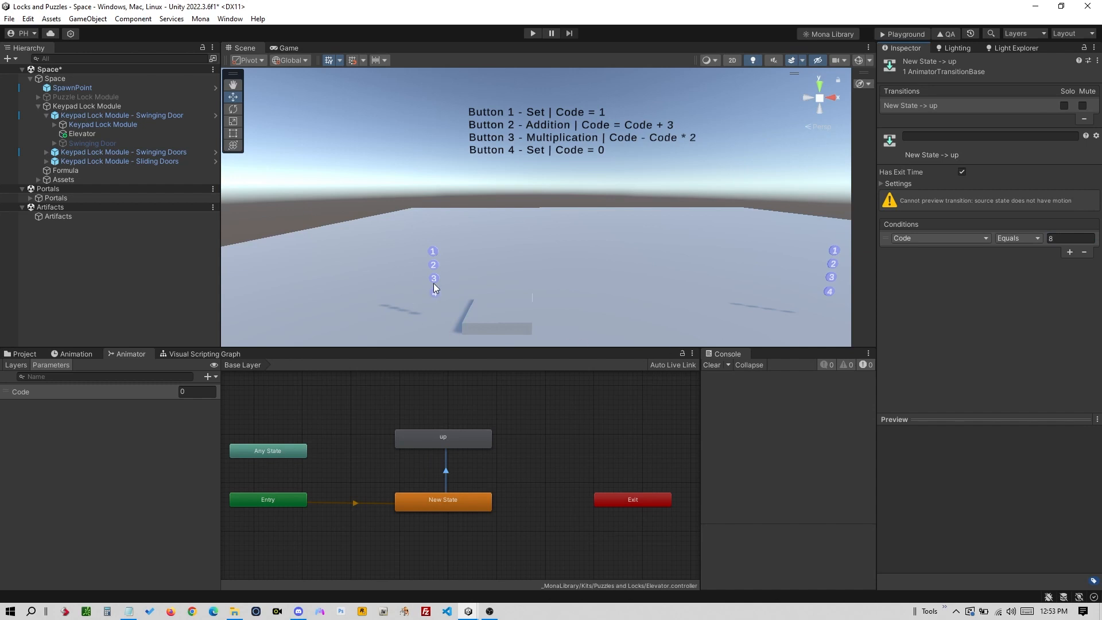
left_click(505, 146)
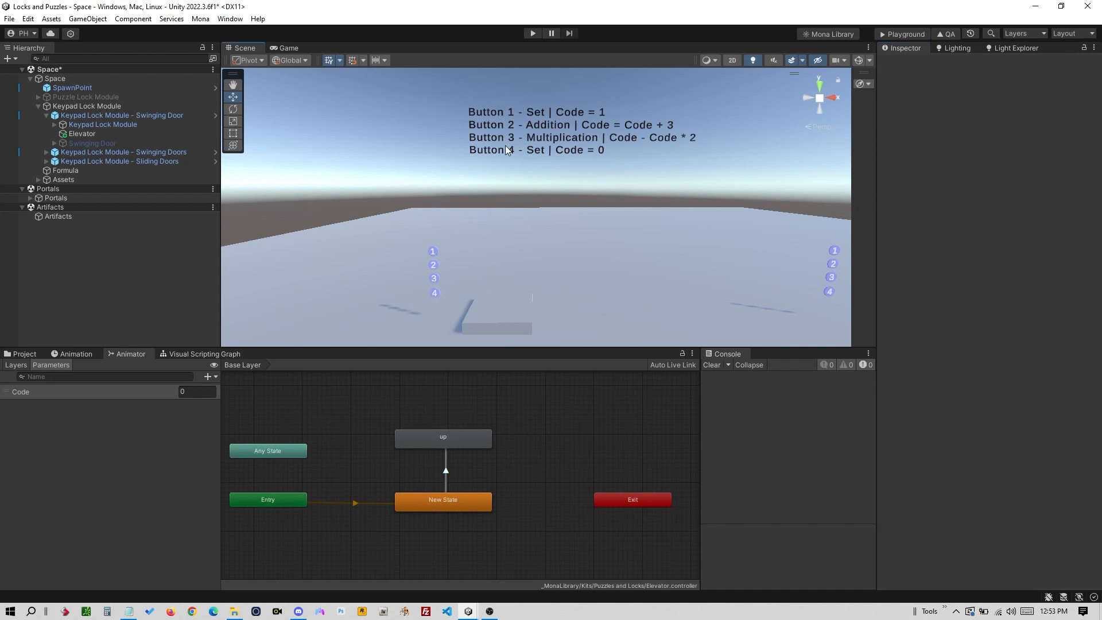
- Deactivate the Formula text object in the Inspector
left_click(469, 152)
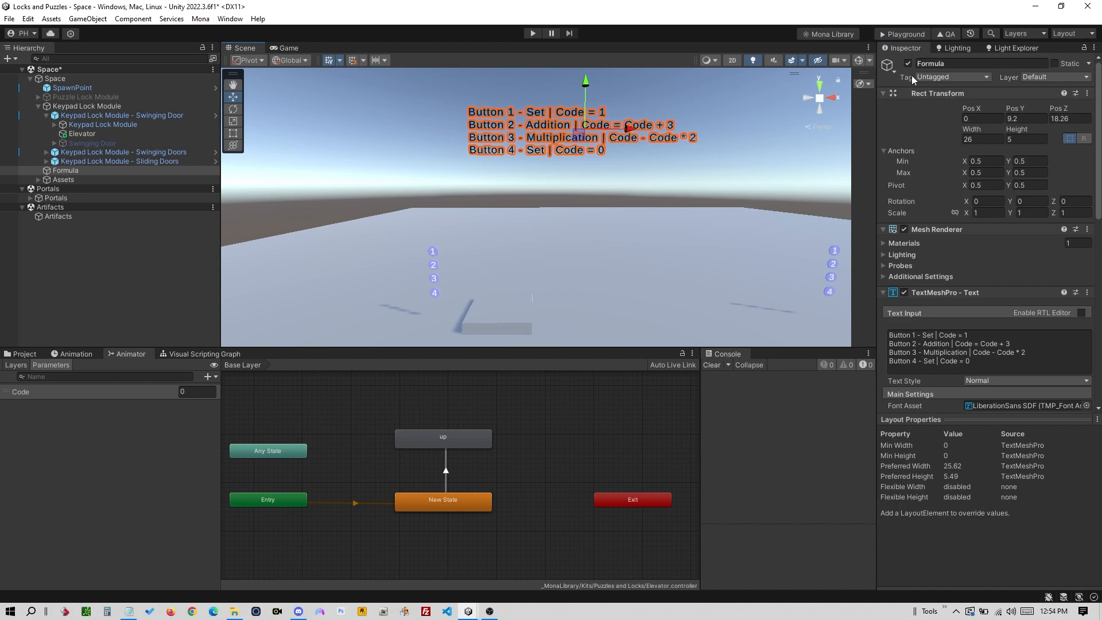
left_click(908, 64)
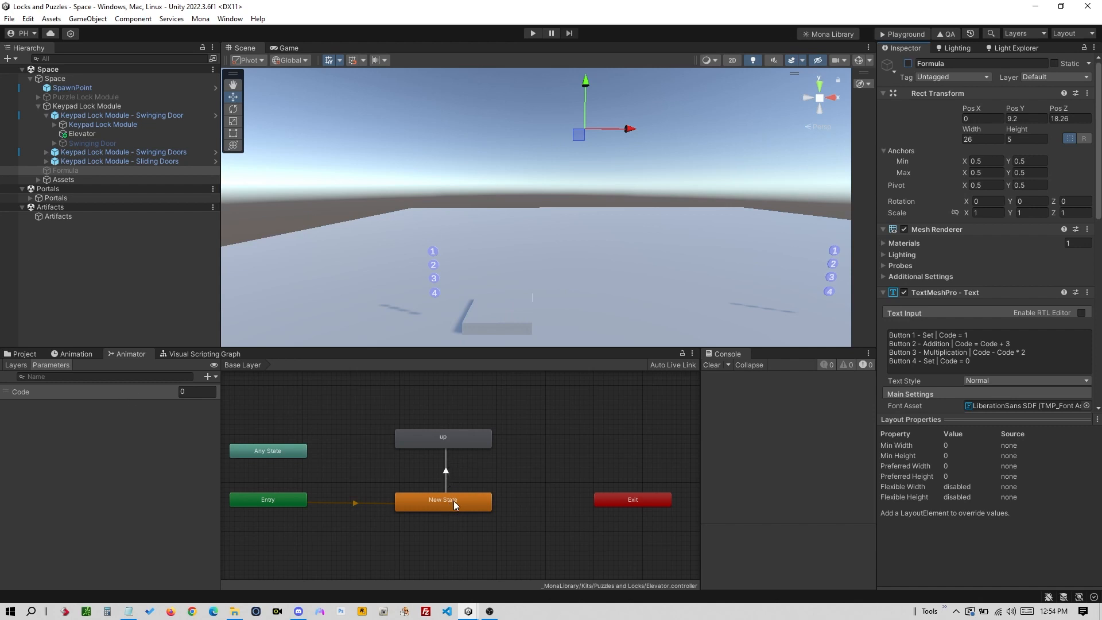
- Compare the Elevator and Swinging Door transitions, both requiring Code Equals 8
left_click(447, 477)
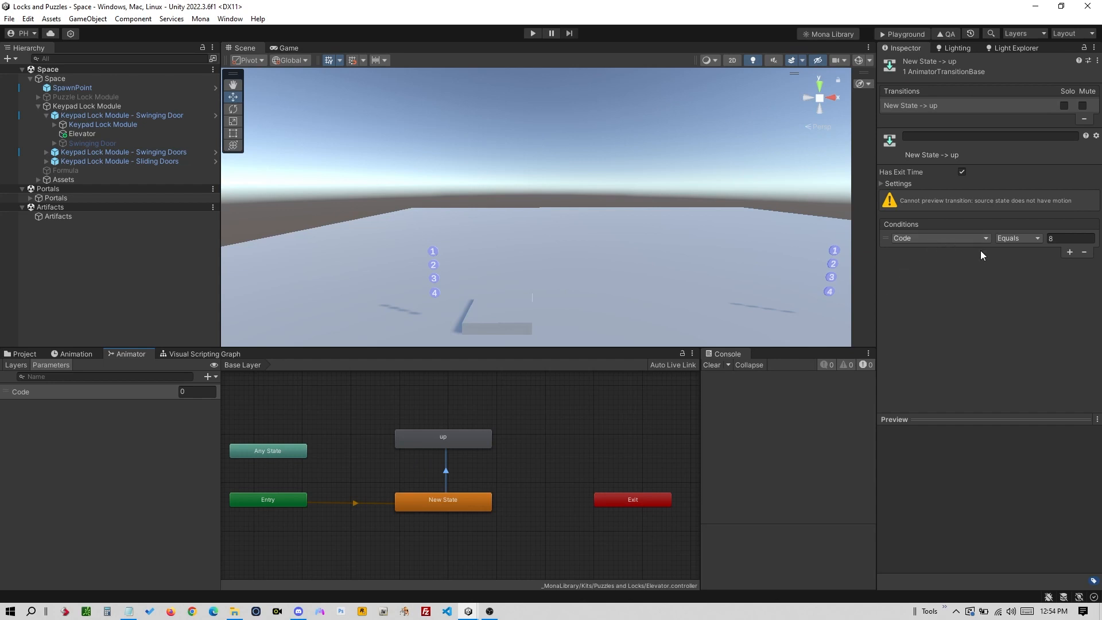
left_click(97, 143)
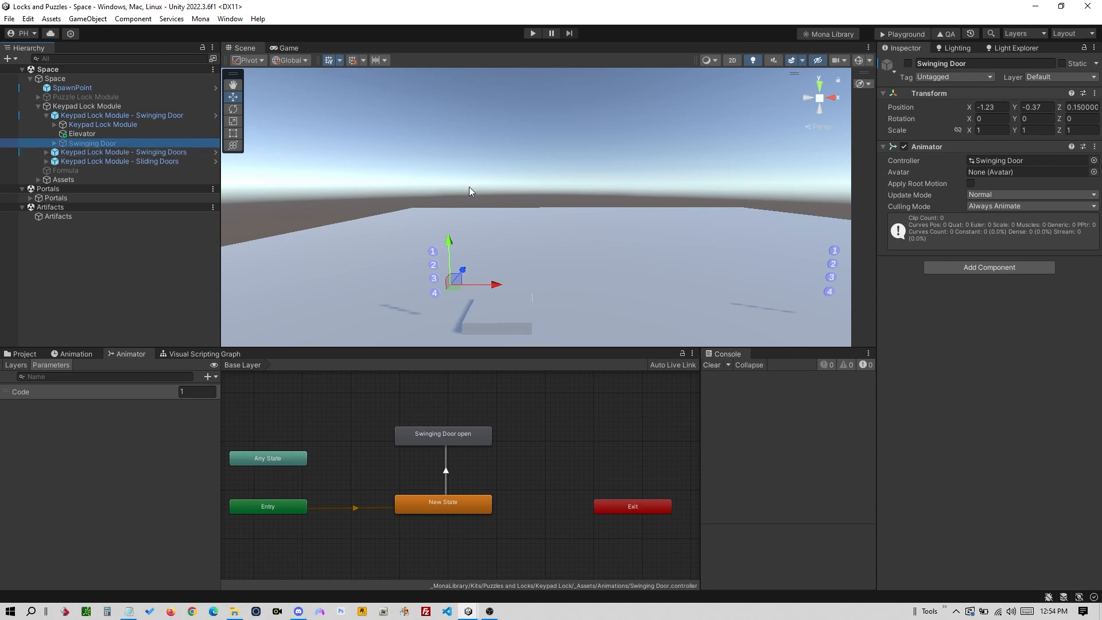
left_click(445, 470)
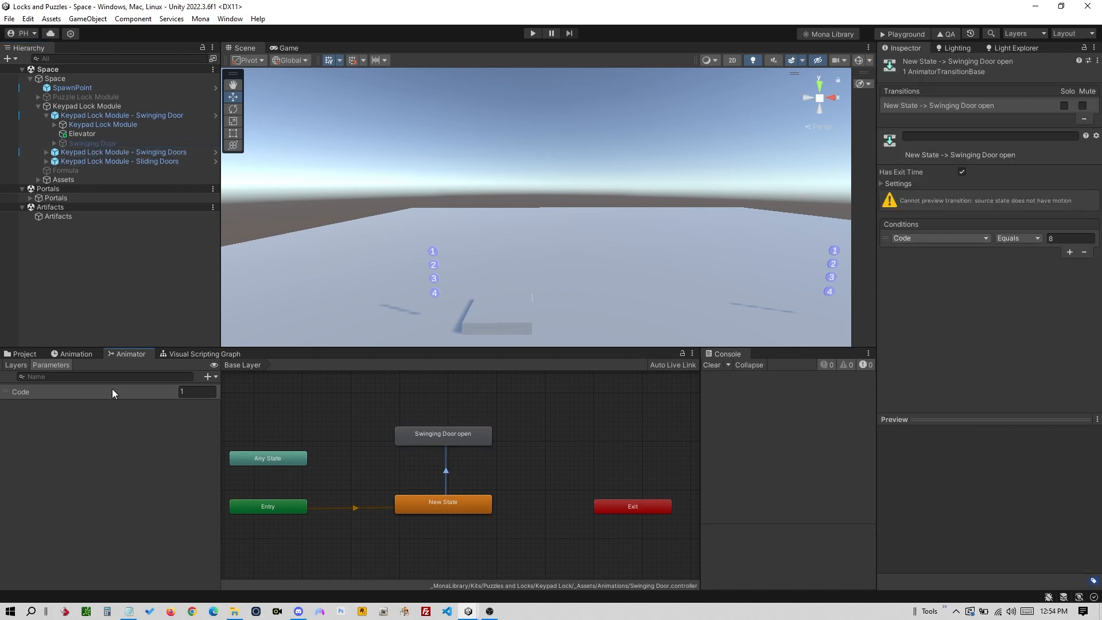
- Select the Elevator and expand Keypad Lock Module to reveal its four buttons
left_click(122, 143)
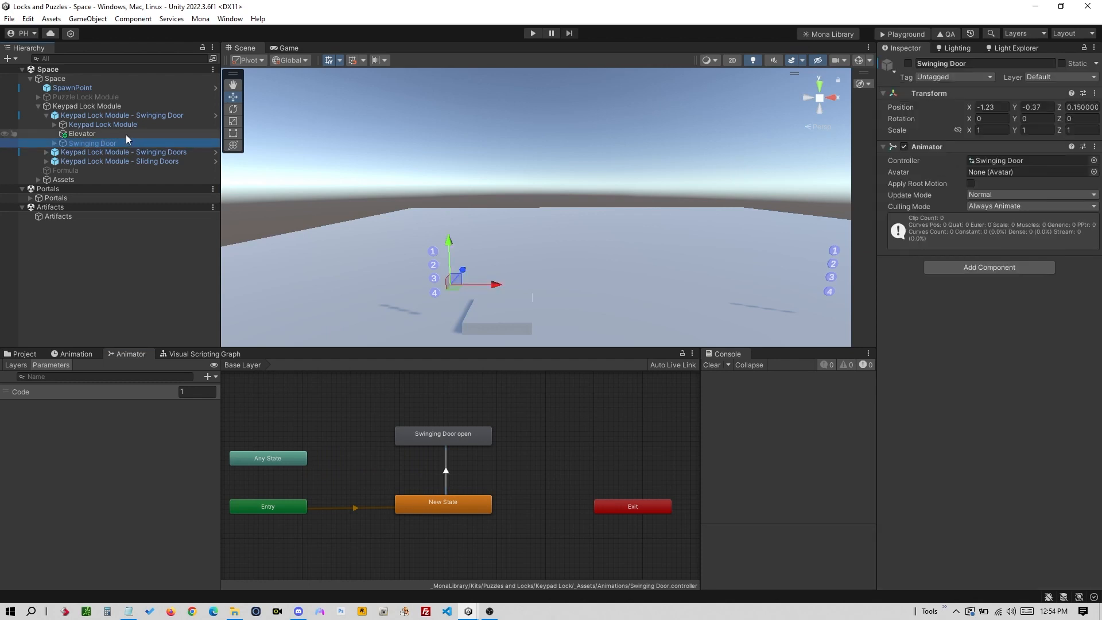
left_click(130, 133)
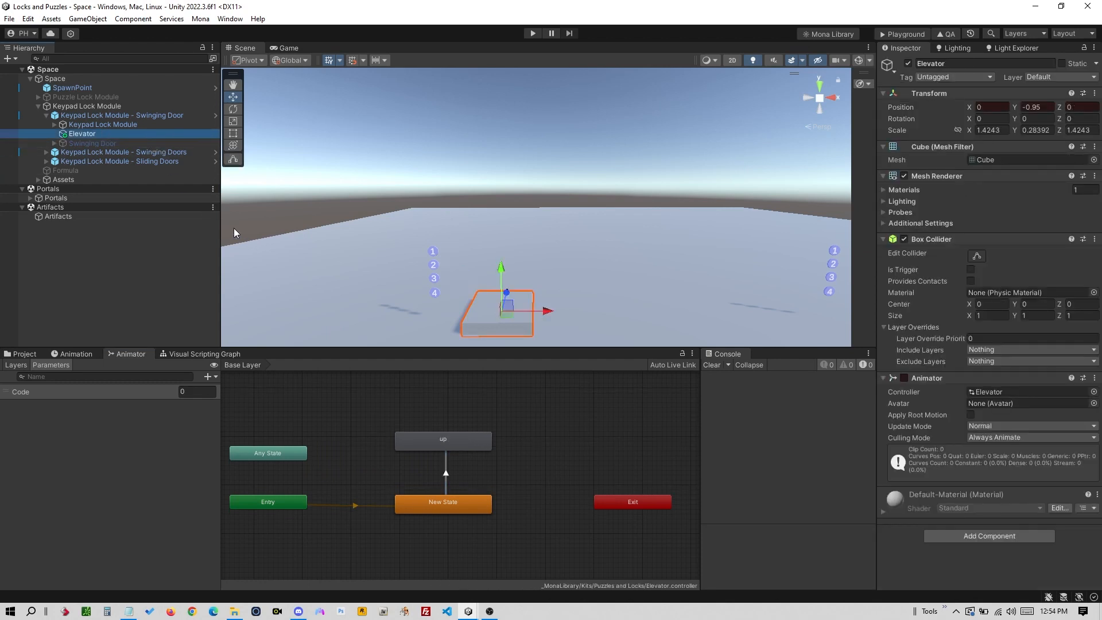
left_click(55, 125)
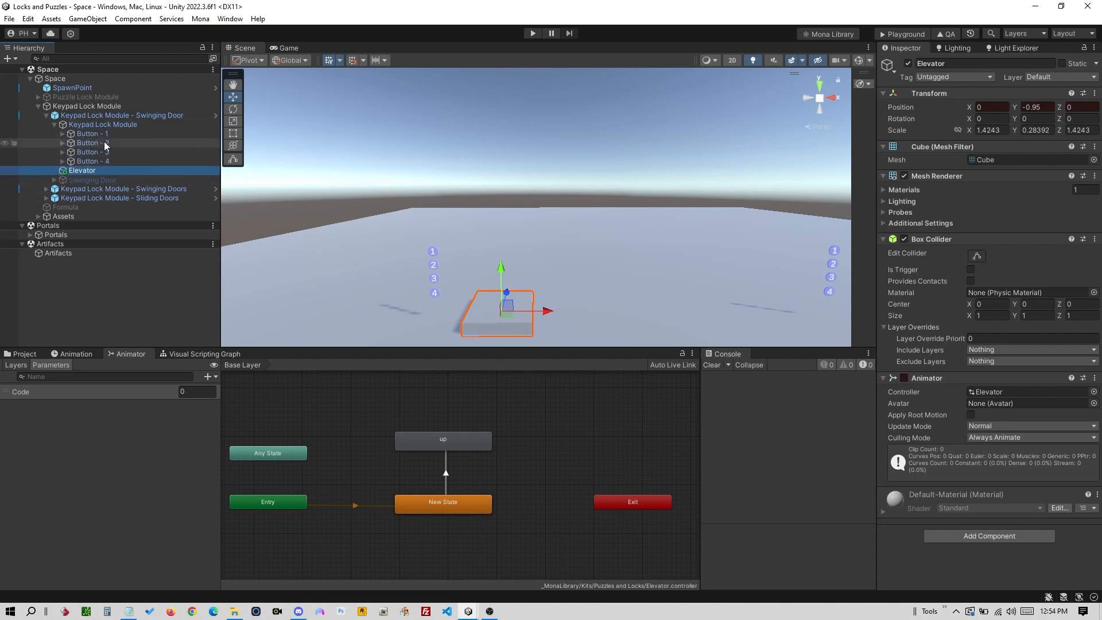
- Point Button - 1's Number 3 reaction at the Elevator instead of the Swinging Door
left_click(101, 134)
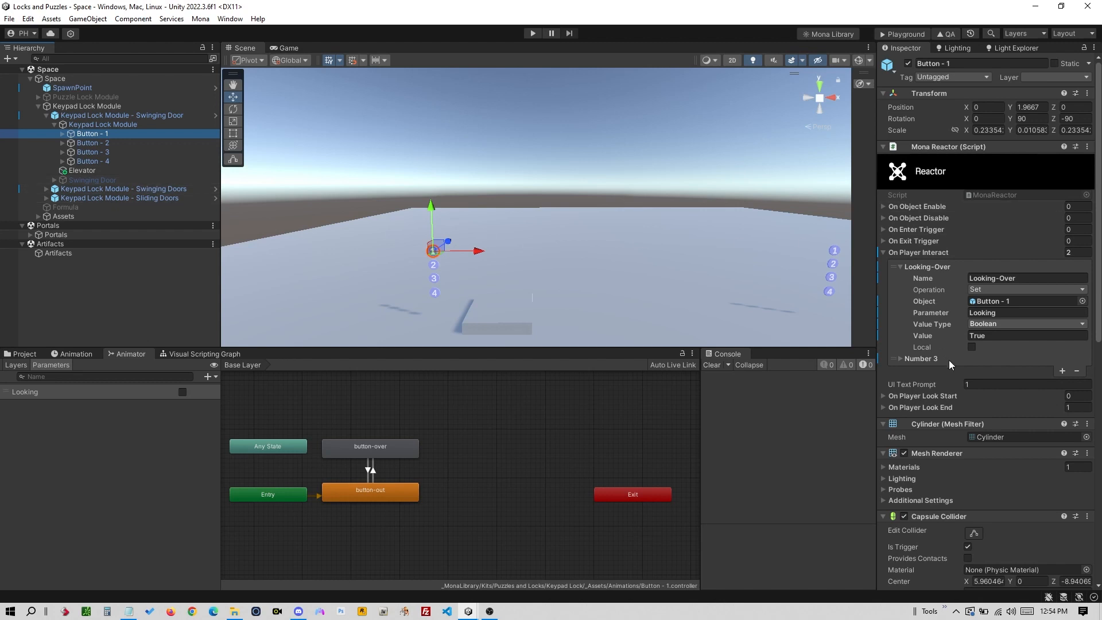
left_click(116, 117)
left_click(122, 133)
left_click(900, 359)
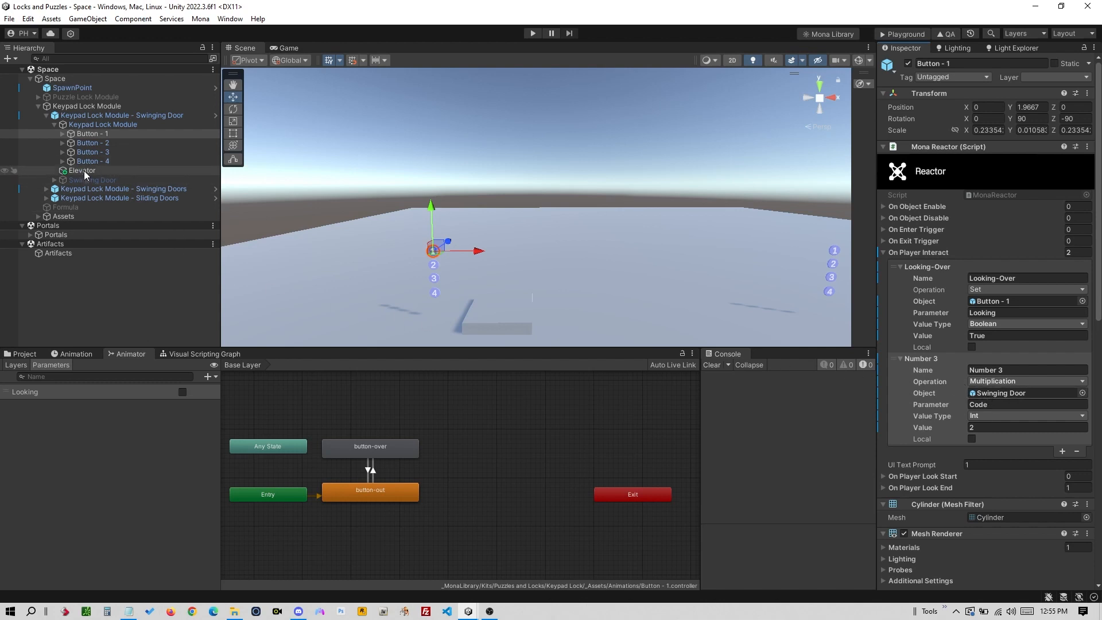
left_click_drag(83, 172, 1002, 402)
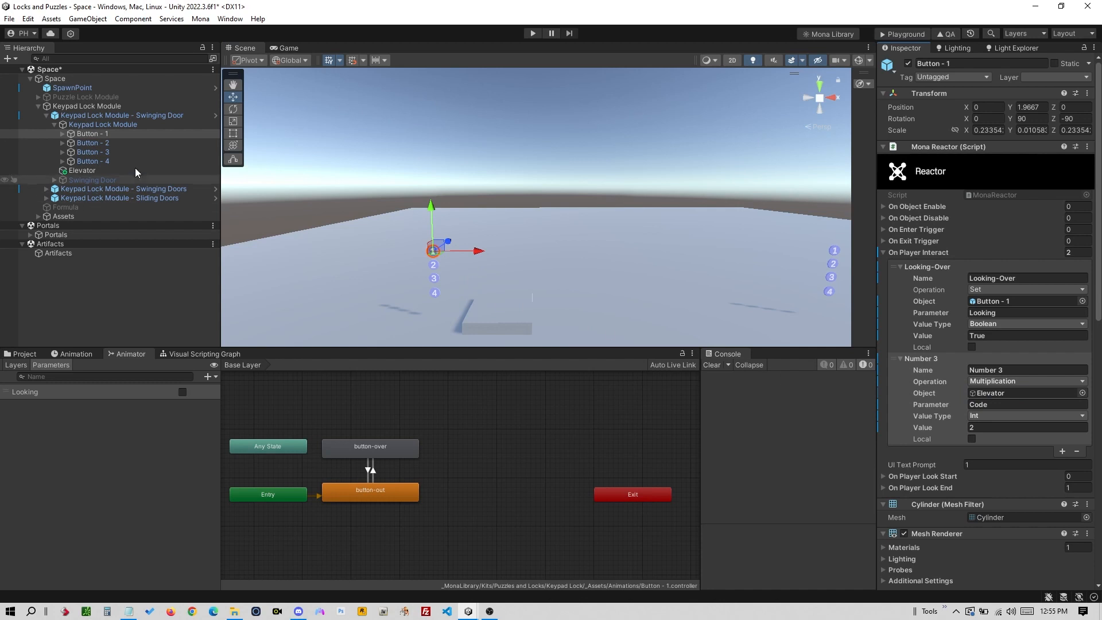
- Retarget the Number reactions of Buttons 2, 3 and 4 to the Elevator, then save the scene
left_click(128, 142)
left_click_drag(88, 174, 998, 302)
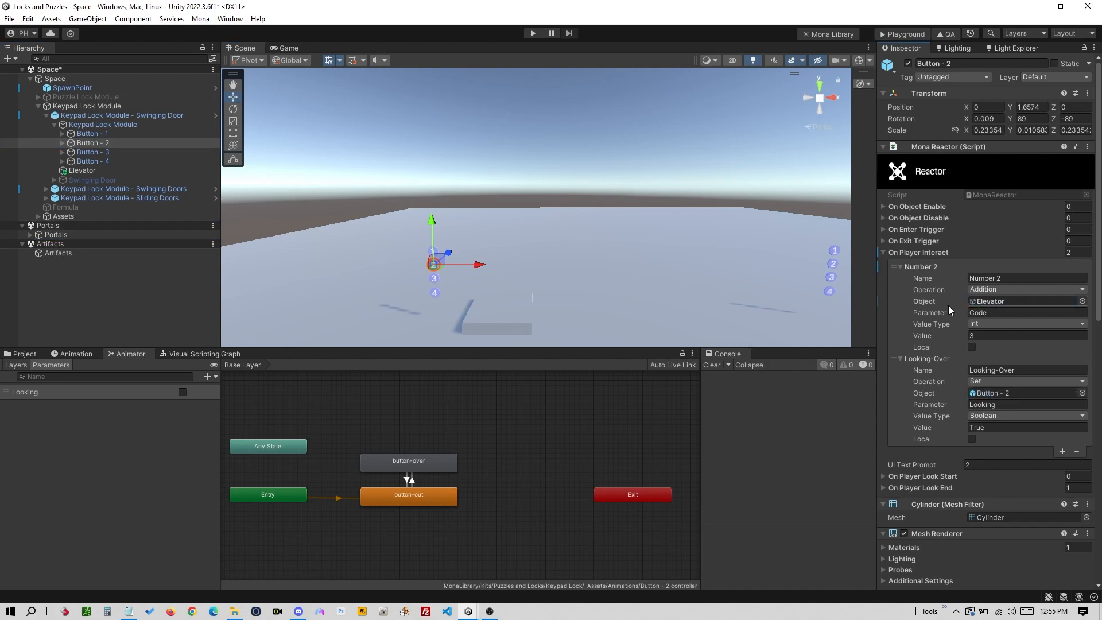
left_click(115, 135)
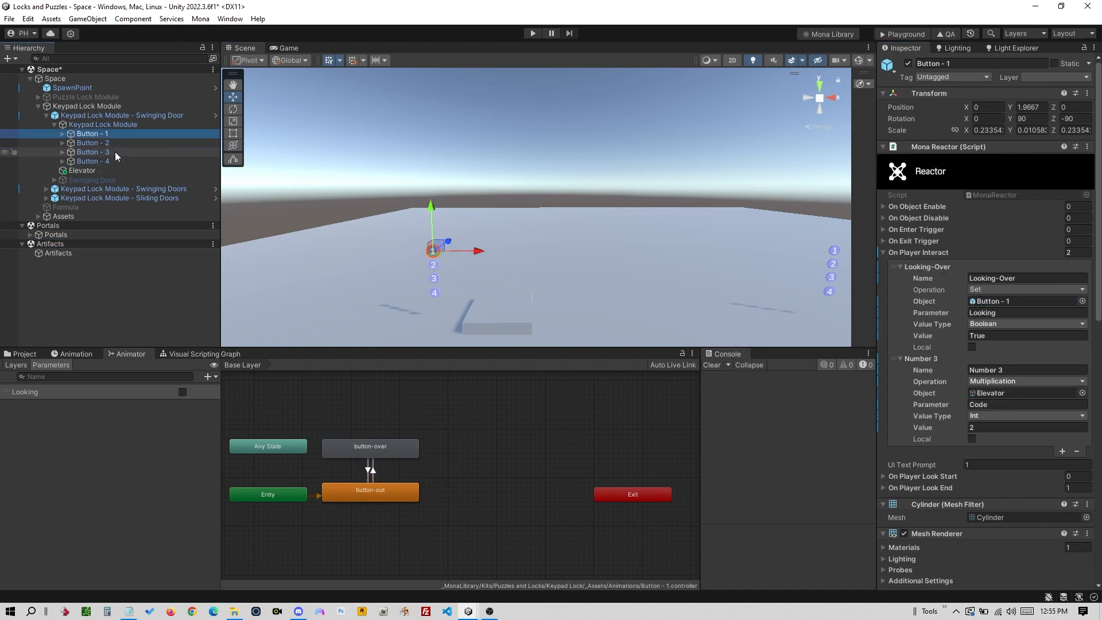
left_click_drag(114, 150, 1000, 391)
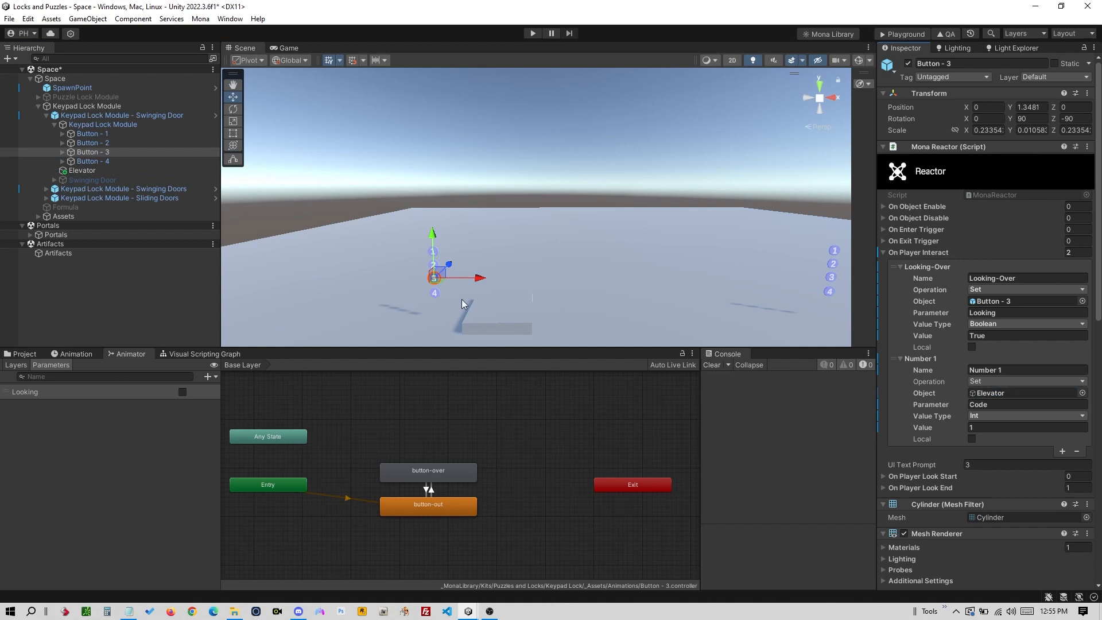
left_click(112, 162)
left_click_drag(86, 171, 1008, 301)
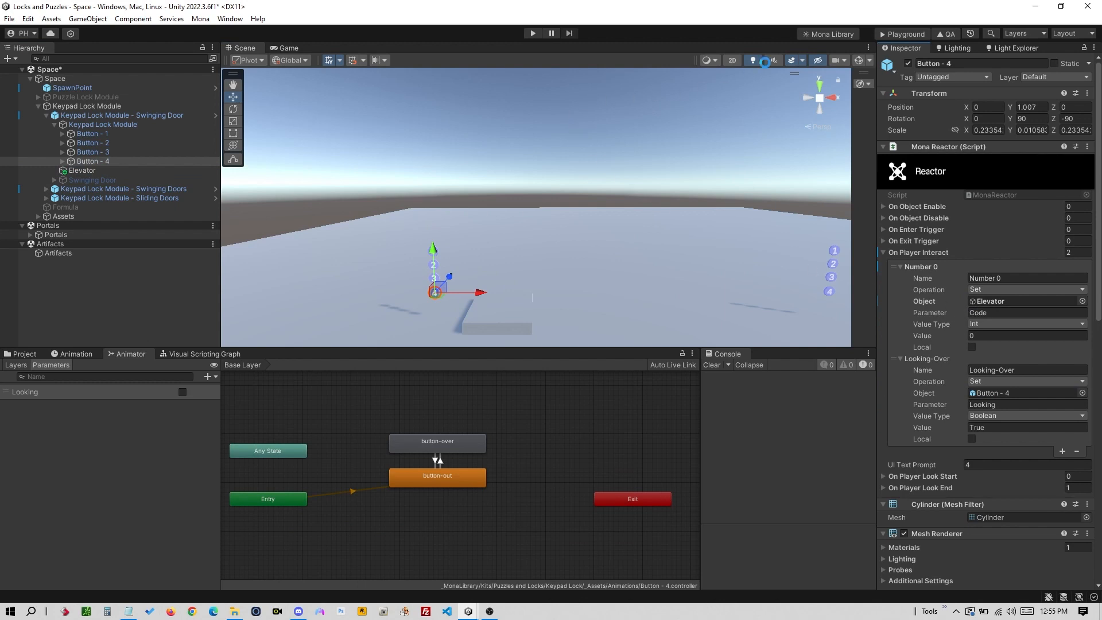
key("ctrl+s")
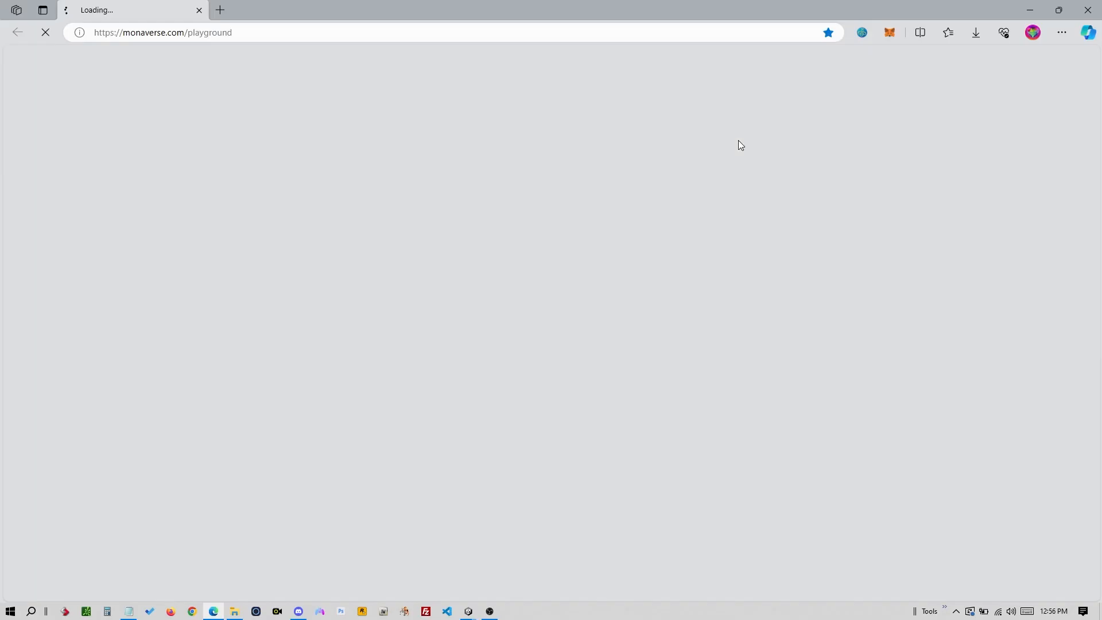
- Upload the exported PlaygroundFiles folder from Exports into the Mona Playground upload box
key("alt+Tab")
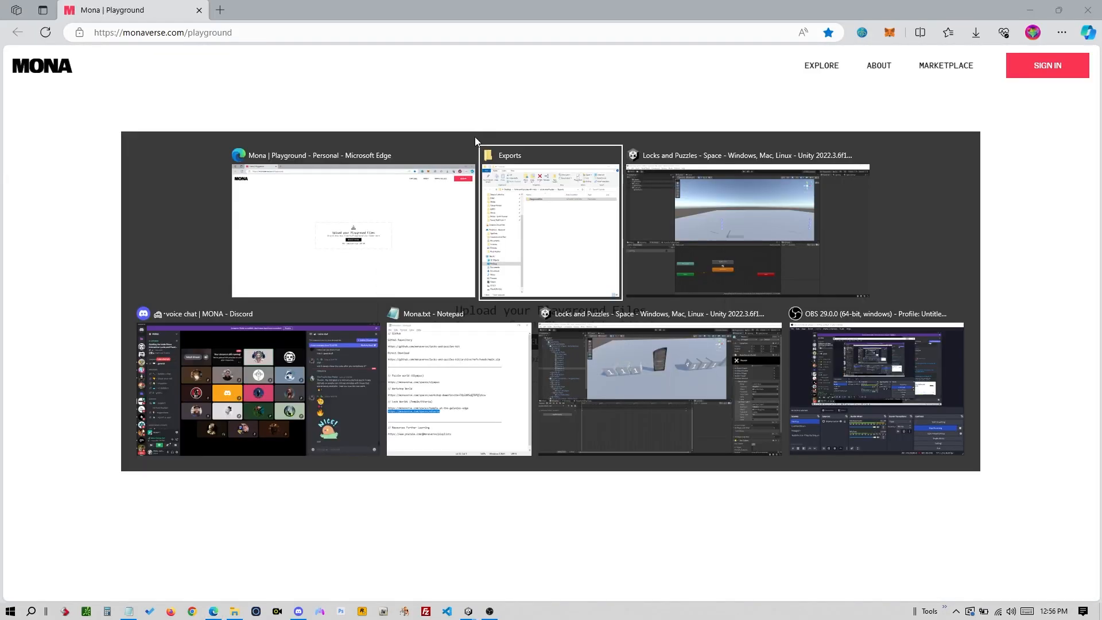
left_click_drag(384, 215, 632, 302)
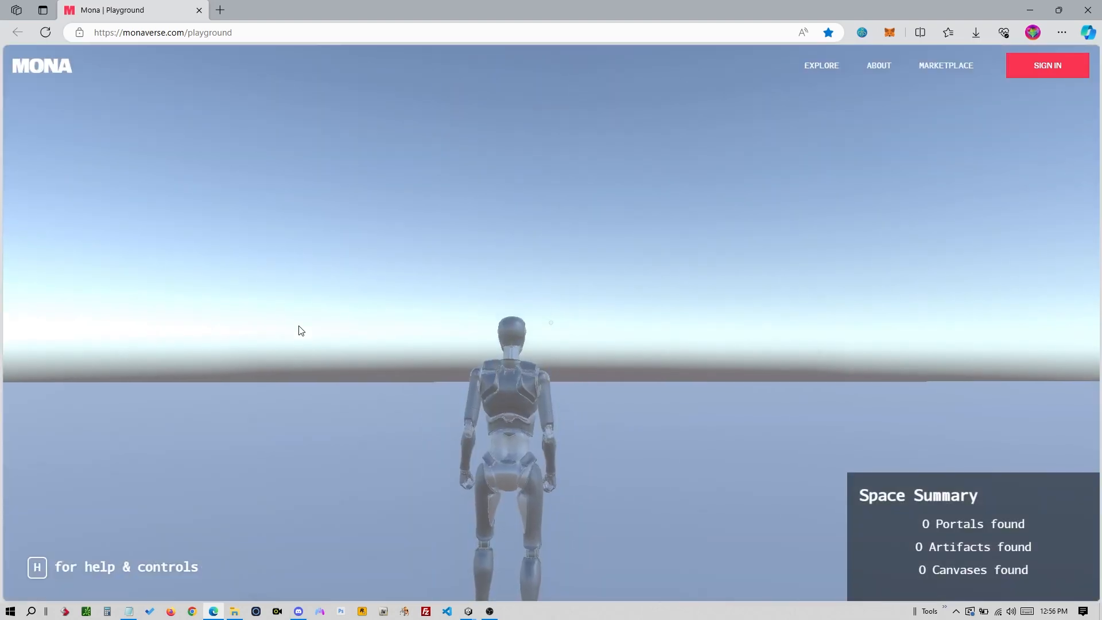
- Walk to the numbered keypad spheres and press buttons until the grey elevator box rises
left_click(300, 330)
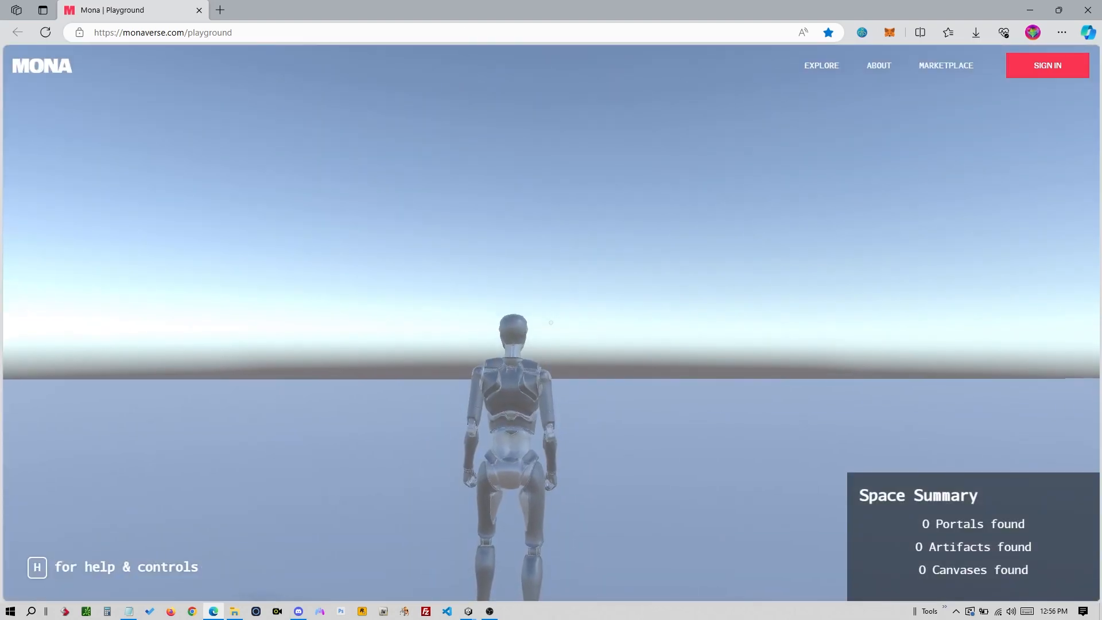
key("w")
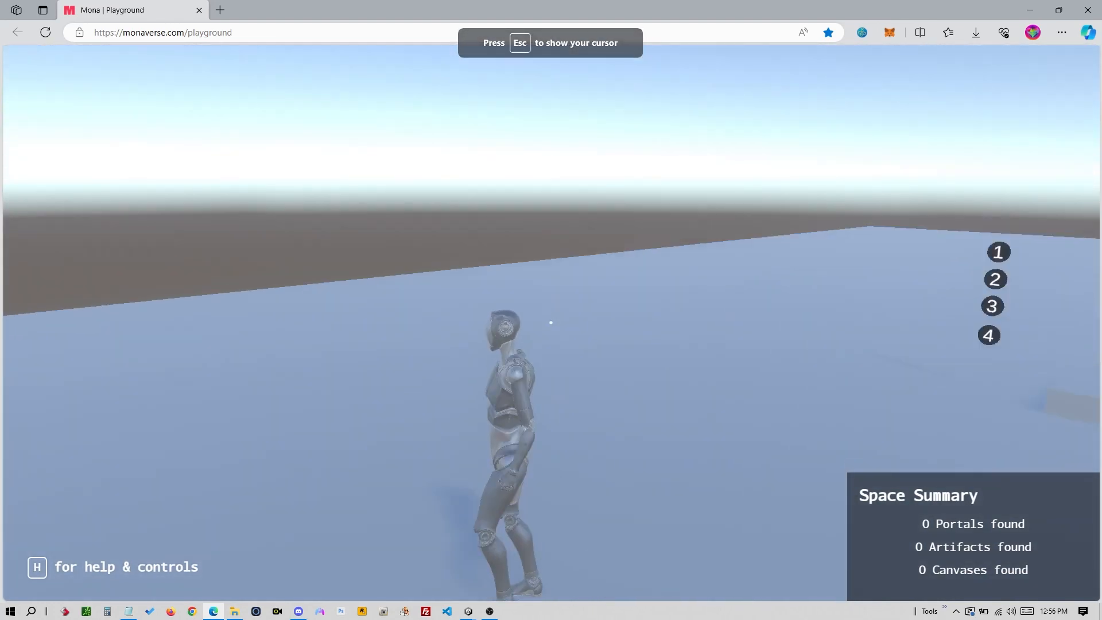
key("w")
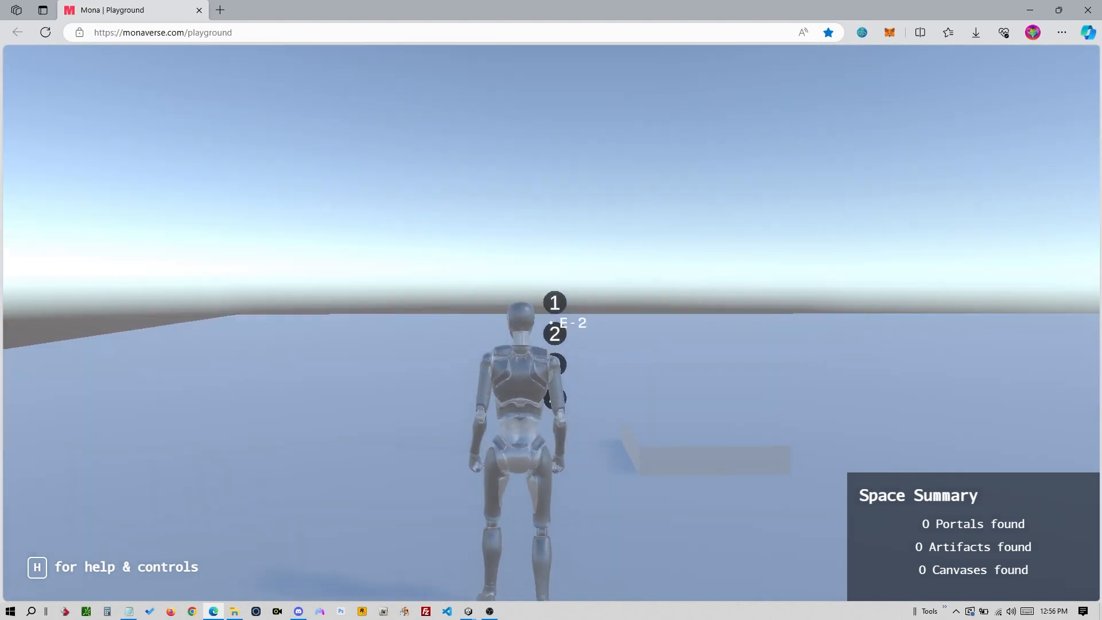
key("e")
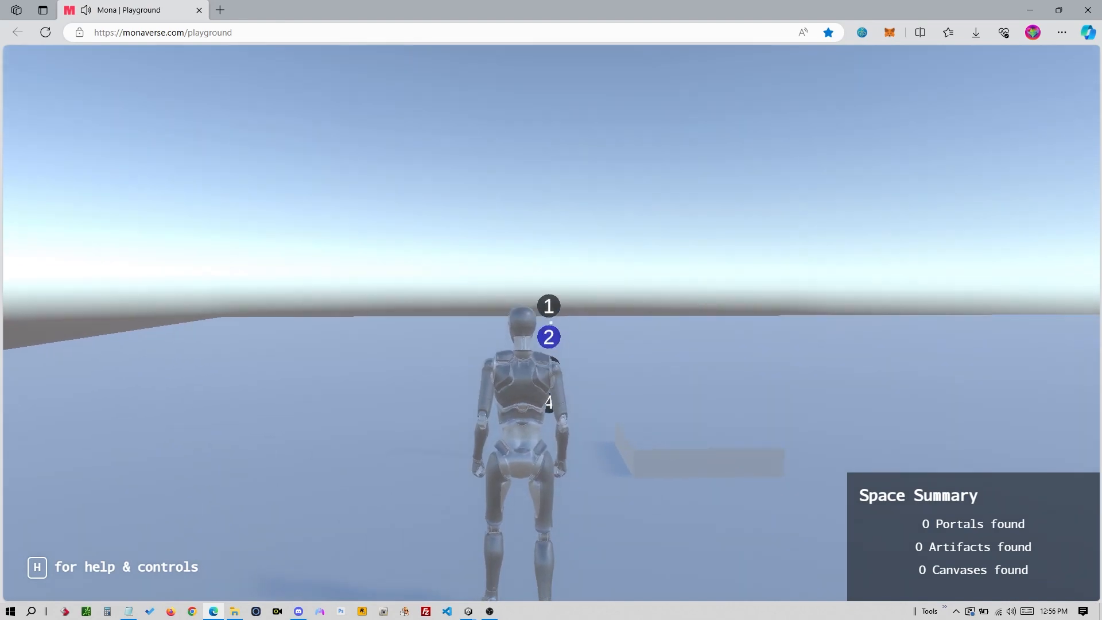
key("e")
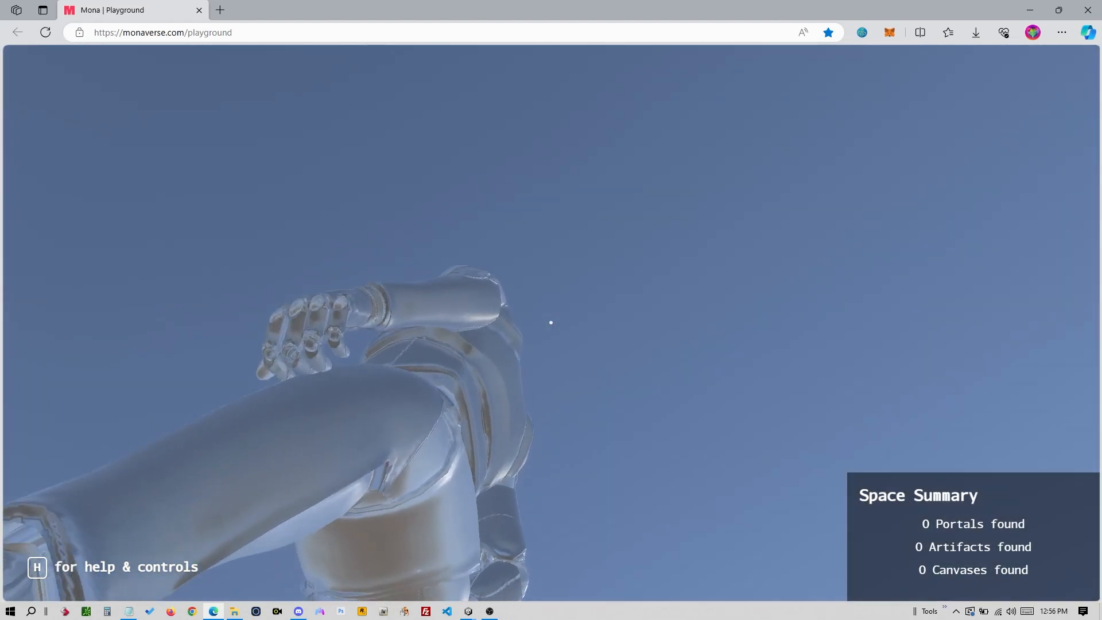
key("Escape")
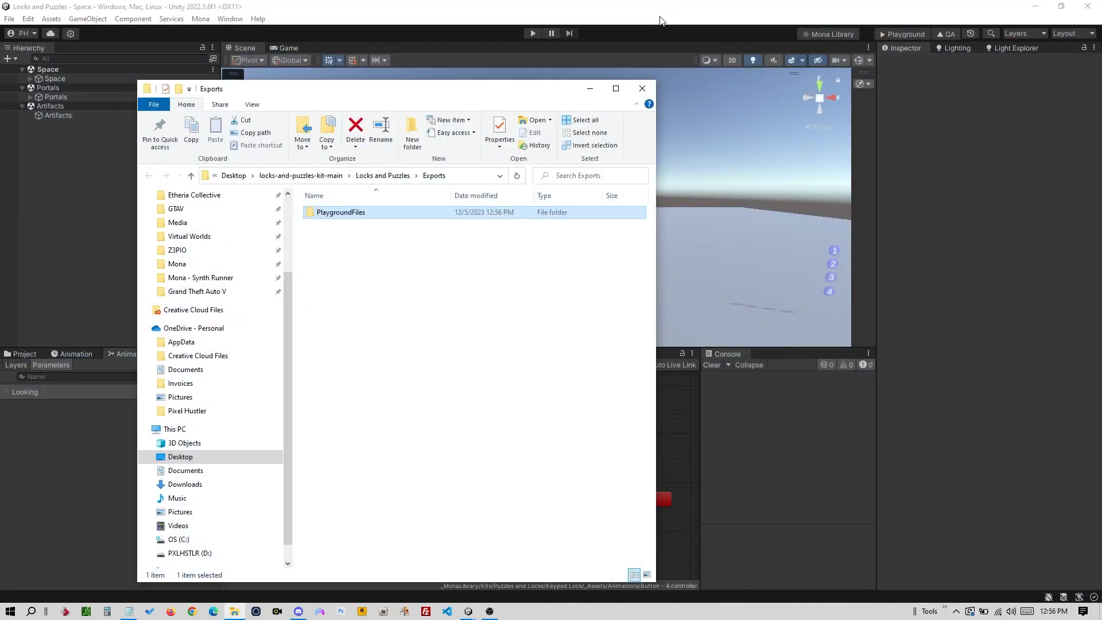
- Back in Unity, zoom, orbit and pan the Scene view to frame the keypad and elevator block
left_click(659, 24)
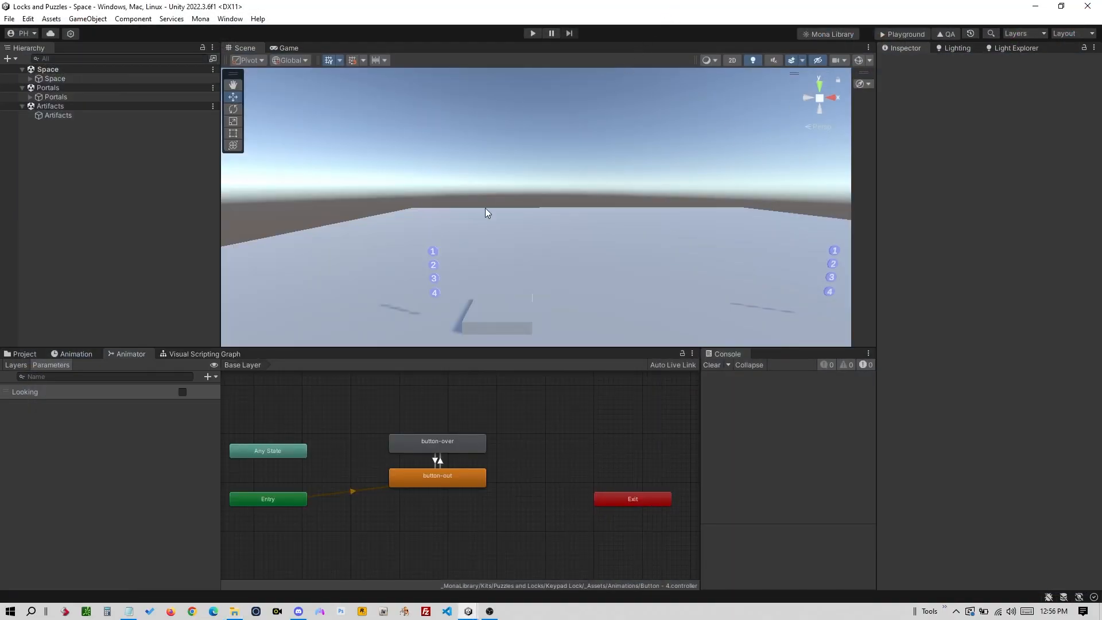
scroll(516, 298, "down", 5)
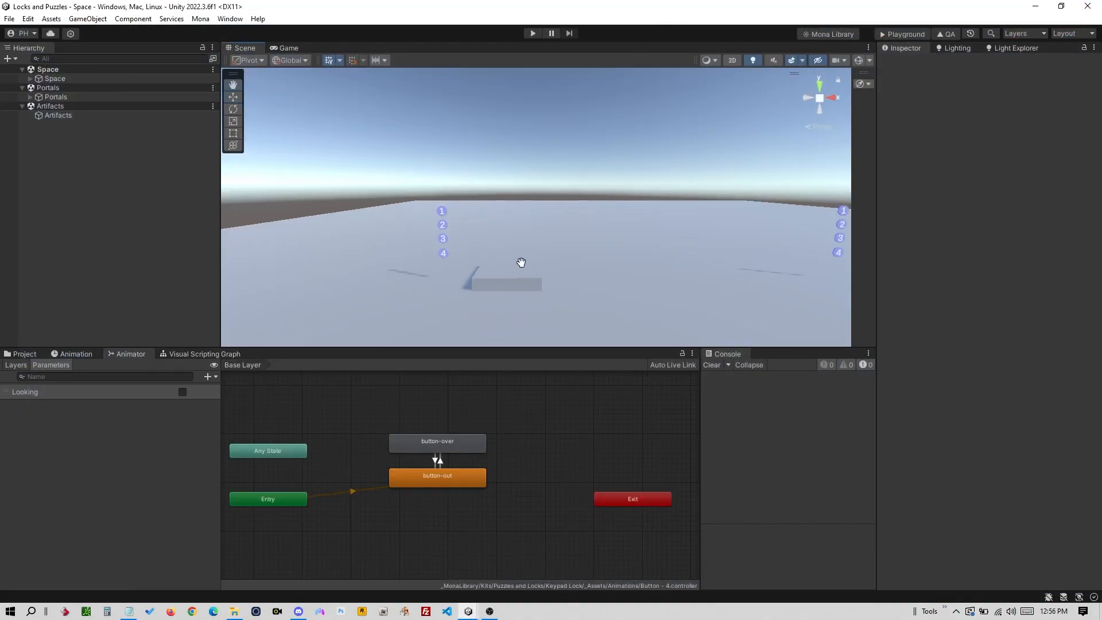
right_click_drag(534, 243, 681, 218, "alt")
mouse_move(523, 252)
left_mouse_down("alt")
mouse_move(544, 258)
mouse_move(532, 263)
left_mouse_up("alt")
right_click_drag(507, 264, 426, 285)
left_click_drag(474, 264, 422, 267, "alt")
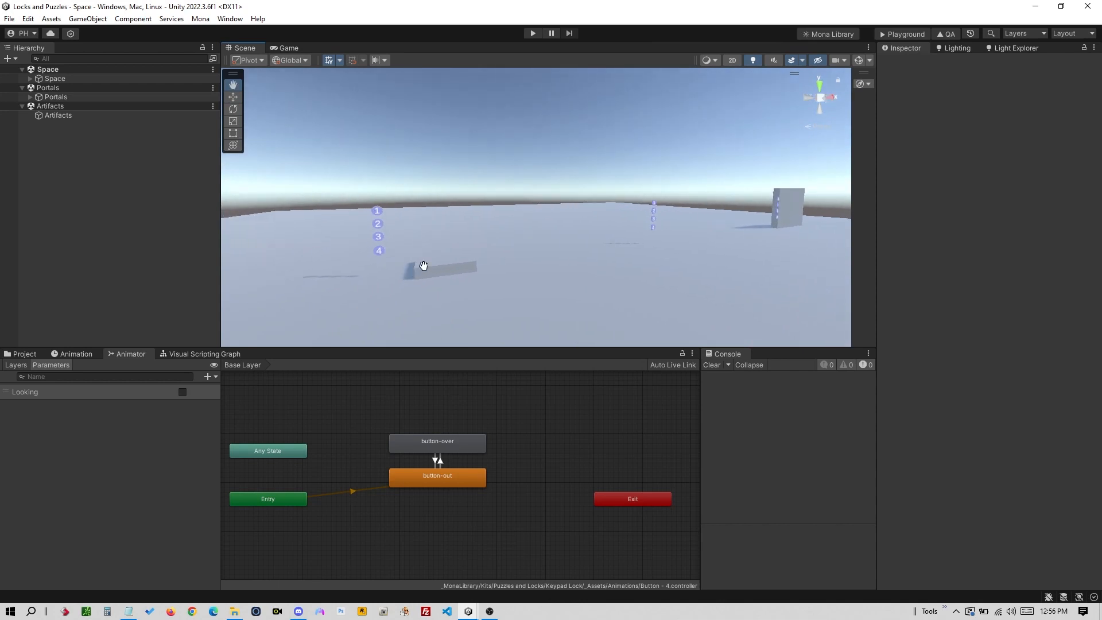
middle_click_drag(445, 262, 505, 251)
right_click_drag(505, 251, 679, 225, "alt")
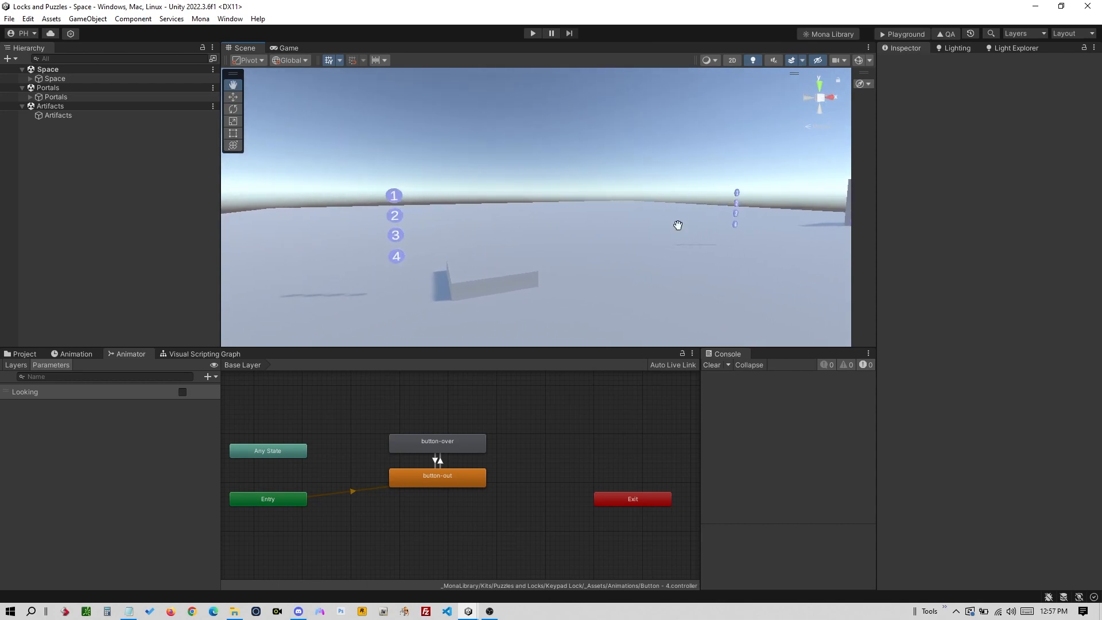
mouse_move(541, 267)
left_mouse_down("alt")
mouse_move(475, 291)
mouse_move(529, 288)
mouse_move(527, 258)
left_mouse_up("alt")
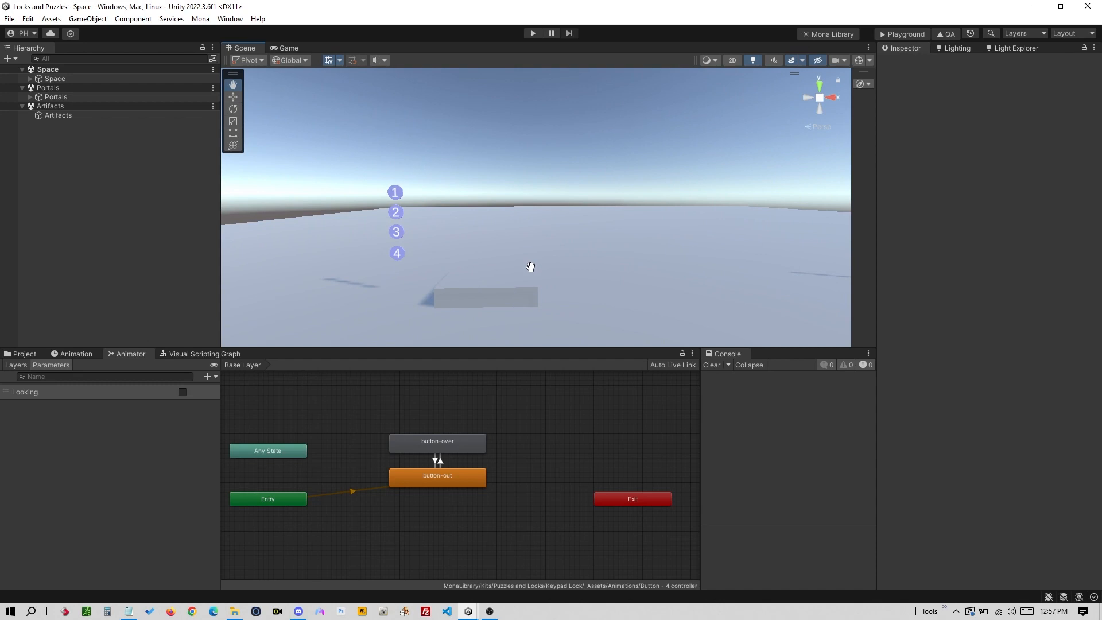